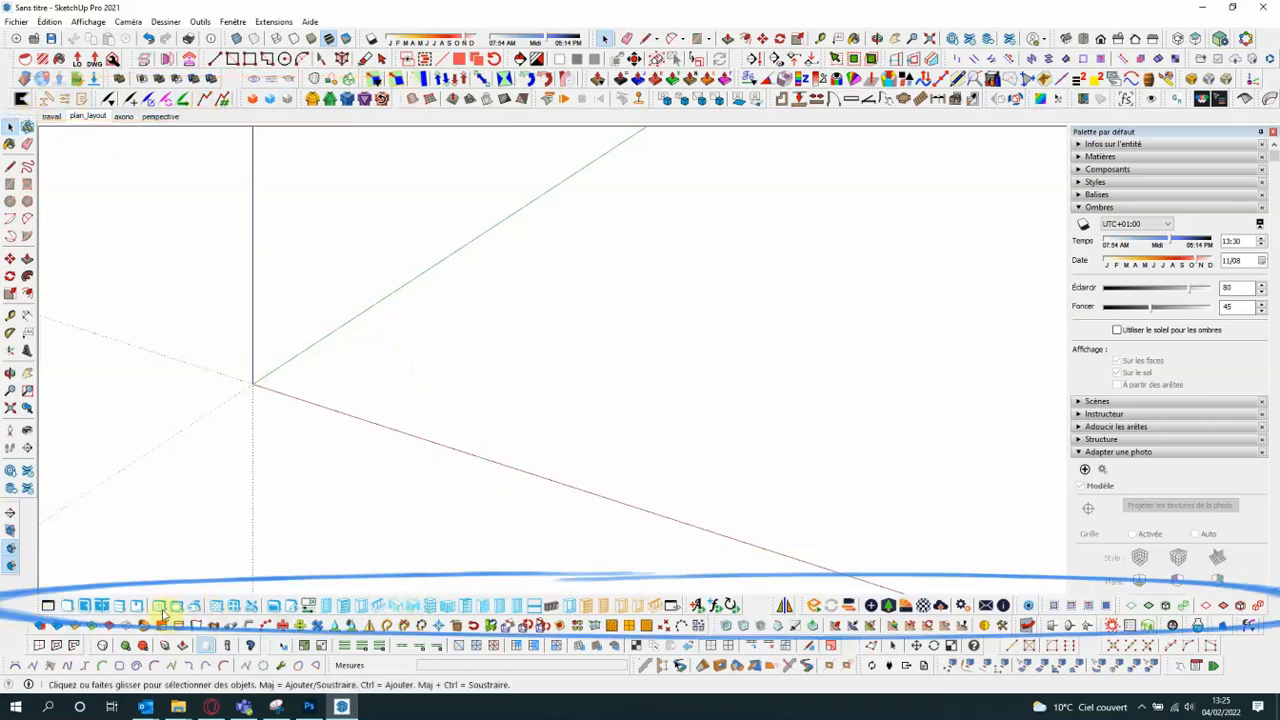
- Undock the london toolbar and float it over the upper part of the drawing area
drag(40, 605, 795, 214)
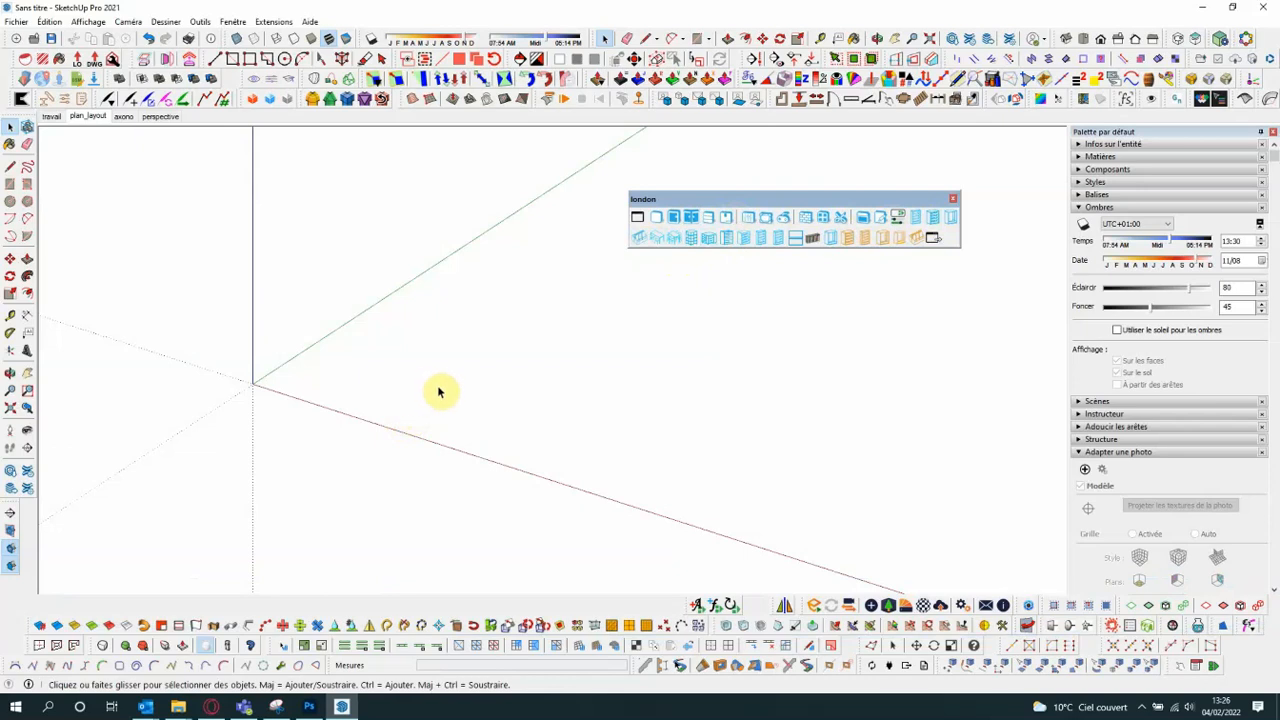
shift+middle_drag(335, 383, 343, 383)
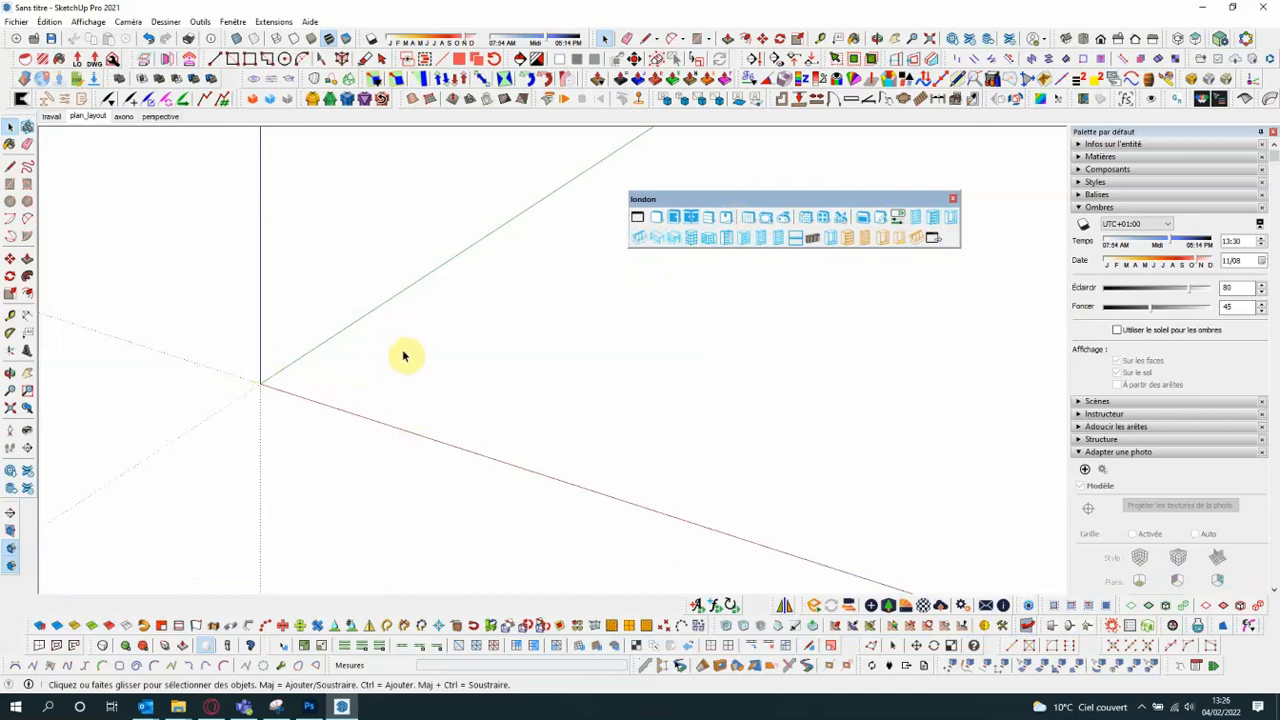
drag(693, 200, 708, 186)
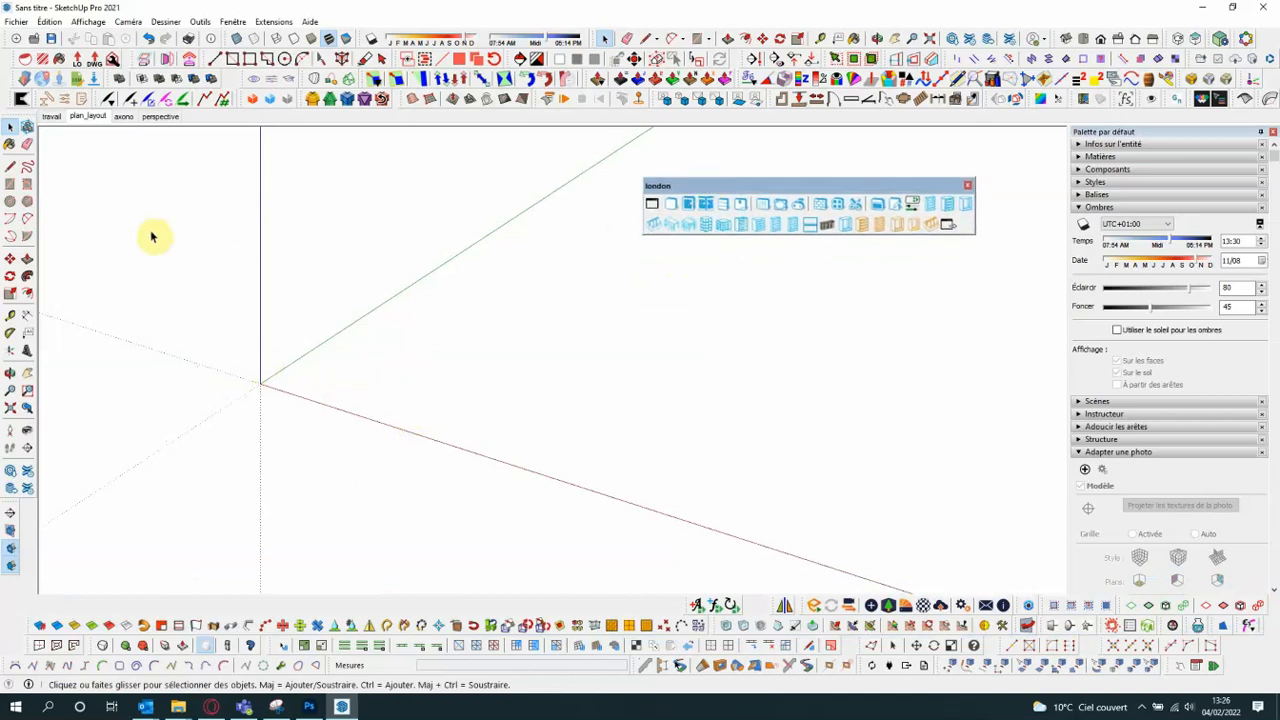
- Draw a 5 by 5 m rectangle on the ground plane, starting at the origin
click(10, 183)
click(260, 384)
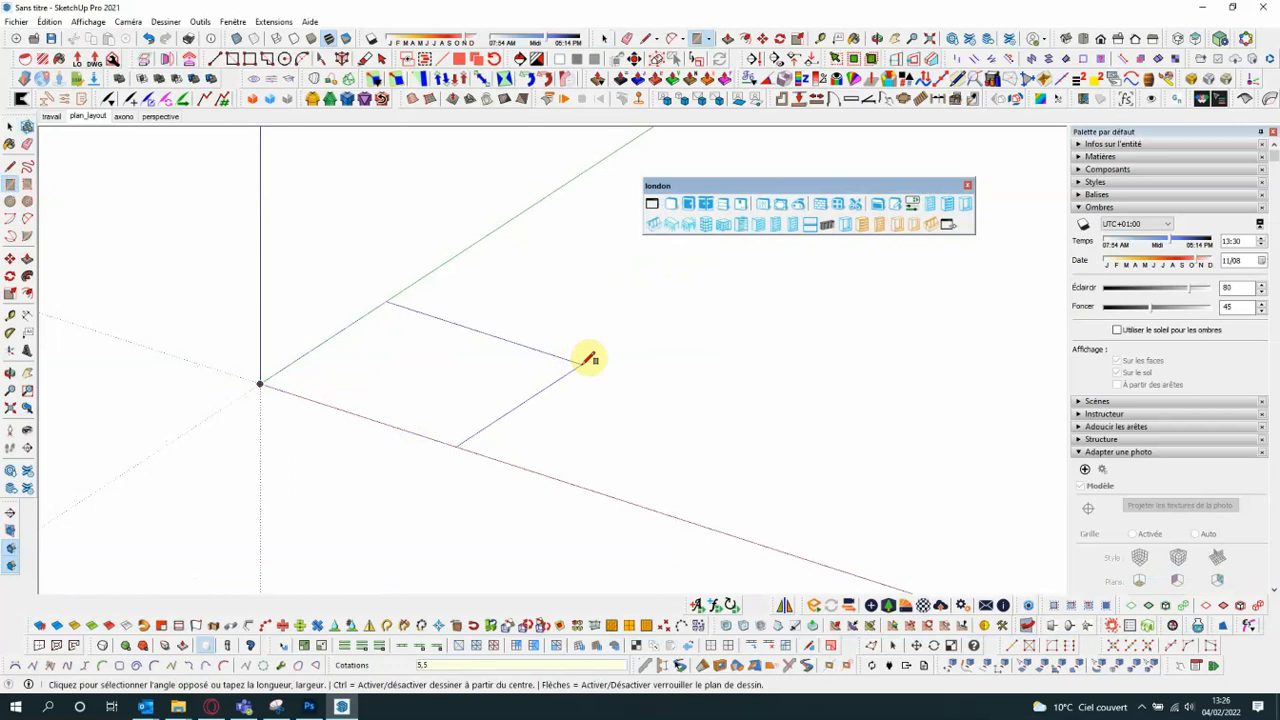
click(588, 358)
scroll(186, 349, up, 3)
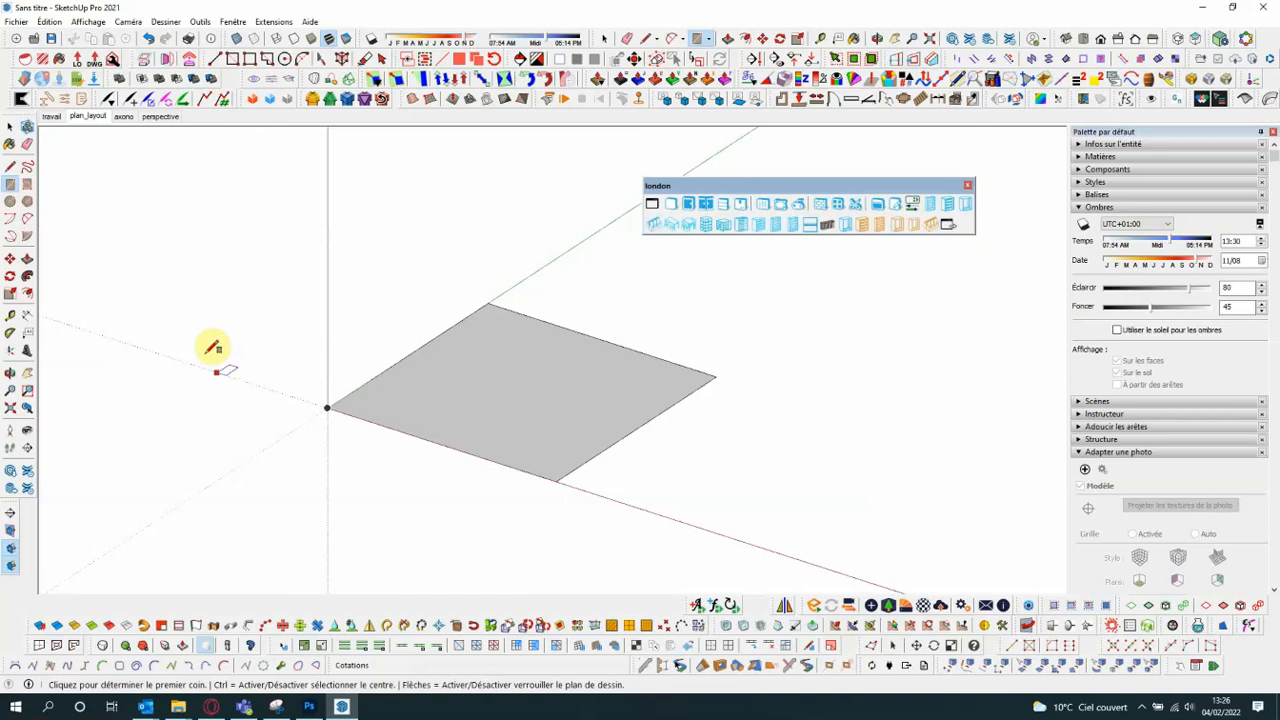
- Build walls along the rectangle's edges with the london wall tool, using centre alignment, 0.30 m width and 2.80 m height
click(10, 127)
scroll(303, 269, down, 1)
click(485, 378)
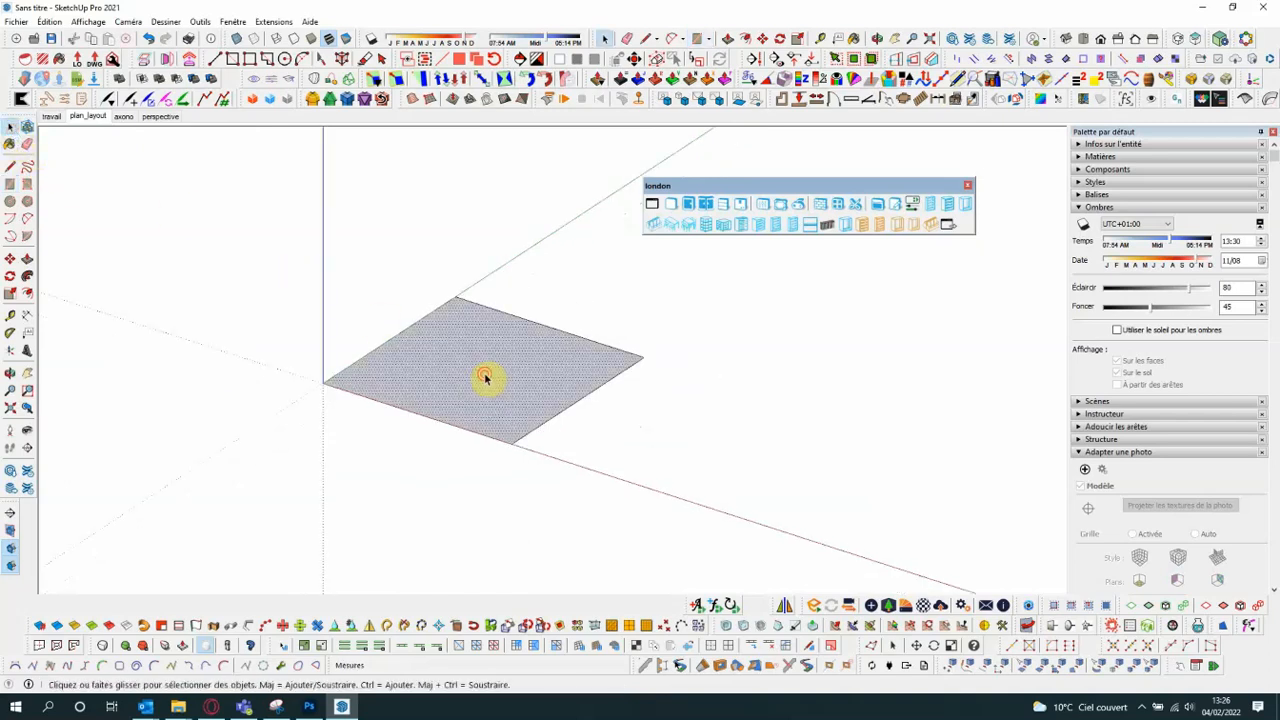
click(485, 378)
click(820, 205)
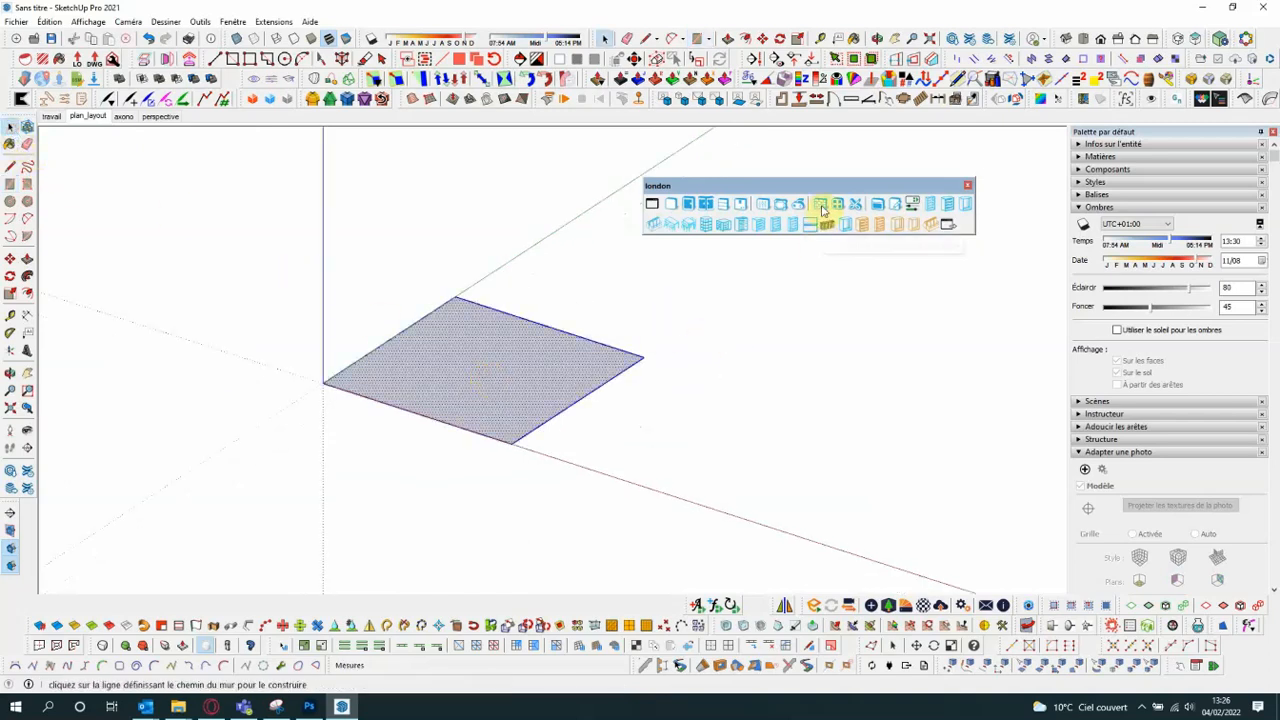
click(822, 208)
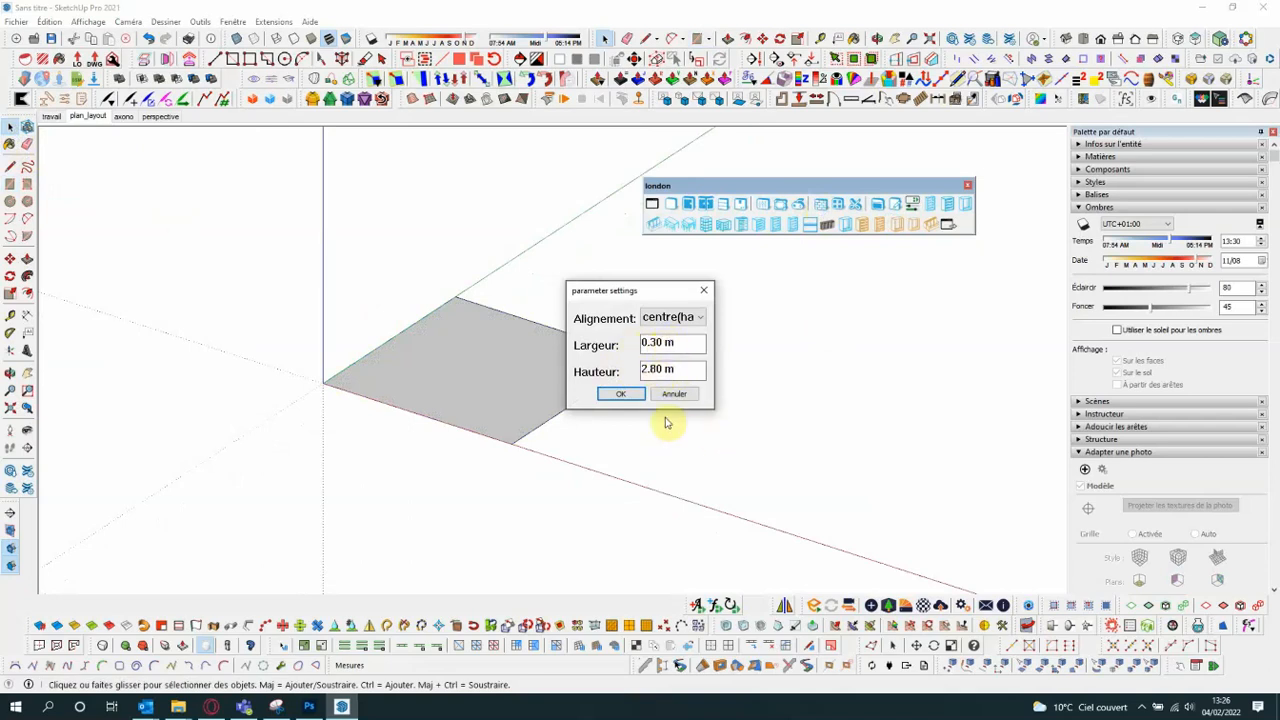
click(622, 395)
middle_drag(640, 388, 669, 311)
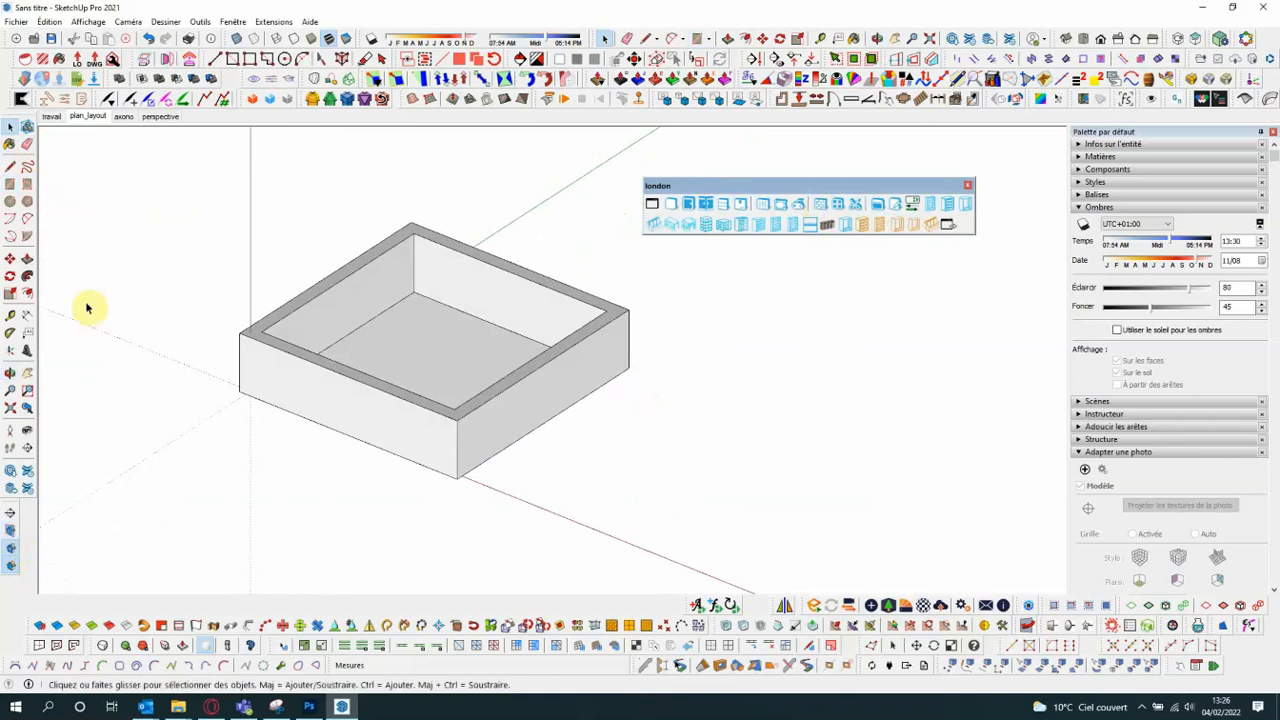
- Switch to the travail scene and show the room from above
click(57, 121)
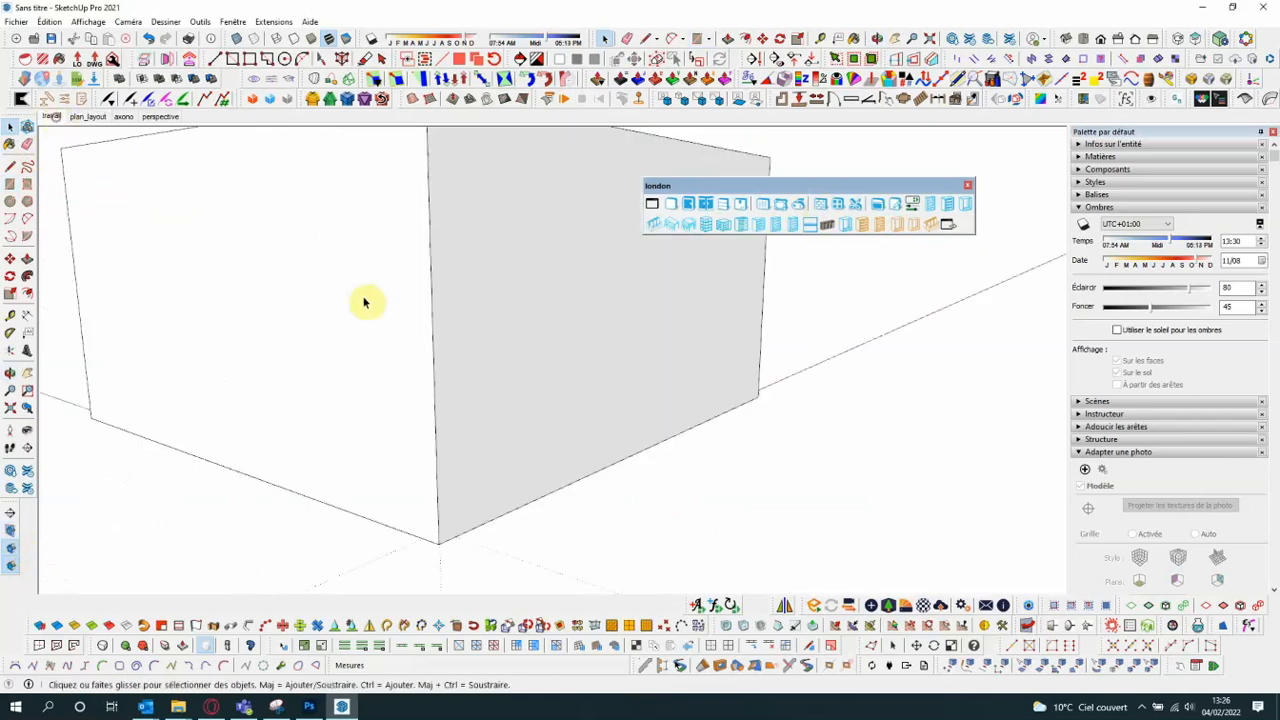
scroll(434, 440, down, 10)
middle_drag(462, 374, 508, 451)
scroll(455, 370, up, 8)
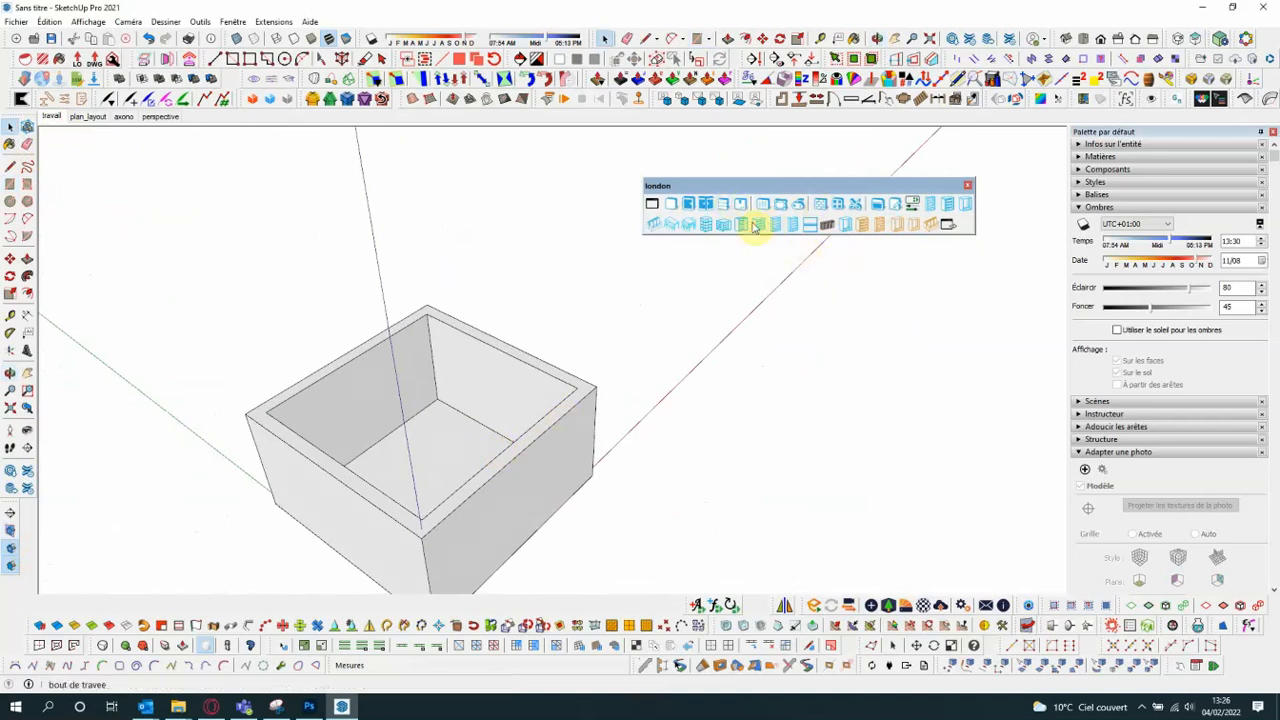
- Load a door component and place it on the inner face of a wall, with its base at floor level
click(693, 207)
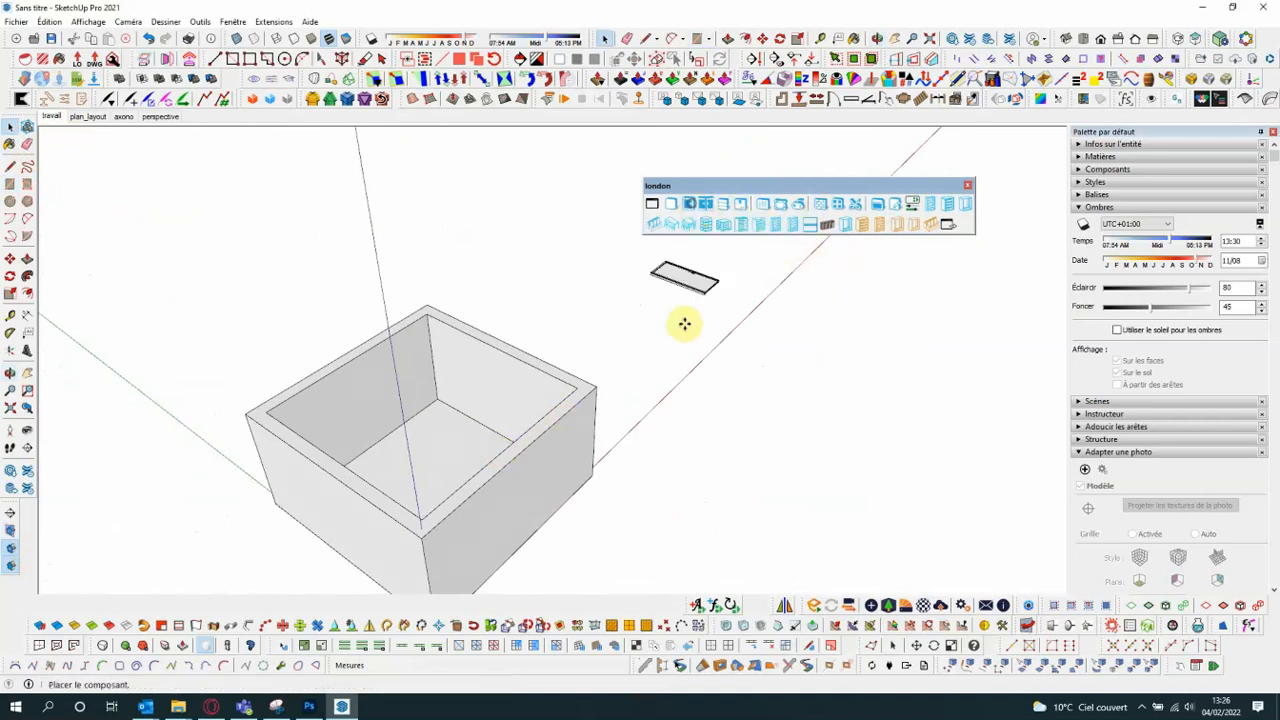
middle_drag(414, 434, 337, 420)
scroll(371, 386, up, 8)
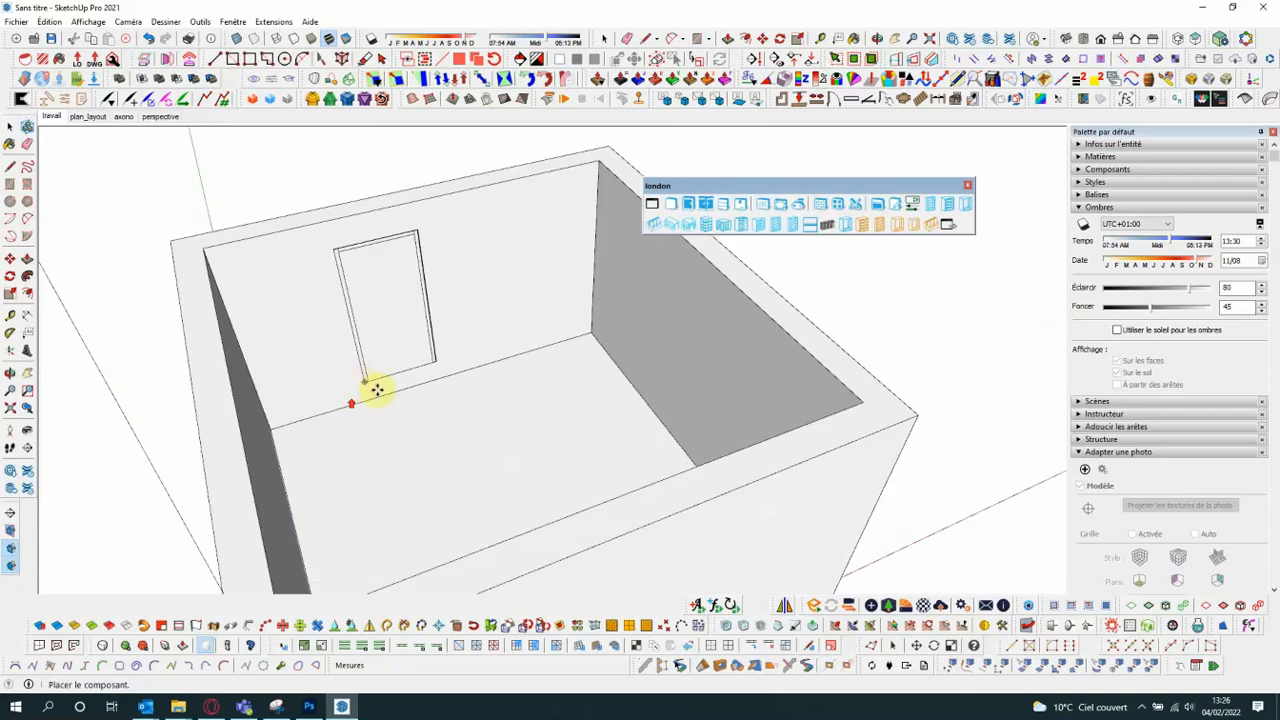
scroll(388, 390, up, 2)
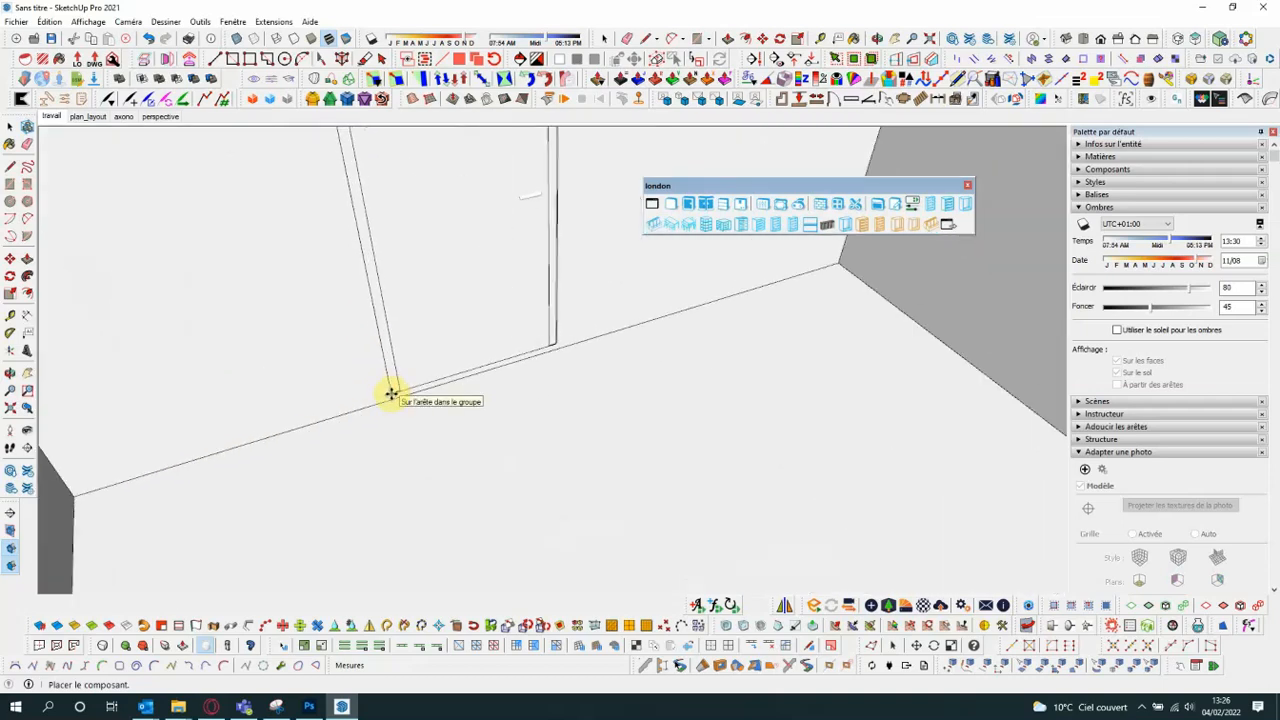
scroll(391, 395, up, 3)
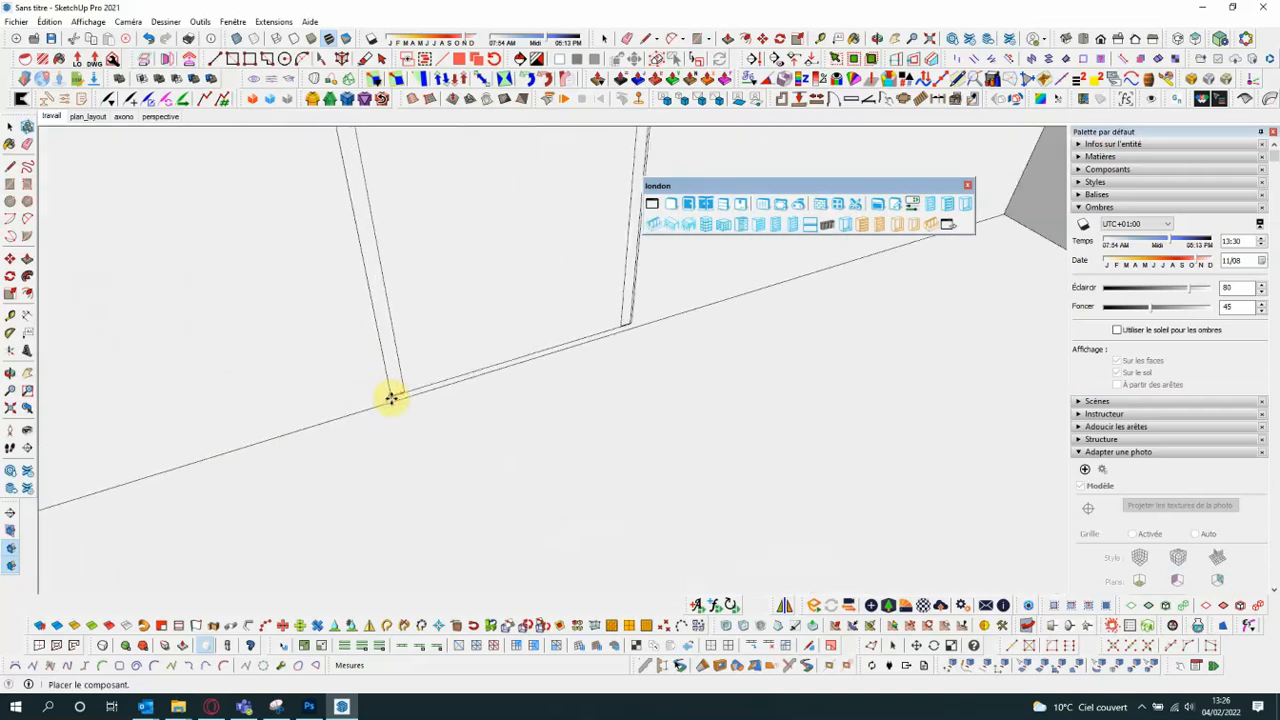
scroll(505, 423, down, 5)
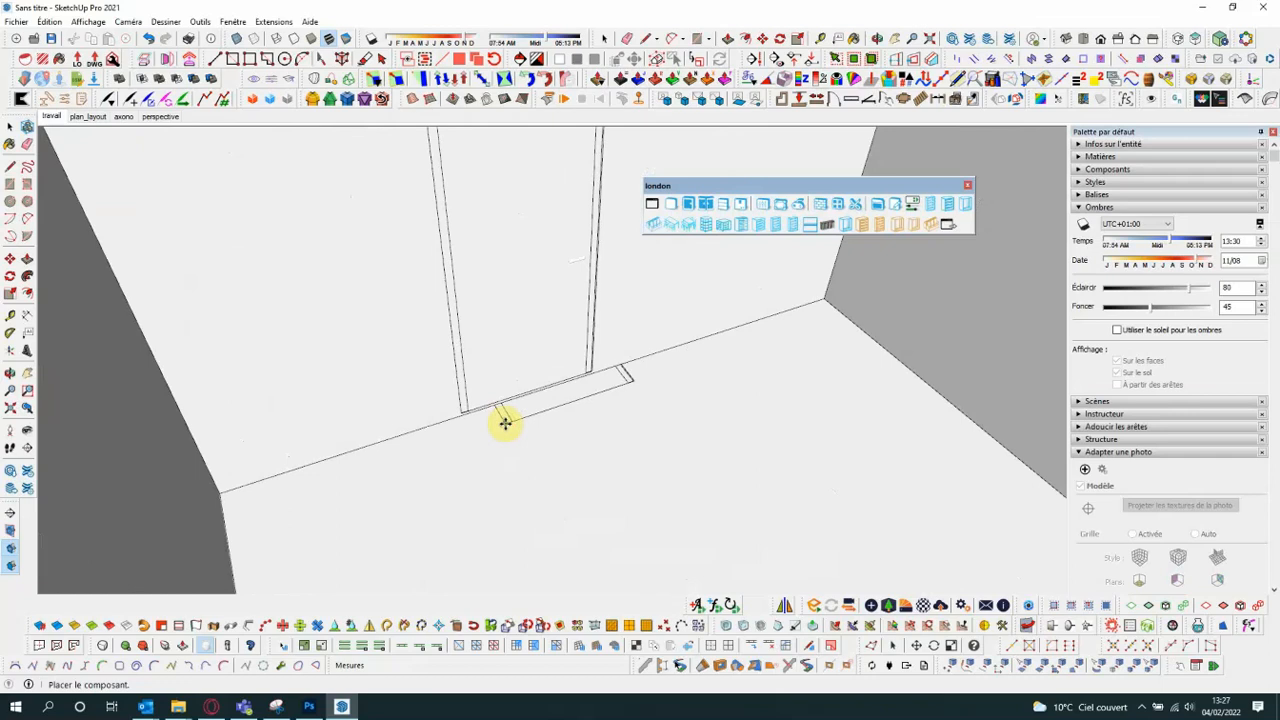
click(503, 423)
click(10, 128)
scroll(357, 349, down, 2)
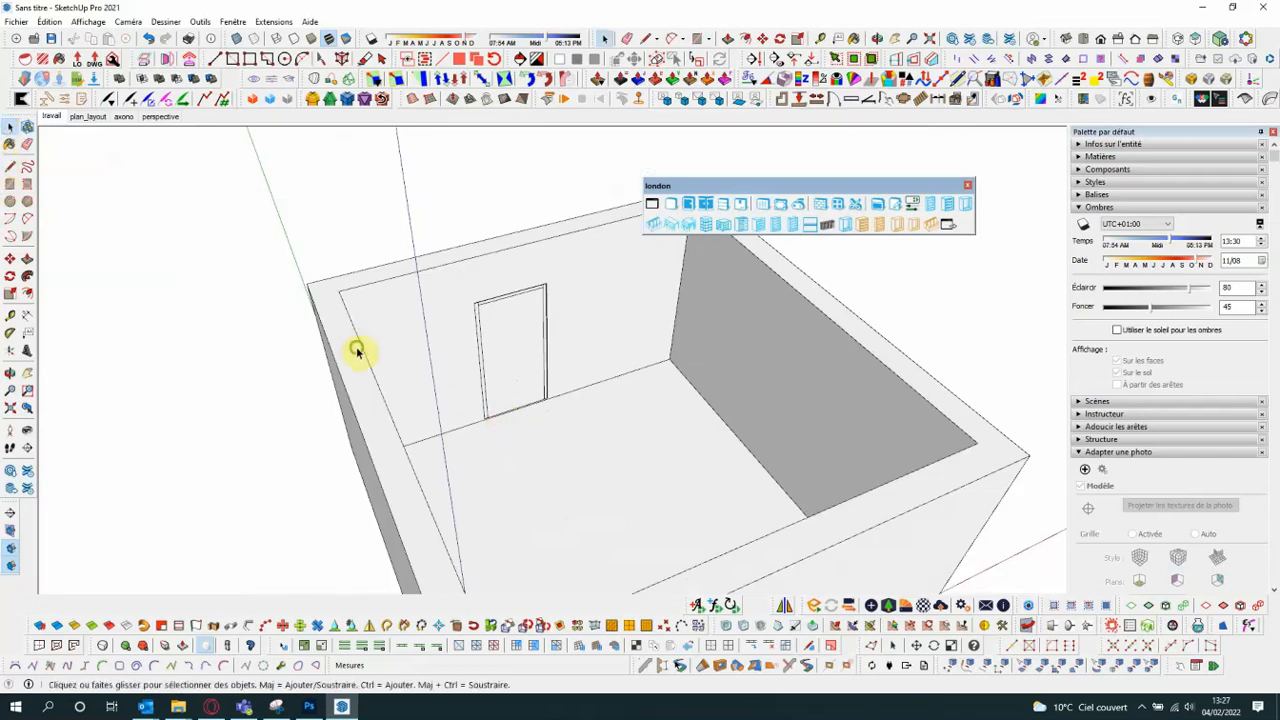
scroll(534, 363, down, 1)
scroll(323, 349, down, 3)
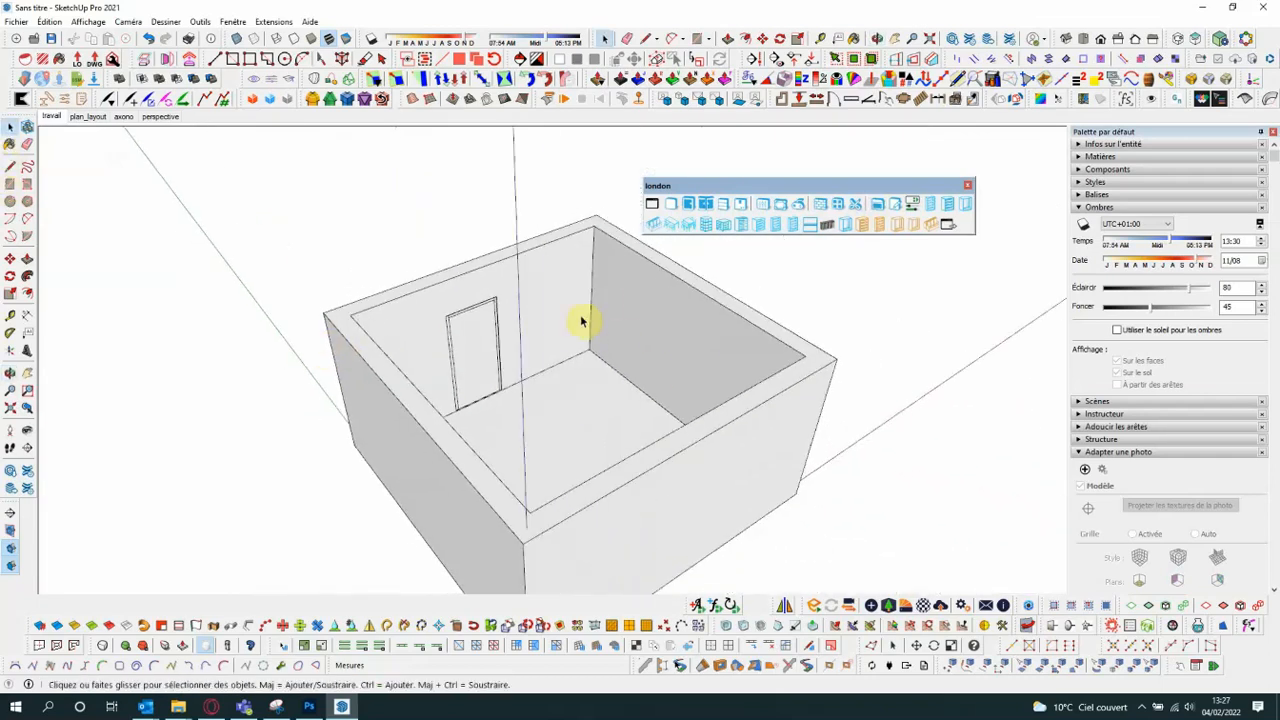
- Load the window component and place one window on the inner face of each of two adjacent walls without the door
click(739, 204)
scroll(613, 342, up, 2)
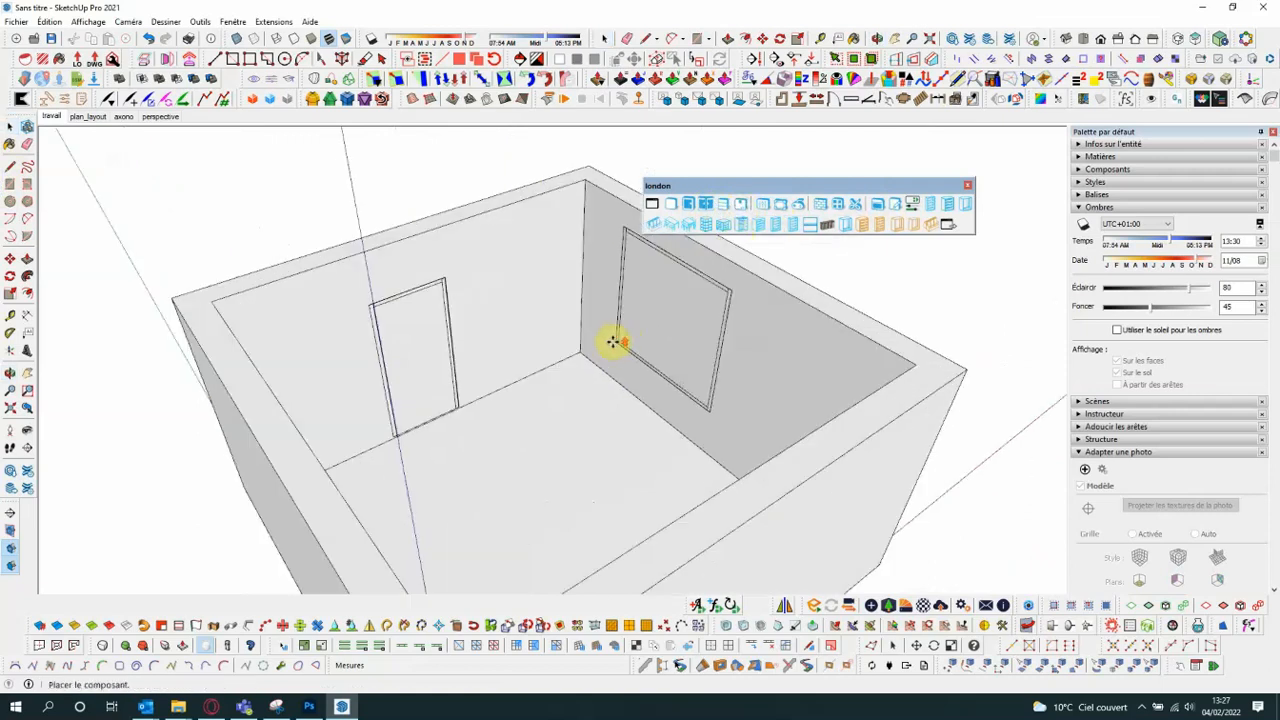
middle_drag(577, 343, 824, 390)
click(594, 322)
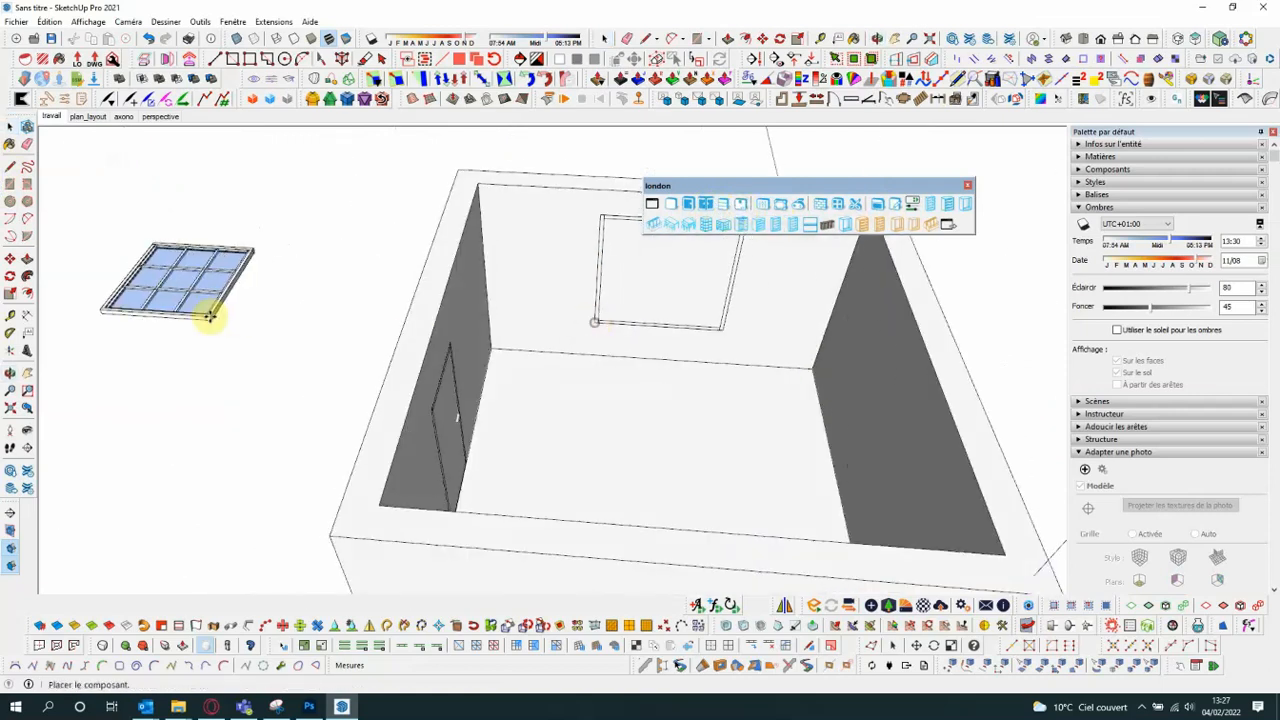
middle_drag(210, 316, 634, 211)
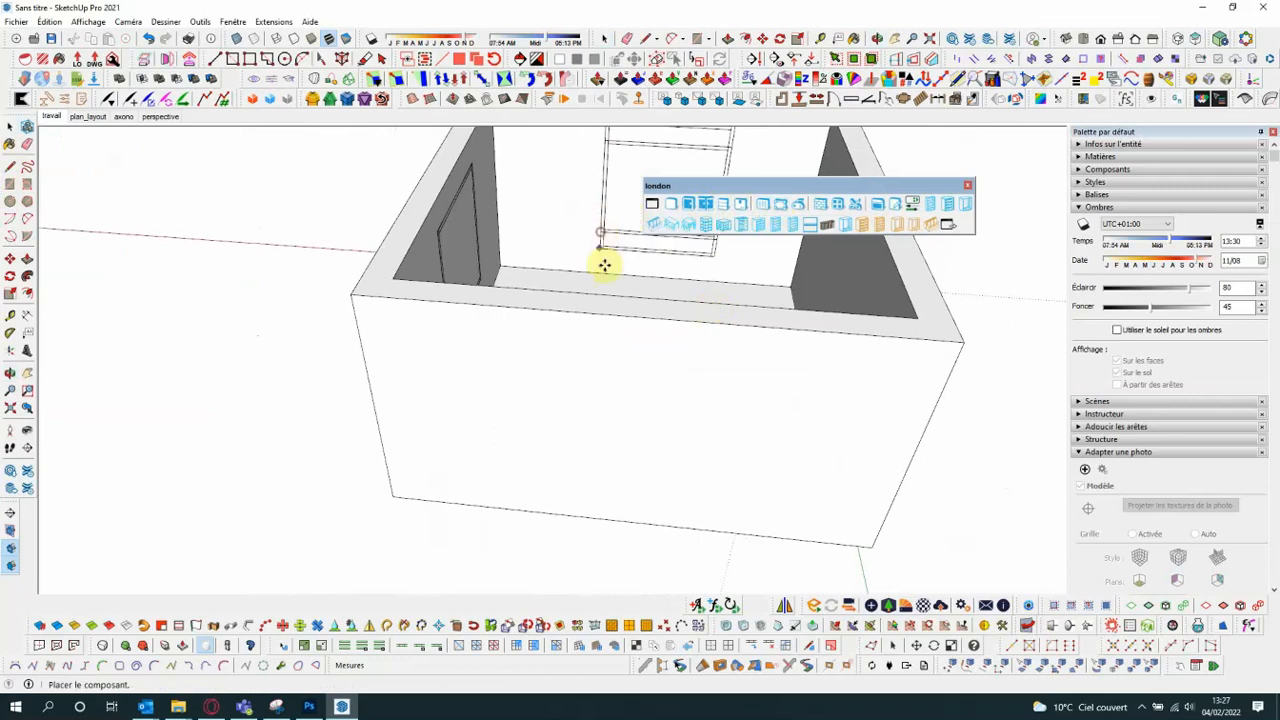
middle_drag(604, 264, 40, 150)
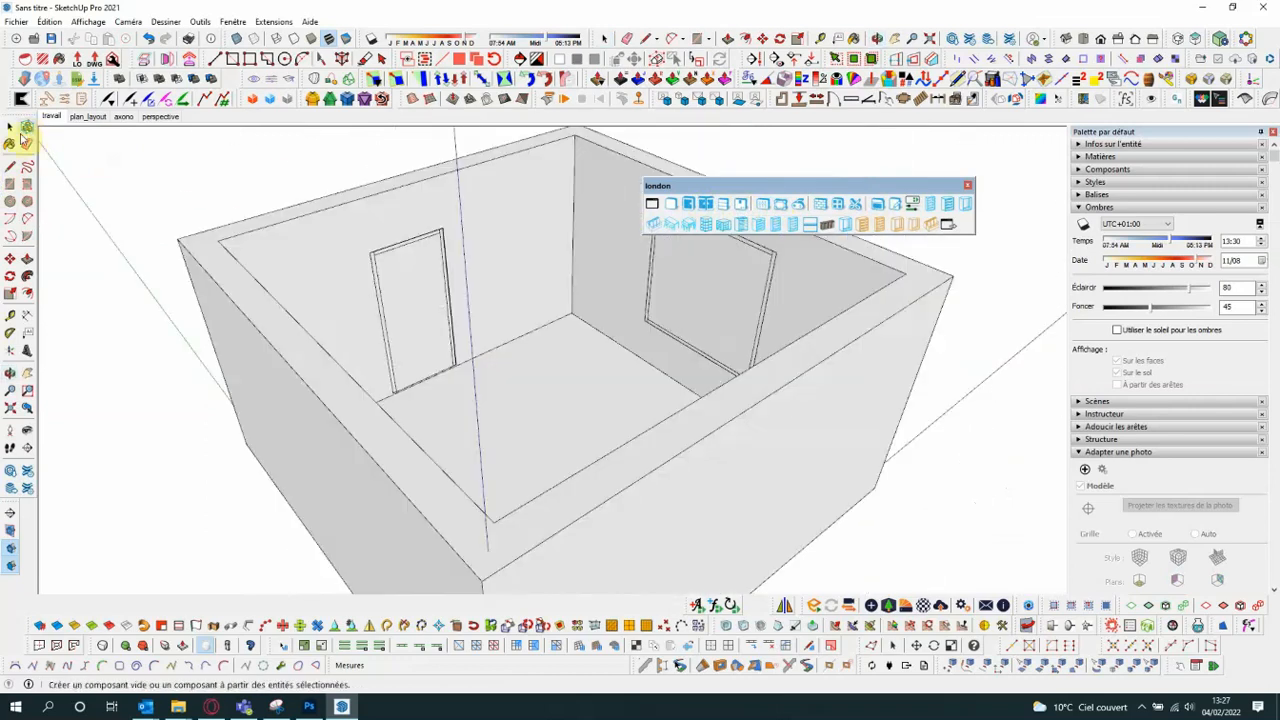
click(11, 127)
- Cut the opening for the window on the wall left of the far corner with Percer l'ouverture
middle_drag(400, 340, 686, 321)
click(422, 221)
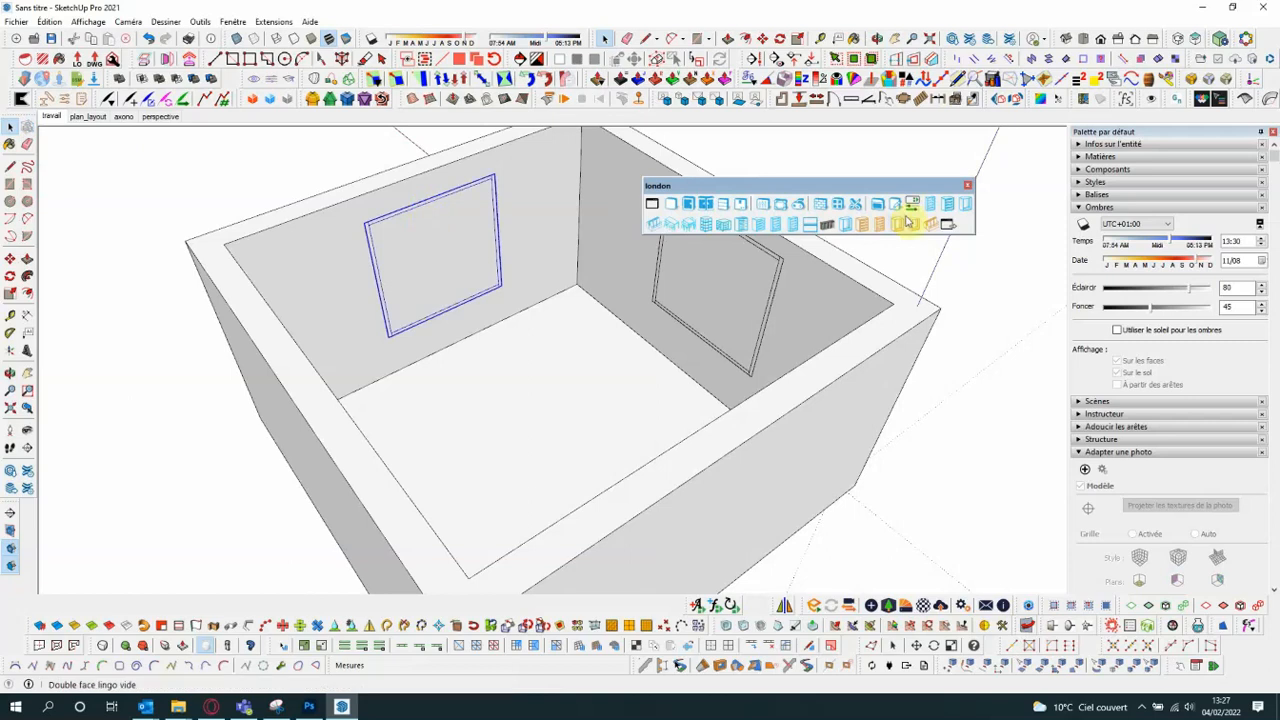
click(841, 207)
middle_drag(338, 405, 358, 430)
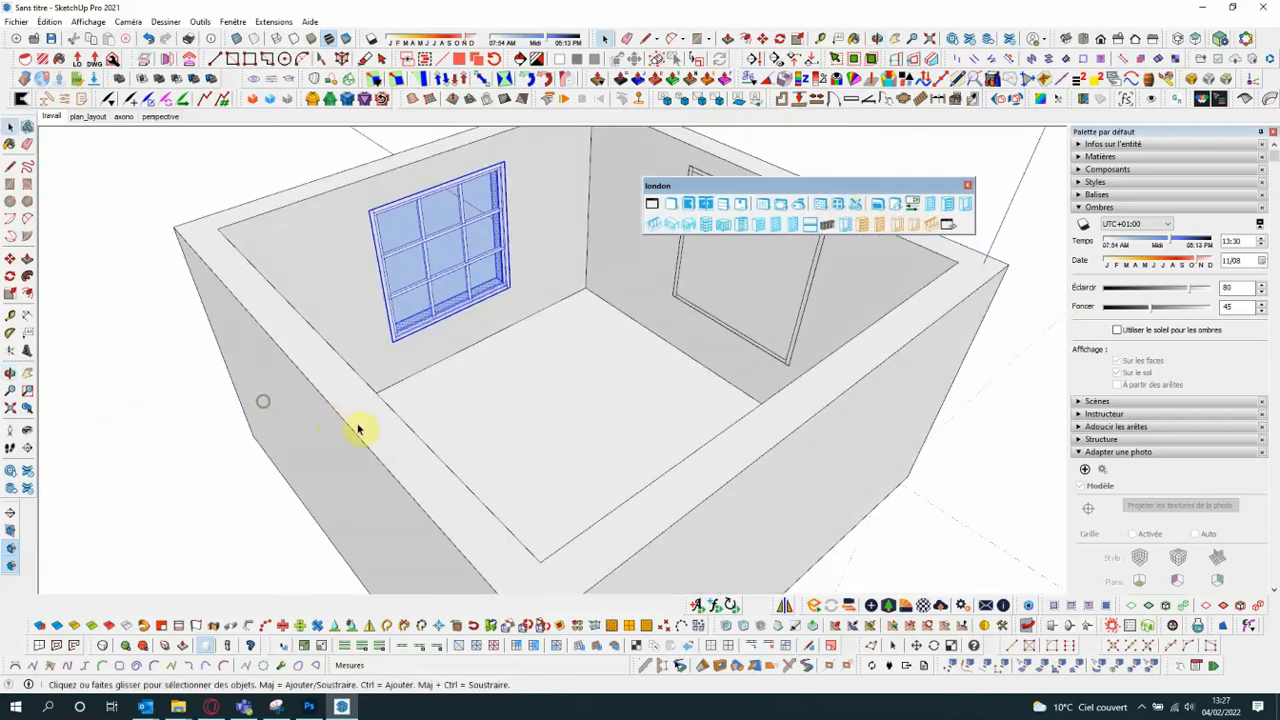
- Cut the opening for the window on the wall right of the far corner with Percer l'ouverture
click(789, 354)
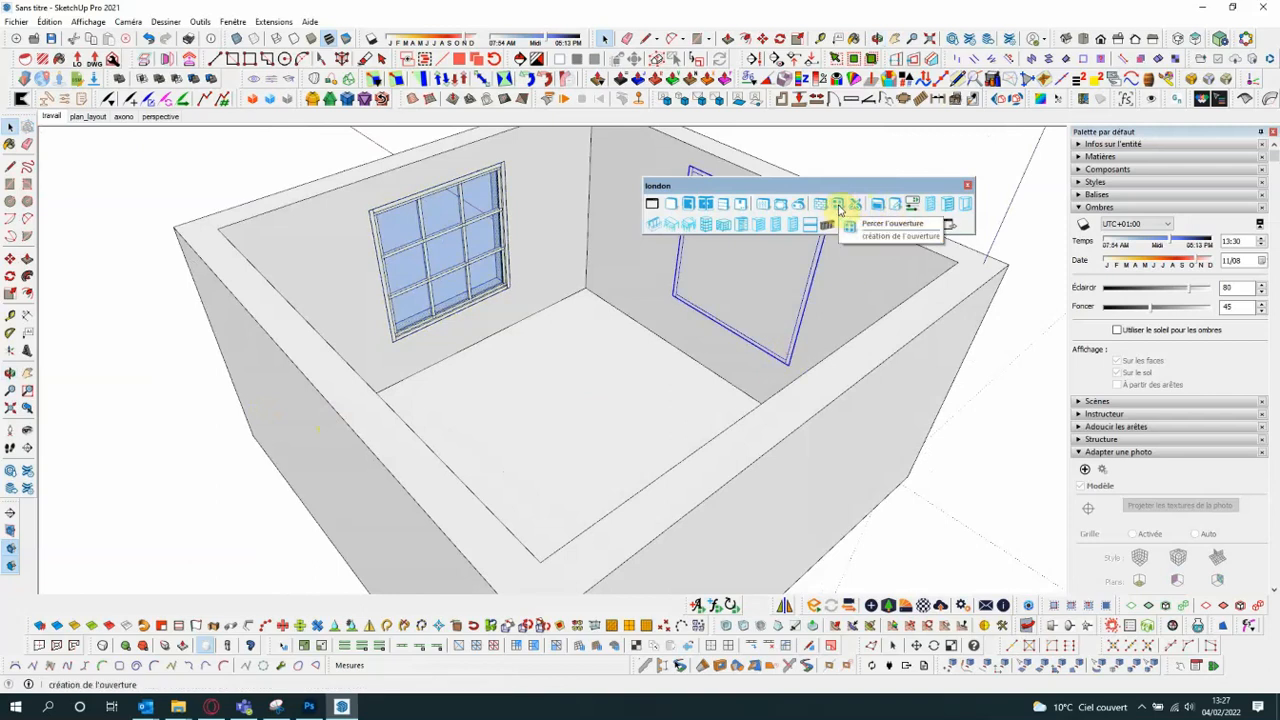
click(840, 207)
scroll(457, 428, down, 3)
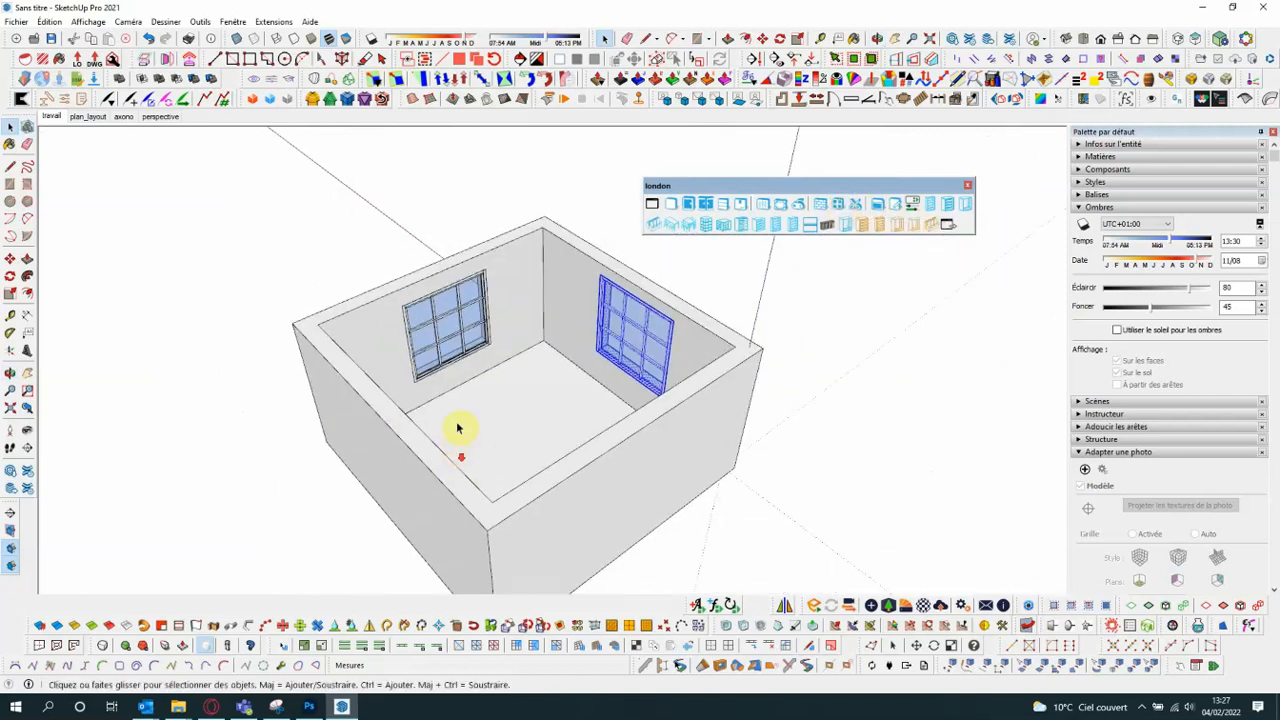
- Slide the left wall's window back and forth along its wall, ending with a move of about 1.60 m away from the far corner
scroll(514, 252, up, 6)
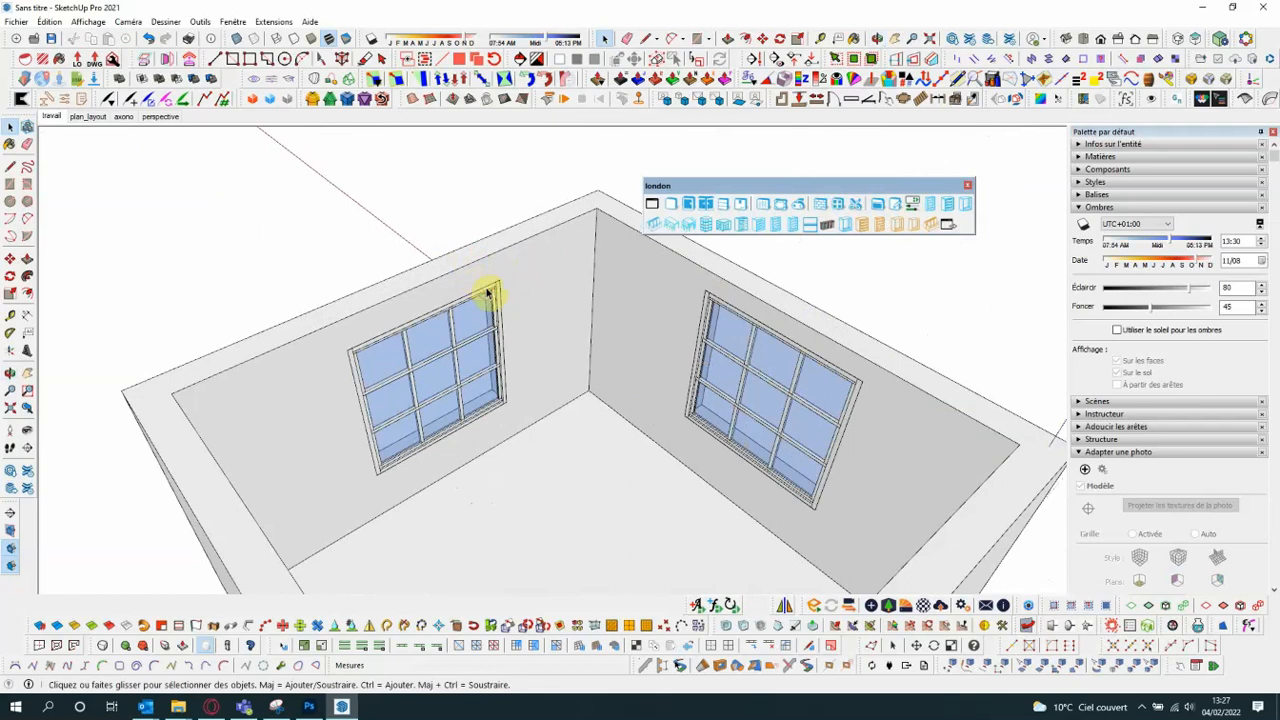
click(484, 293)
click(10, 260)
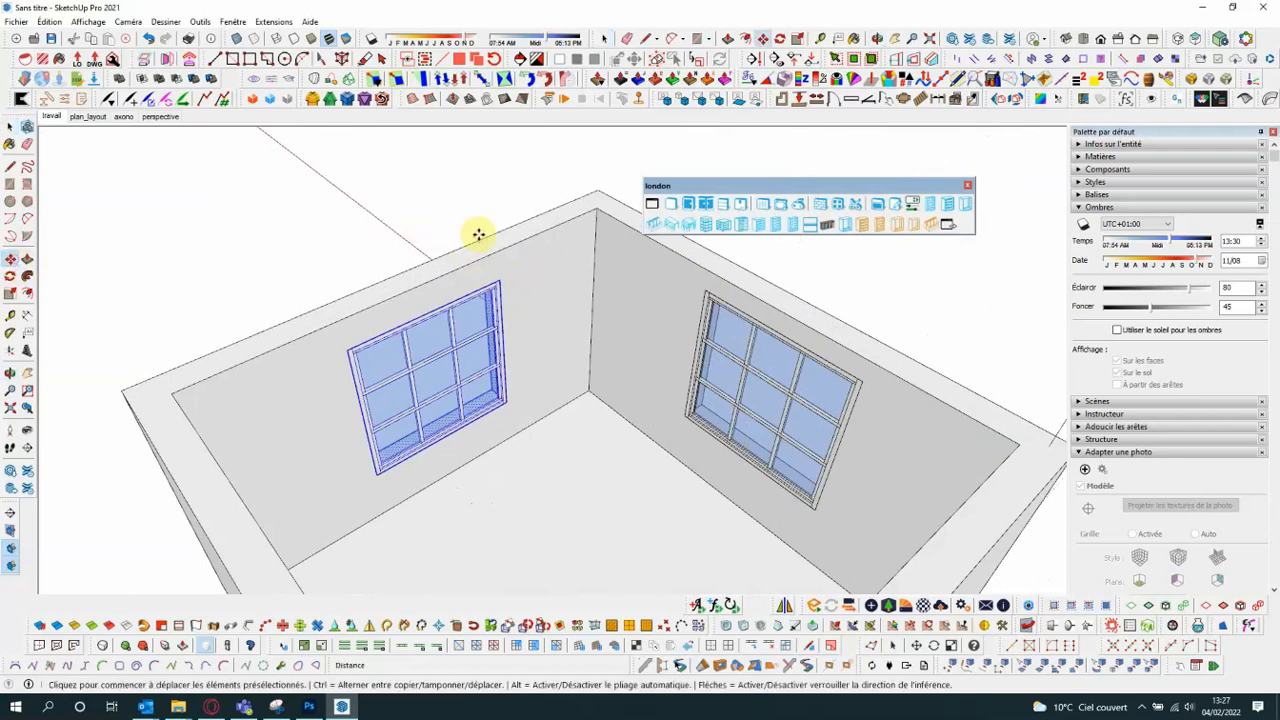
click(506, 248)
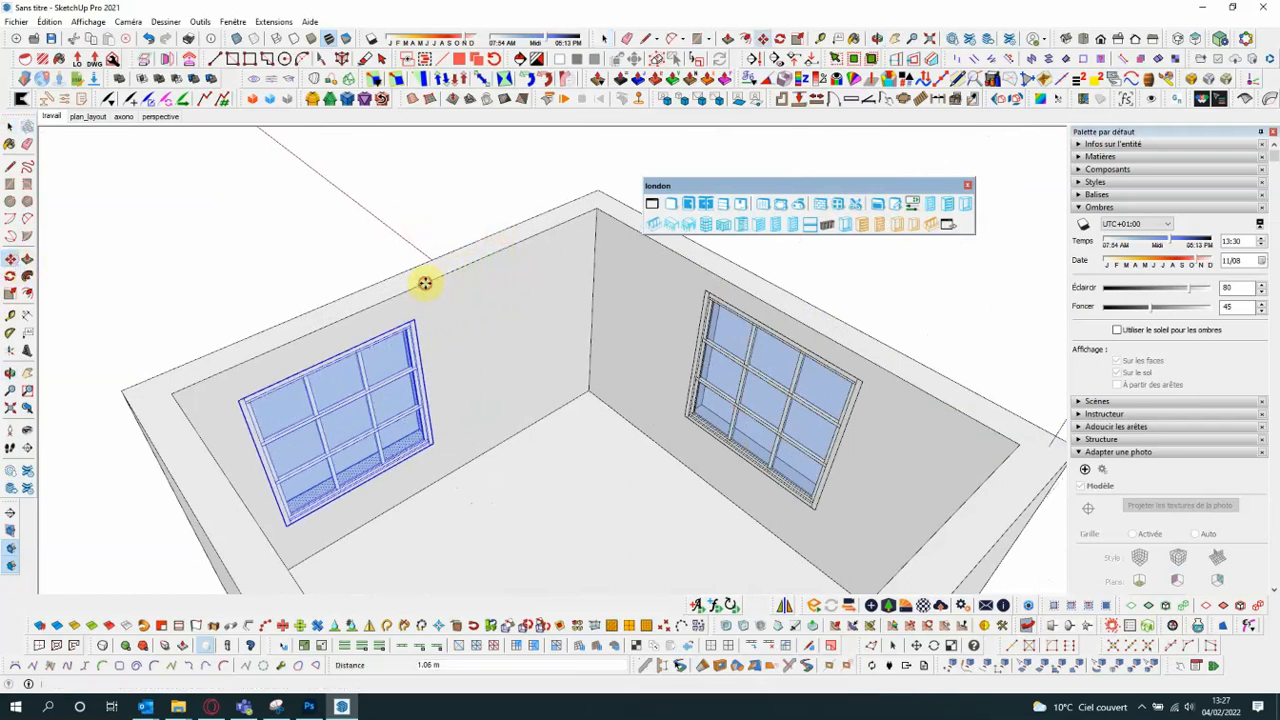
click(377, 302)
click(540, 235)
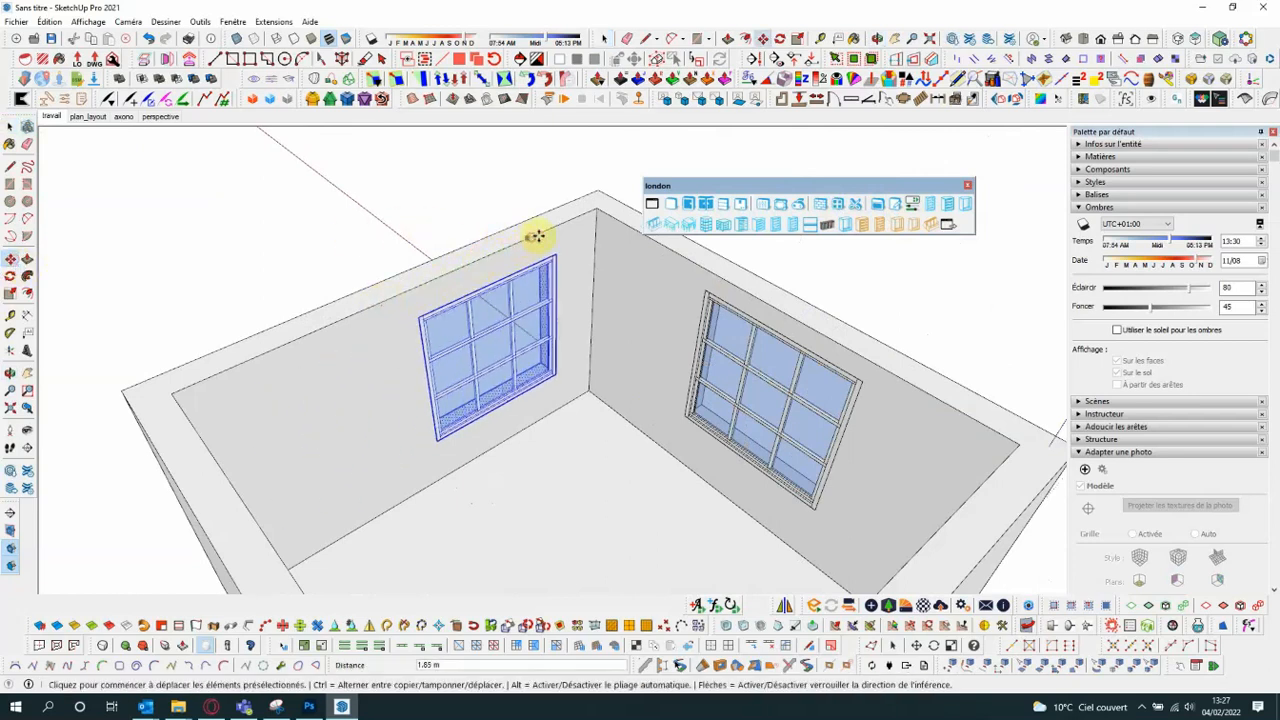
click(543, 233)
click(421, 289)
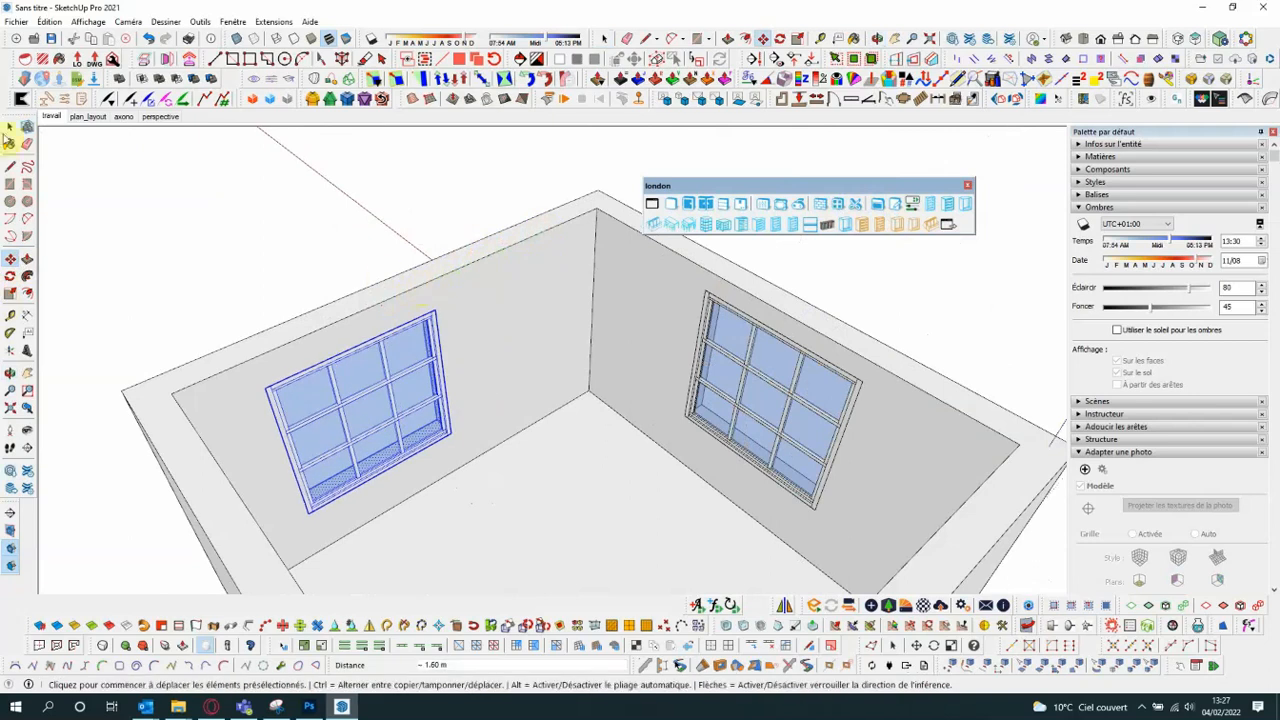
click(10, 127)
- Move the left wall's window about 0.63 m along the wall toward the far corner
scroll(429, 251, down, 5)
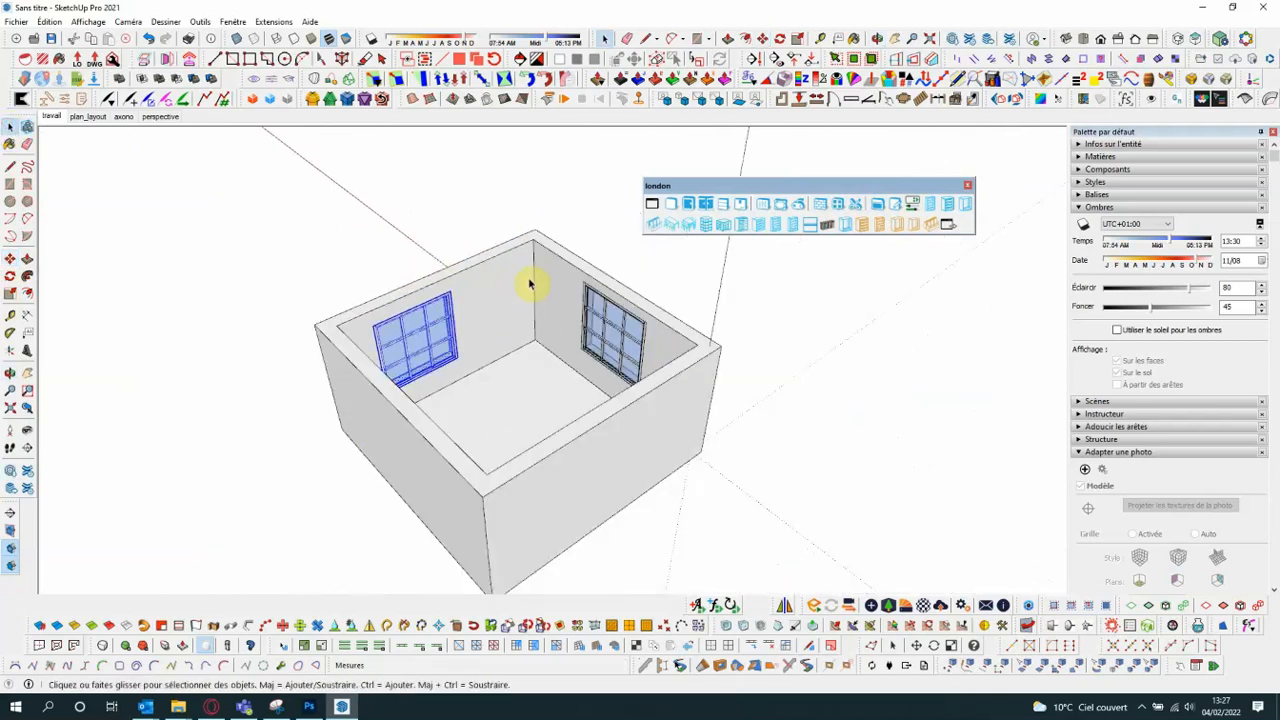
click(557, 285)
click(855, 311)
scroll(498, 311, up, 4)
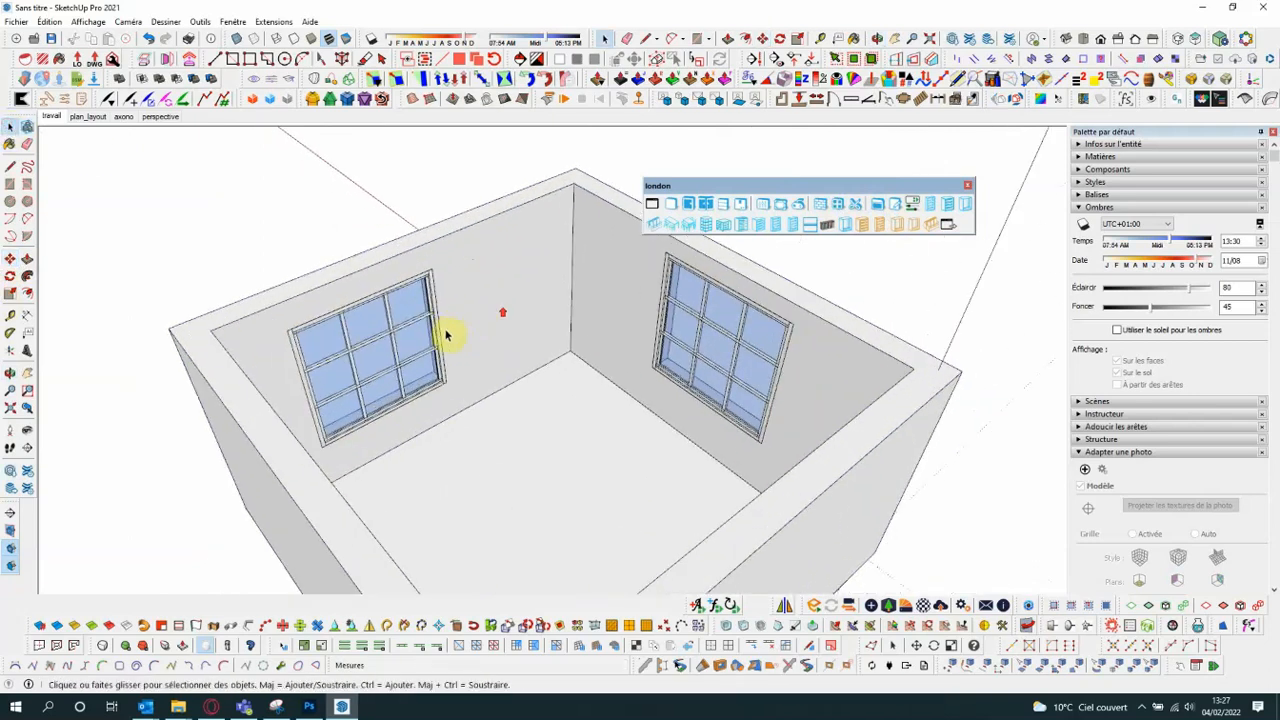
click(438, 333)
key(m)
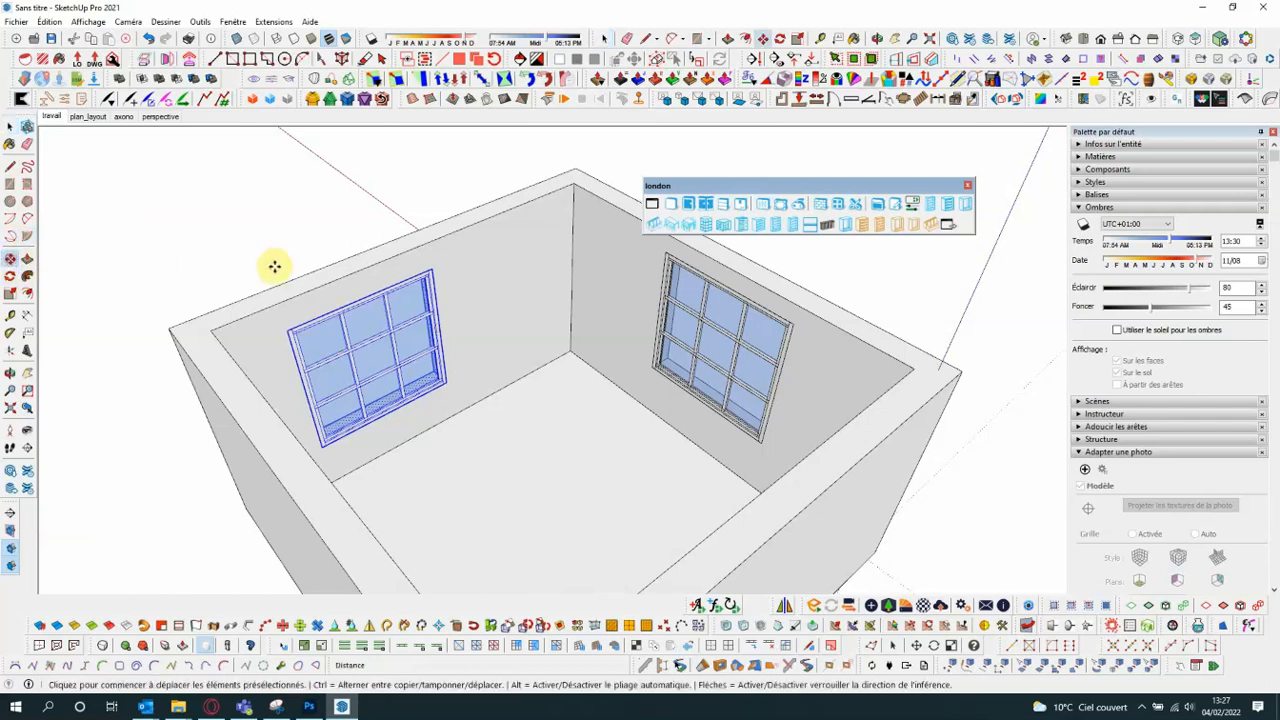
click(294, 300)
click(350, 277)
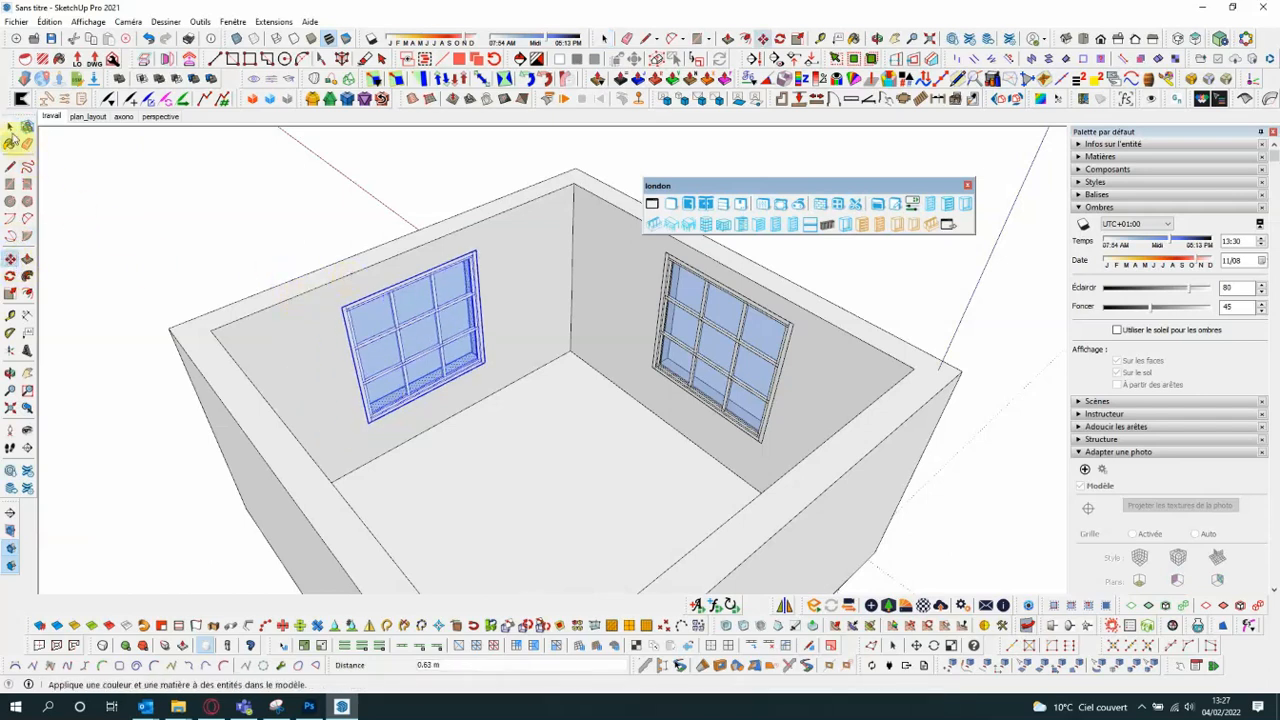
- Remove the vertical and horizontal glazing bars from the left wall's window with the interaction tool (Outil d'interaction)
click(10, 127)
scroll(157, 195, down, 1)
scroll(197, 214, down, 1)
middle_drag(829, 426, 686, 271)
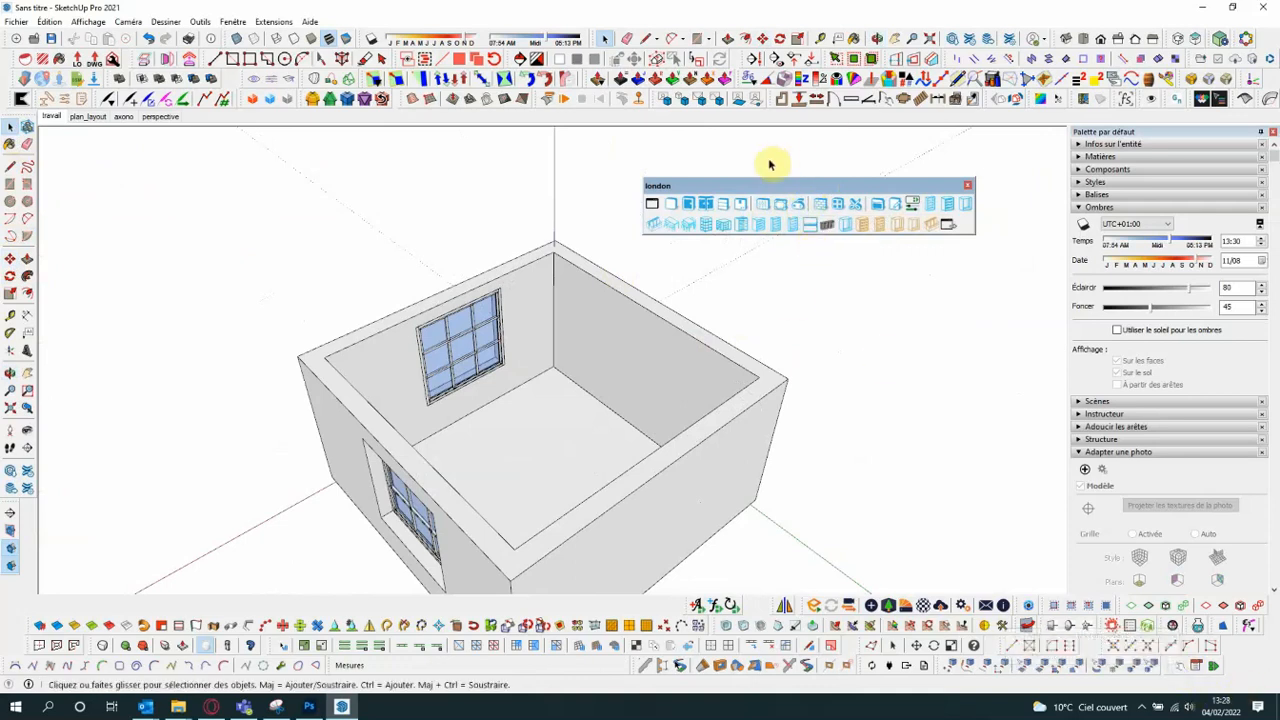
click(797, 208)
scroll(486, 343, up, 5)
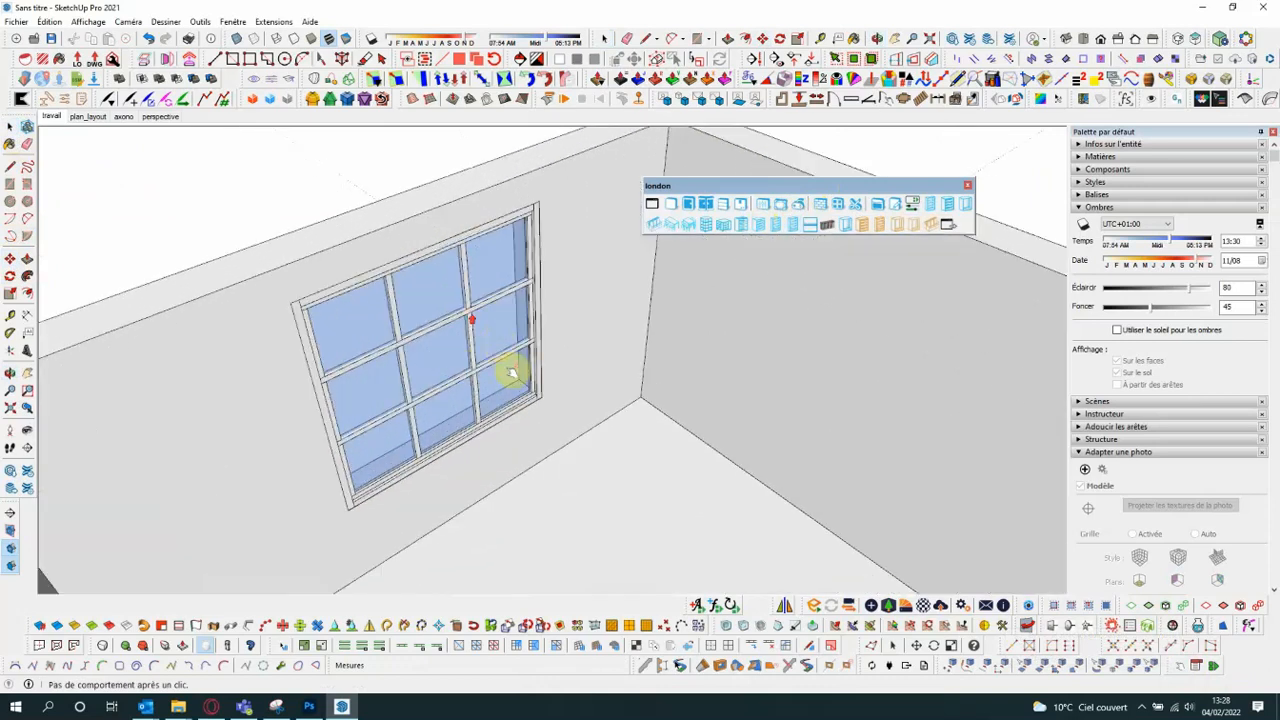
scroll(539, 413, up, 2)
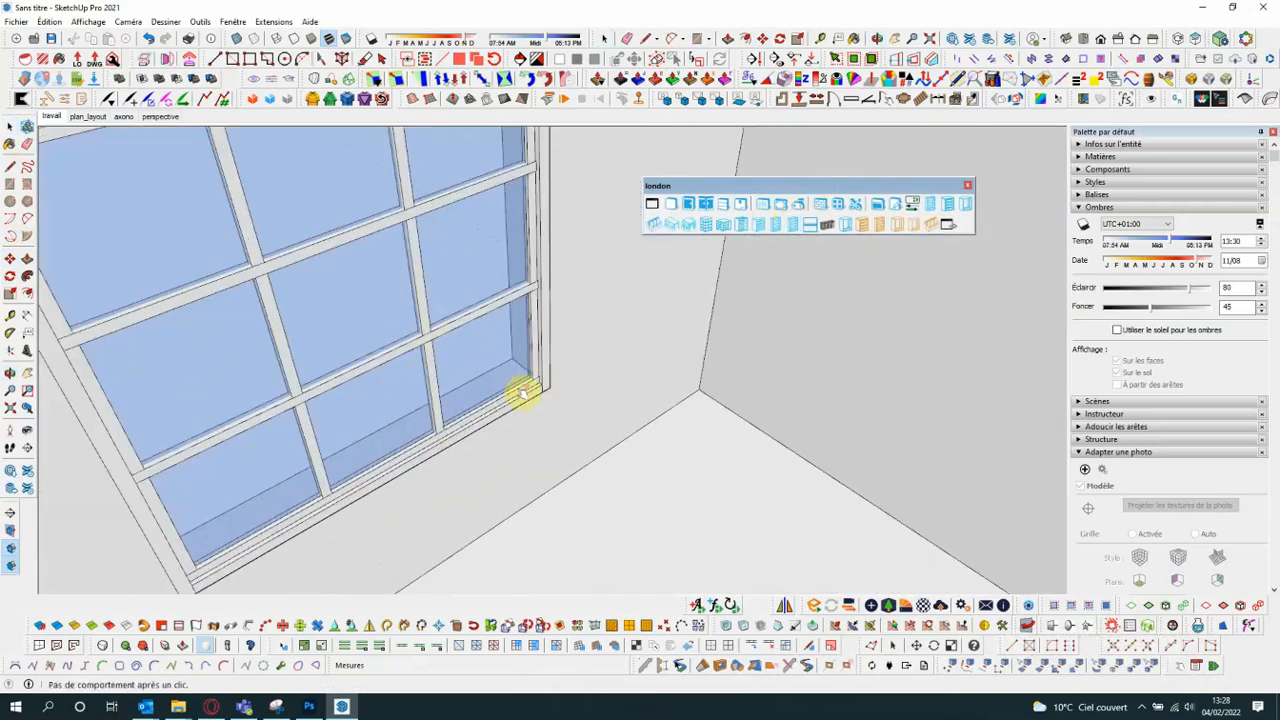
click(551, 379)
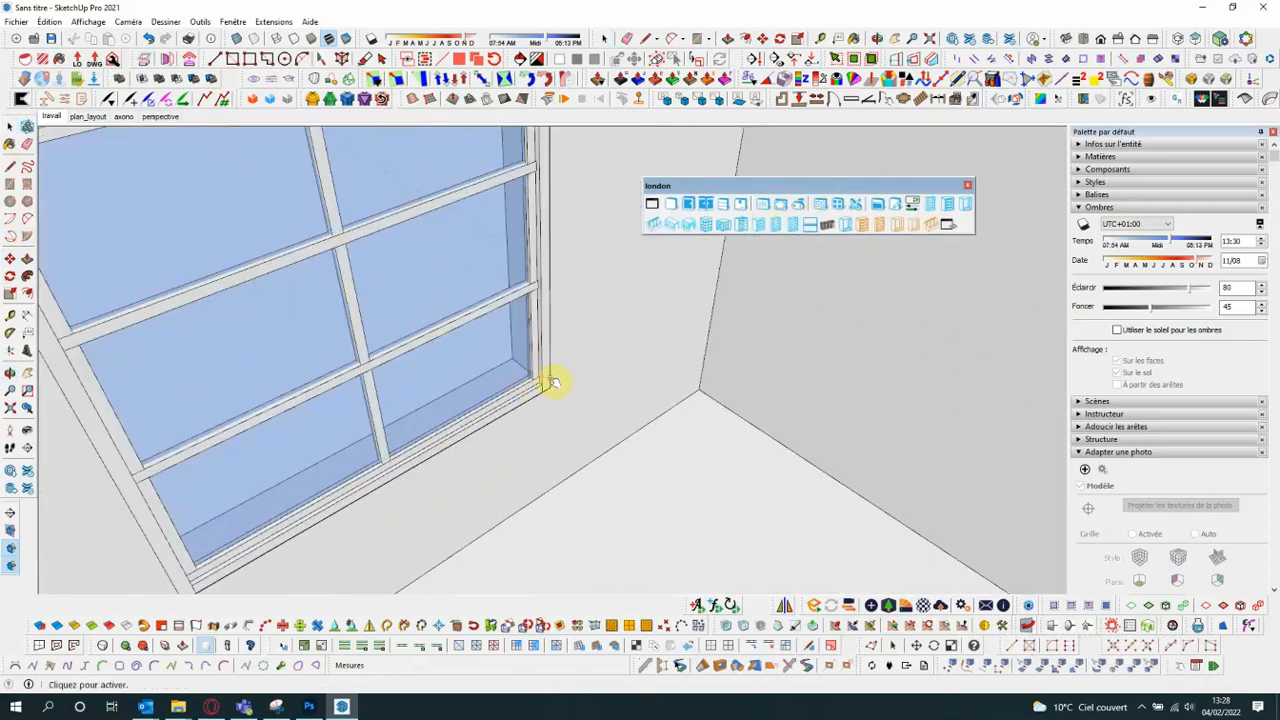
click(550, 379)
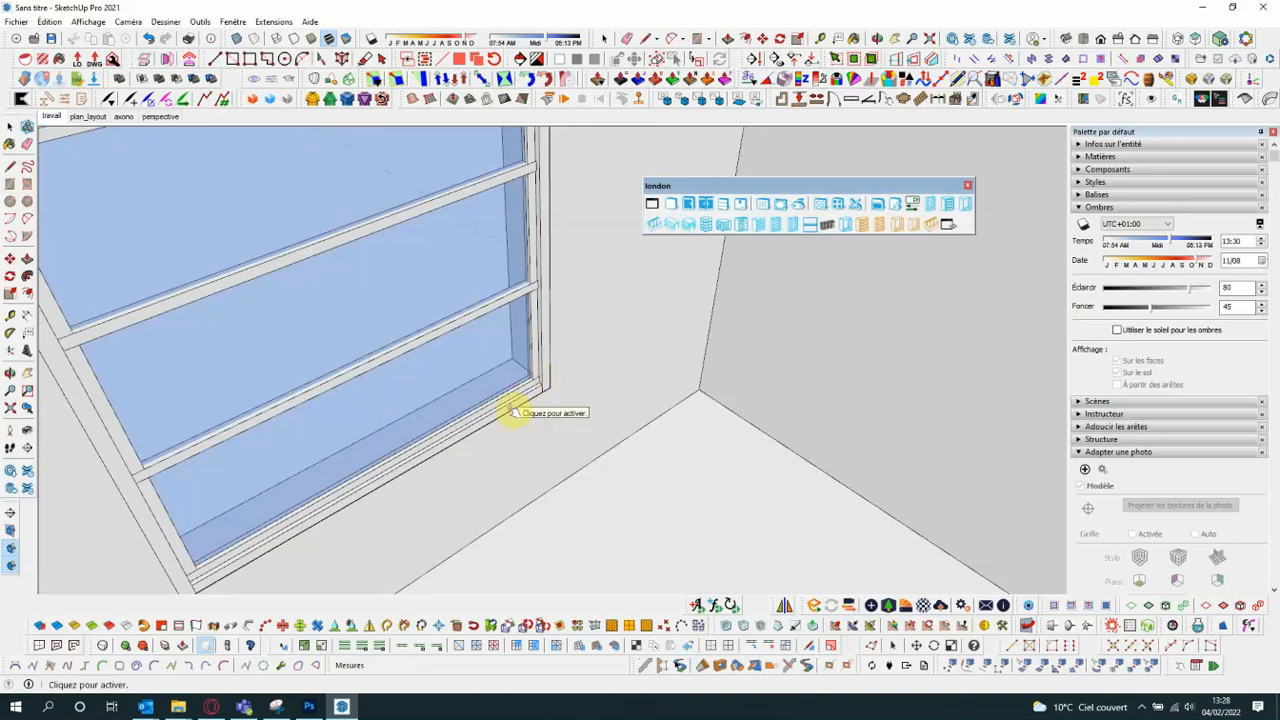
click(509, 410)
click(510, 410)
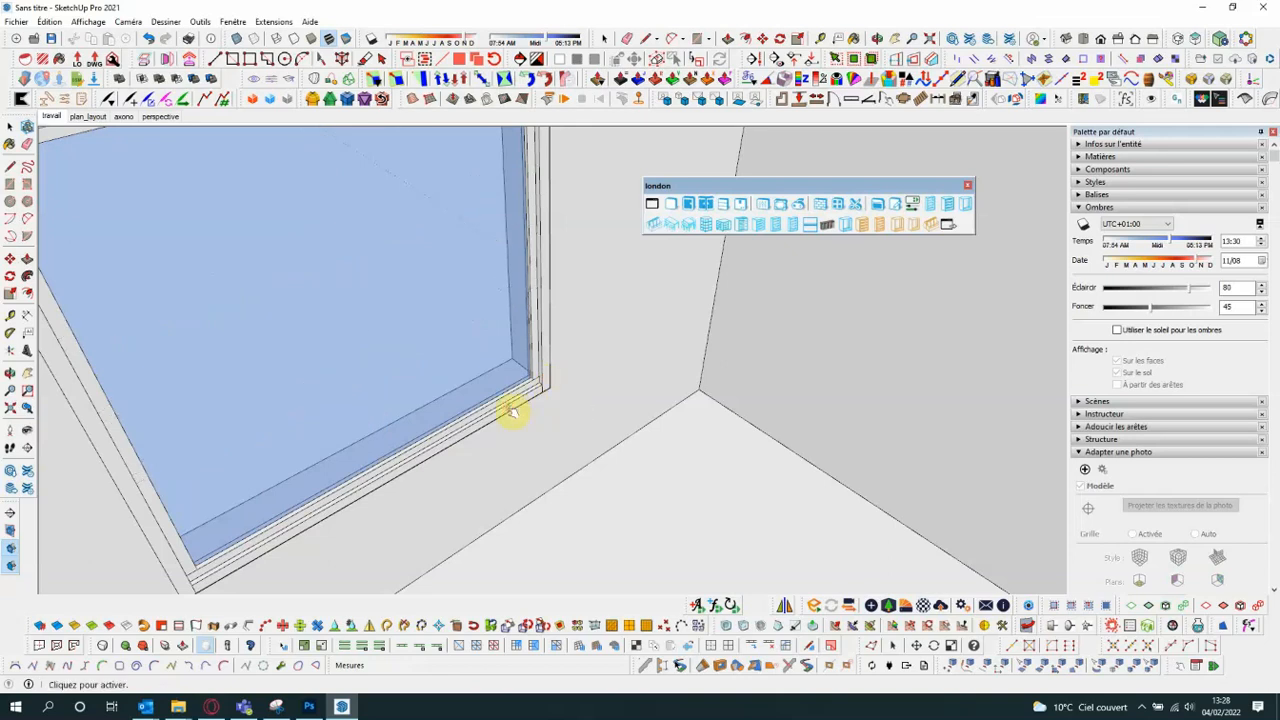
- Give the left wall's window five horizontal glazing bars with the interaction tool
scroll(514, 408, down, 2)
scroll(517, 404, up, 3)
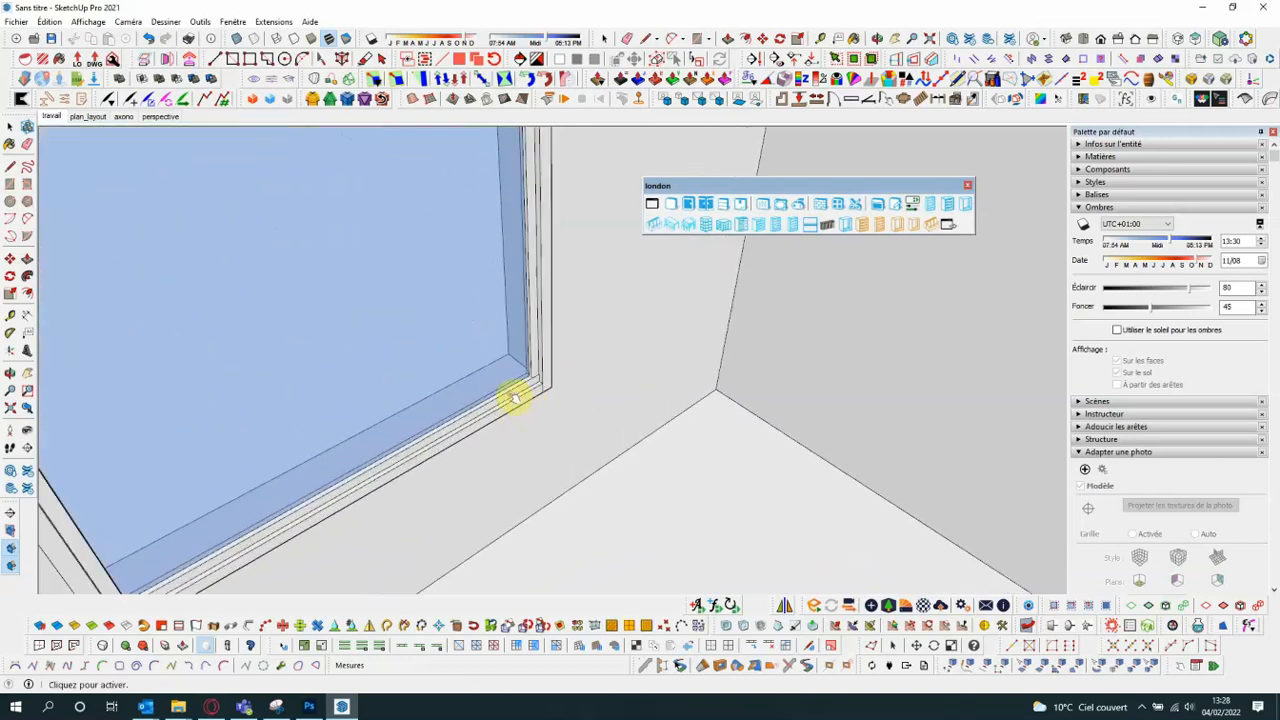
click(514, 398)
click(515, 400)
click(510, 398)
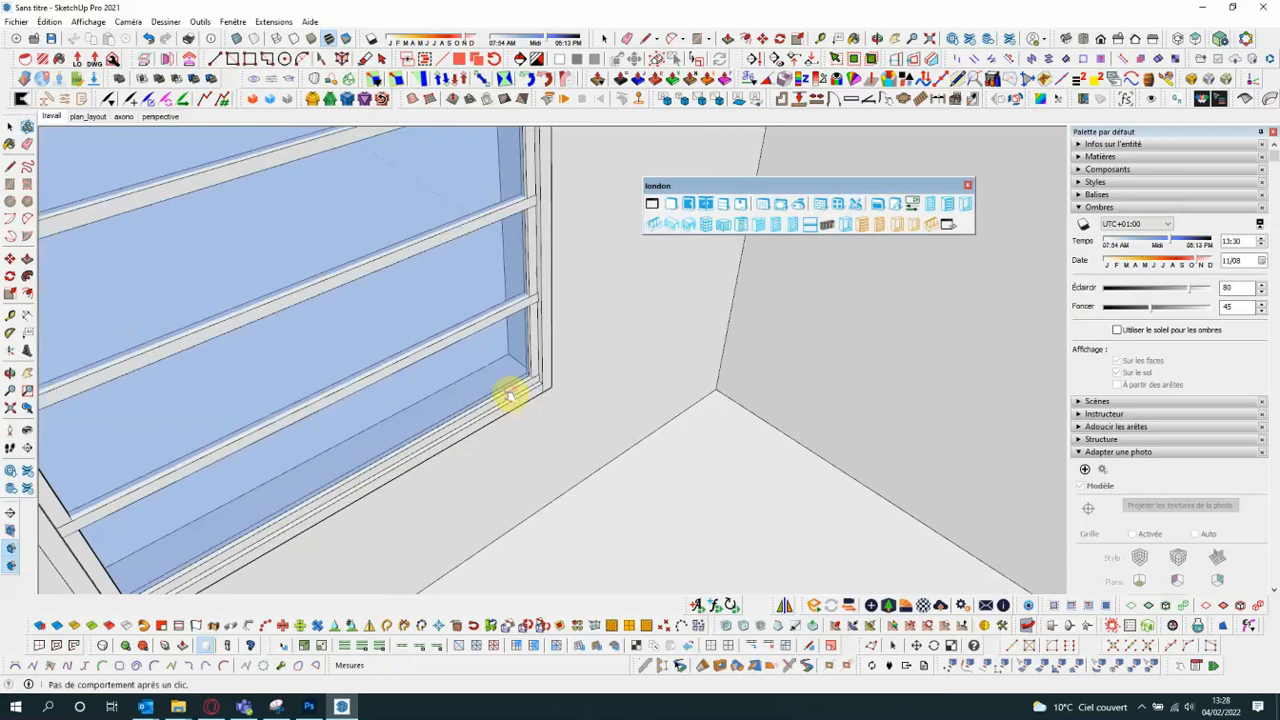
click(513, 401)
click(516, 402)
scroll(520, 396, down, 2)
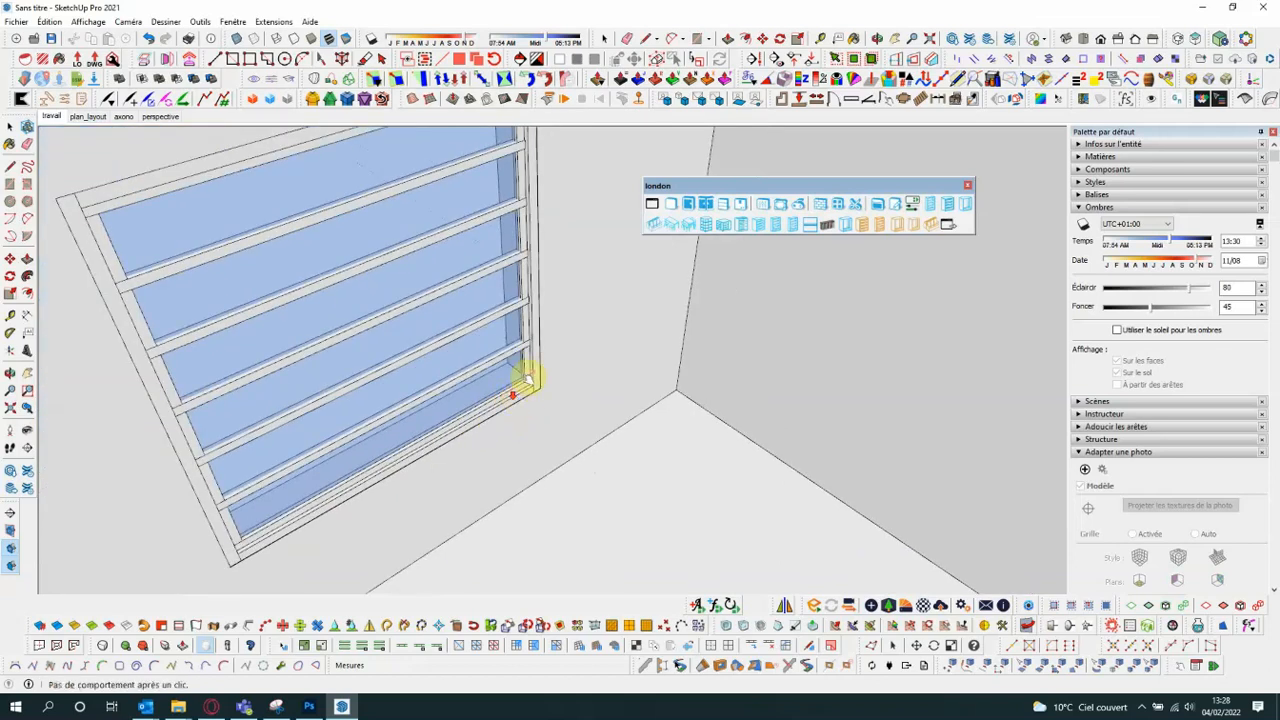
- Add three vertical glazing bars to the left wall's window
scroll(537, 373, up, 1)
click(528, 368)
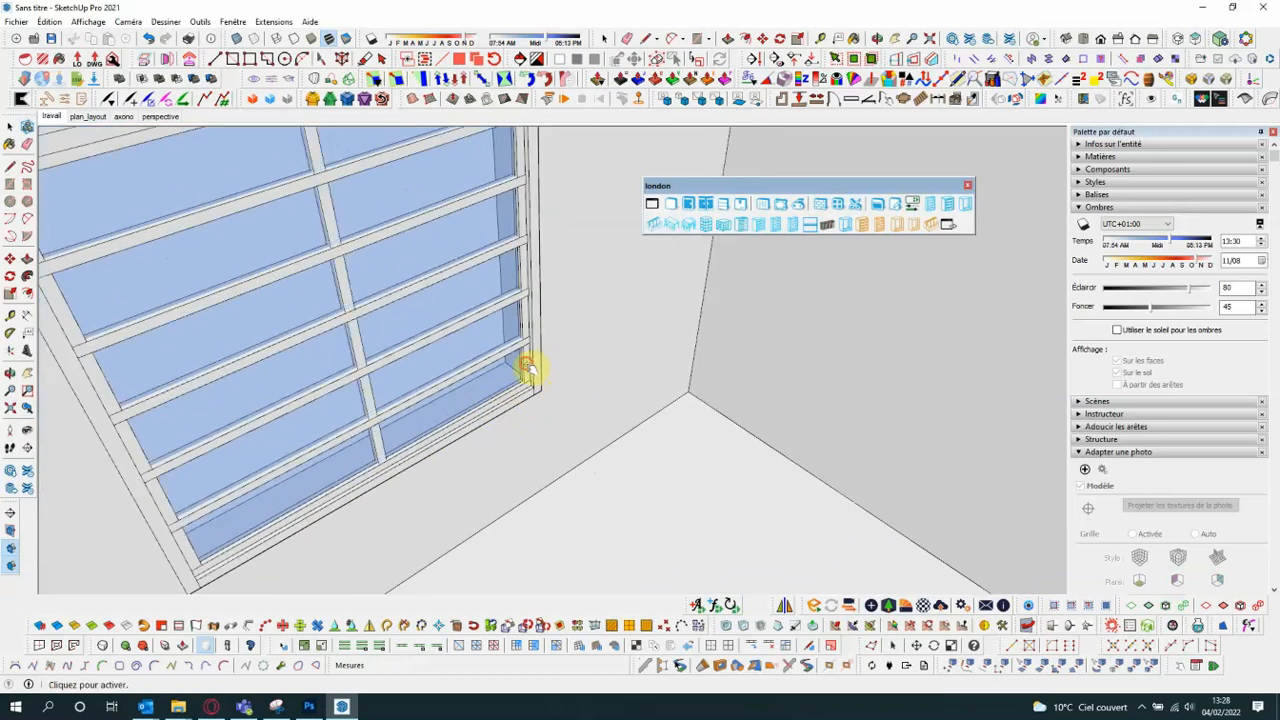
click(533, 373)
click(533, 373)
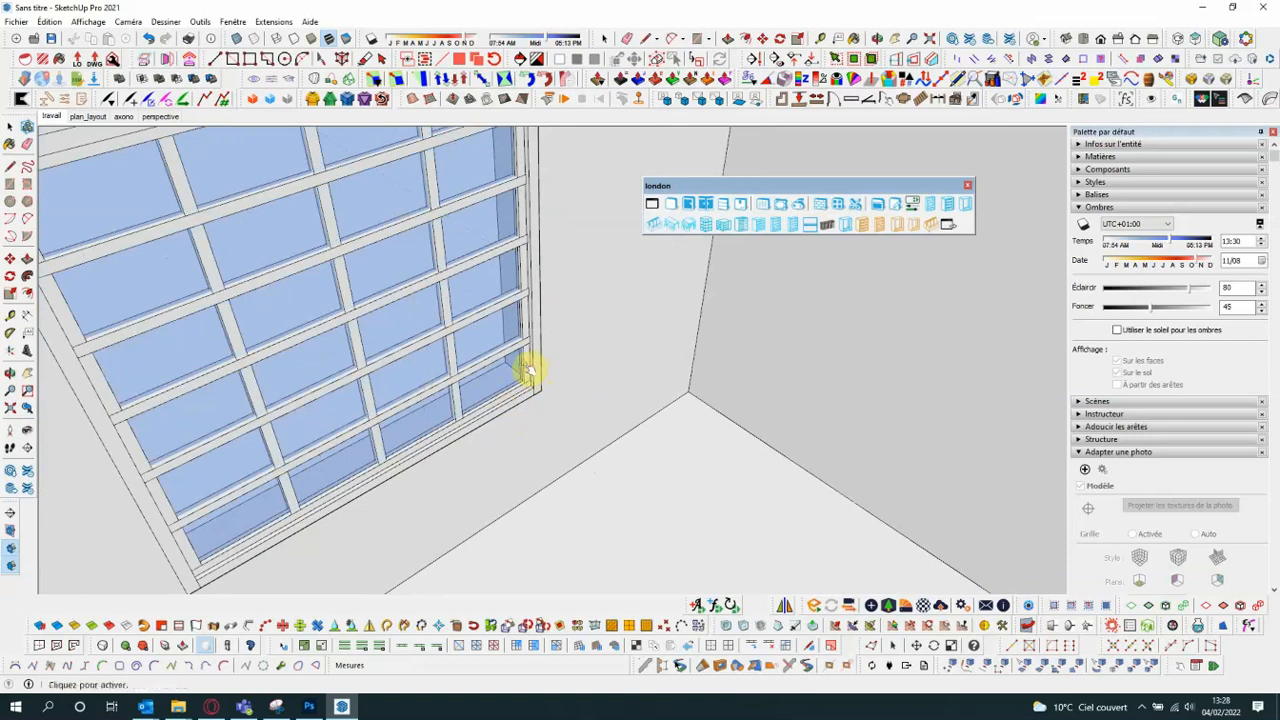
- Clear the added vertical and horizontal glazing bars so the left wall's window is a single pane
scroll(518, 393, up, 3)
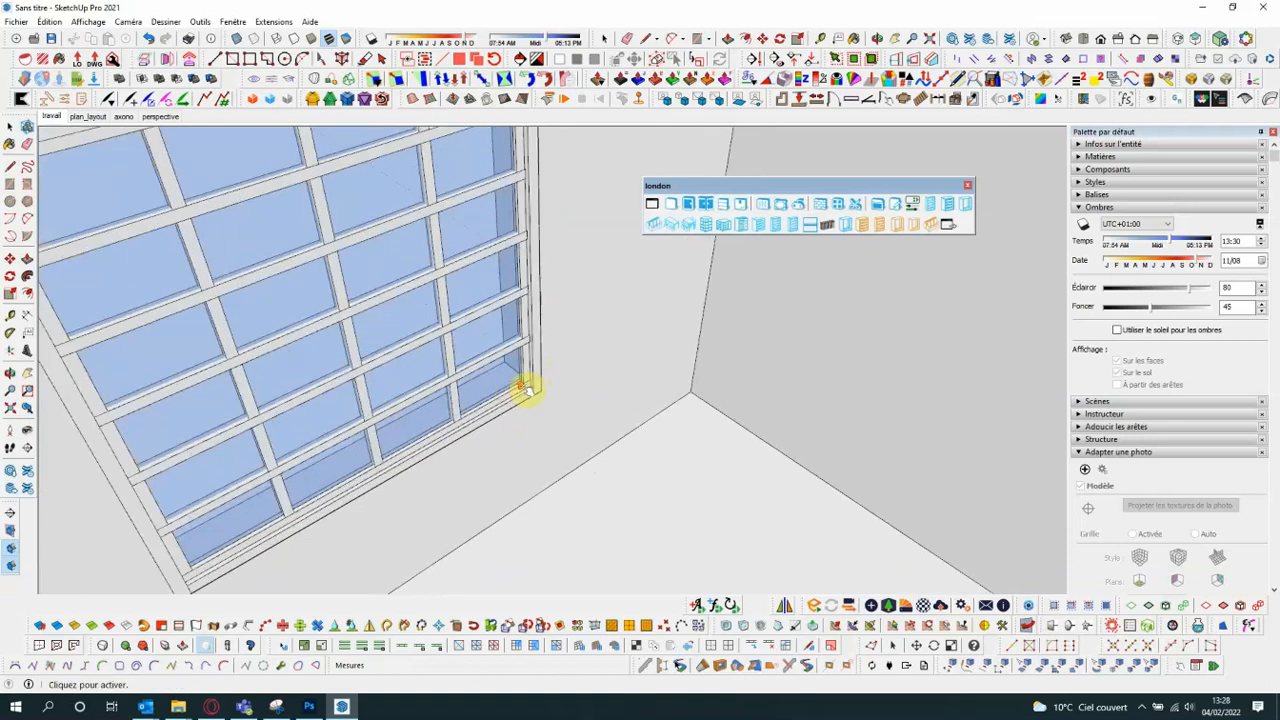
click(538, 376)
click(540, 380)
click(540, 380)
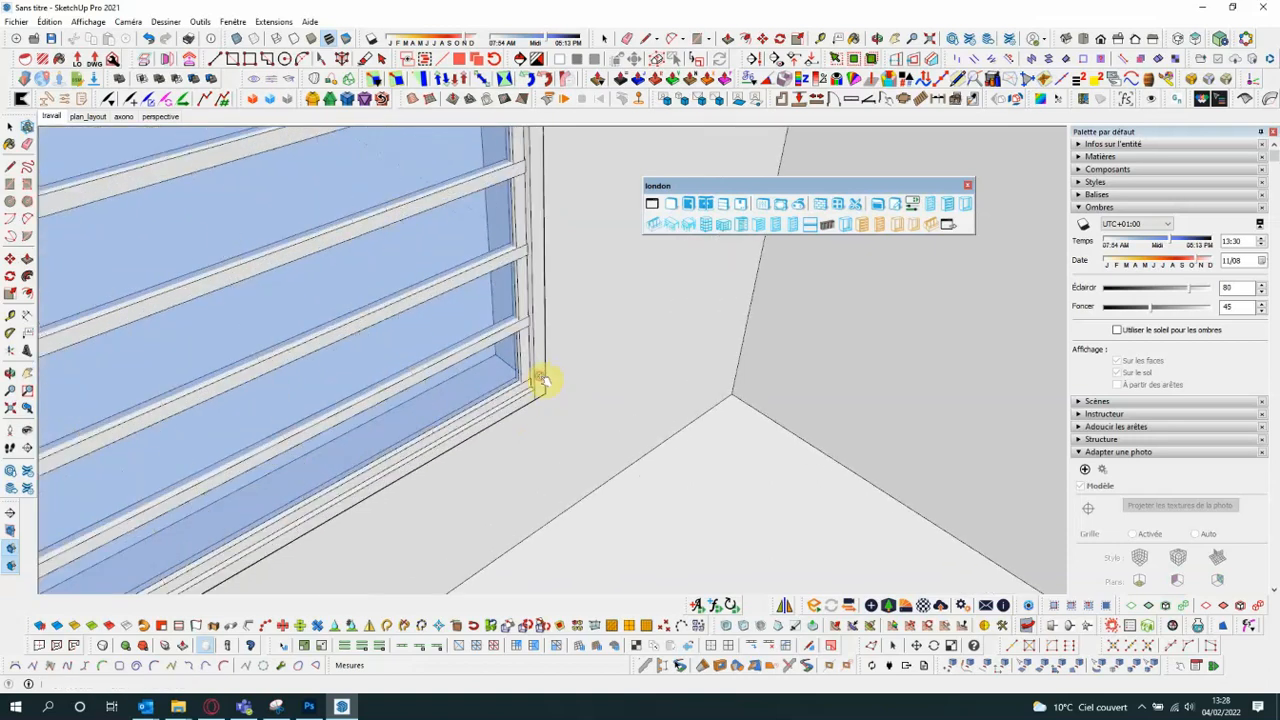
click(530, 408)
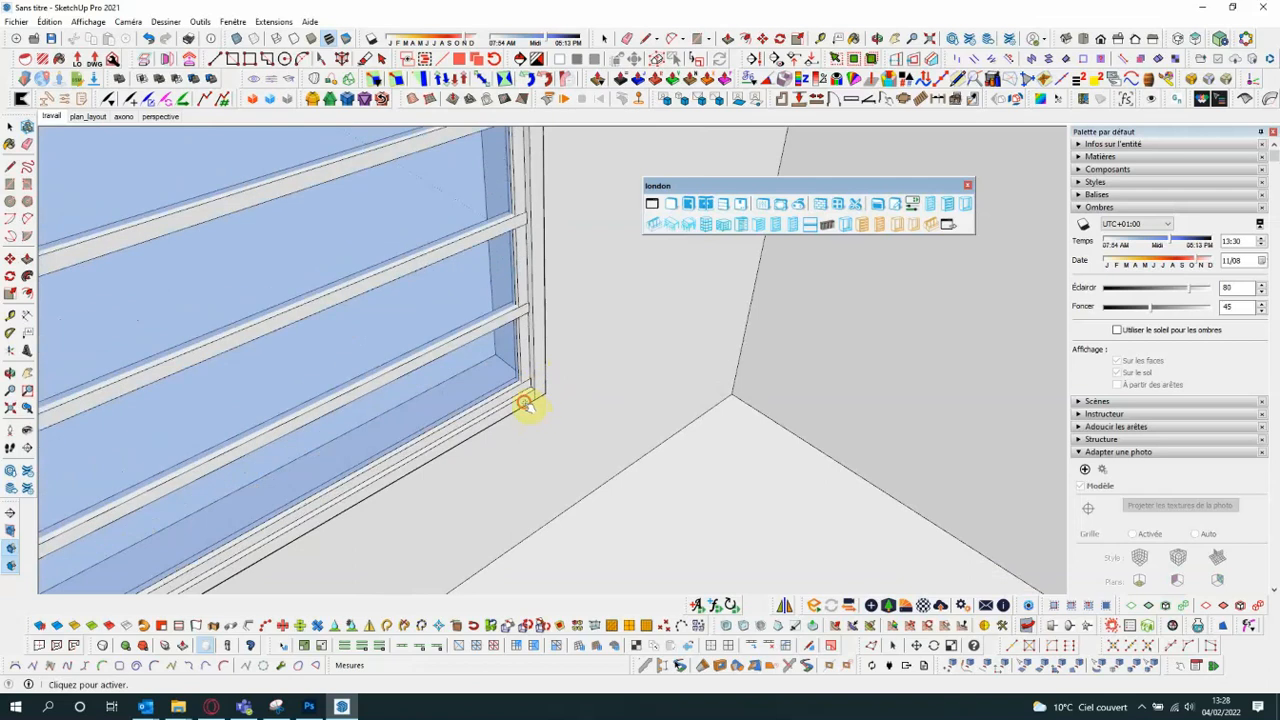
click(527, 404)
click(527, 404)
click(526, 404)
click(524, 404)
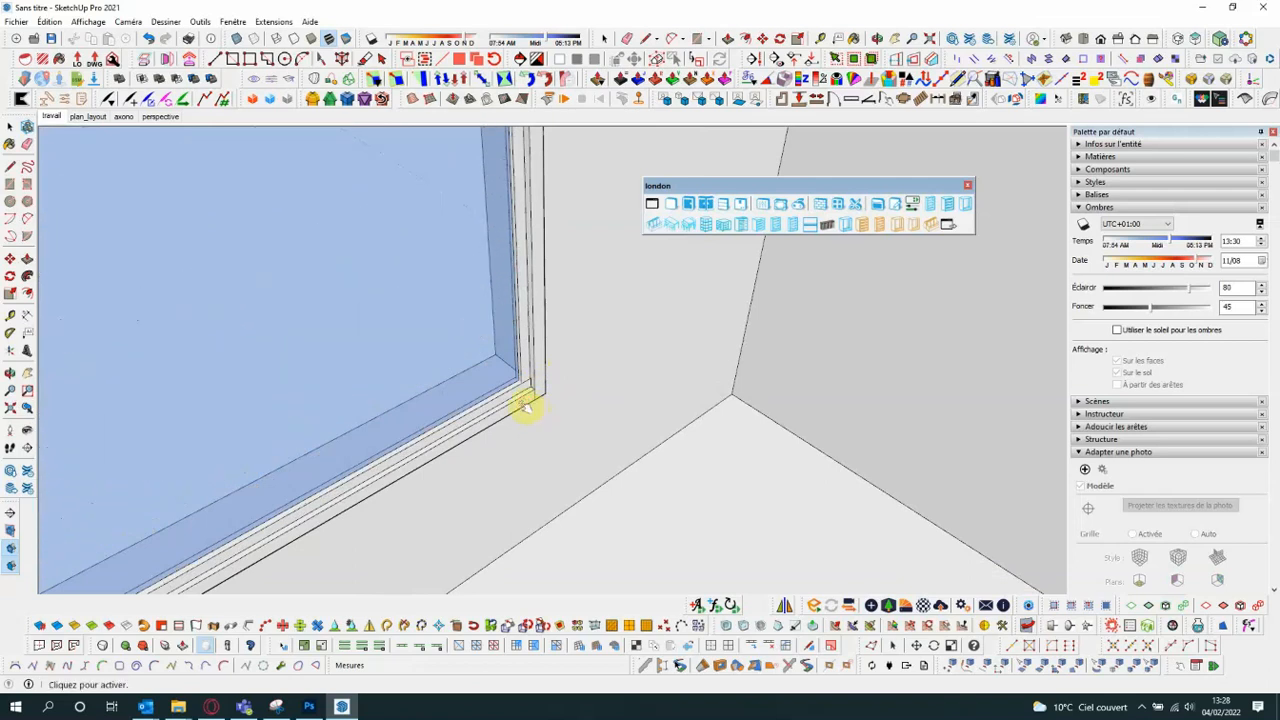
- Widen the left wall's window with the component resize tool, scaling about 1.43 toward the far corner and about 1.45 on the opposite side
scroll(520, 404, down, 5)
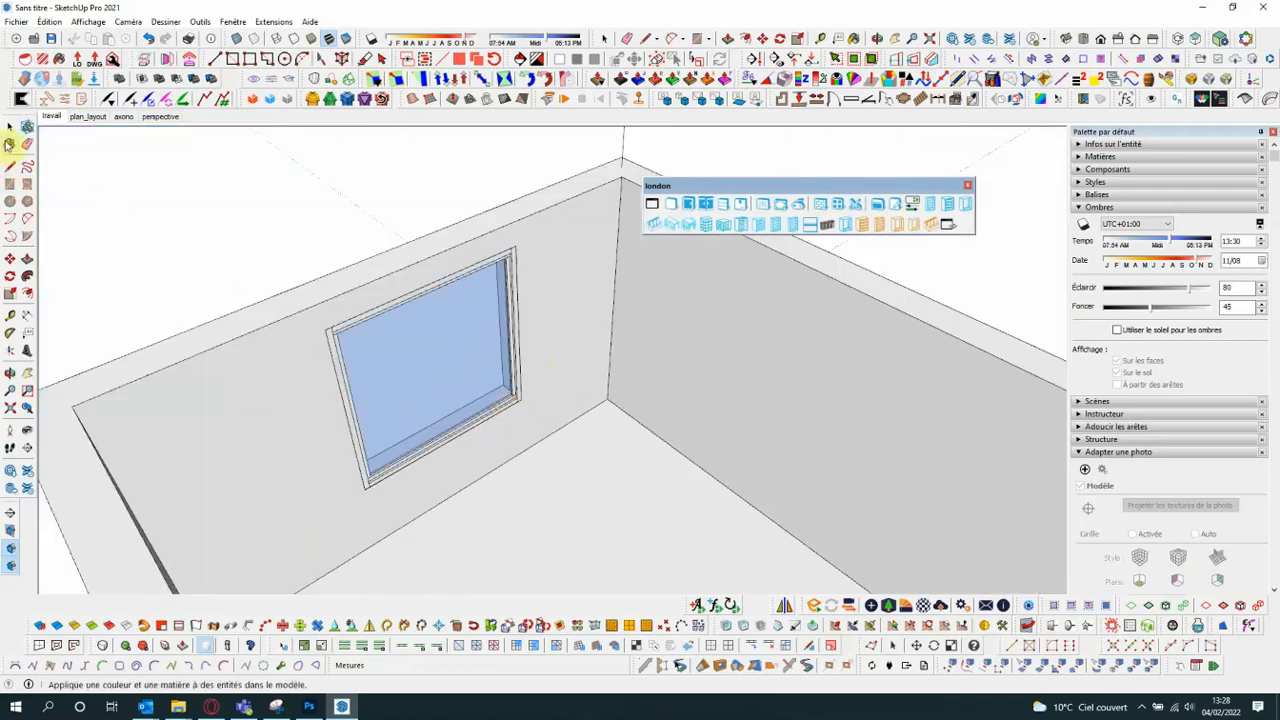
middle_drag(292, 261, 345, 281)
scroll(344, 287, down, 3)
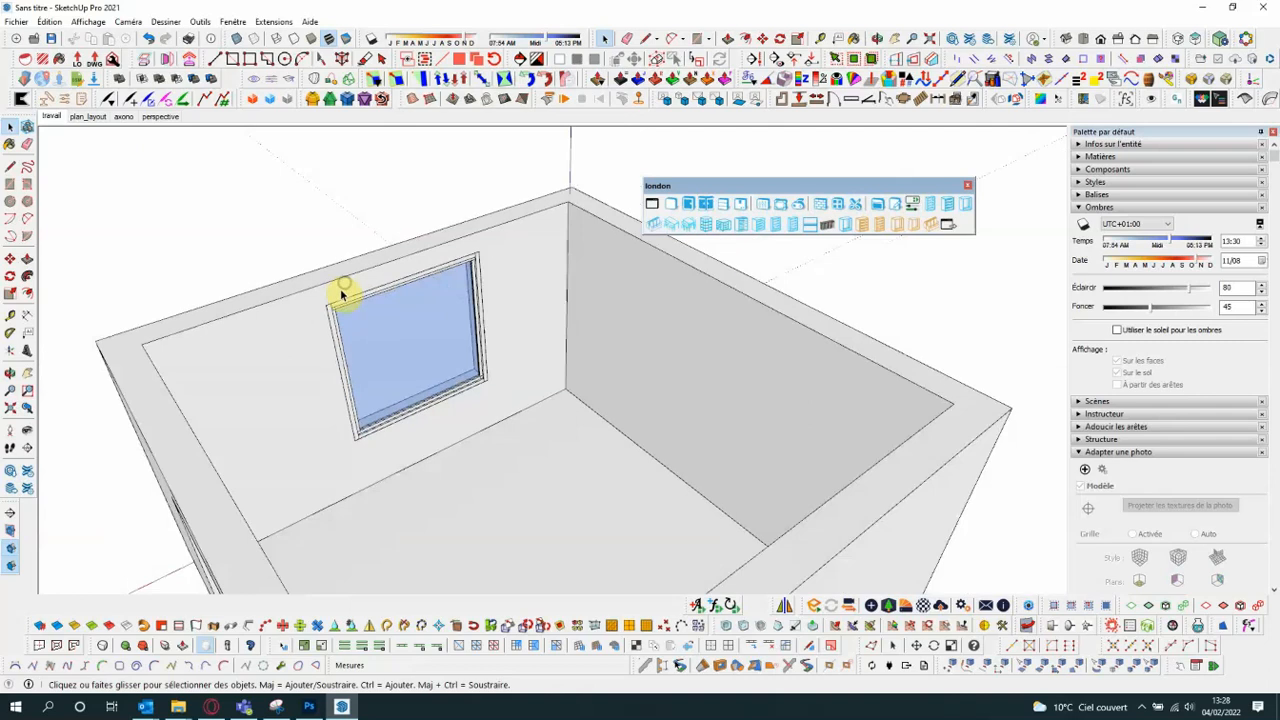
scroll(352, 295, up, 3)
scroll(345, 303, down, 2)
scroll(344, 303, down, 1)
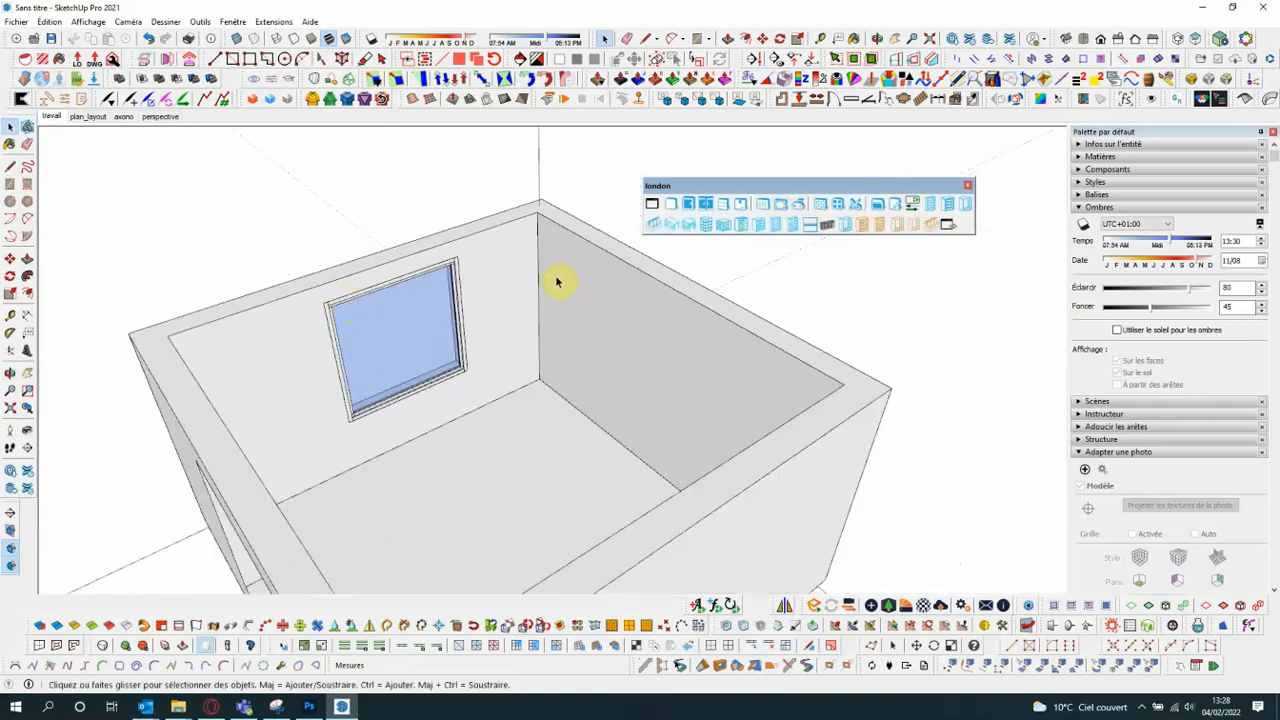
click(461, 315)
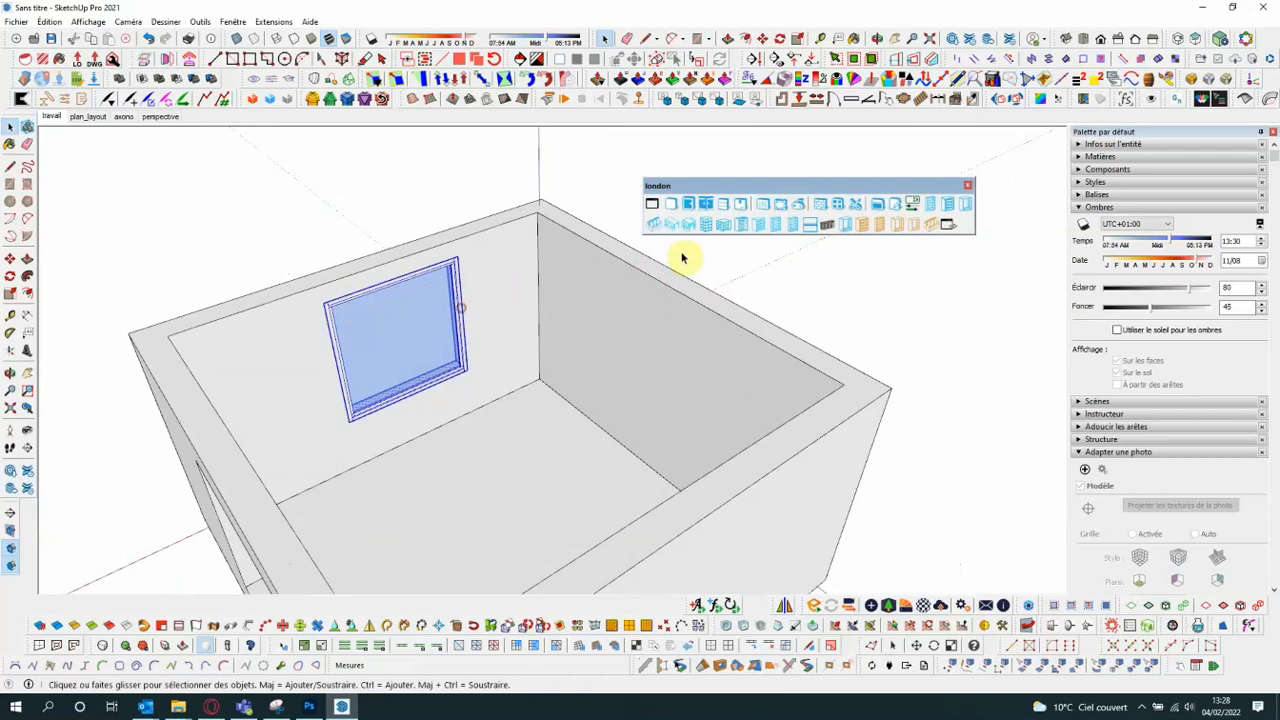
click(785, 207)
drag(452, 315, 508, 300)
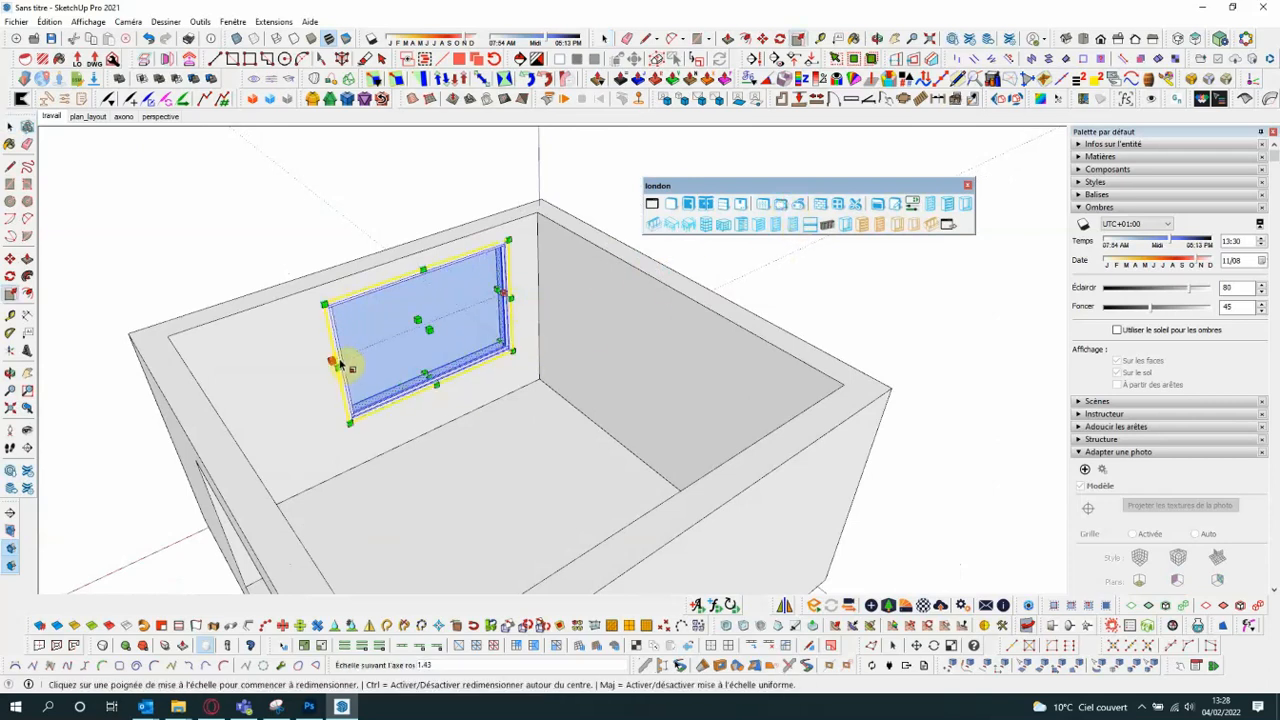
drag(338, 362, 226, 372)
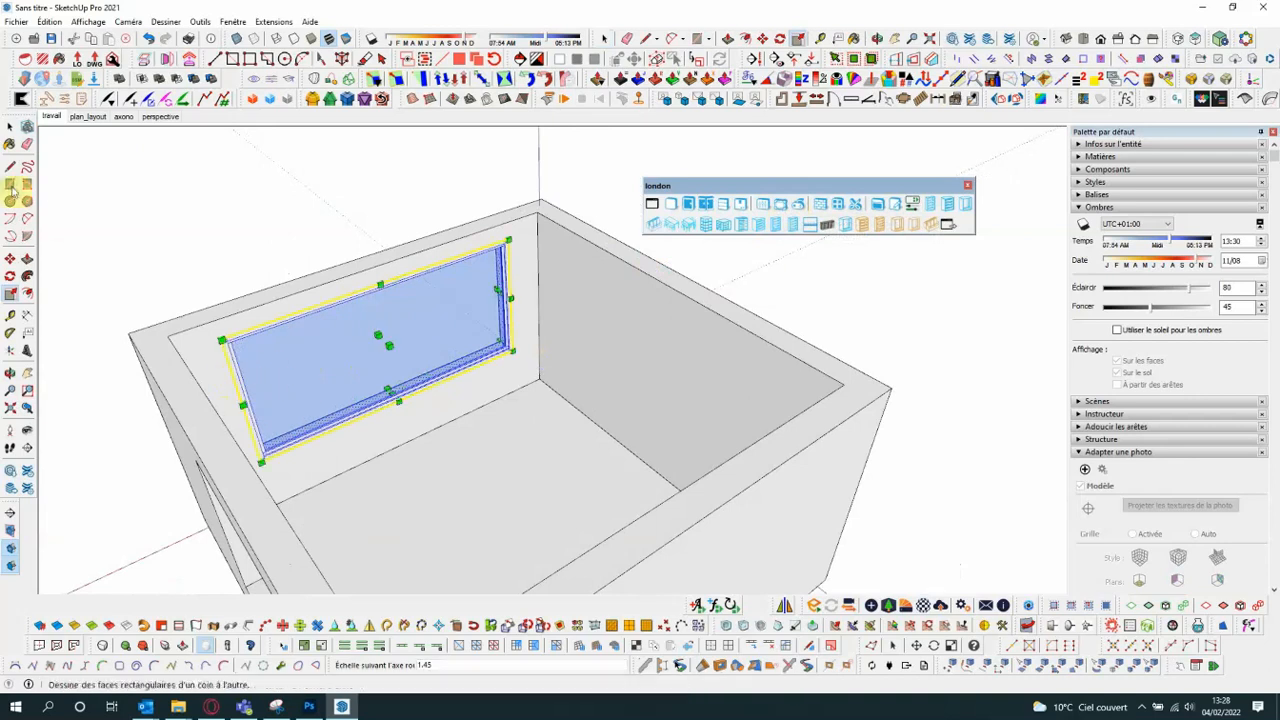
click(10, 127)
- Insert a "simple face" bookcase on the floor in the corner between the widened window's wall and the adjoining blank wall
middle_drag(480, 309, 434, 296)
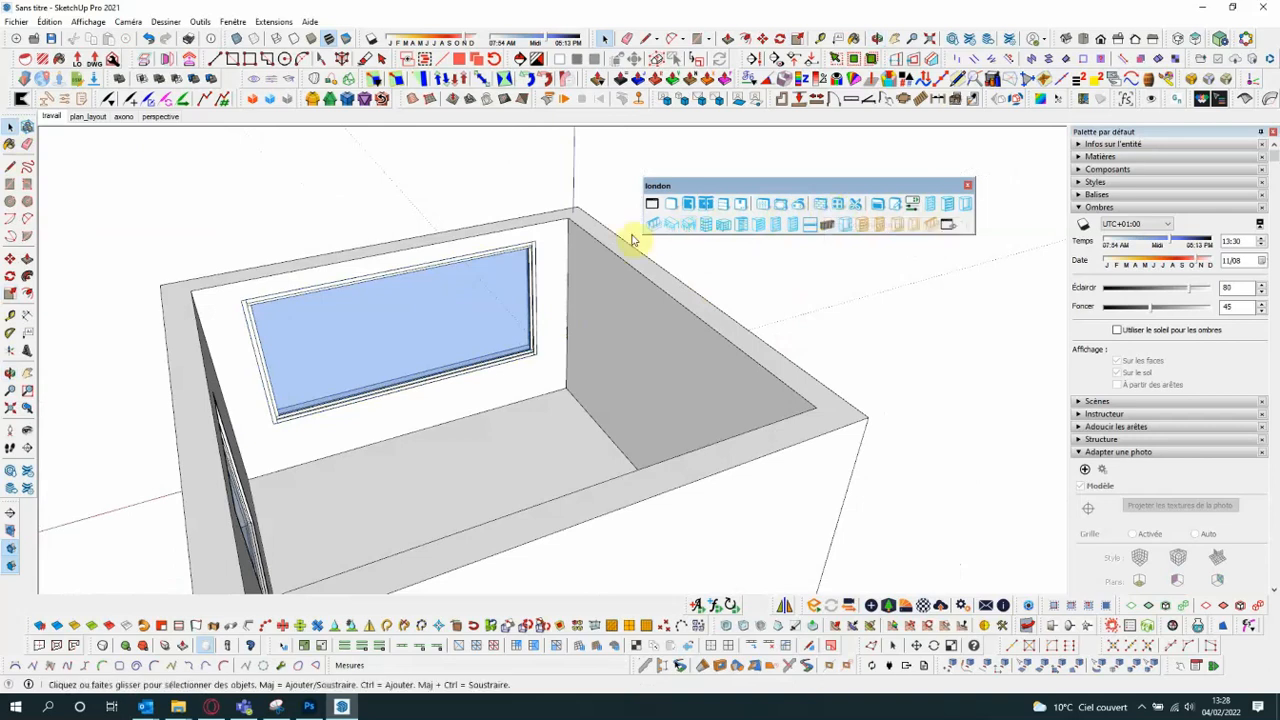
scroll(313, 265, down, 3)
middle_drag(314, 263, 371, 251)
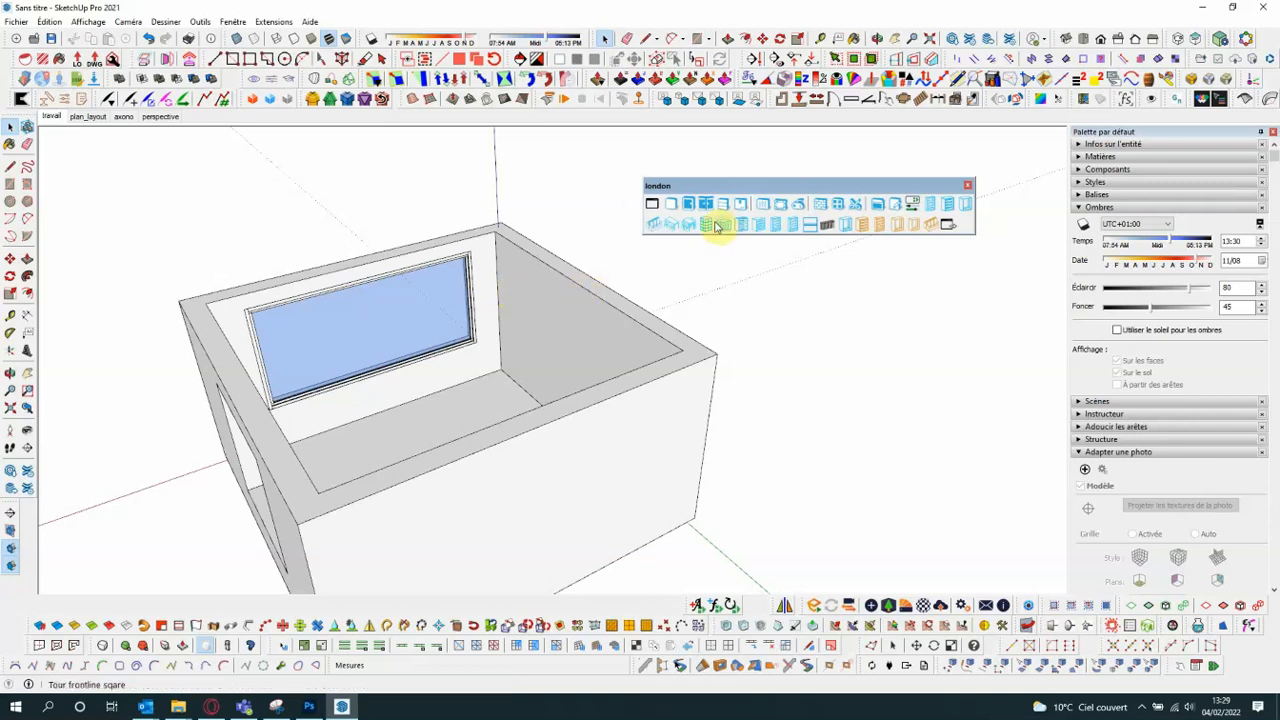
click(930, 207)
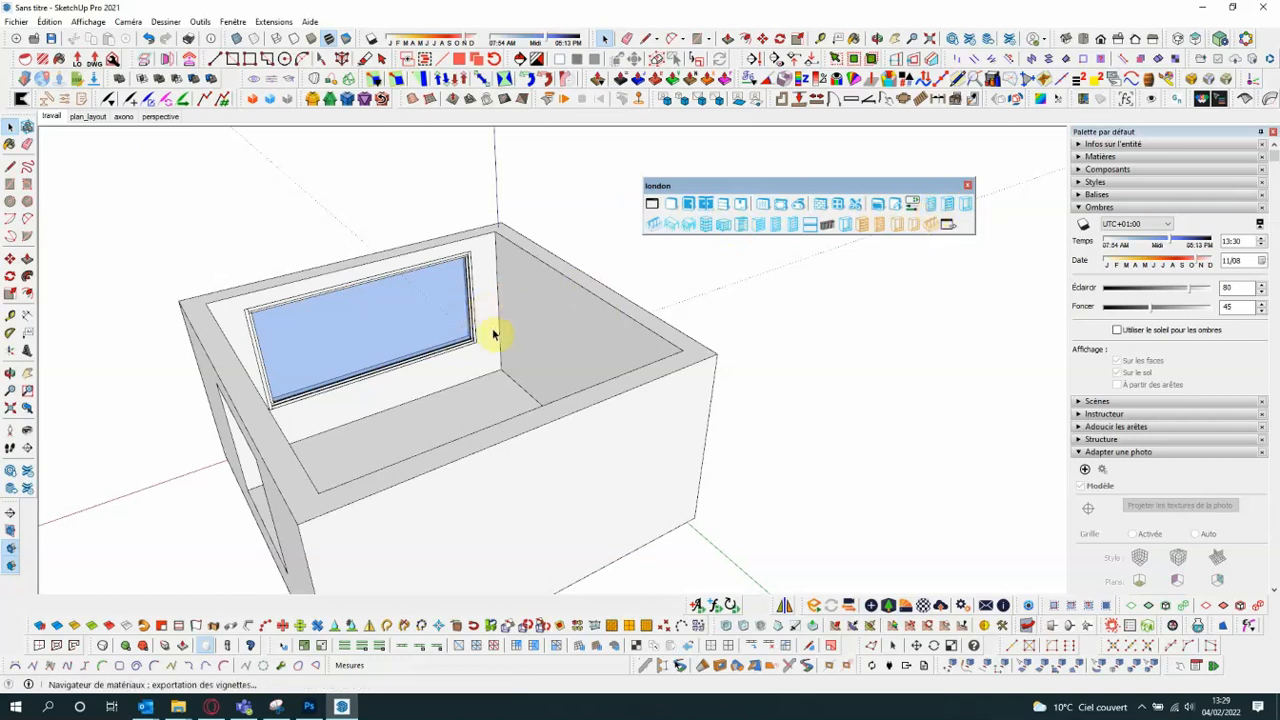
middle_drag(463, 370, 656, 395)
scroll(656, 395, up, 4)
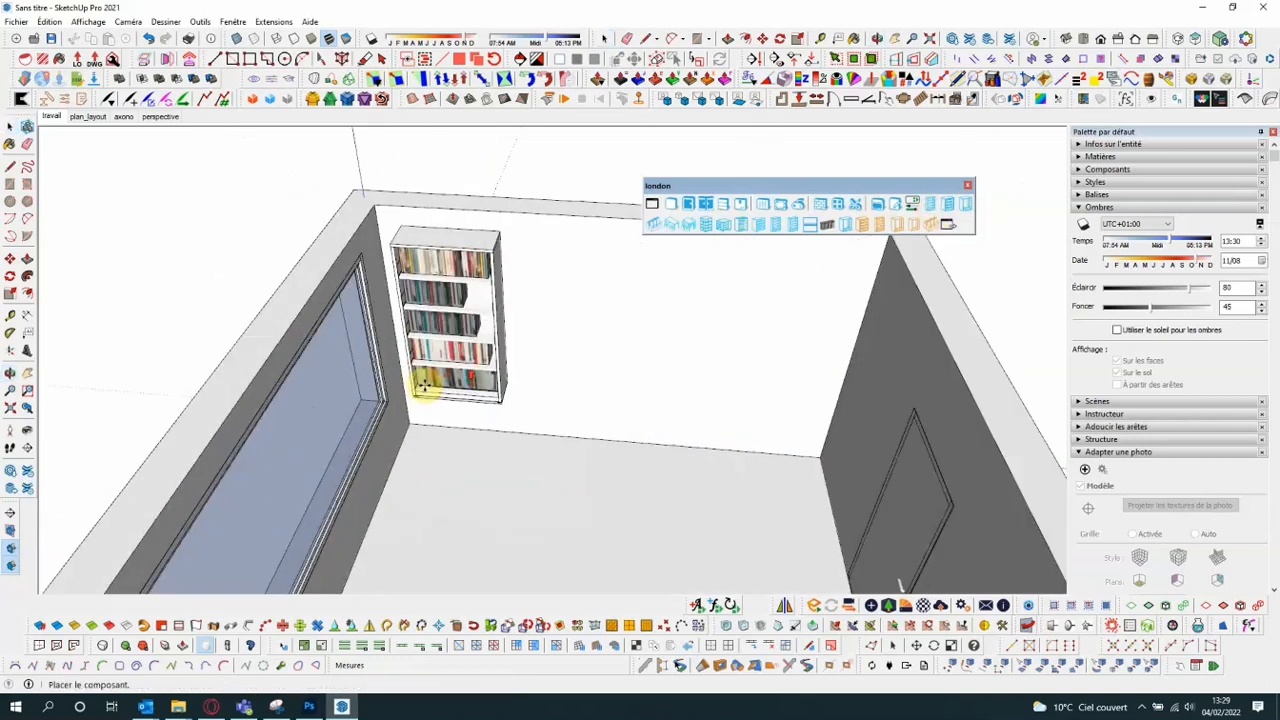
scroll(424, 385, up, 2)
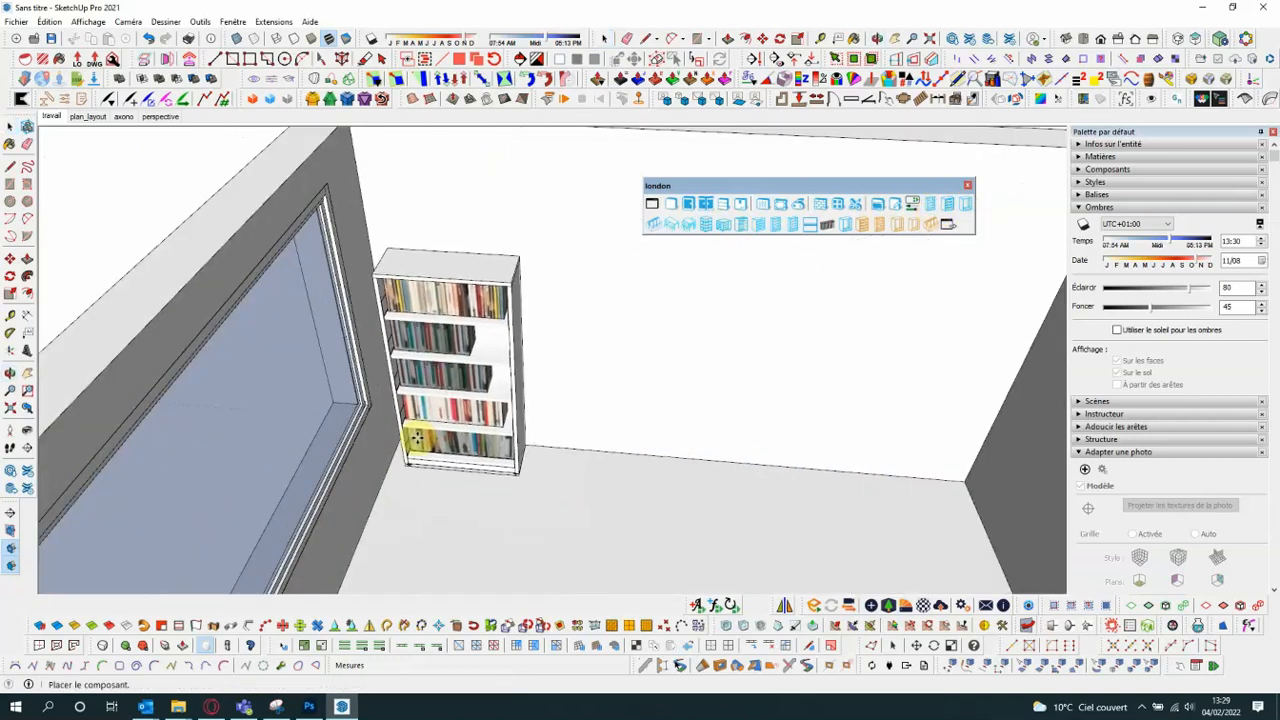
click(417, 440)
middle_drag(543, 471, 526, 413)
scroll(523, 398, down, 3)
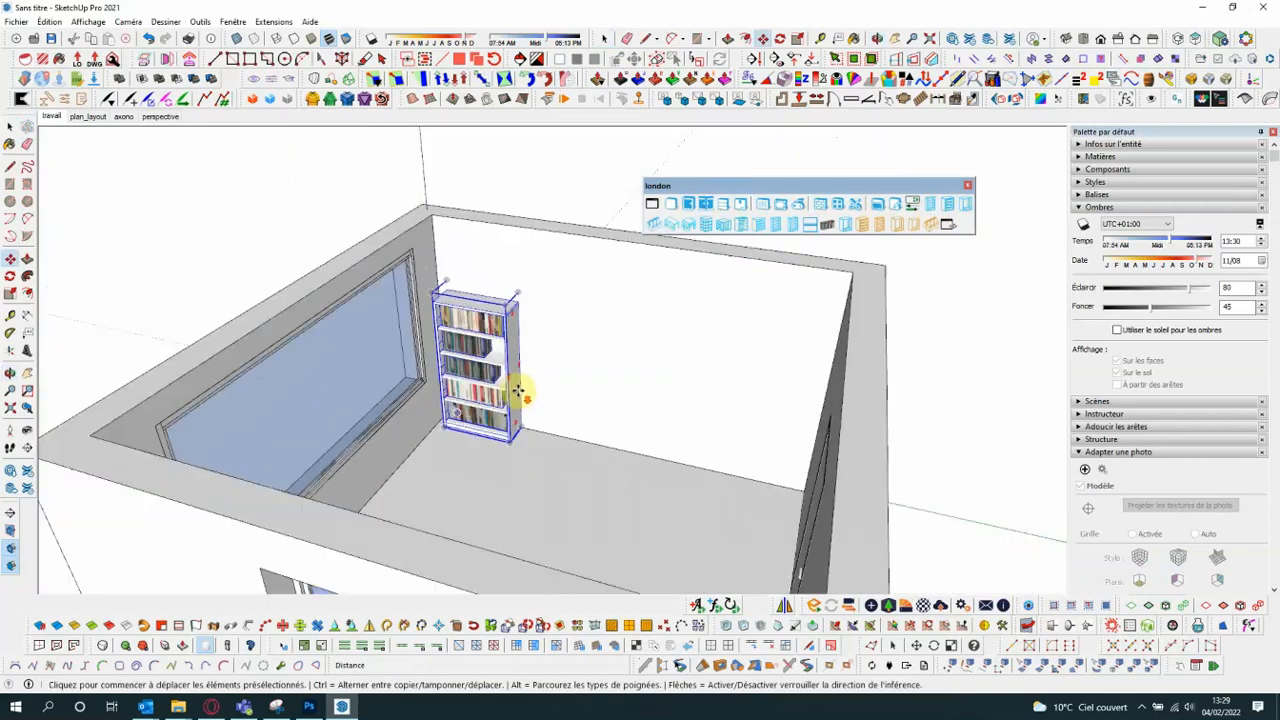
- Set the bookcase's number of bays (nombre de travées) to five in its component options and apply the change
click(912, 207)
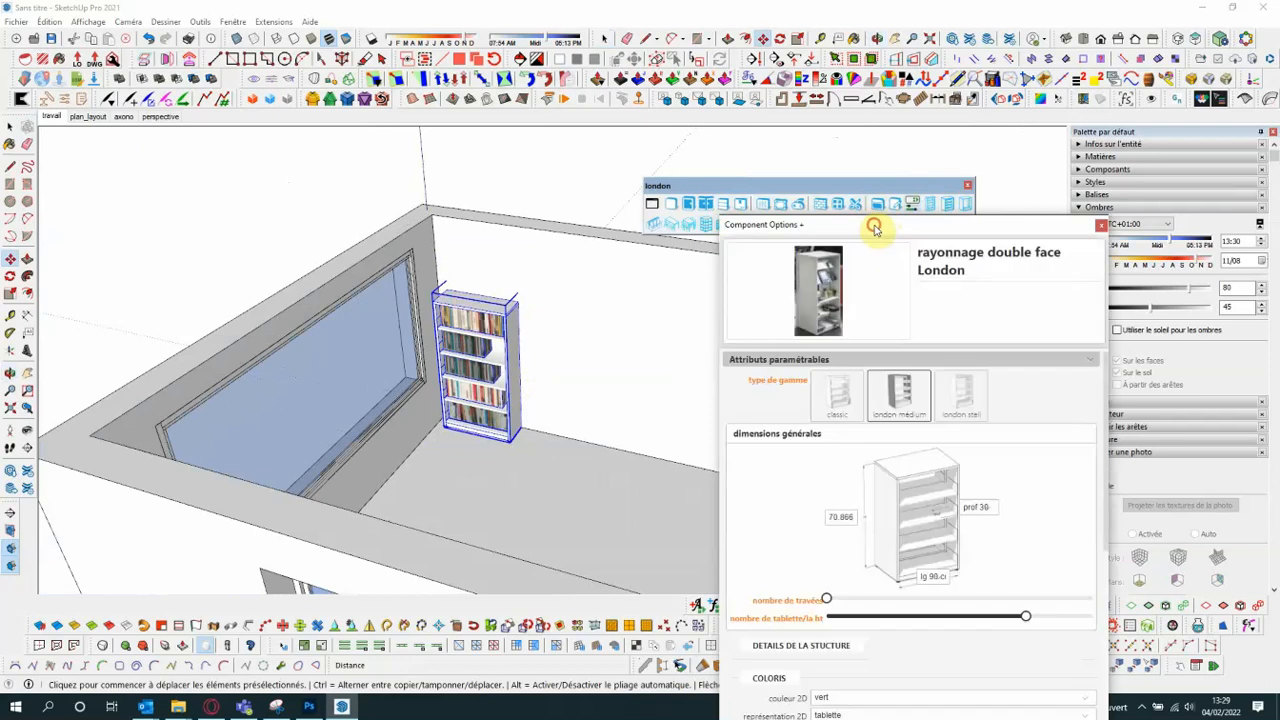
mouse_move(873, 229)
mouse_down()
mouse_move(766, 126)
mouse_move(745, 46)
mouse_up()
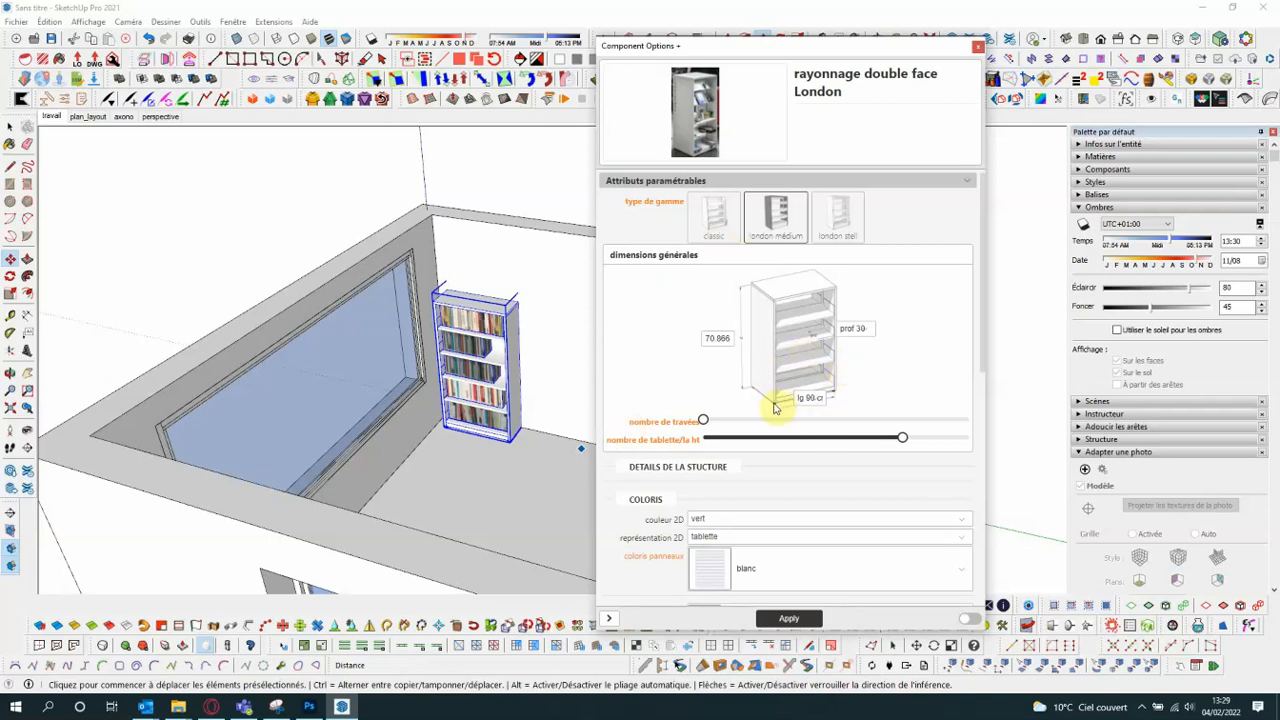
middle_drag(409, 211, 329, 285)
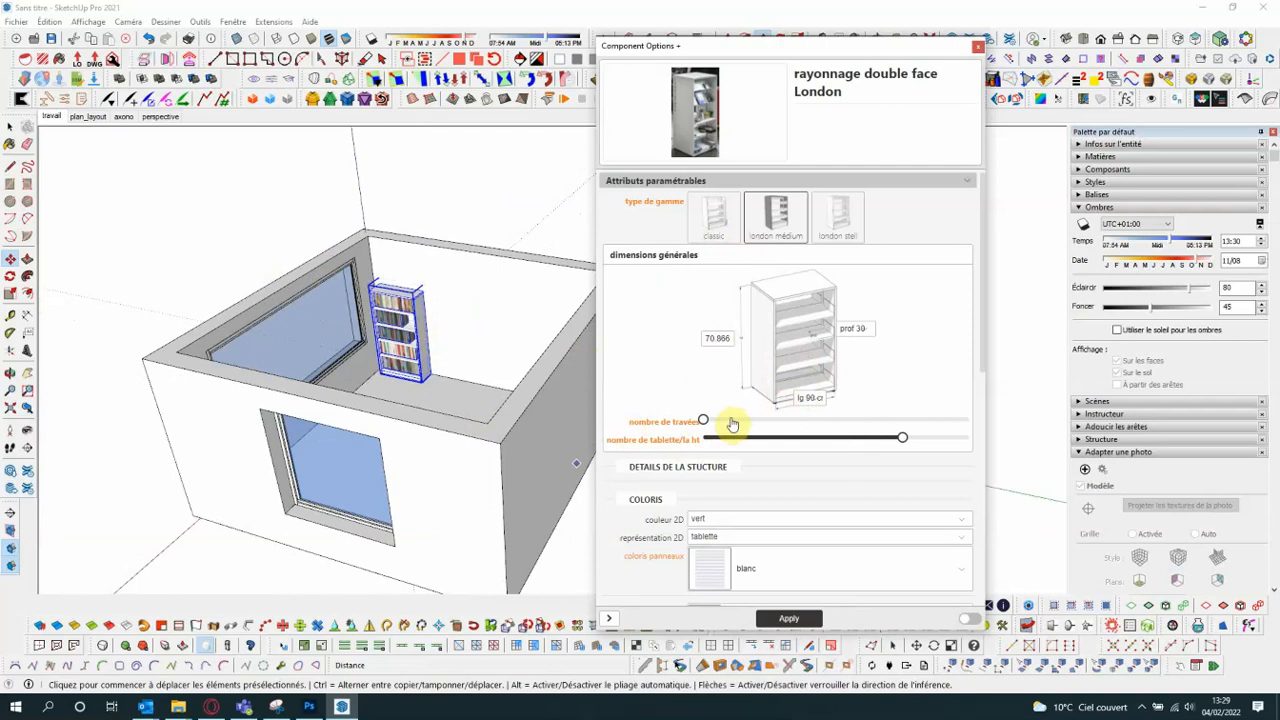
drag(703, 420, 759, 420)
click(789, 618)
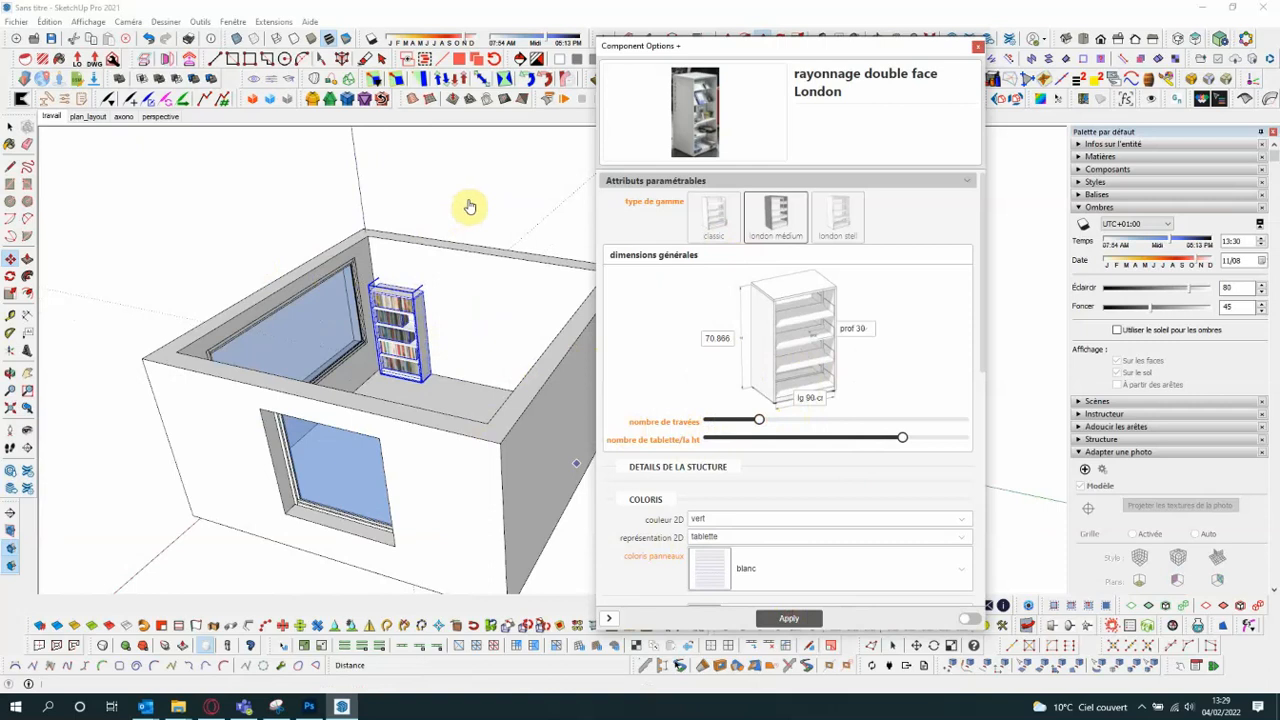
middle_drag(166, 330, 486, 374)
scroll(480, 373, up, 2)
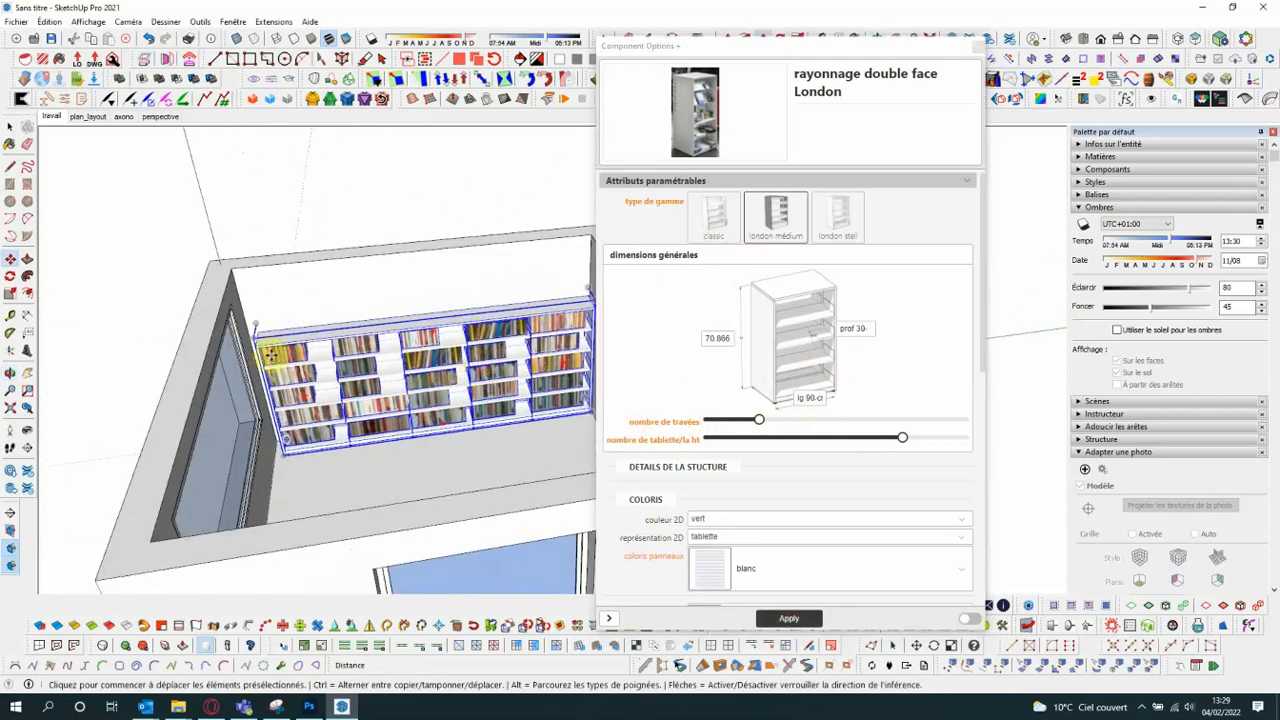
- Set the bookcase's height to the tallest preset in its general dimensions
middle_drag(270, 355, 535, 398)
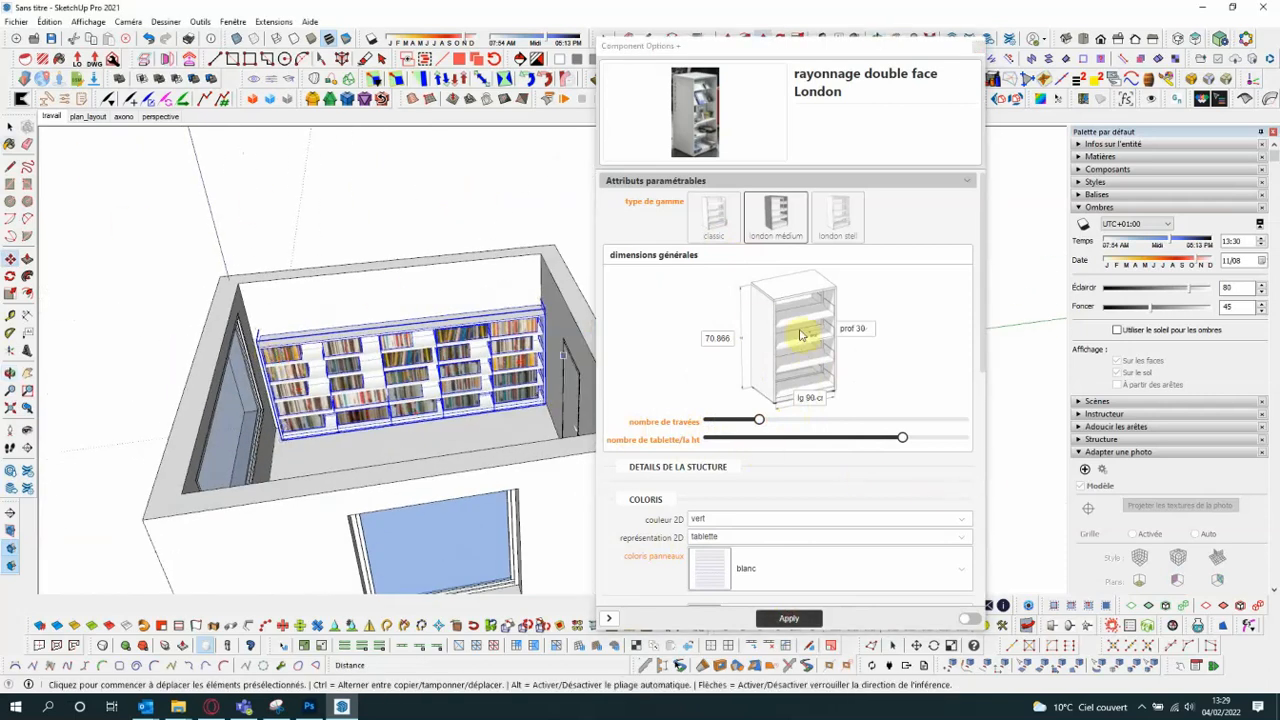
click(722, 340)
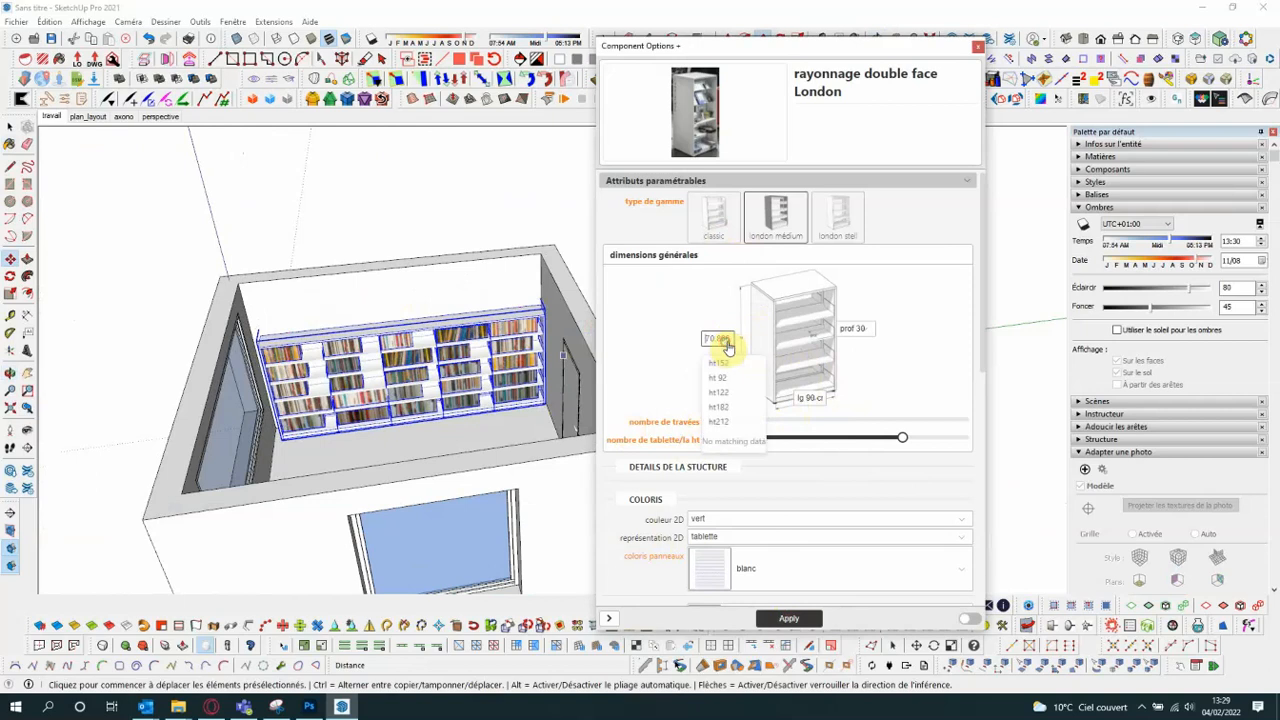
click(719, 422)
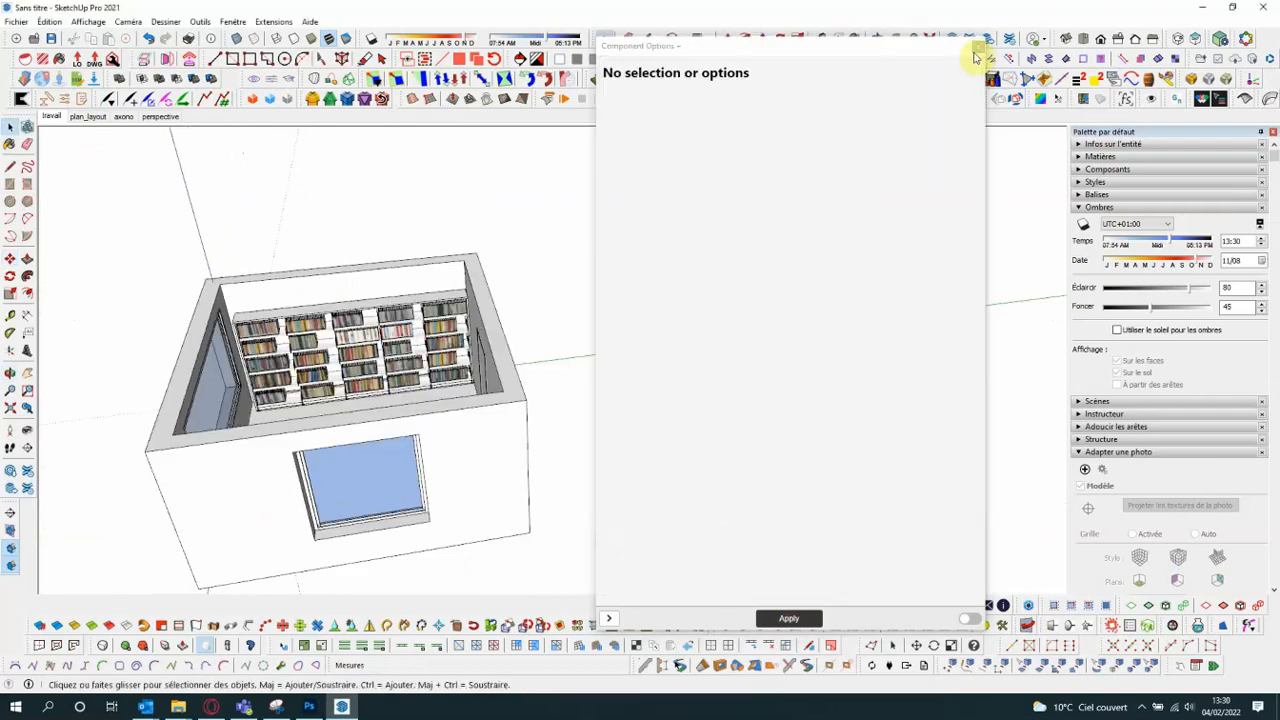
- Insert a straight table (table filante) with chairs on the floor in the middle of the room
click(978, 46)
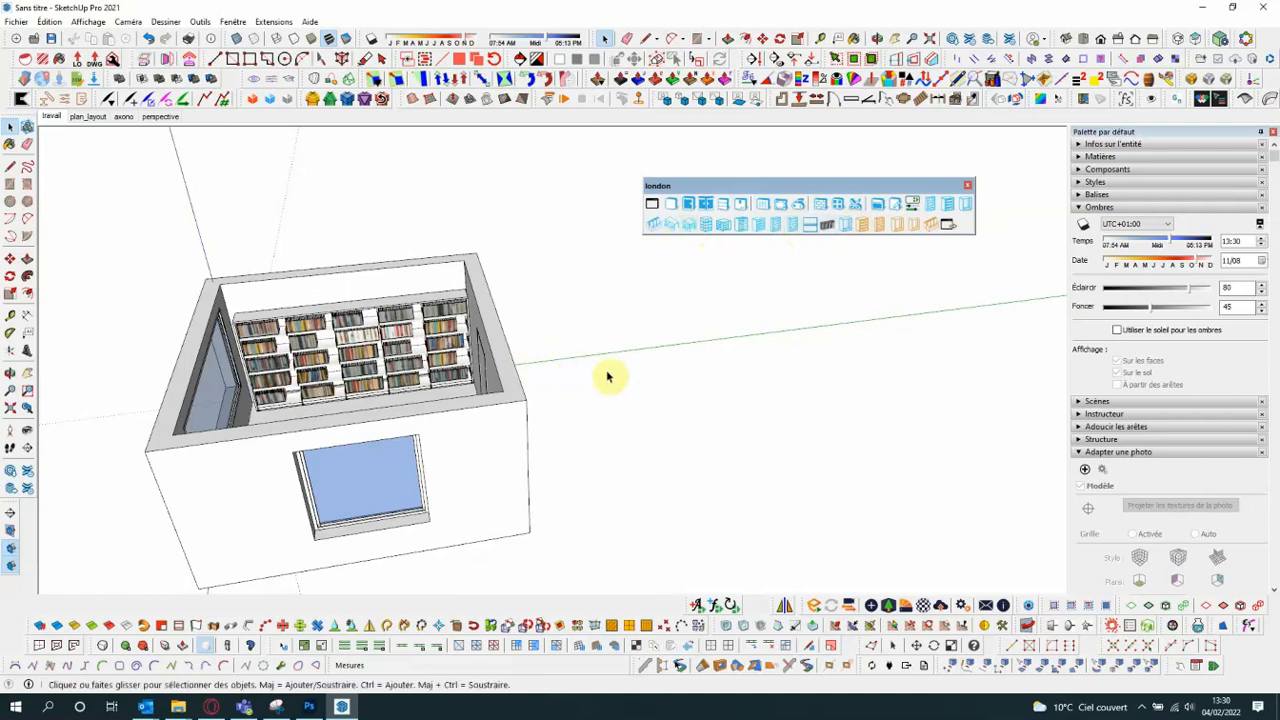
middle_drag(612, 378, 380, 377)
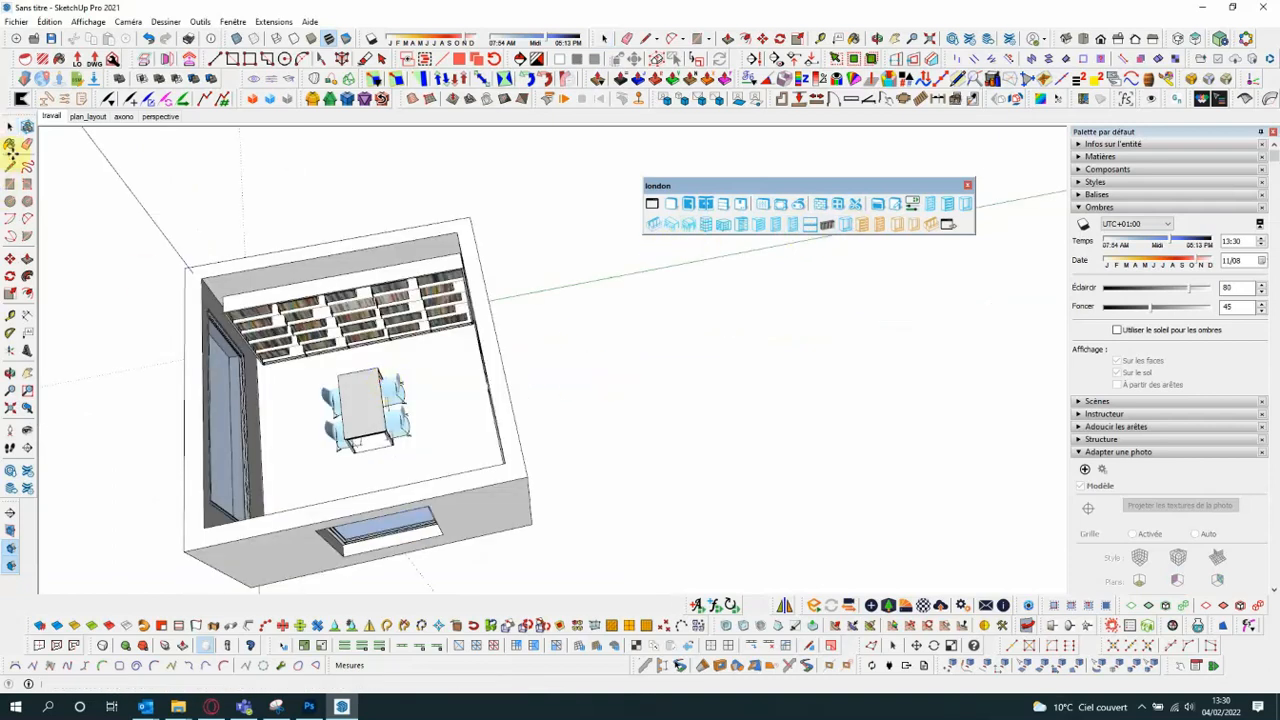
click(12, 128)
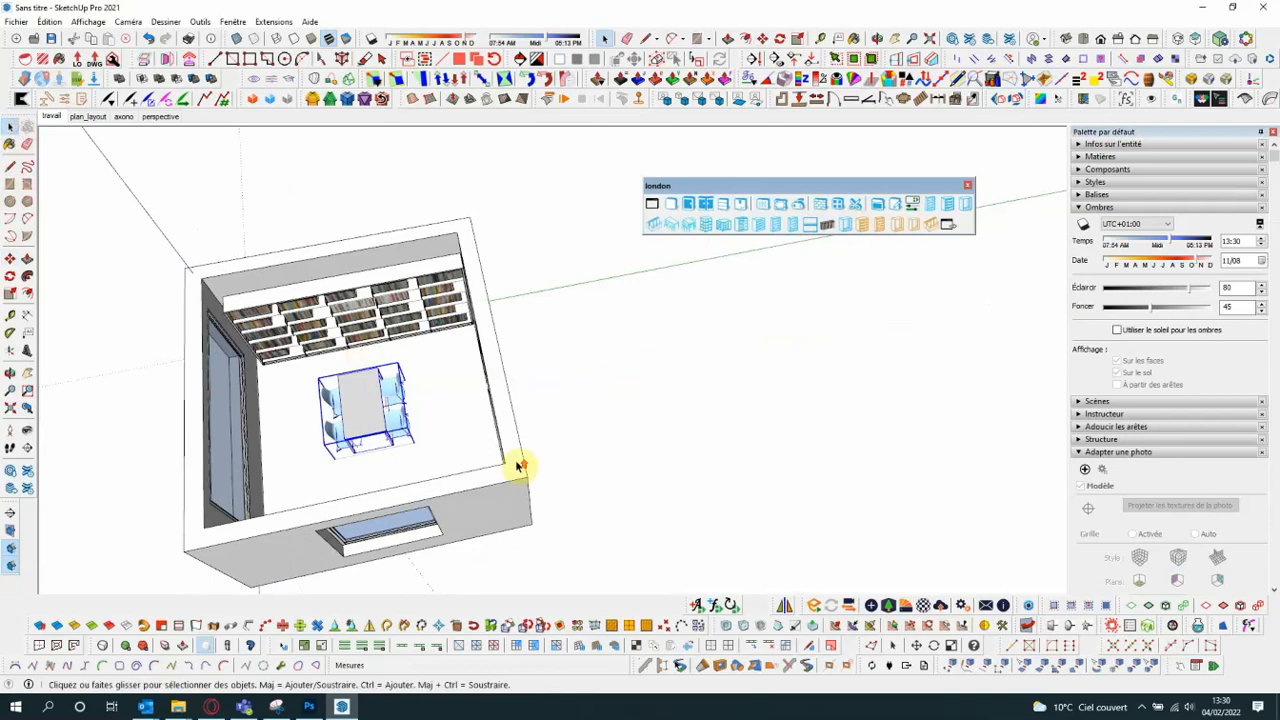
- Set the table's length (longueur de la table) to 3 m in its component options and apply the change
middle_drag(517, 460, 333, 453)
scroll(365, 378, up, 4)
scroll(420, 393, down, 2)
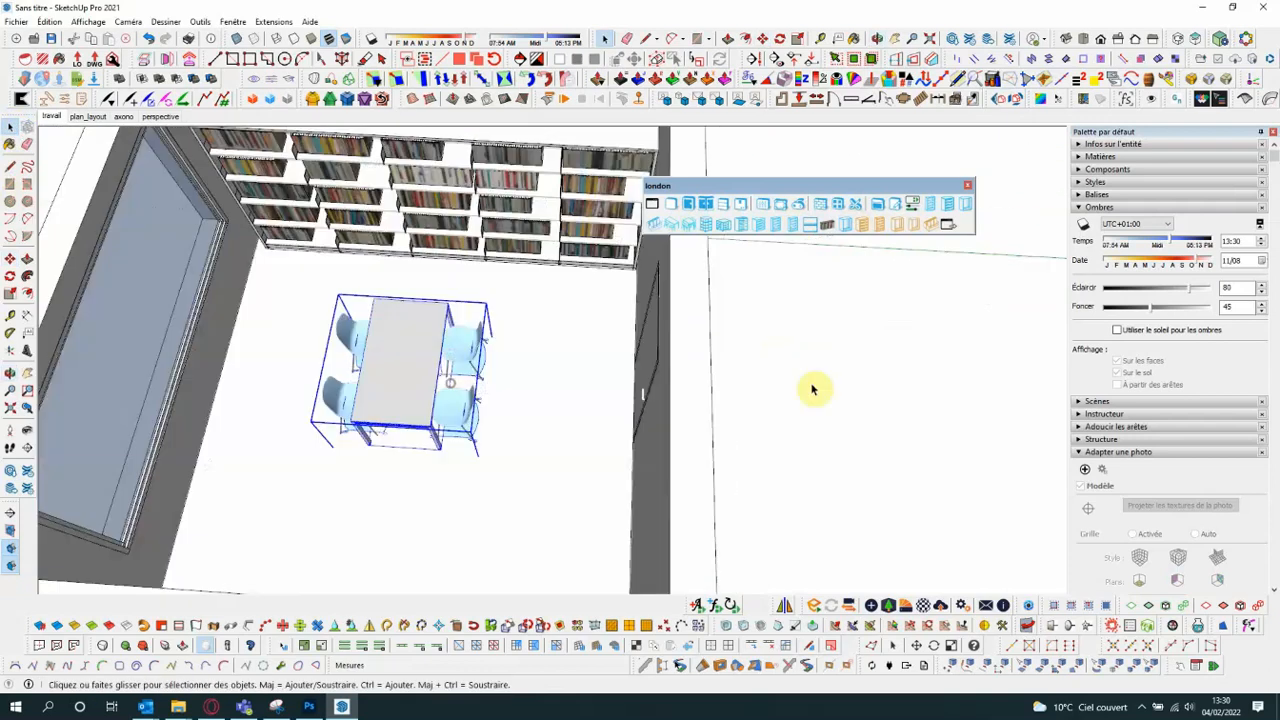
click(764, 205)
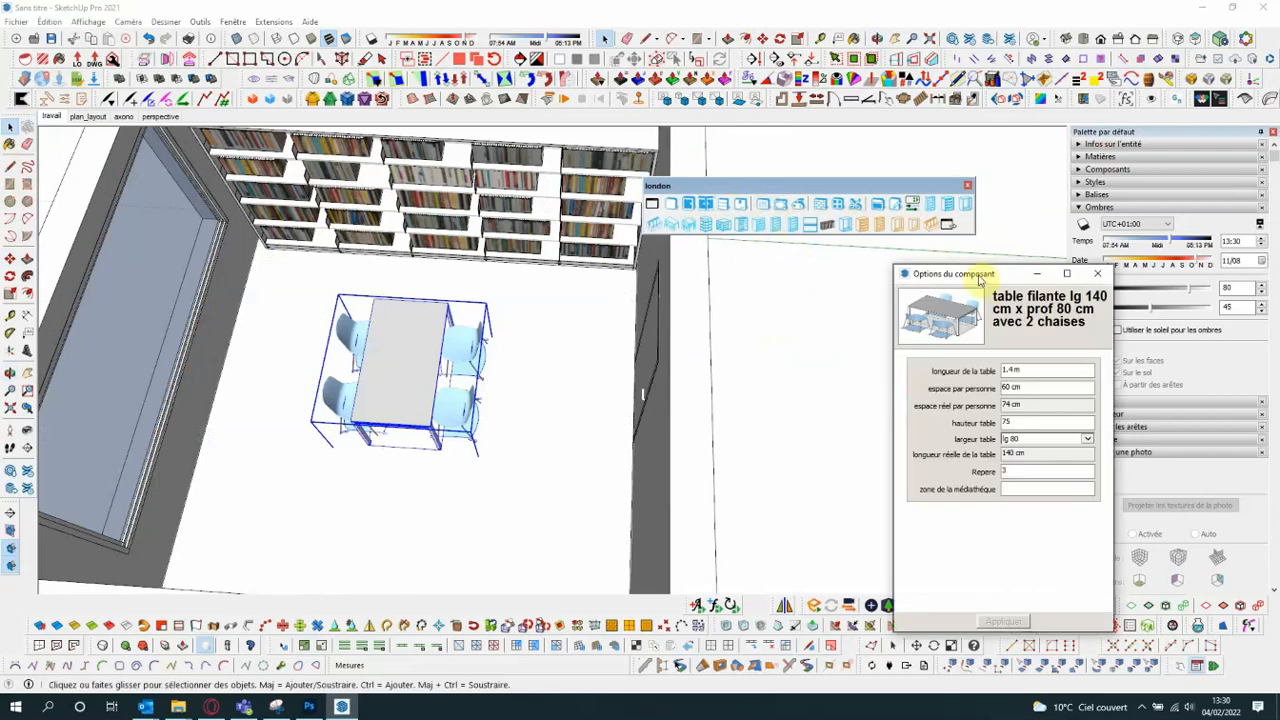
drag(984, 279, 686, 172)
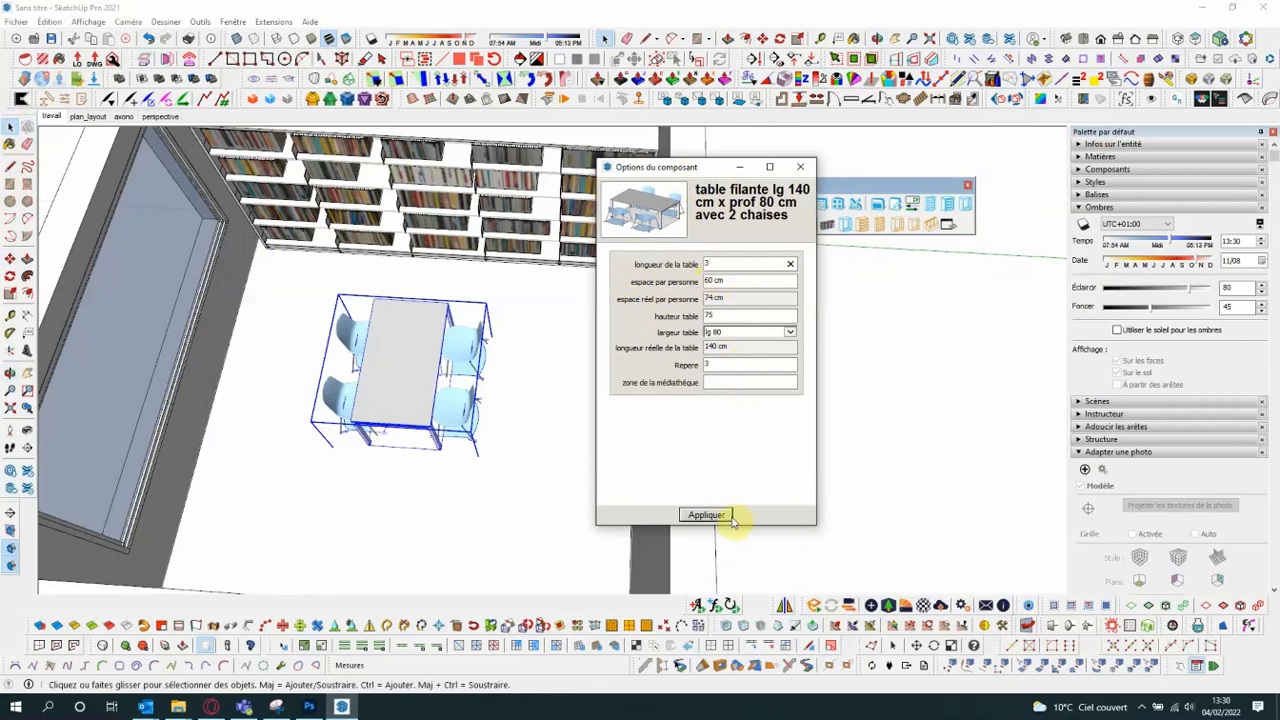
click(712, 521)
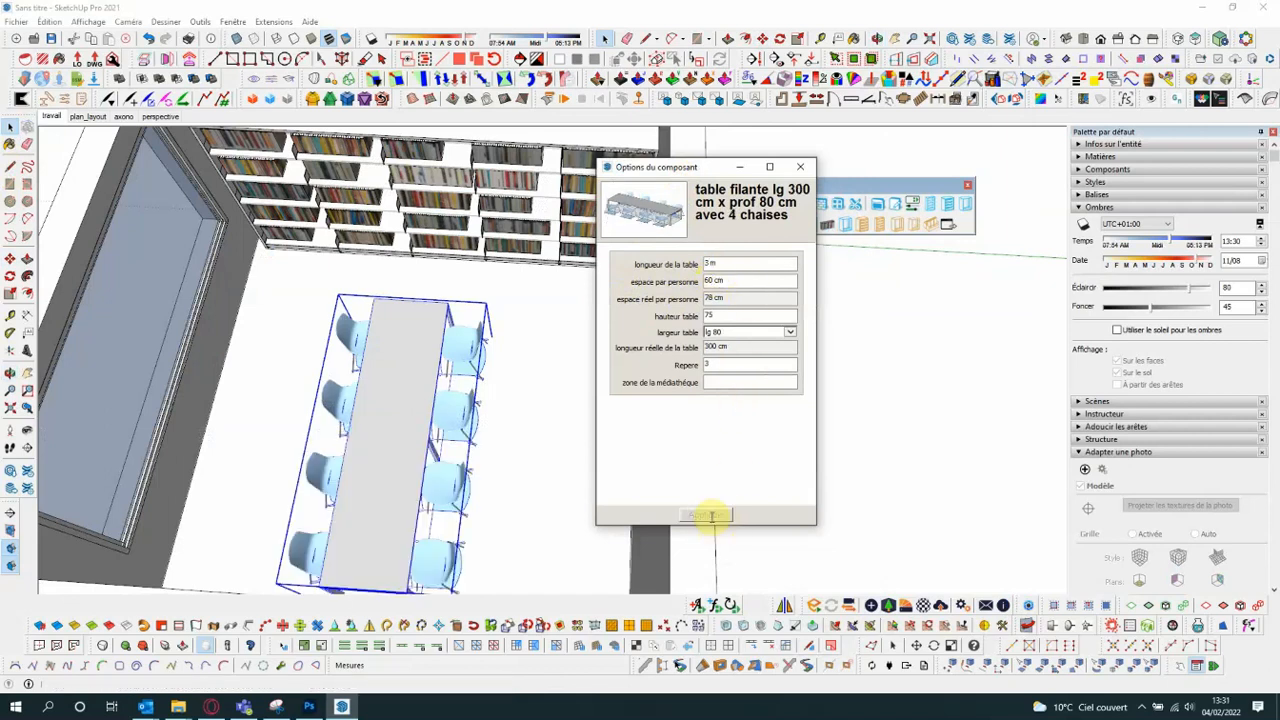
scroll(437, 395, down, 2)
middle_drag(460, 375, 490, 447)
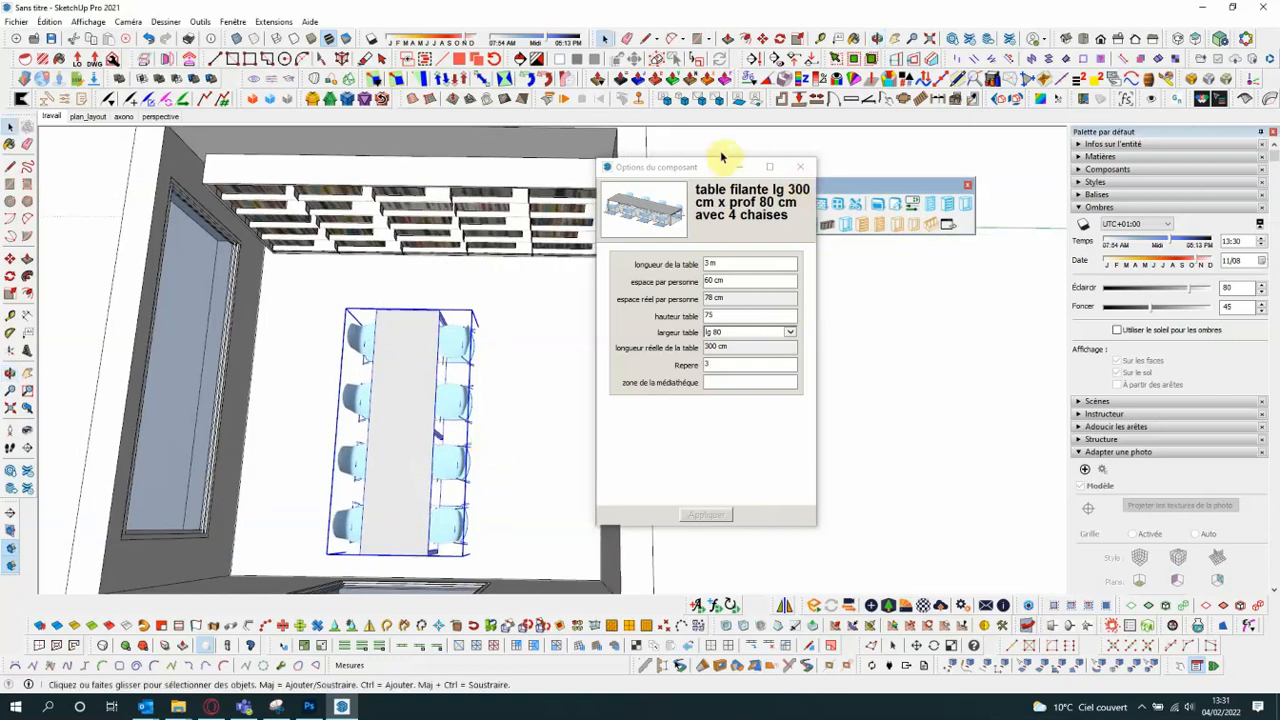
drag(720, 155, 705, 275)
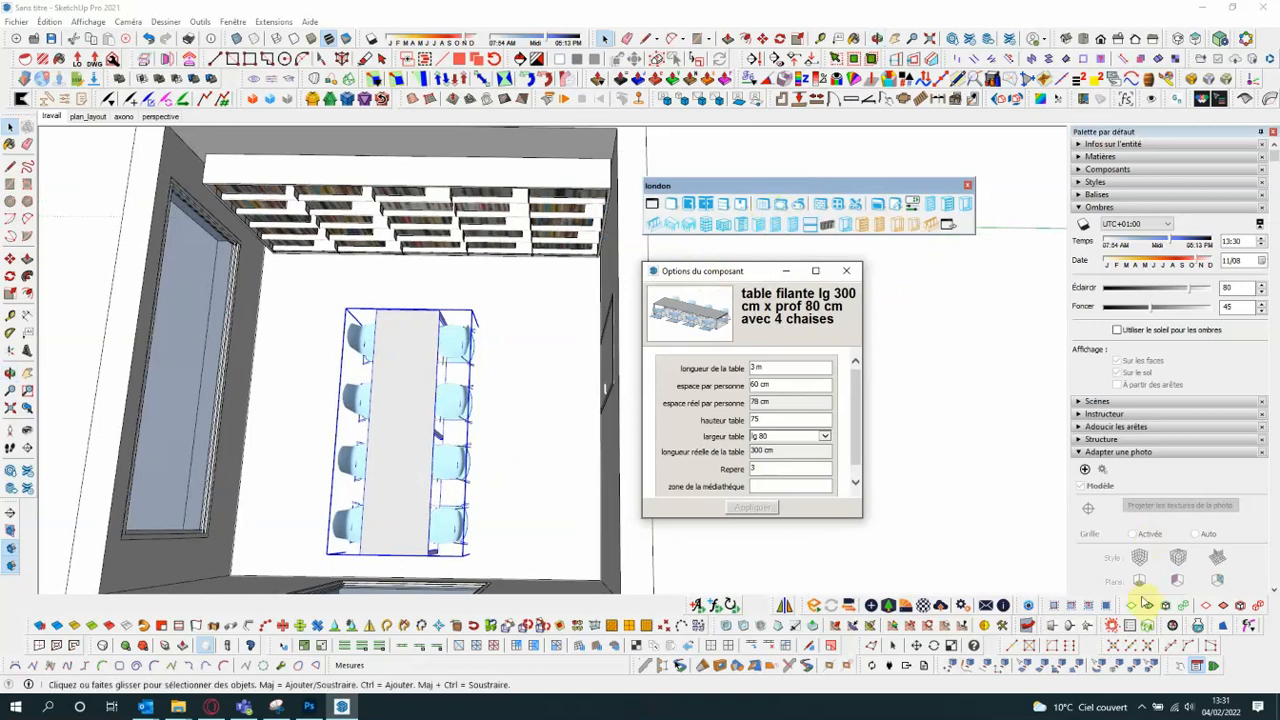
mouse_move(1168, 663)
mouse_down()
mouse_move(968, 370)
mouse_move(1170, 666)
mouse_up()
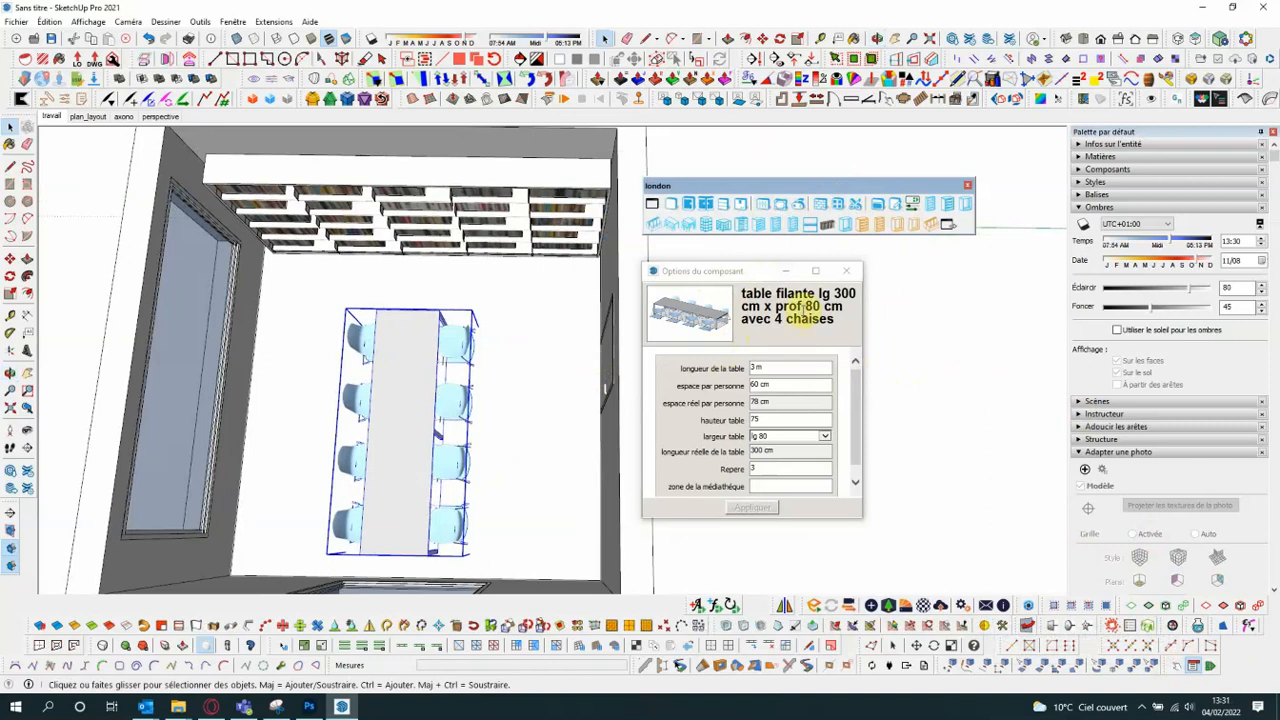
click(847, 272)
- Generate scenes for the bookcase and the table with the C2S_ prefix, placing the layers in the folder "Components to pages"
scroll(780, 394, down, 3)
middle_drag(780, 394, 561, 324)
scroll(600, 280, up, 3)
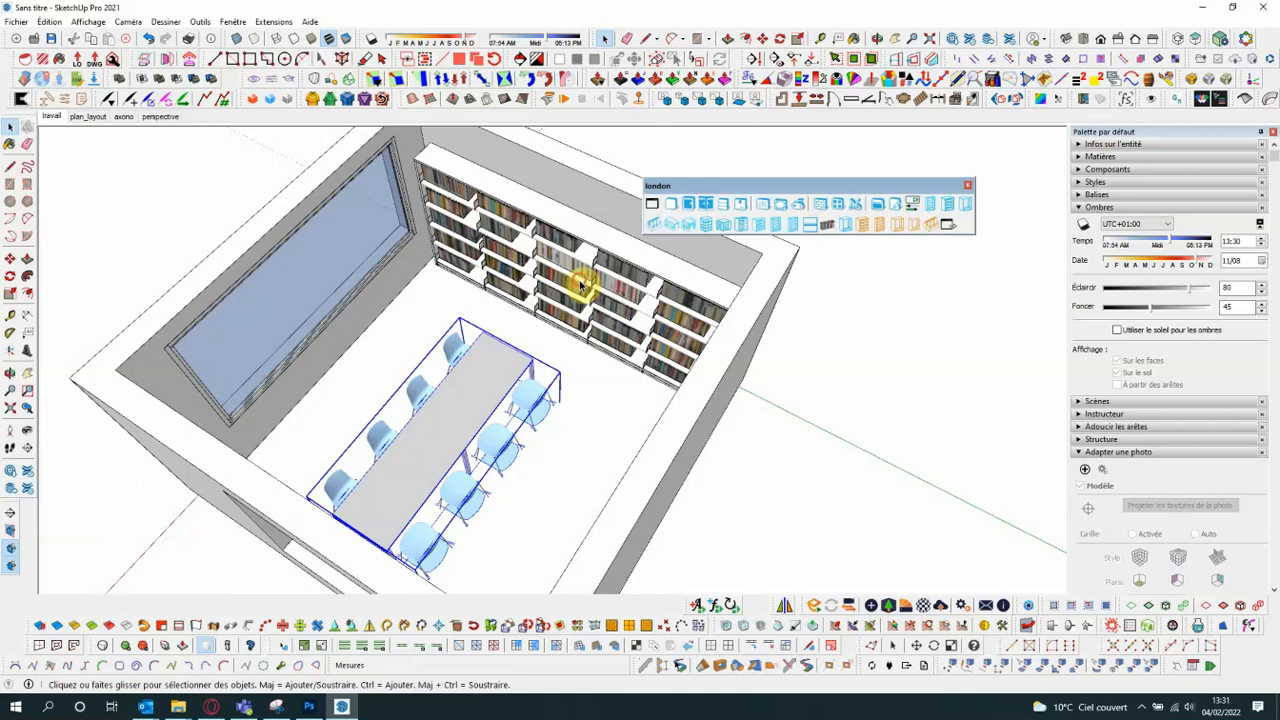
click(580, 285)
shift+click(508, 392)
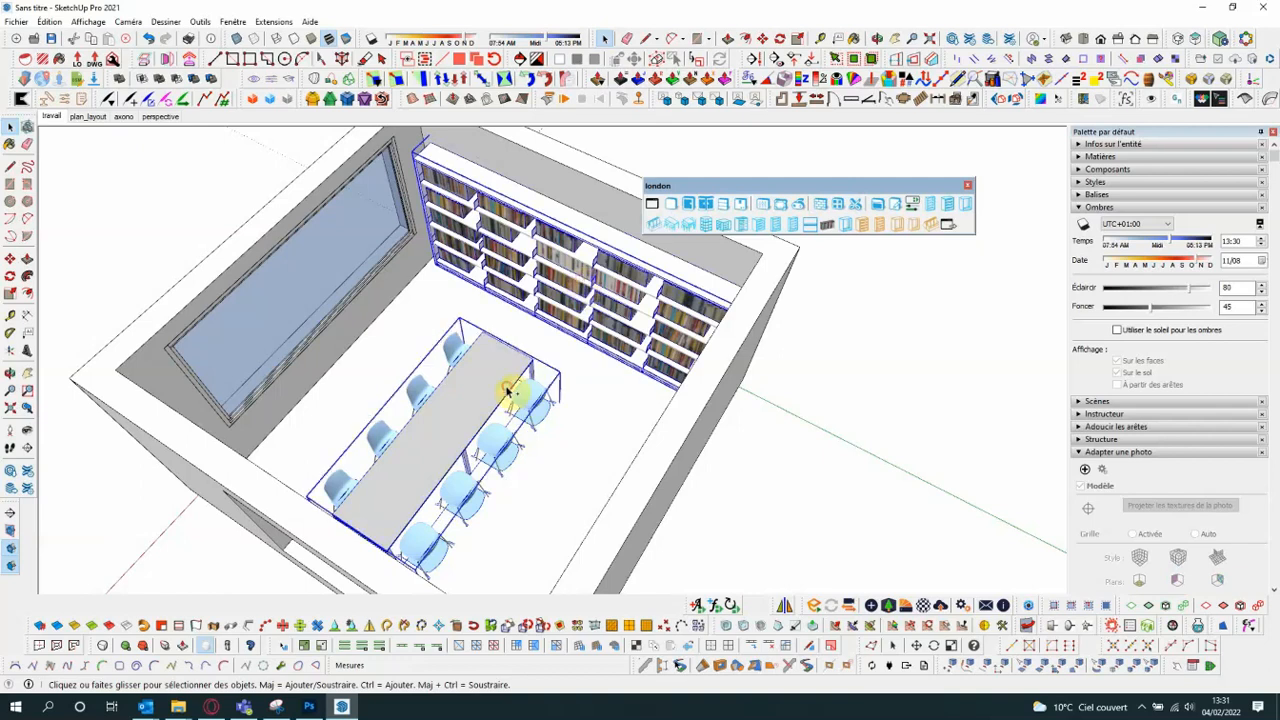
click(651, 204)
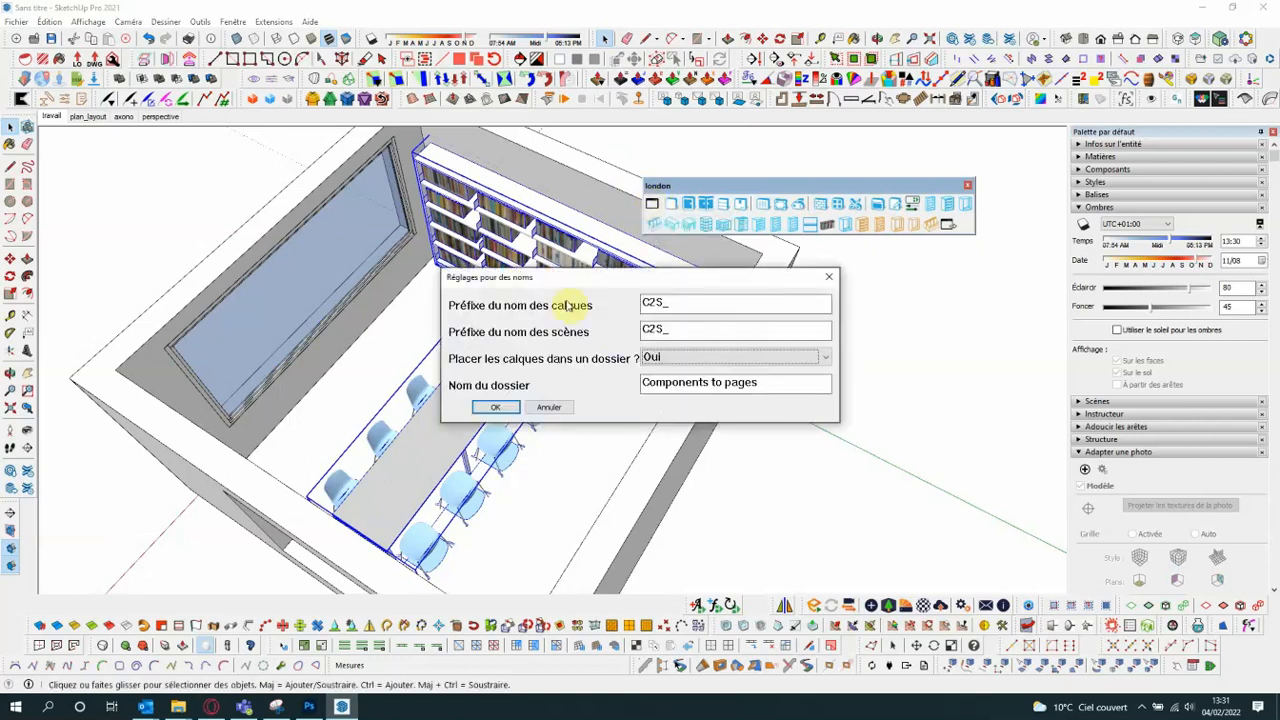
click(499, 408)
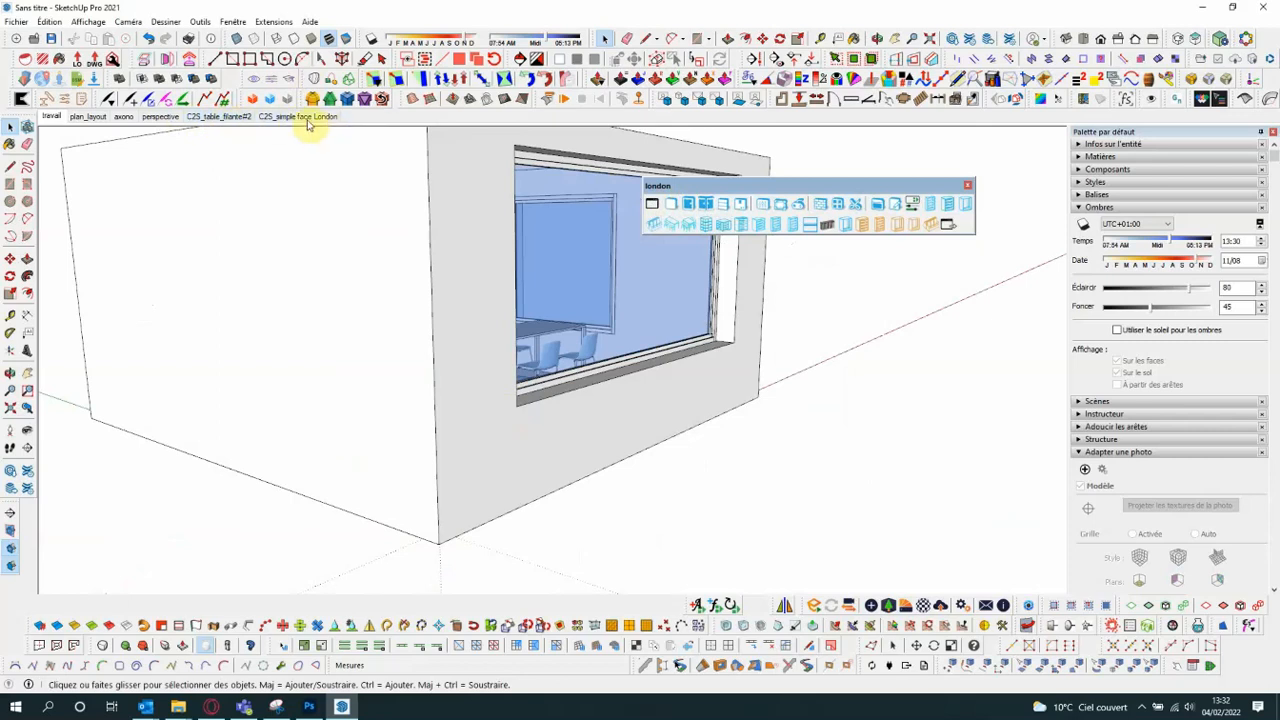
- Inspect the generated C2S_table_filante#2 and C2S_simple face London scenes from several angles
click(205, 117)
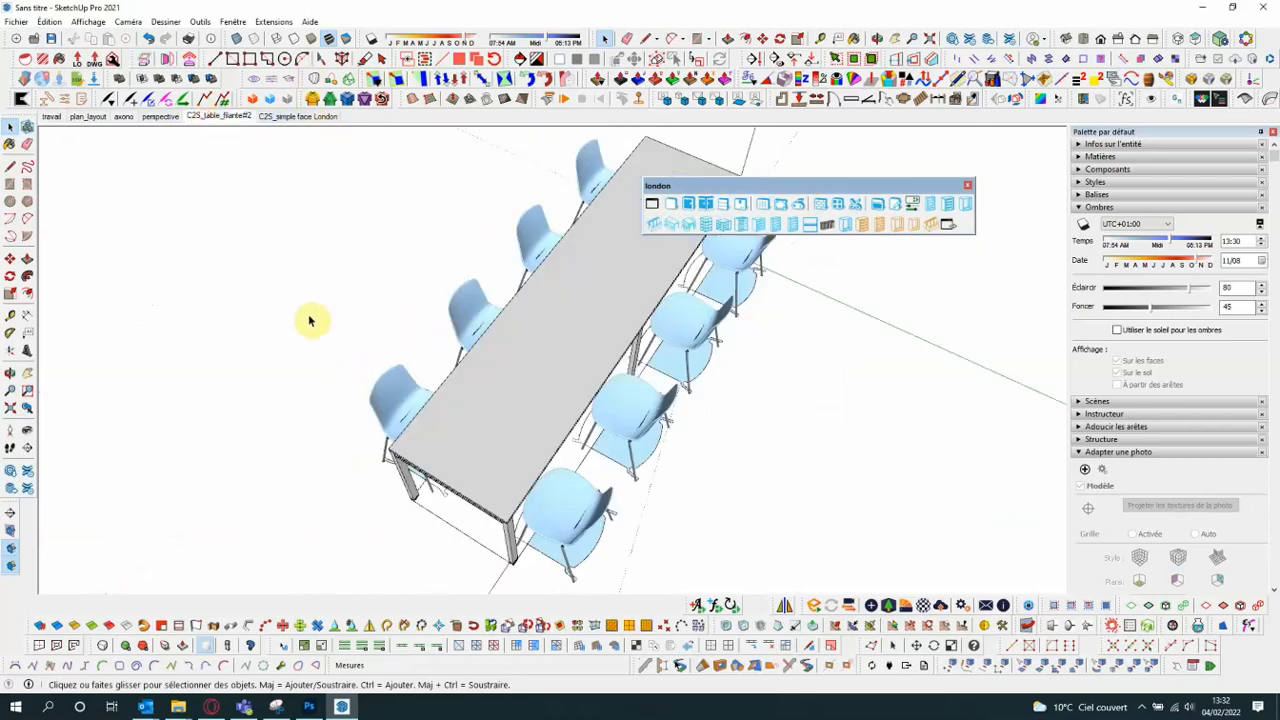
drag(899, 193, 1144, 214)
scroll(420, 471, down, 3)
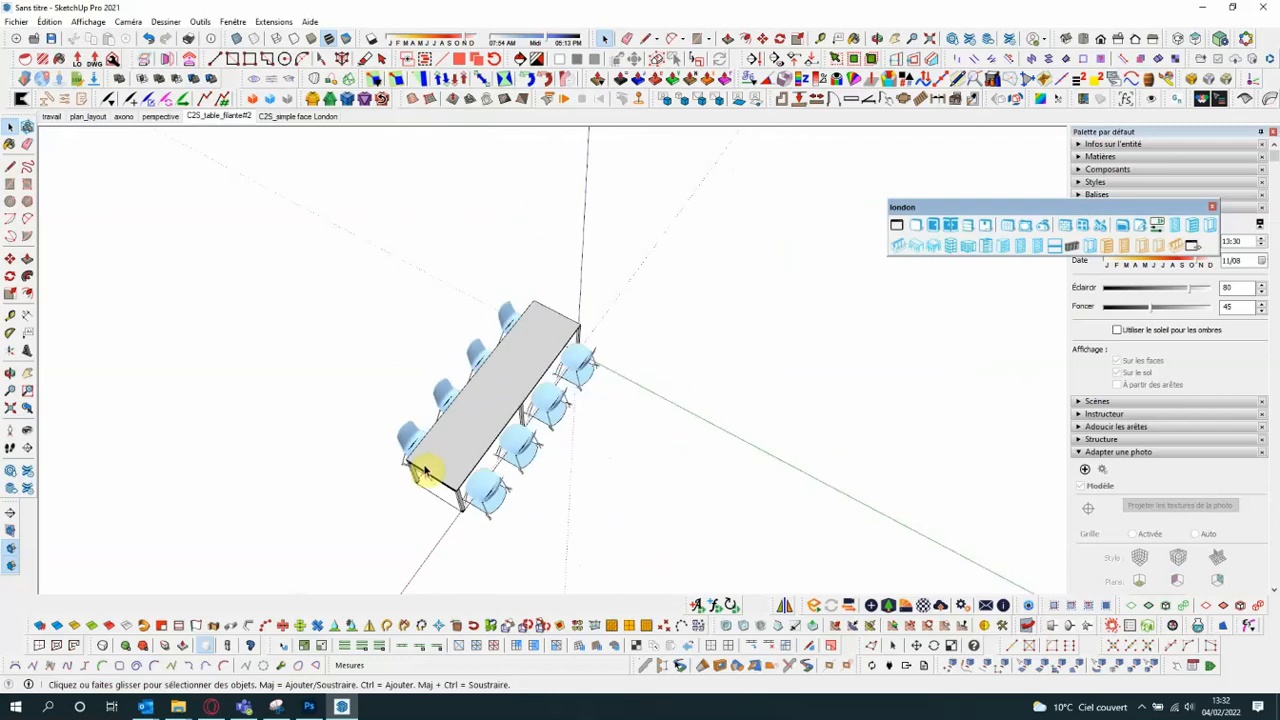
scroll(519, 490, up, 2)
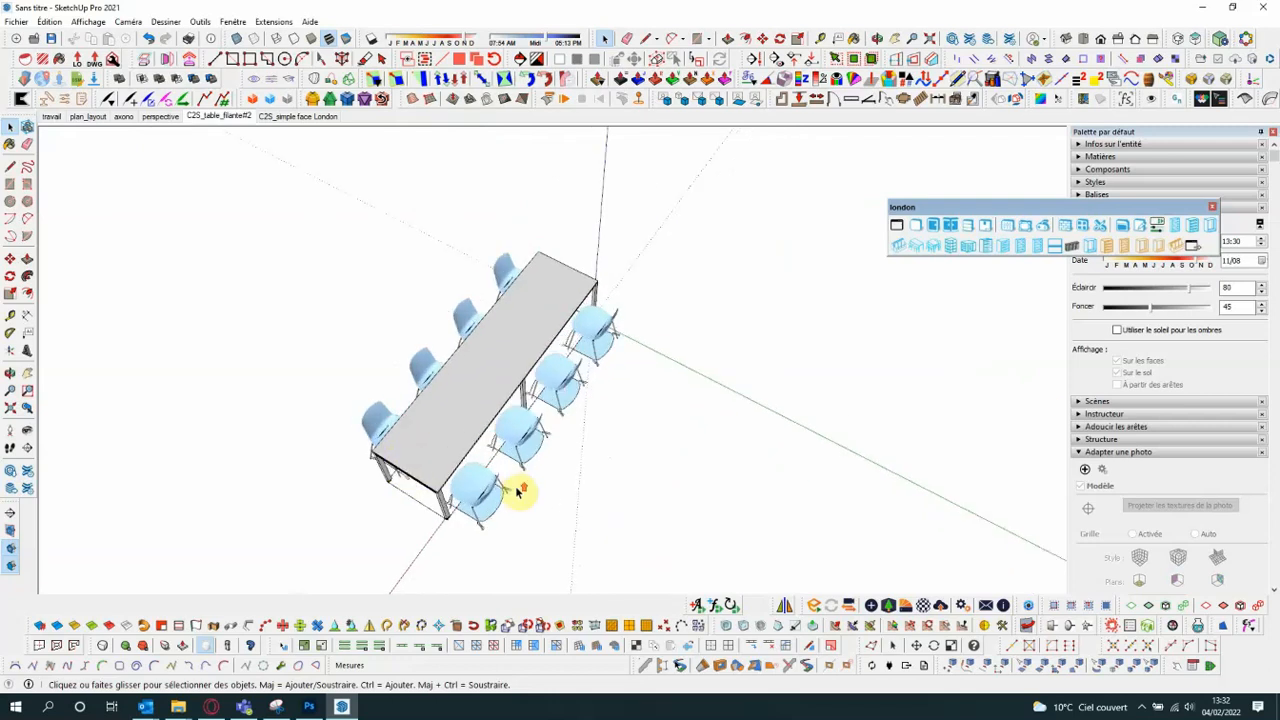
click(302, 116)
middle_drag(475, 420, 708, 217)
scroll(598, 309, down, 3)
middle_drag(529, 306, 601, 244)
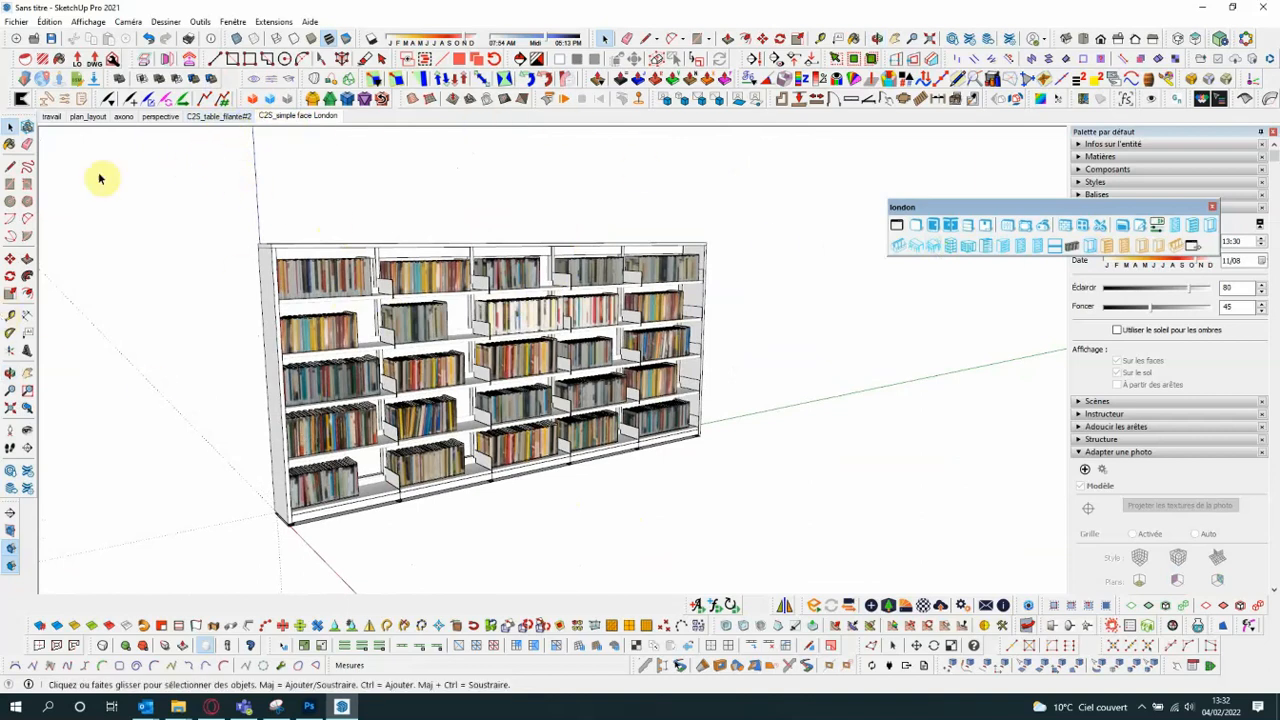
middle_drag(457, 286, 289, 200)
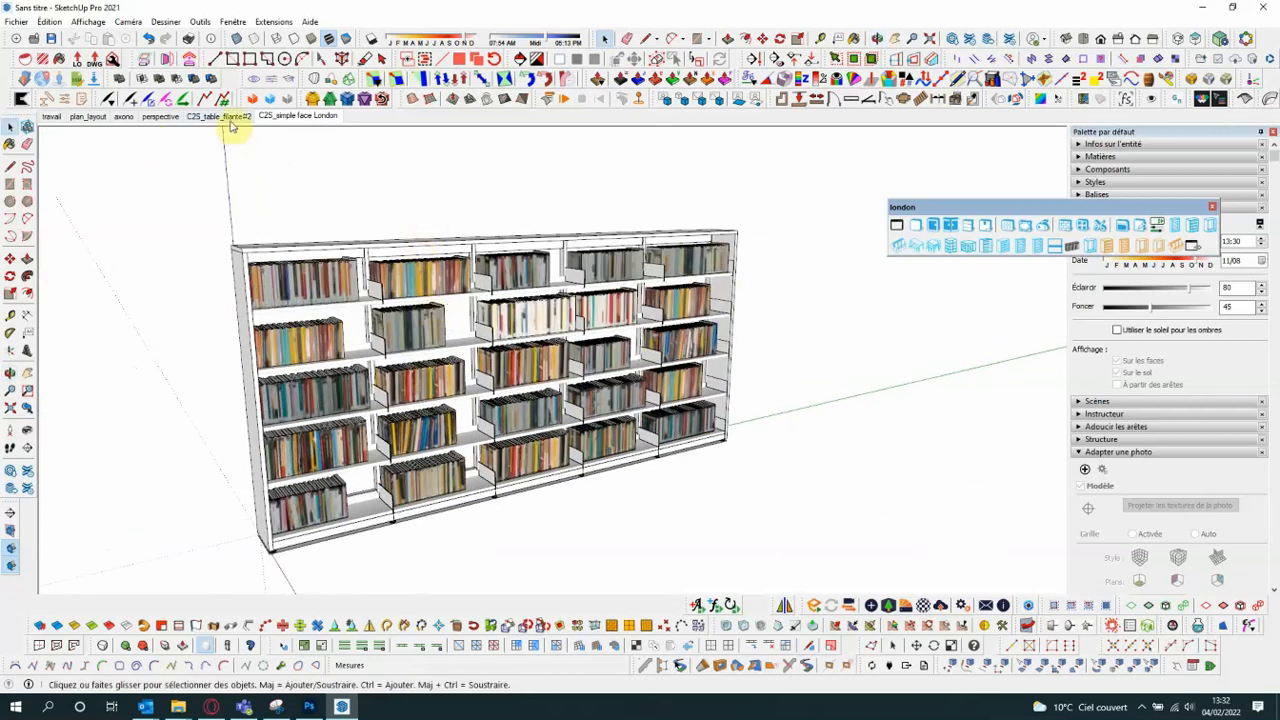
- Delete the C2S_simple face London and C2S_table_filante#2 scenes
right_click(268, 119)
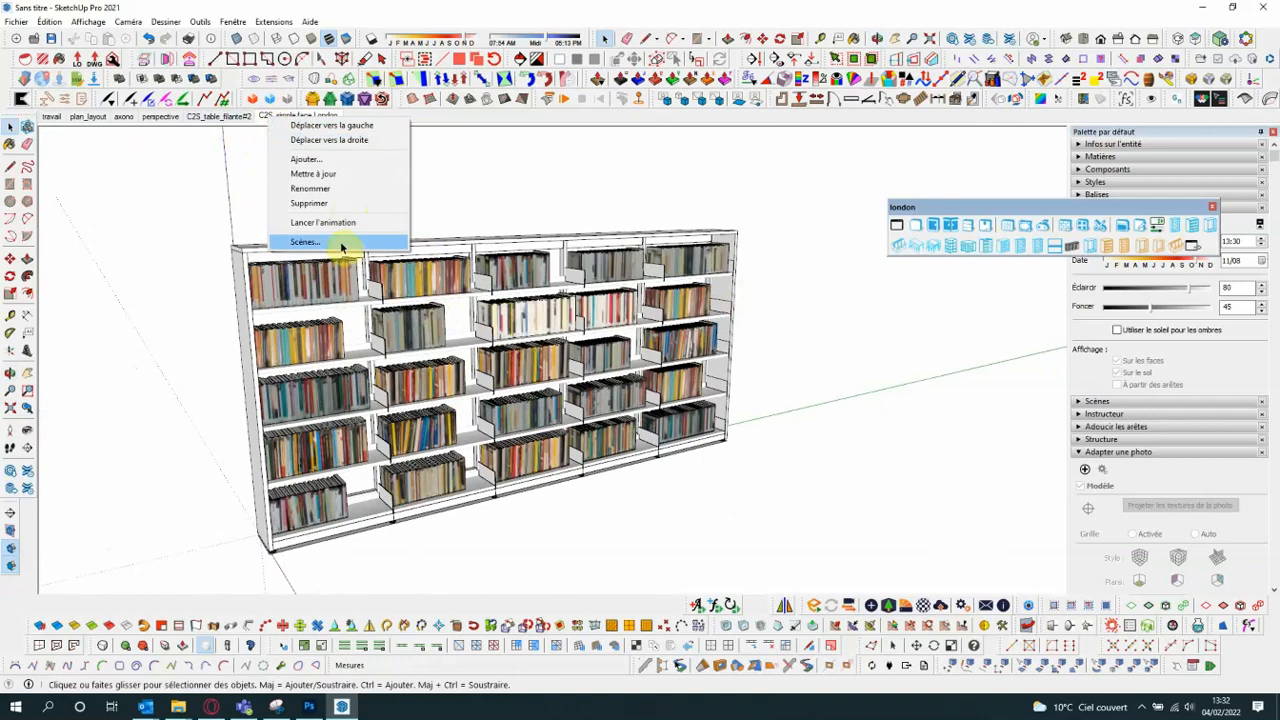
click(326, 204)
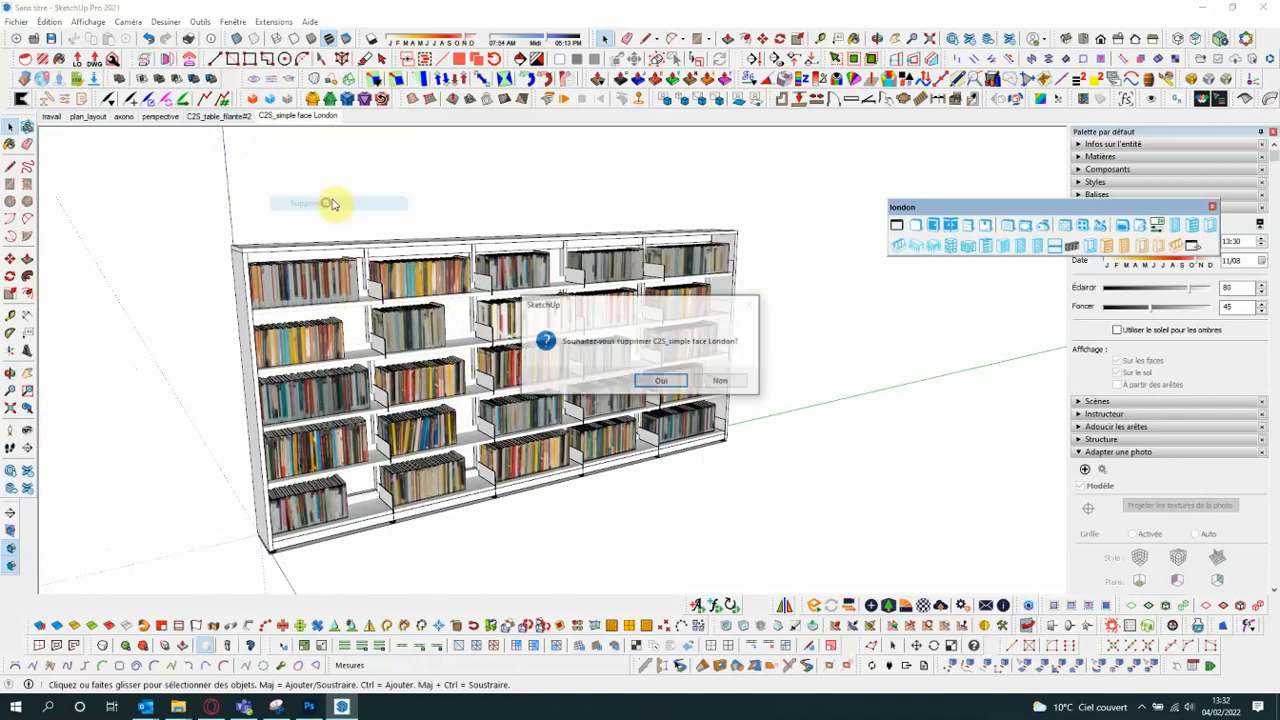
click(648, 377)
right_click(218, 118)
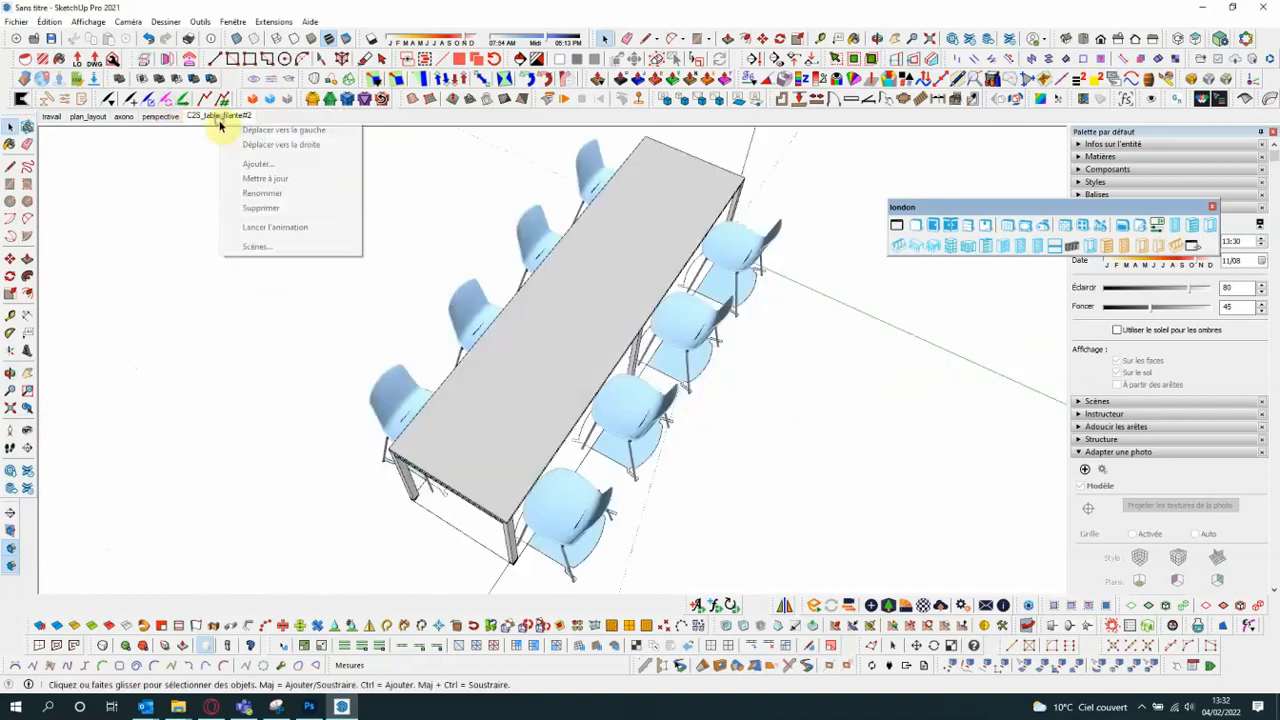
click(271, 208)
click(658, 384)
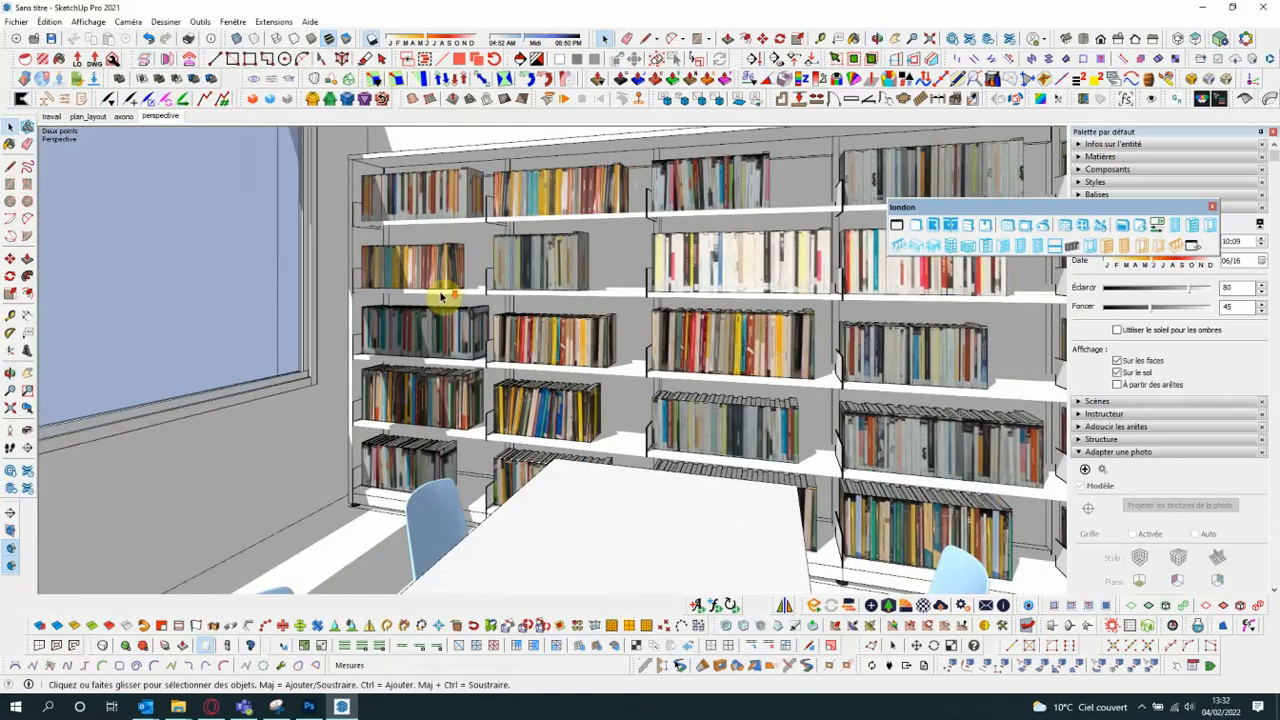
- From the travail scene, turn on shadows and generate C2S_ scenes for the bookcase and the table, with layers in folder "Components to pages"
click(51, 116)
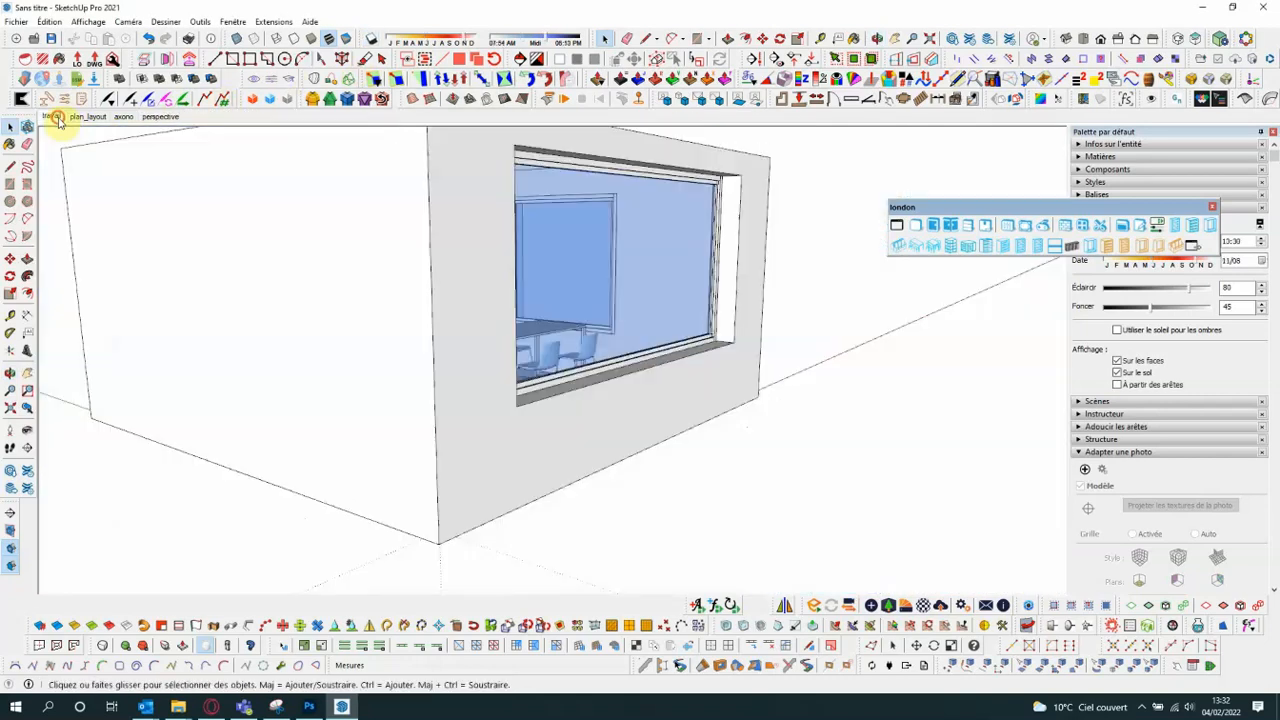
middle_drag(440, 250, 460, 357)
click(815, 262)
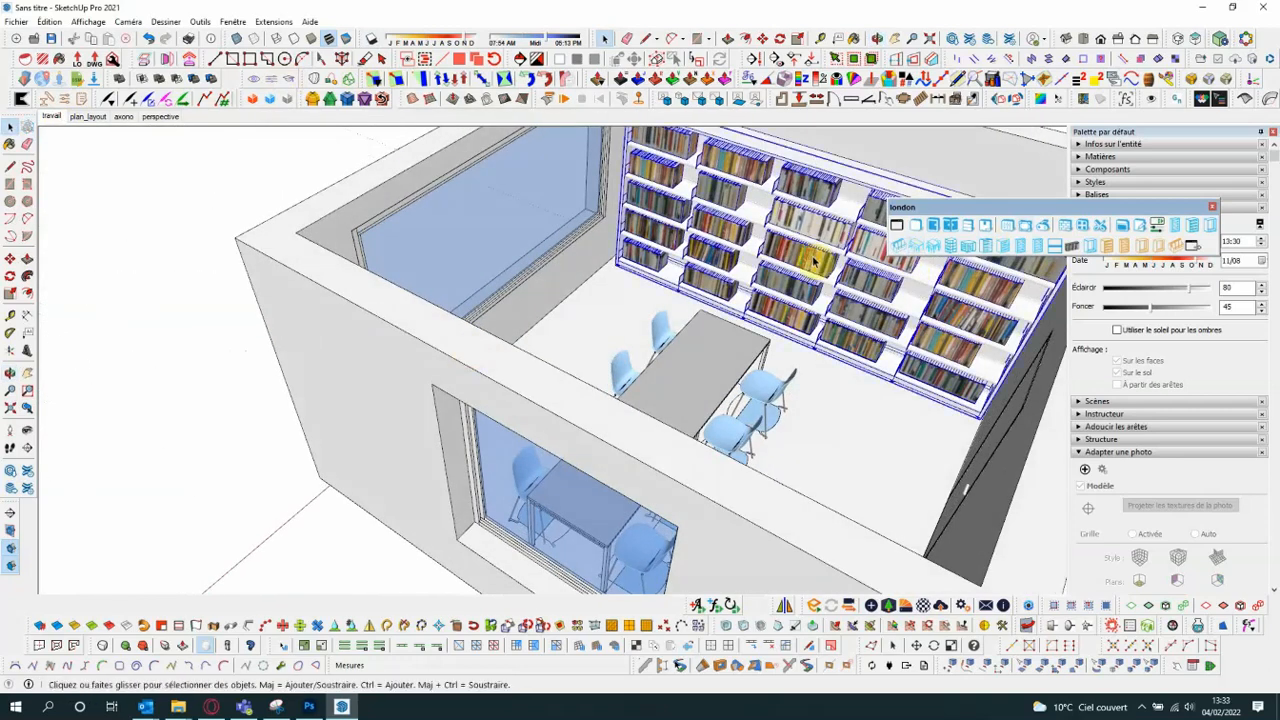
shift+click(750, 362)
middle_drag(546, 403, 560, 243)
middle_drag(347, 347, 530, 366)
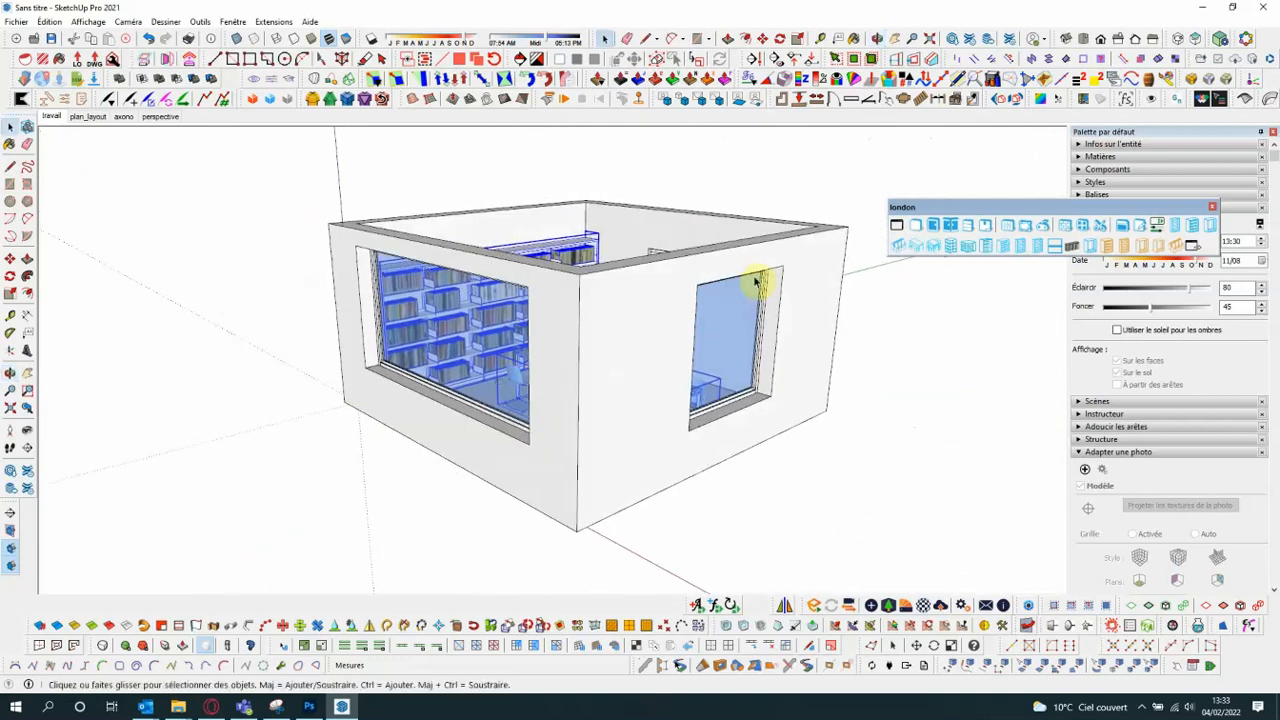
scroll(782, 241, up, 2)
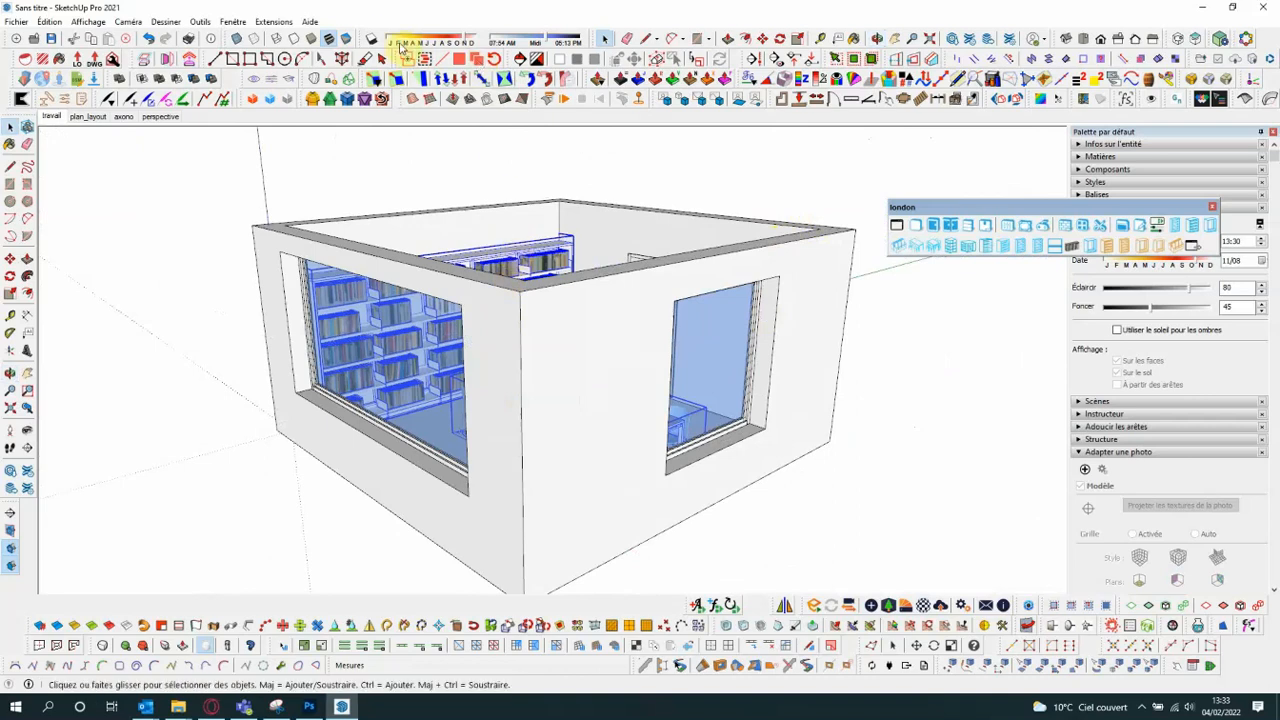
click(372, 38)
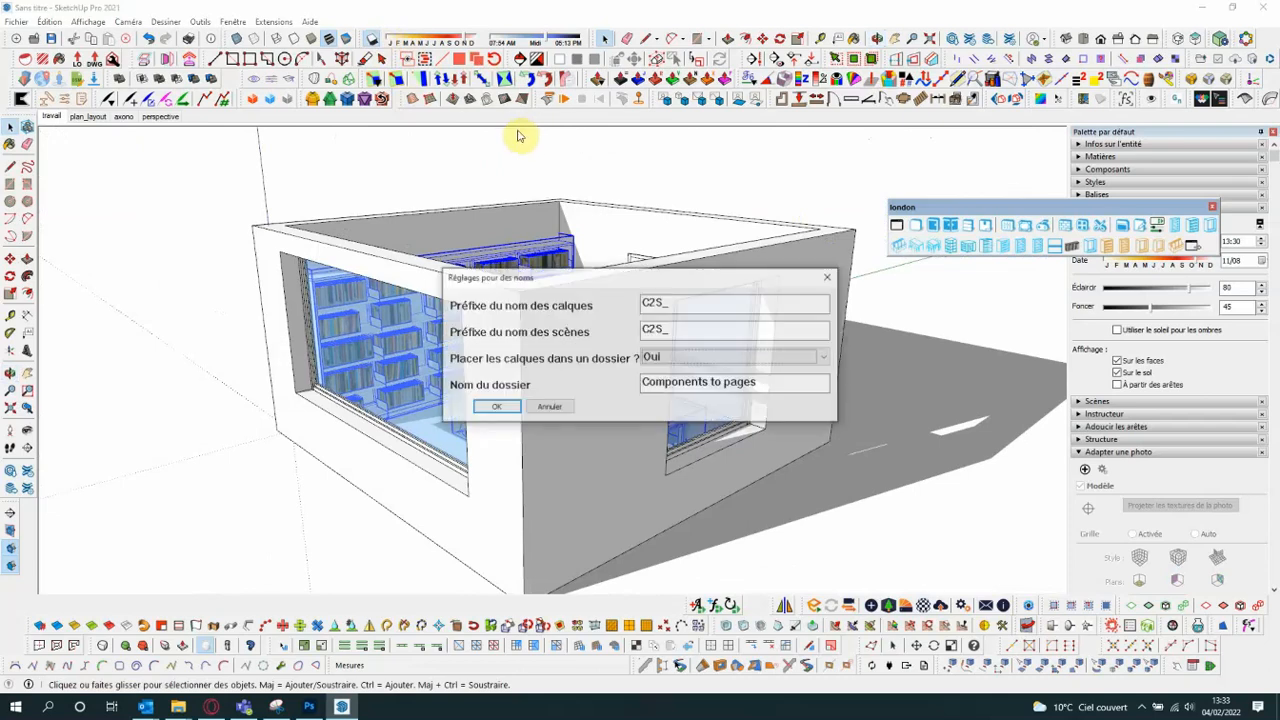
click(496, 407)
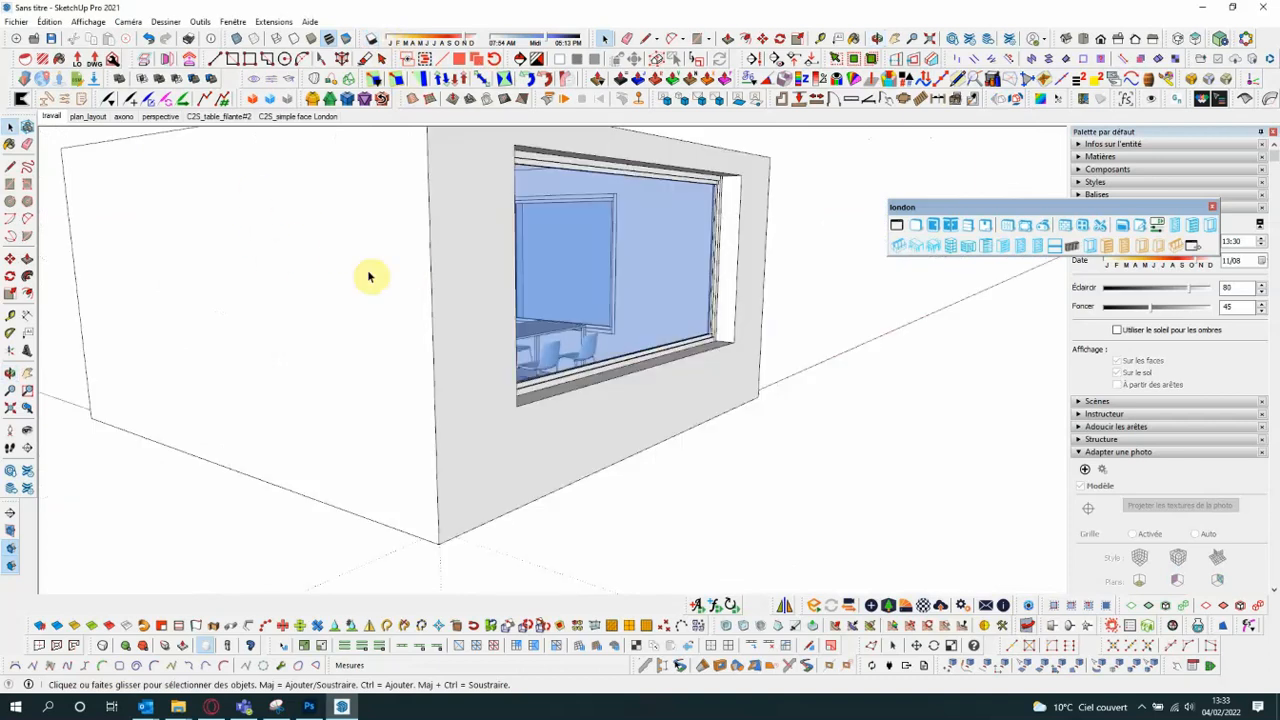
- Check the table and bookcase scenes with shadows, viewing the bookcase from a lower angle
click(224, 117)
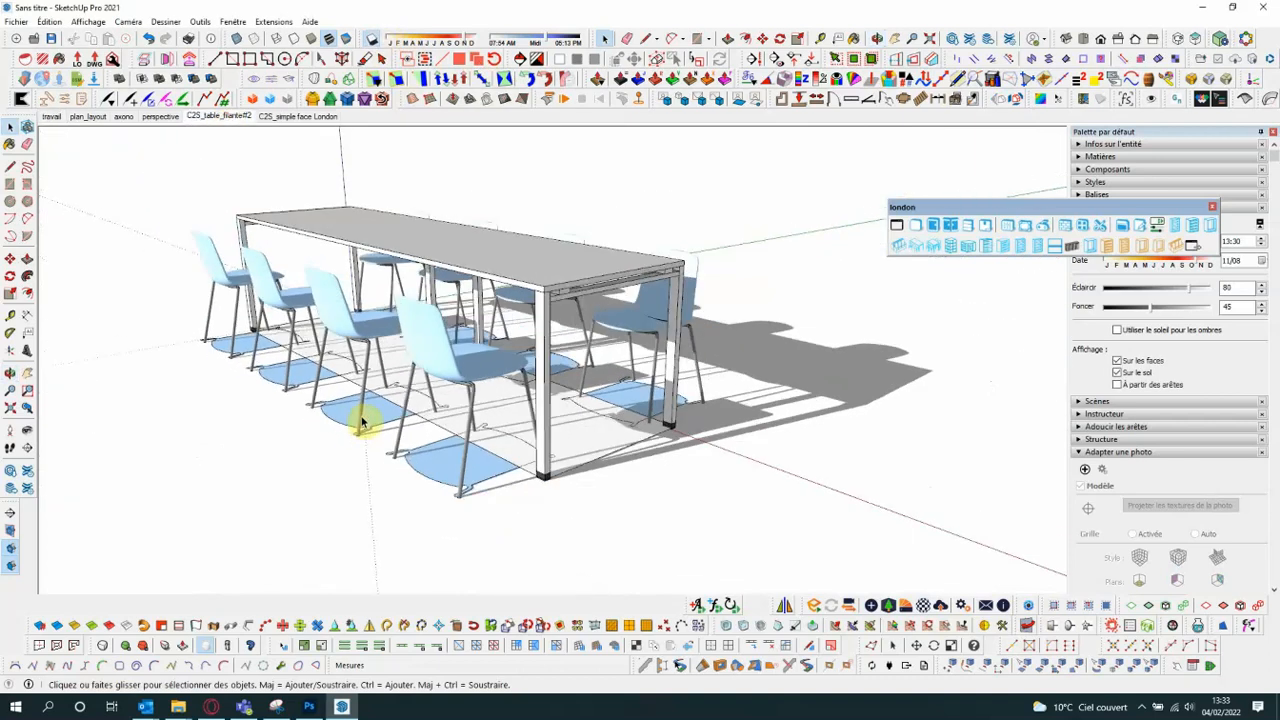
click(316, 116)
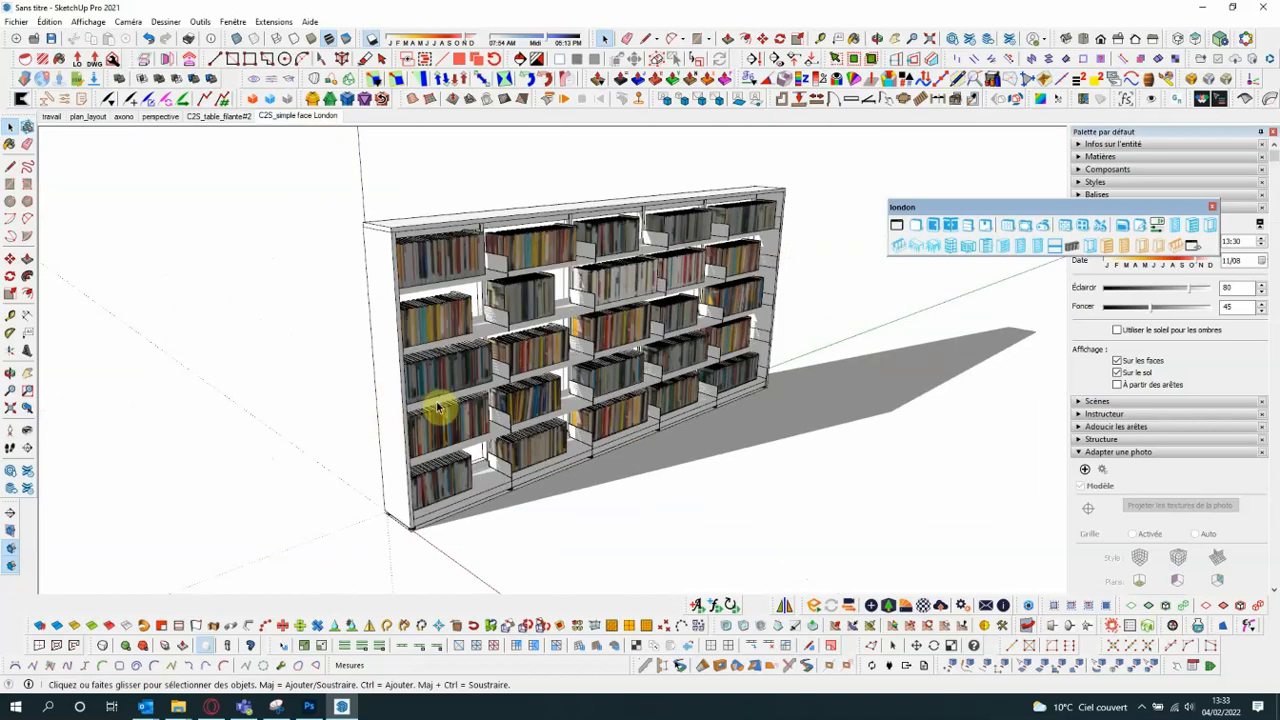
middle_drag(437, 409, 447, 341)
middle_drag(446, 346, 445, 353)
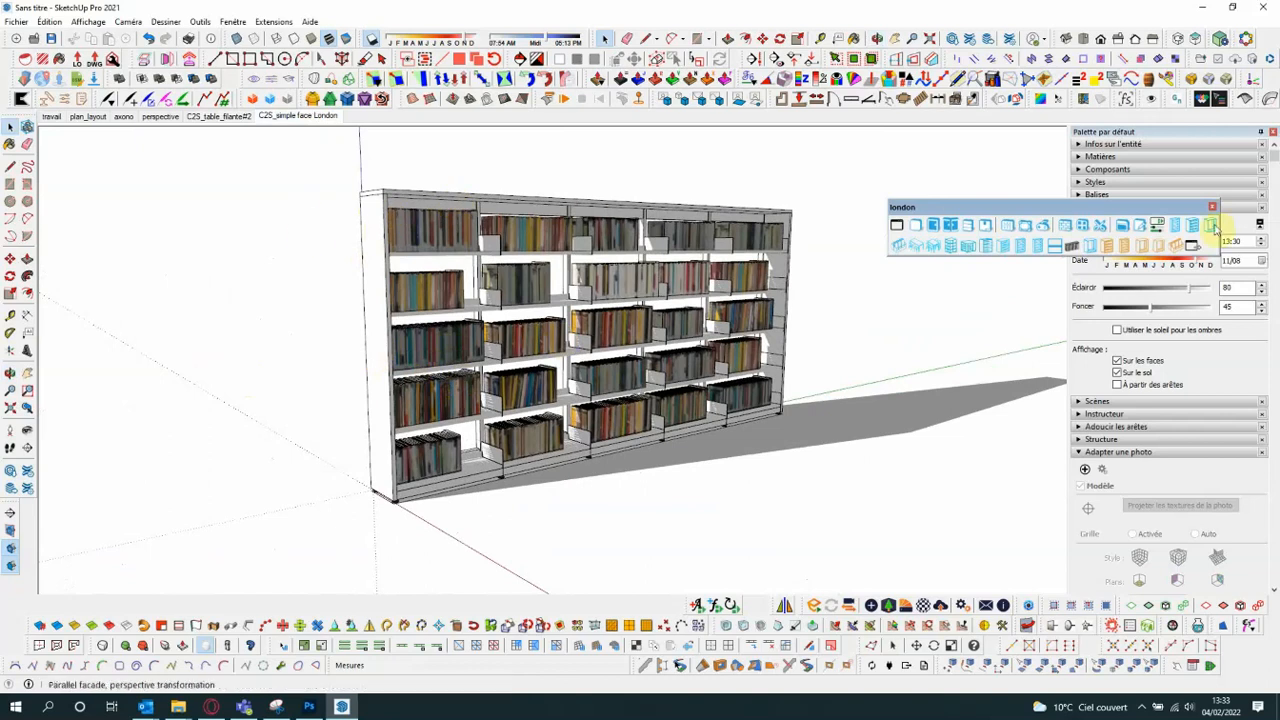
- Set the scene export to only the two C2S_ scenes, as PNG with smoothing and a transparent background, and close it without exporting
drag(1066, 208, 797, 160)
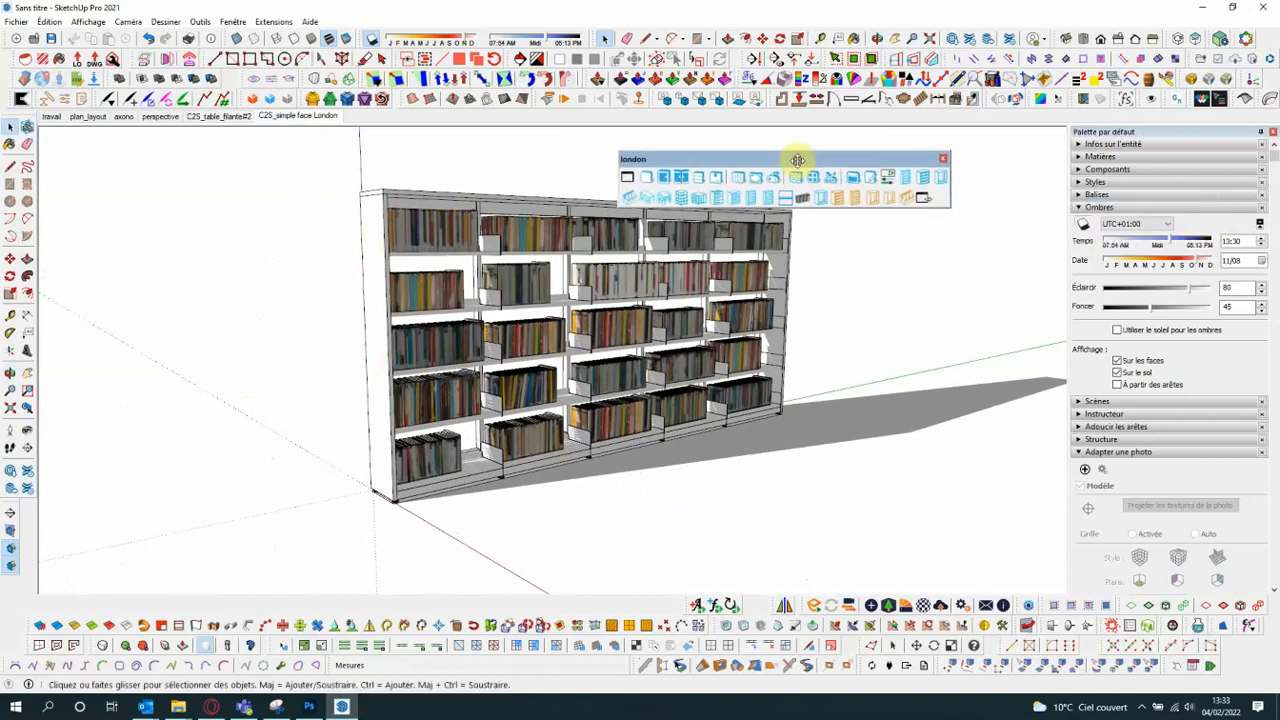
click(925, 203)
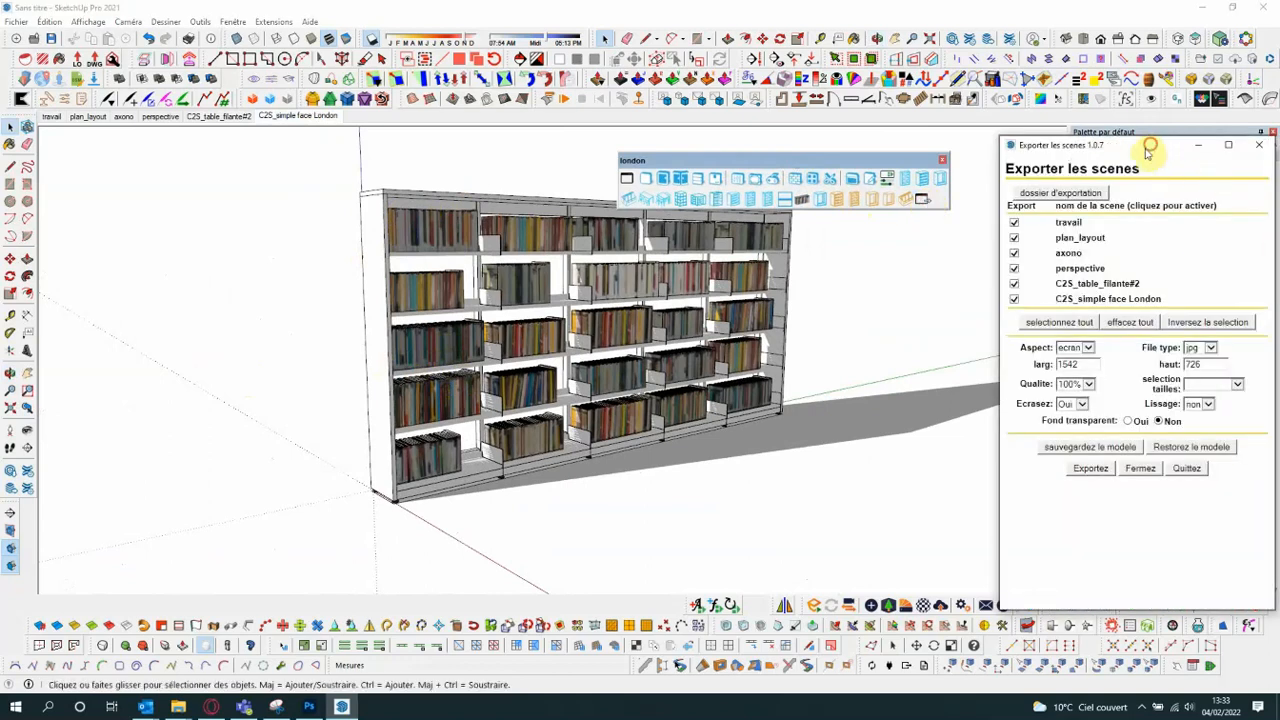
drag(1147, 148, 405, 110)
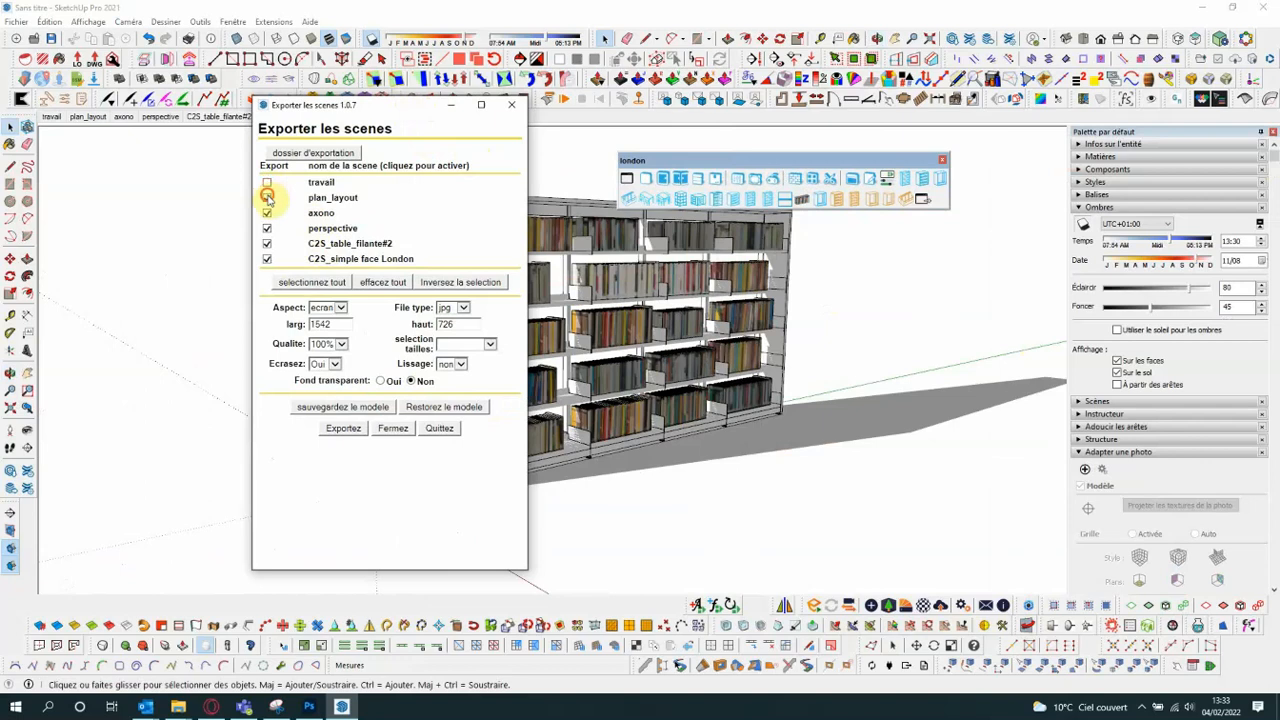
click(267, 229)
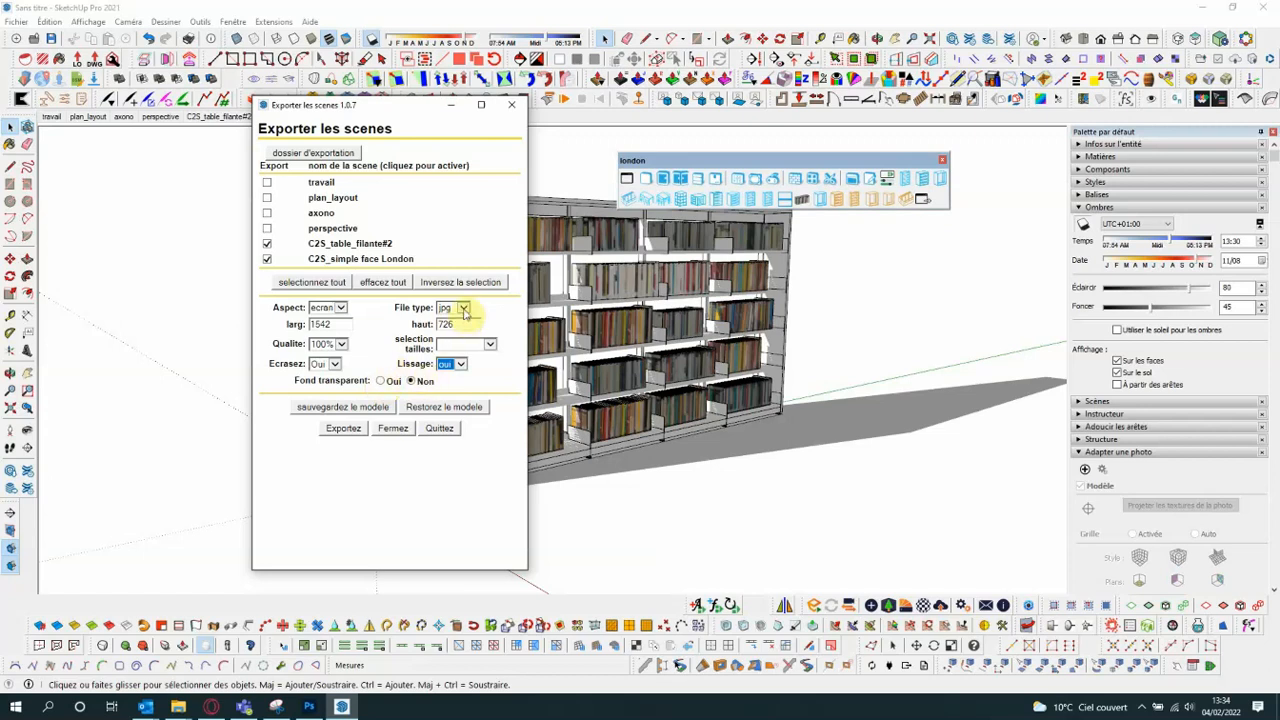
click(463, 308)
click(448, 330)
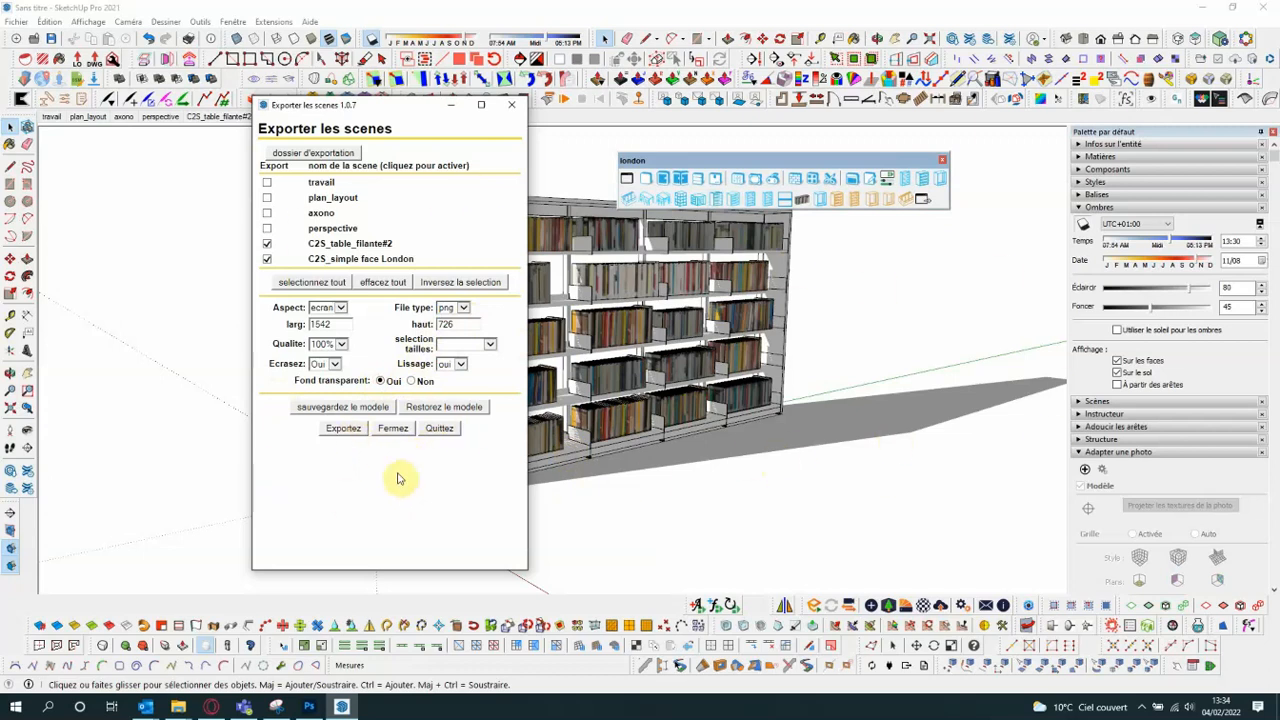
click(513, 107)
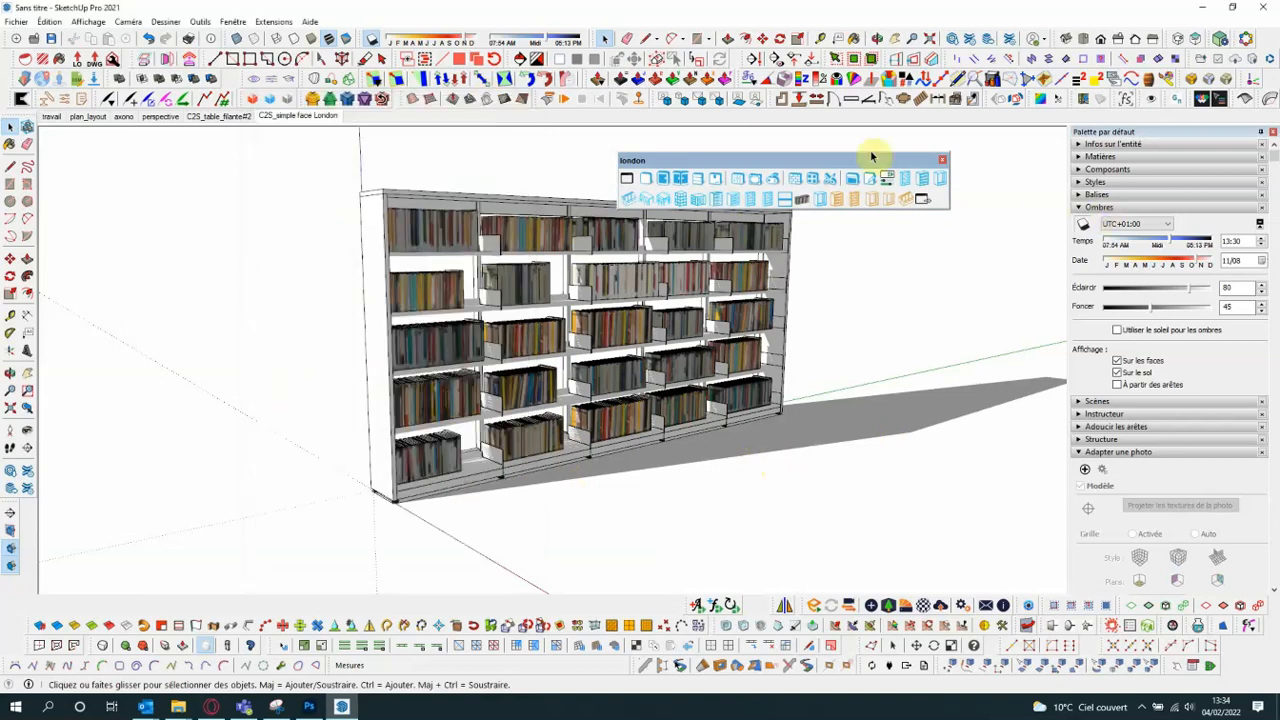
- Dock the london toolbar with the other toolbars and return to the travail scene
drag(820, 160, 317, 604)
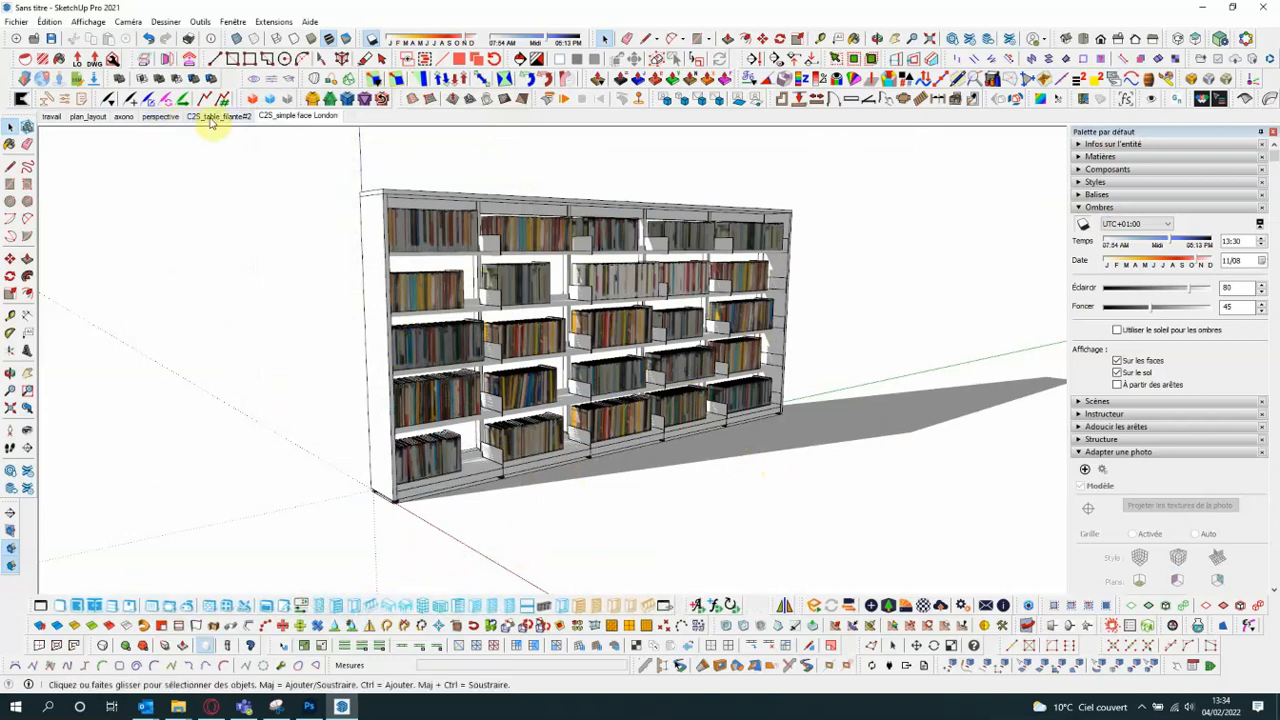
click(51, 117)
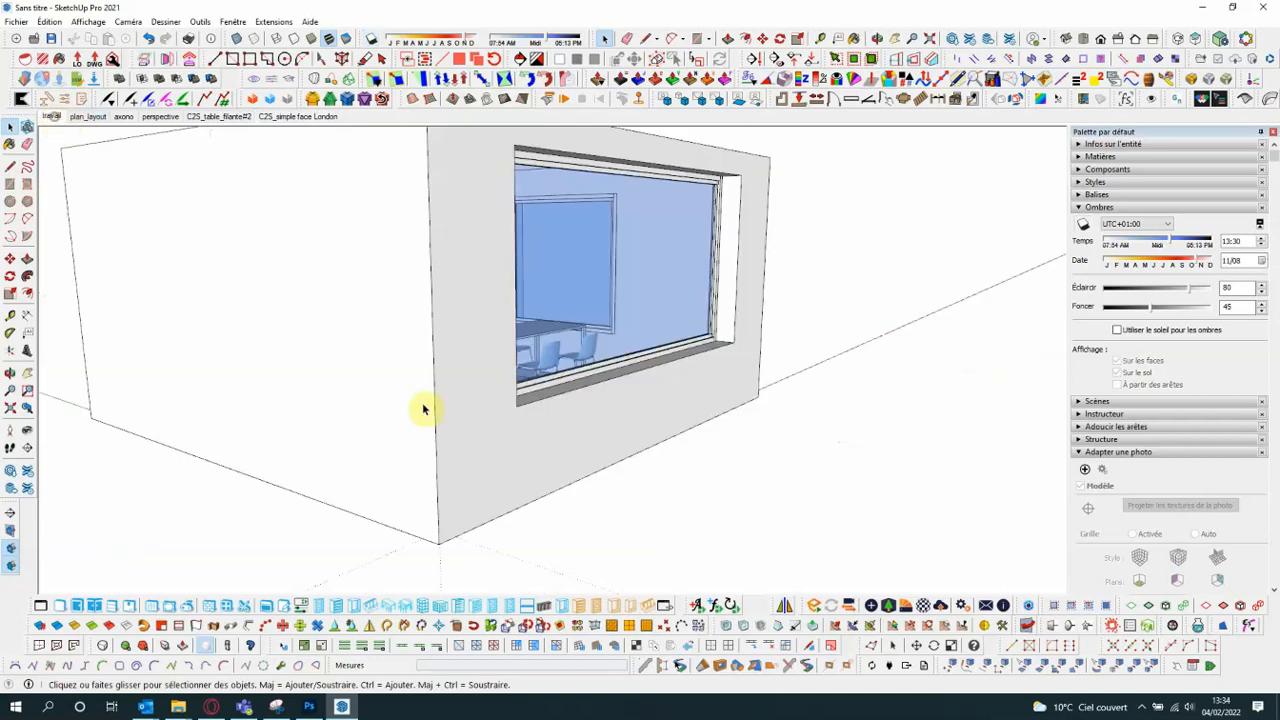
scroll(477, 452, down, 3)
middle_drag(478, 450, 449, 449)
scroll(449, 449, down, 2)
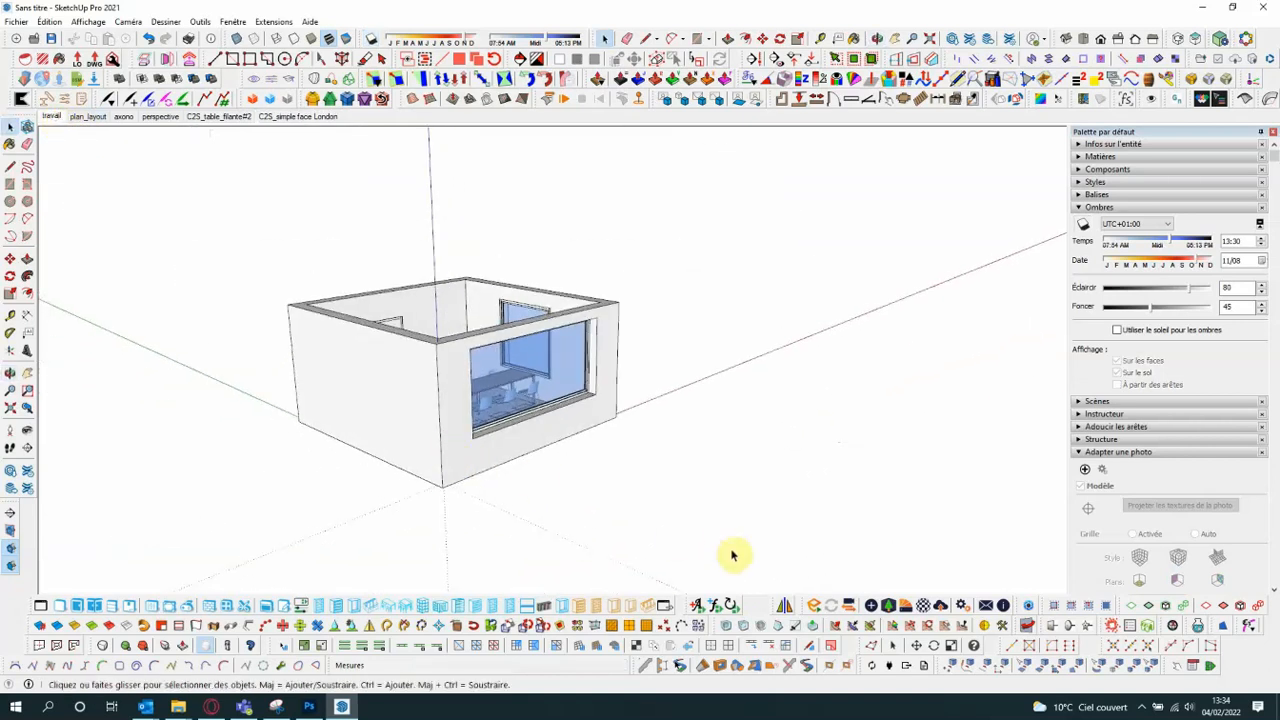
scroll(530, 448, up, 3)
scroll(517, 447, down, 2)
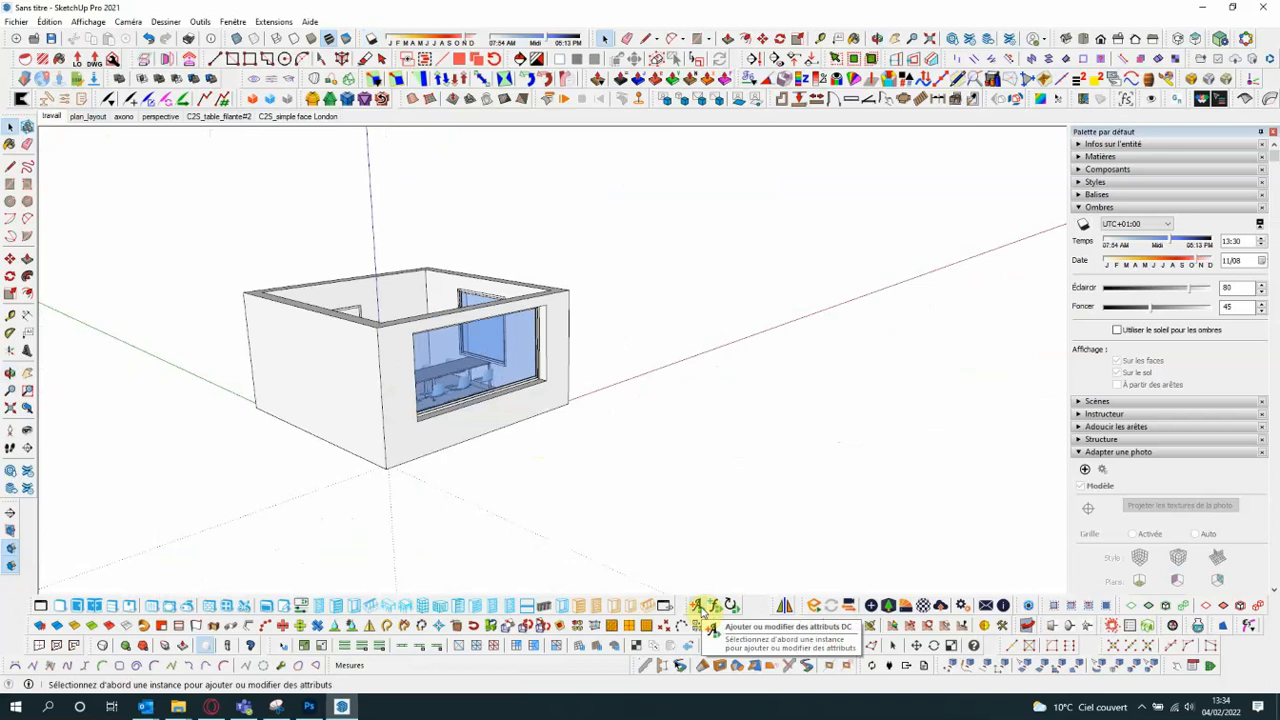
- Select the bookcase and the table in the room and open AddDCAttribut for both components
click(704, 608)
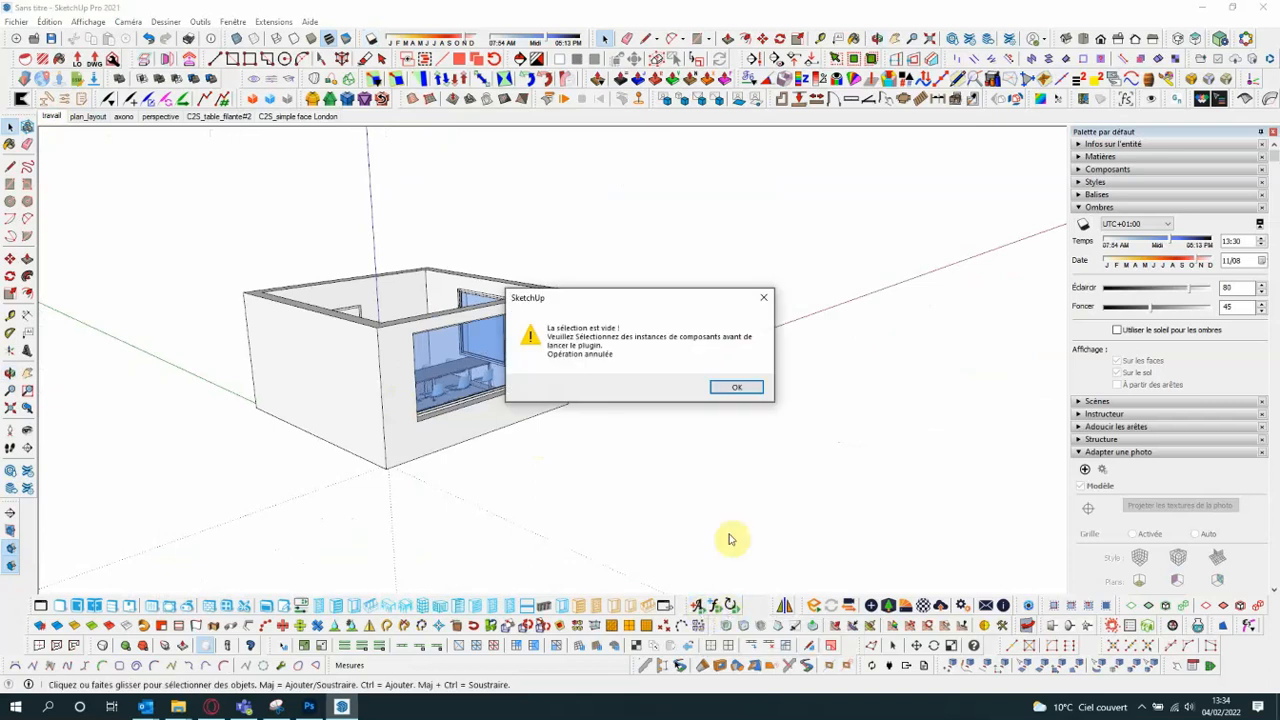
click(740, 389)
middle_drag(737, 400, 277, 334)
click(486, 218)
scroll(500, 250, up, 4)
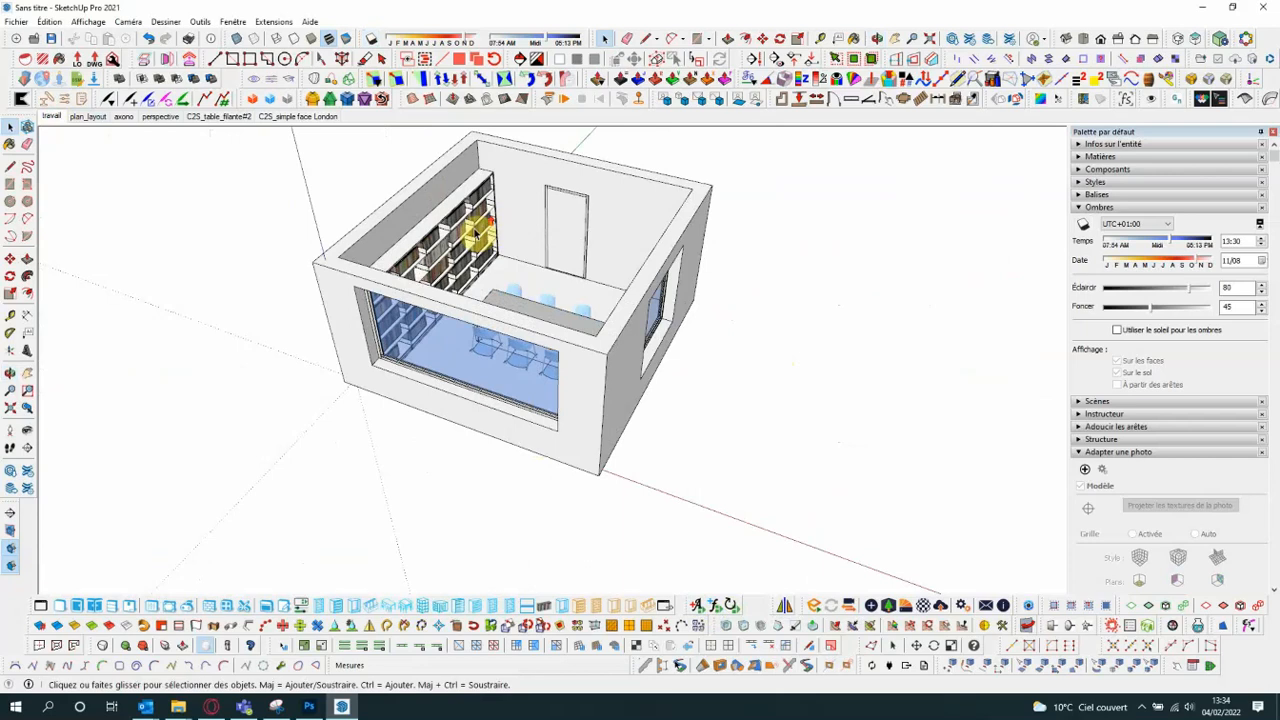
shift+click(543, 308)
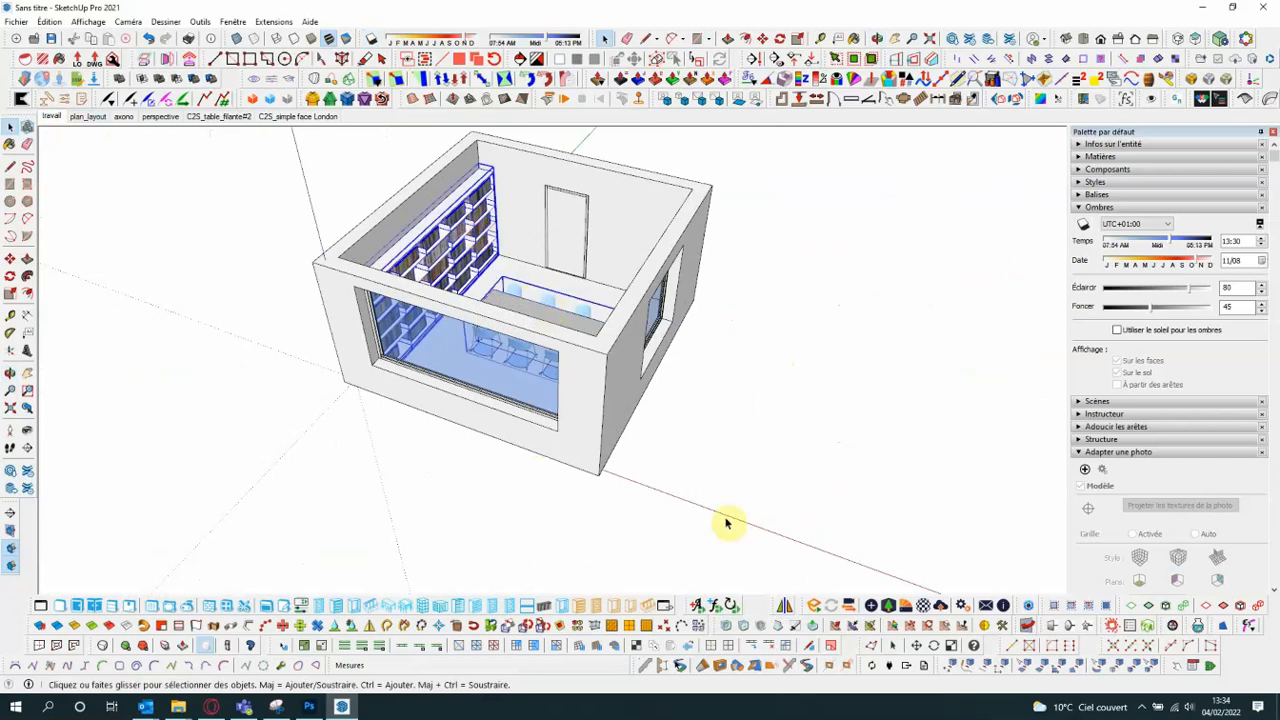
click(697, 606)
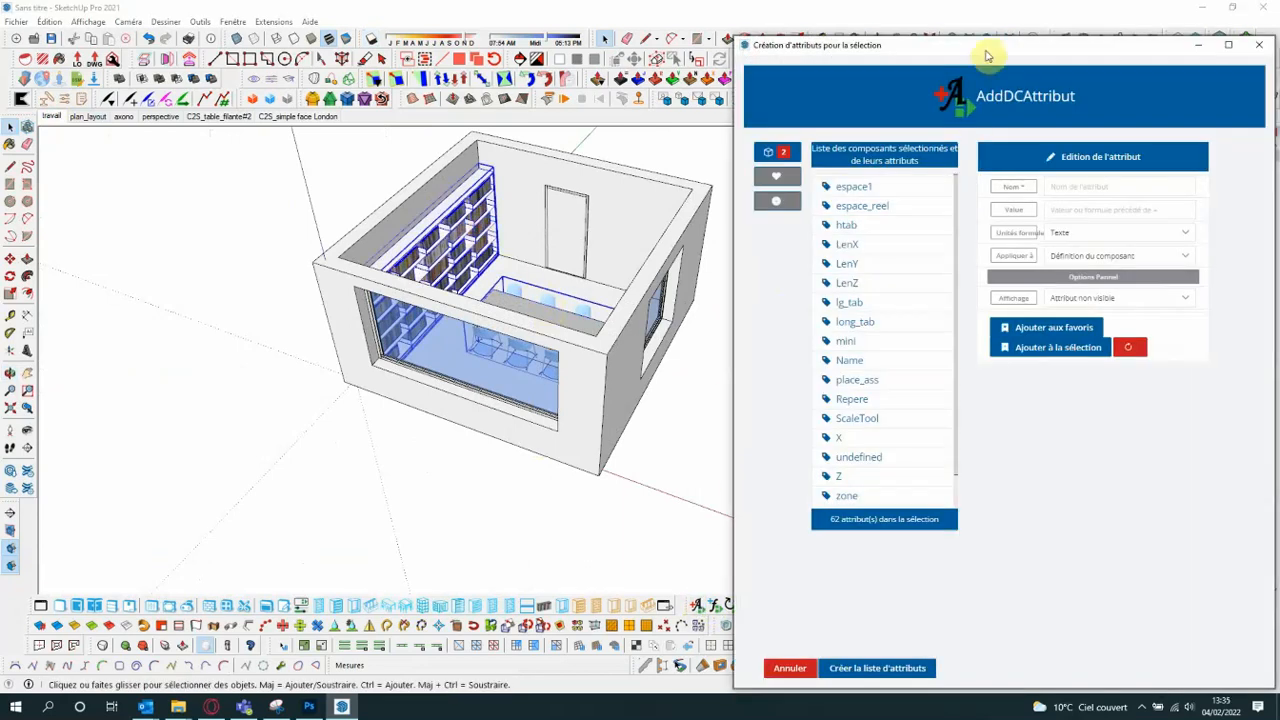
drag(987, 49, 647, 12)
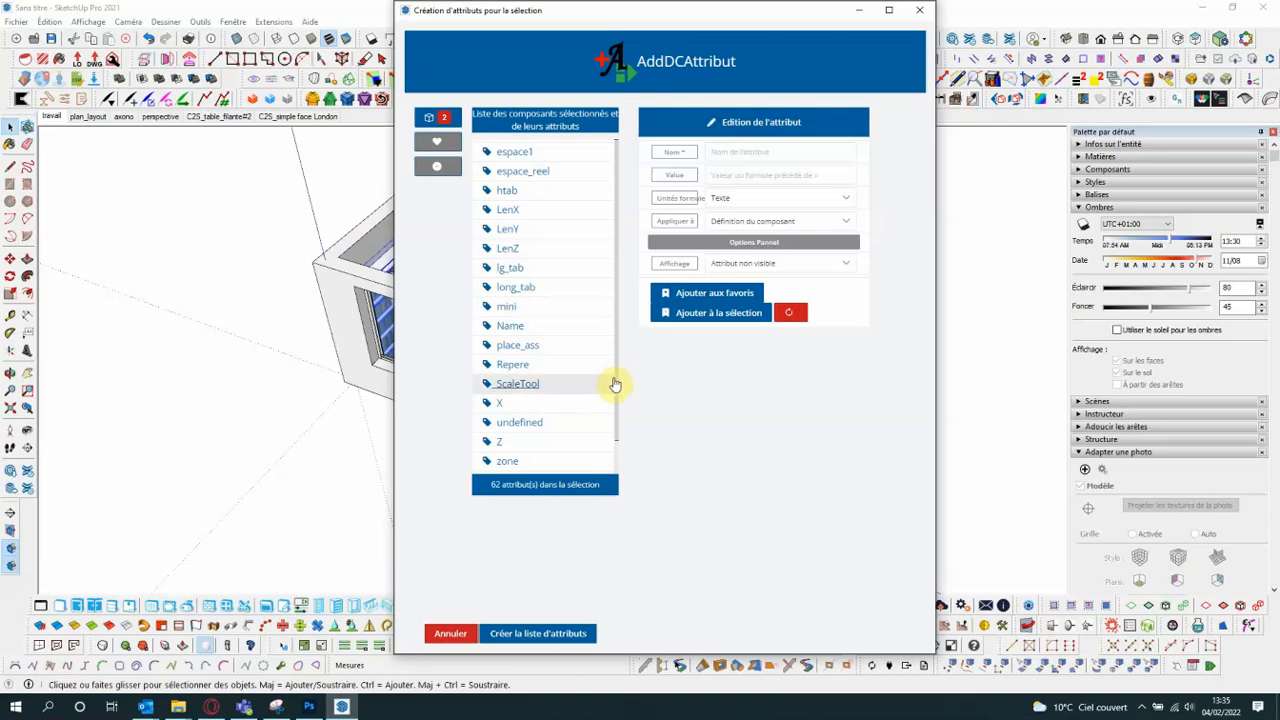
- Set the zone attribute's value to "bureau", add it to the selection and create the attribute on both components
drag(618, 402, 622, 467)
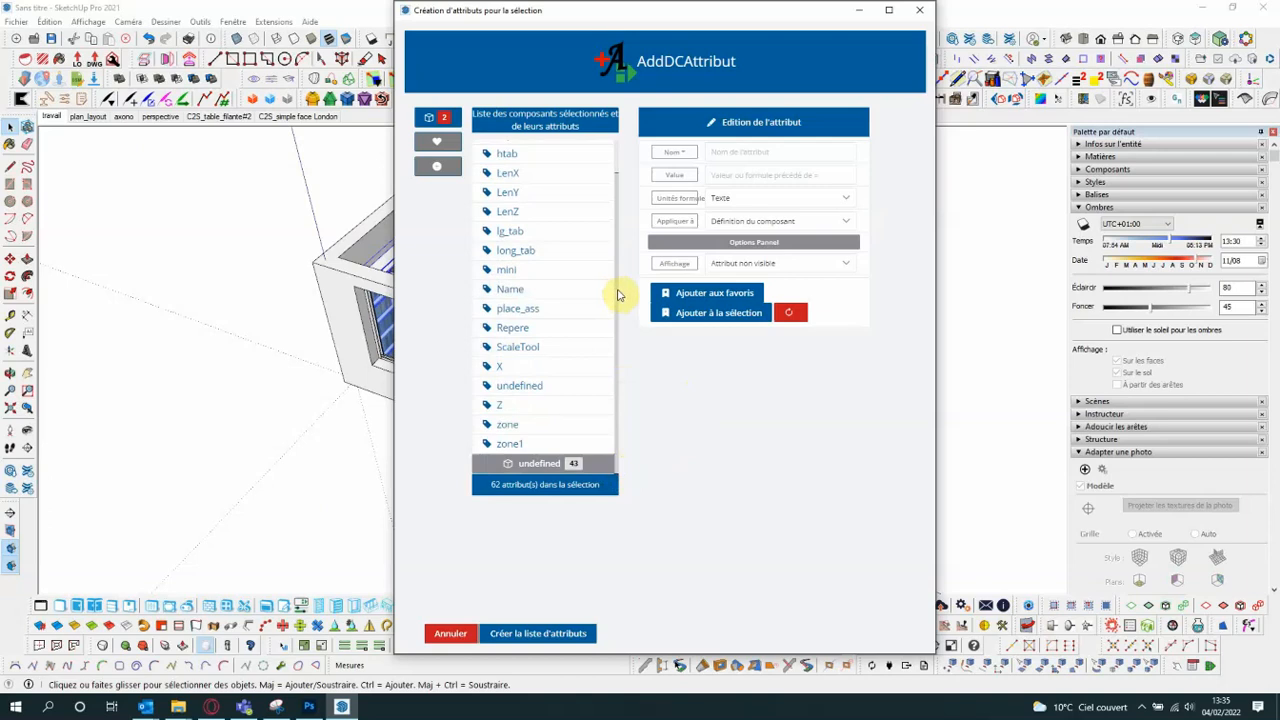
drag(617, 297, 612, 222)
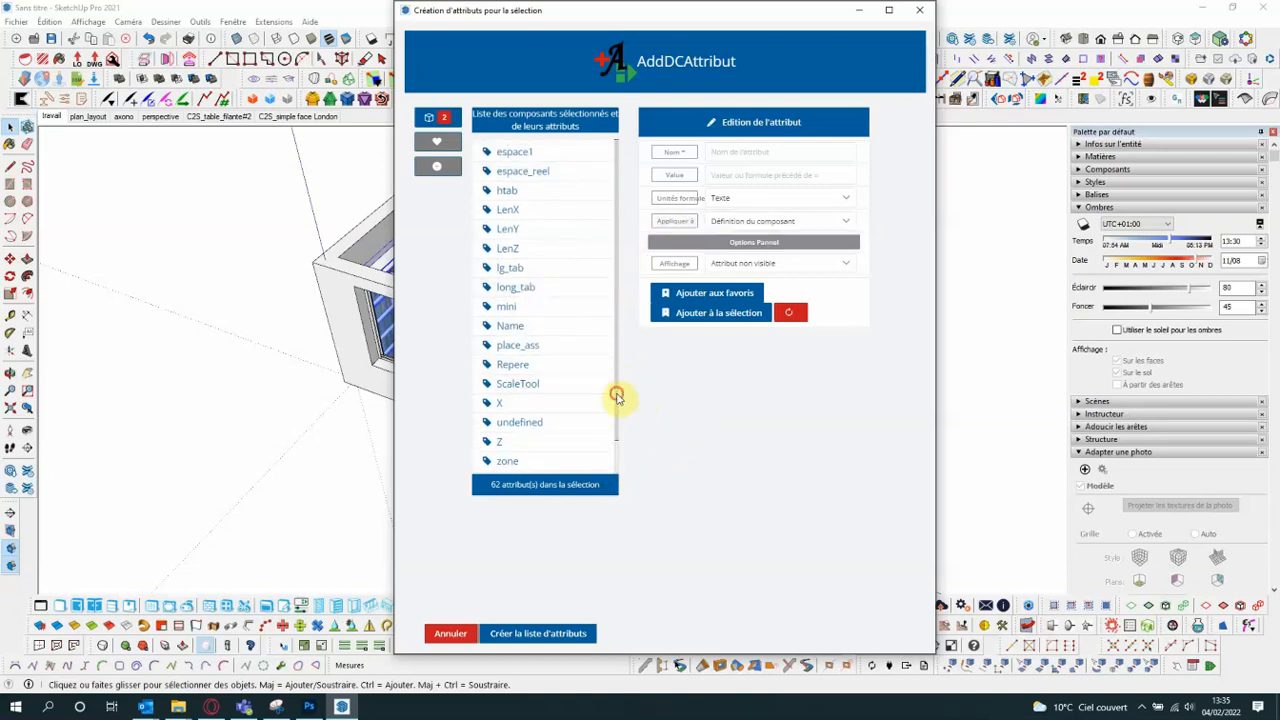
drag(616, 398, 621, 444)
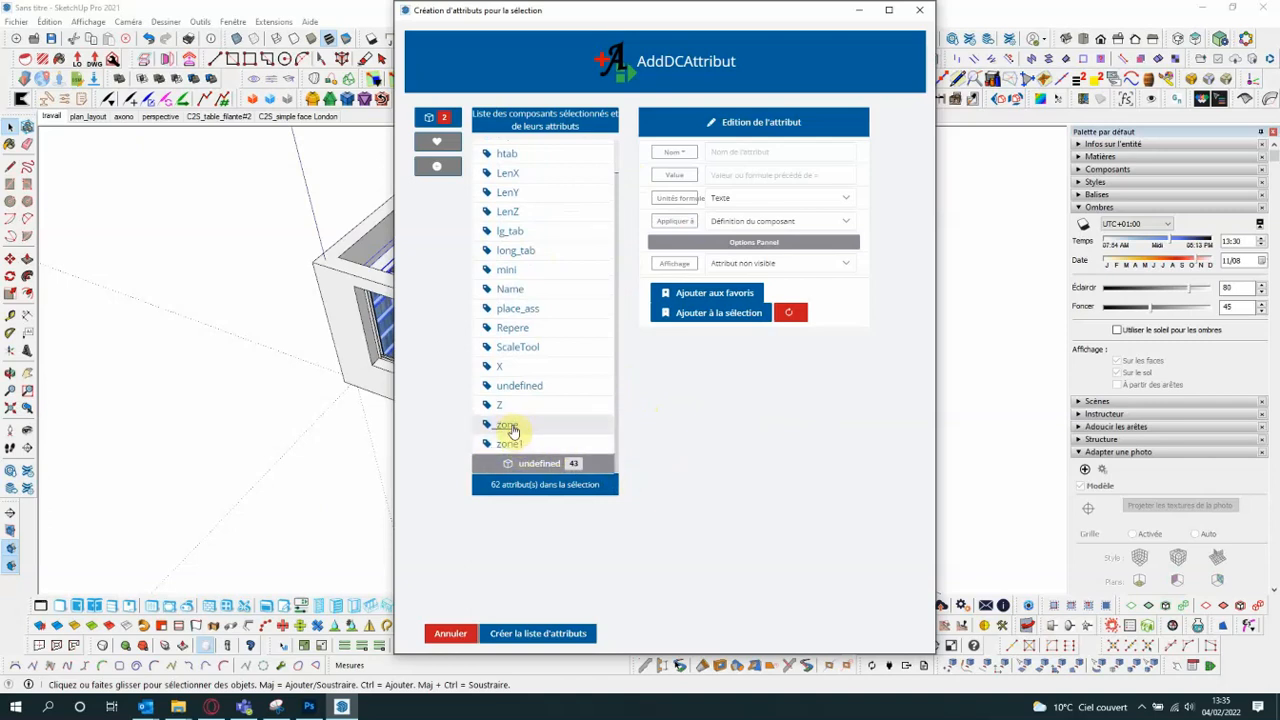
click(510, 428)
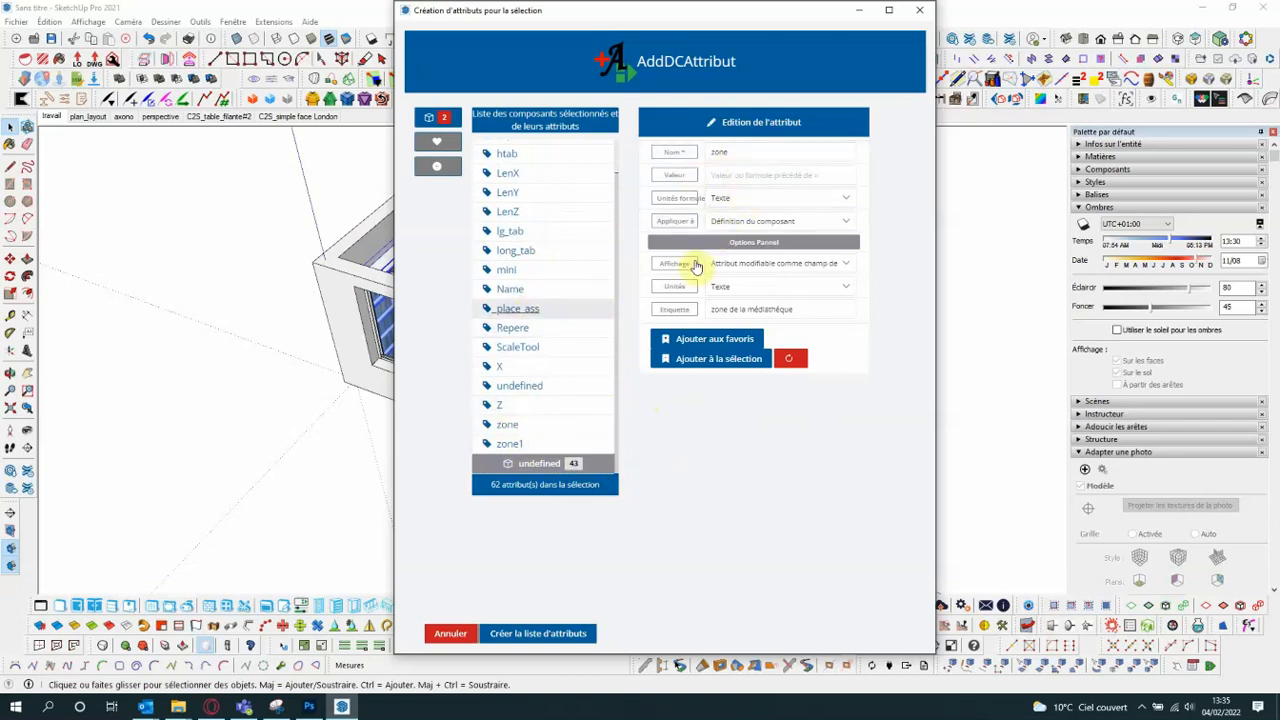
click(738, 174)
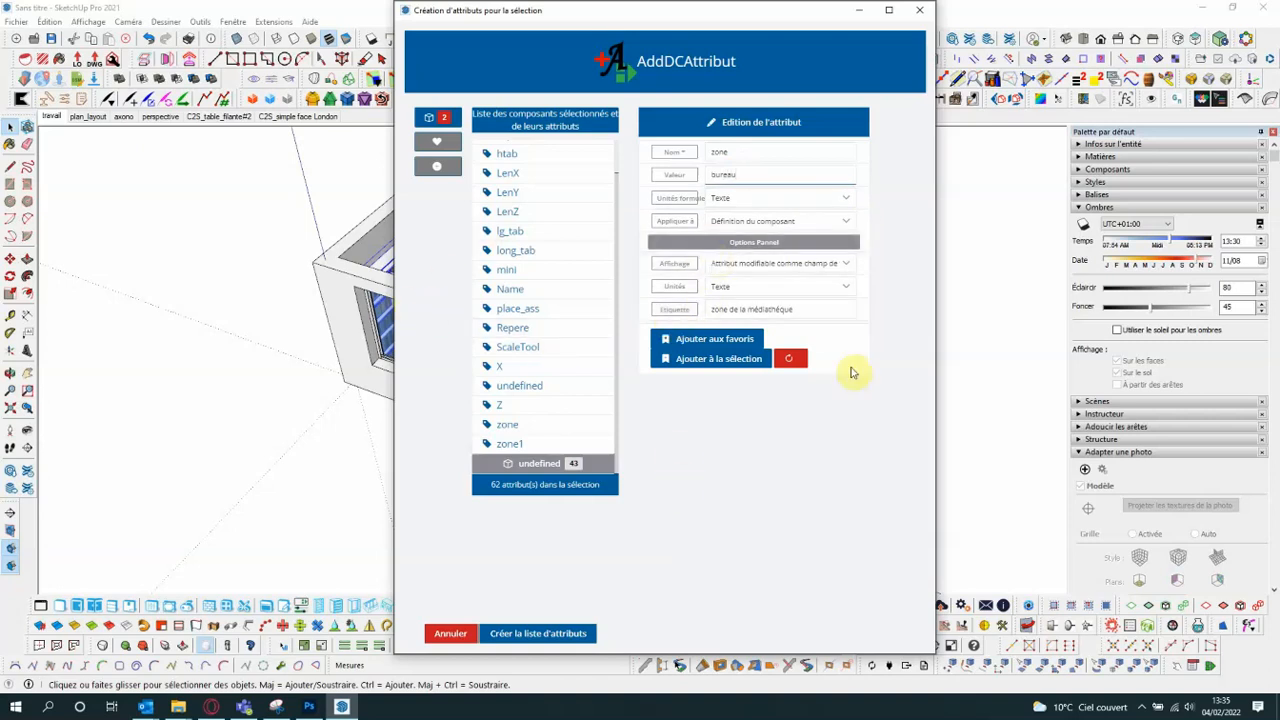
click(722, 360)
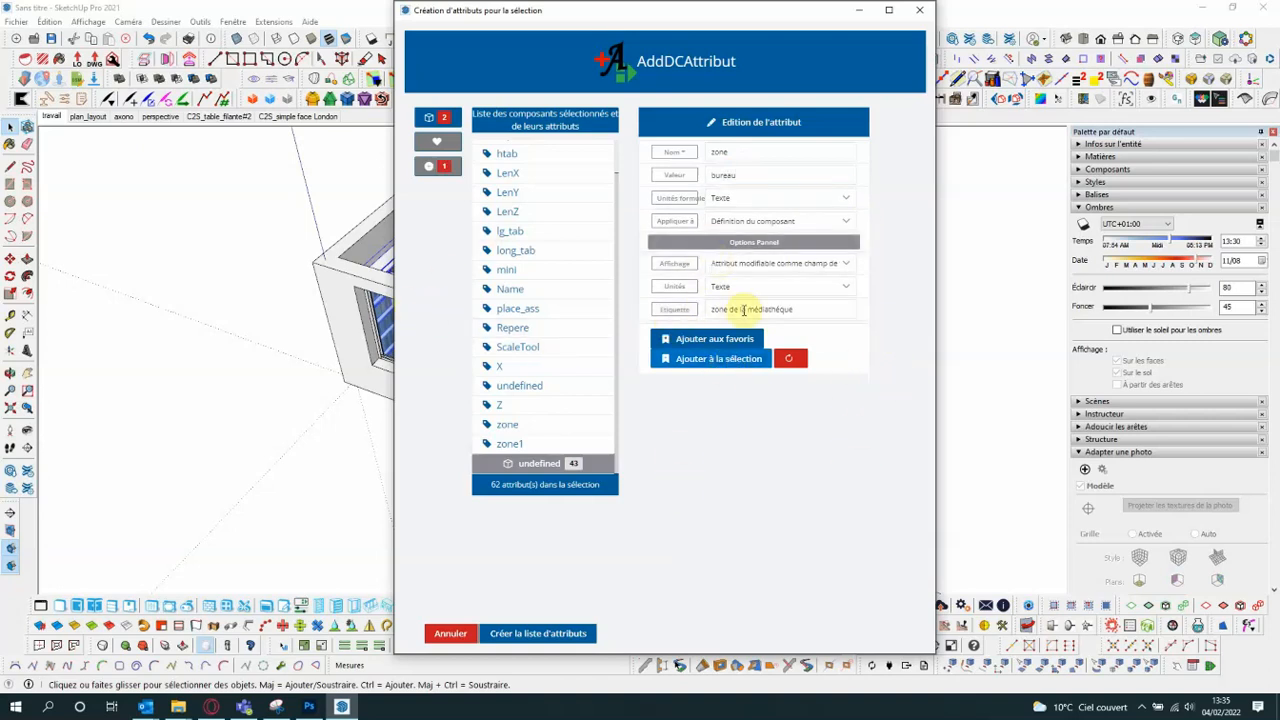
click(523, 634)
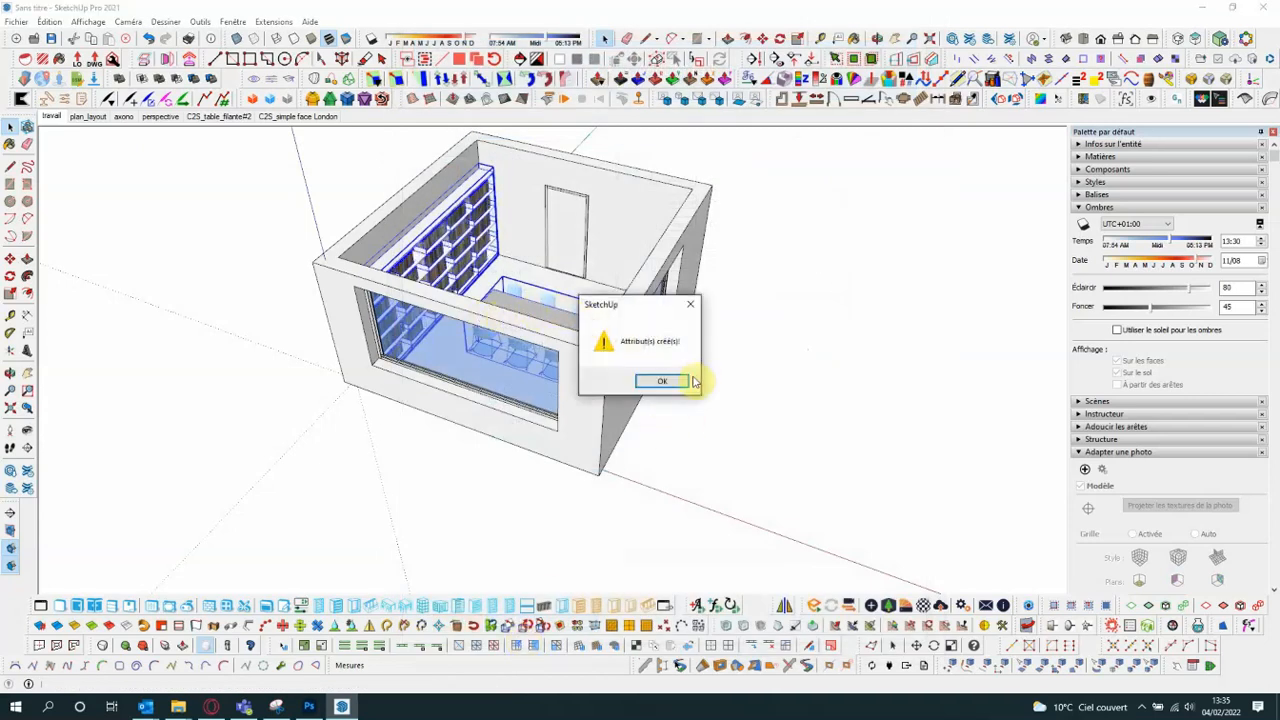
click(665, 385)
click(694, 388)
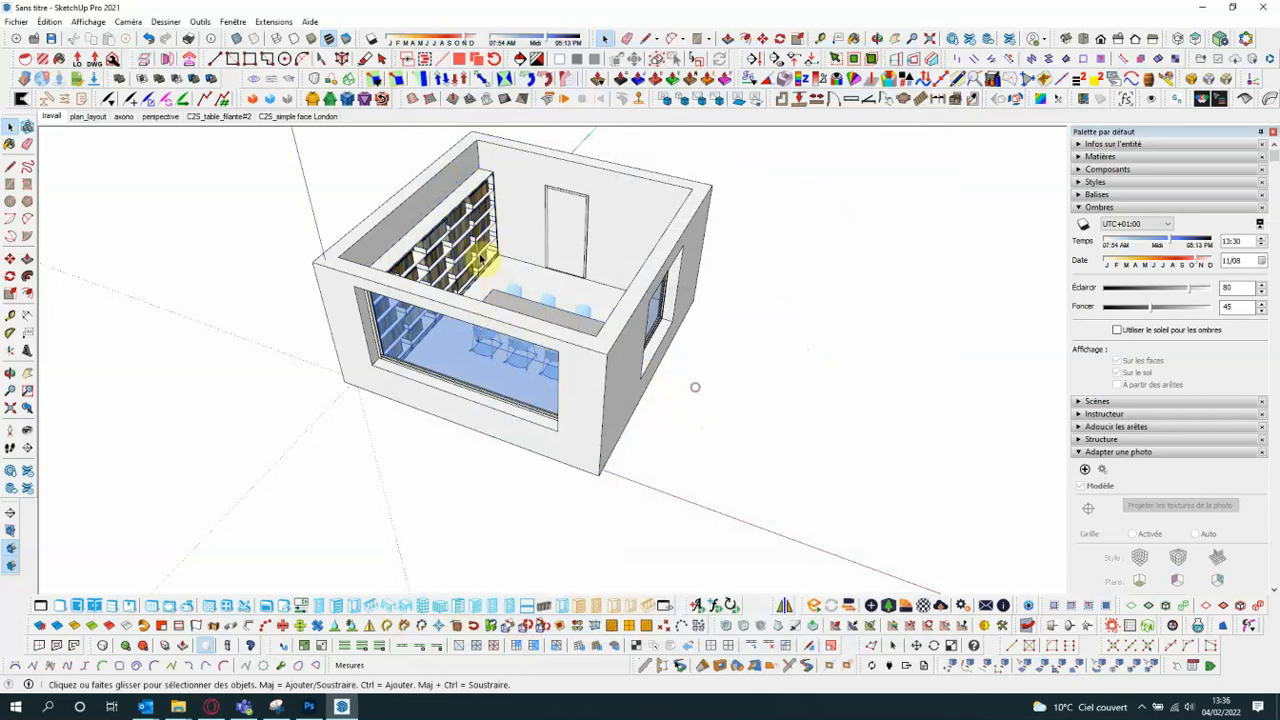
- Check the bookcase's zone and zone1 values in its dynamic component attributes
middle_drag(694, 388, 530, 262)
click(490, 244)
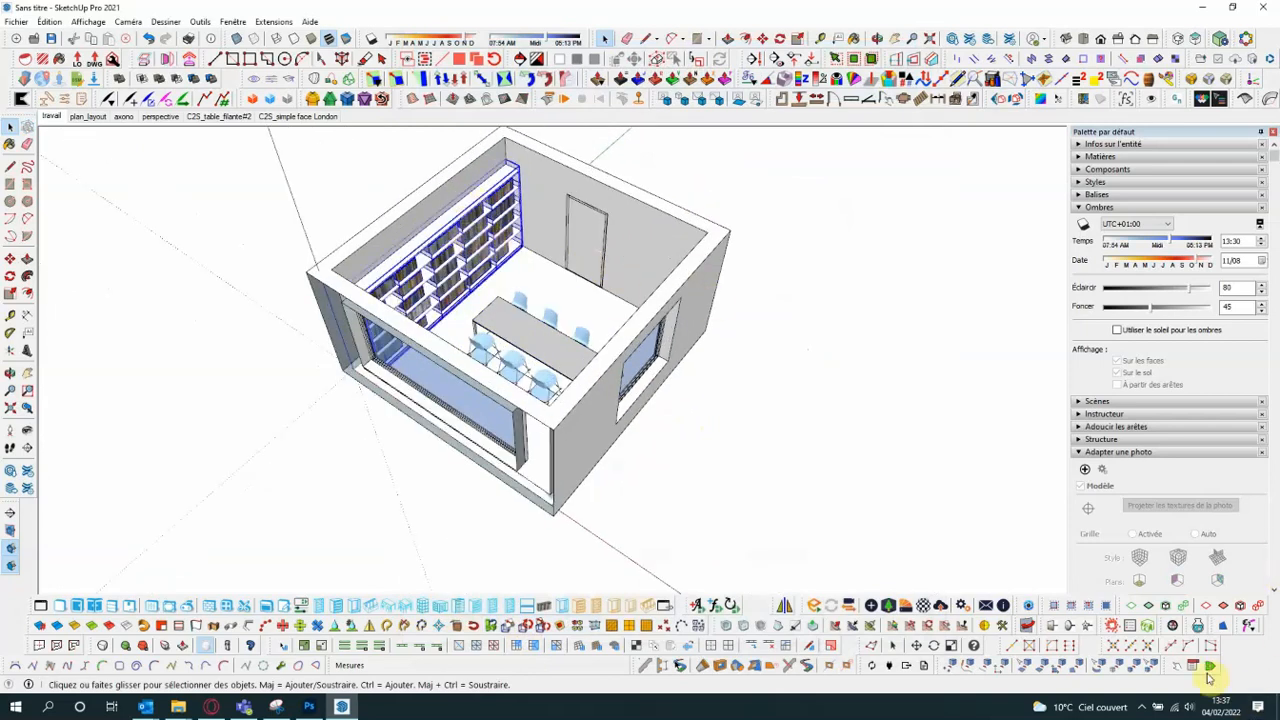
click(1209, 670)
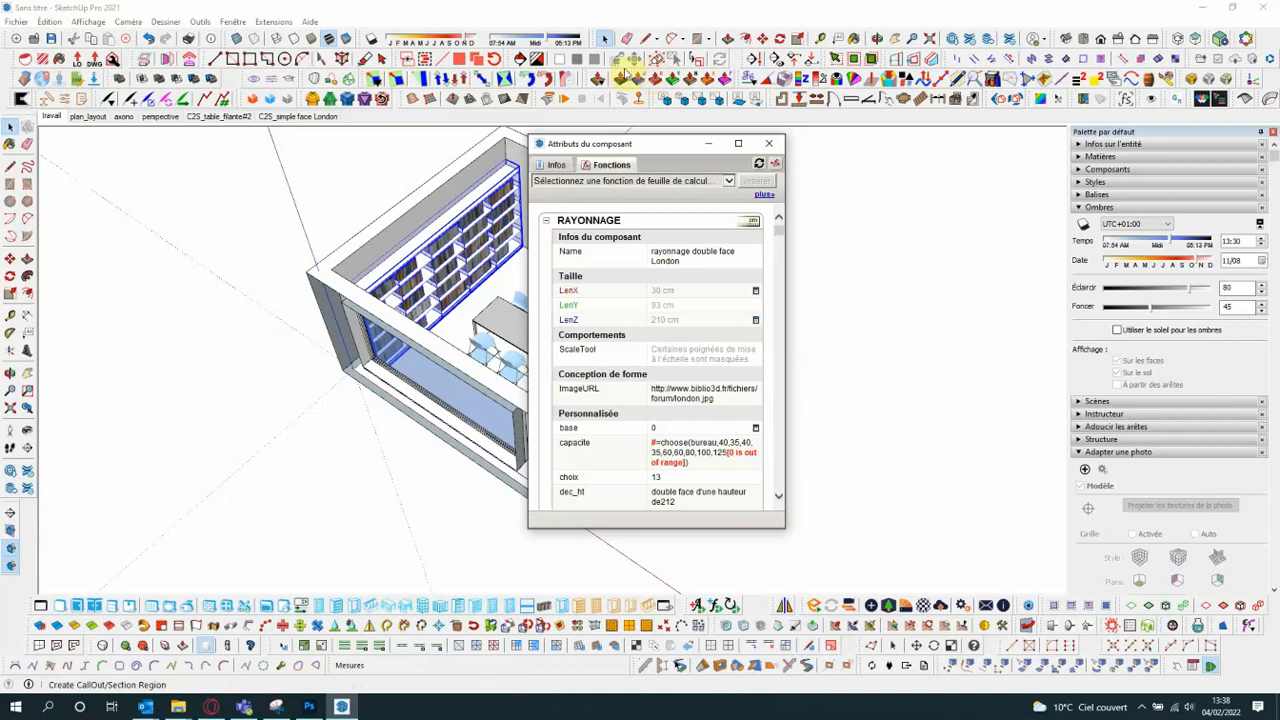
drag(652, 143, 797, 143)
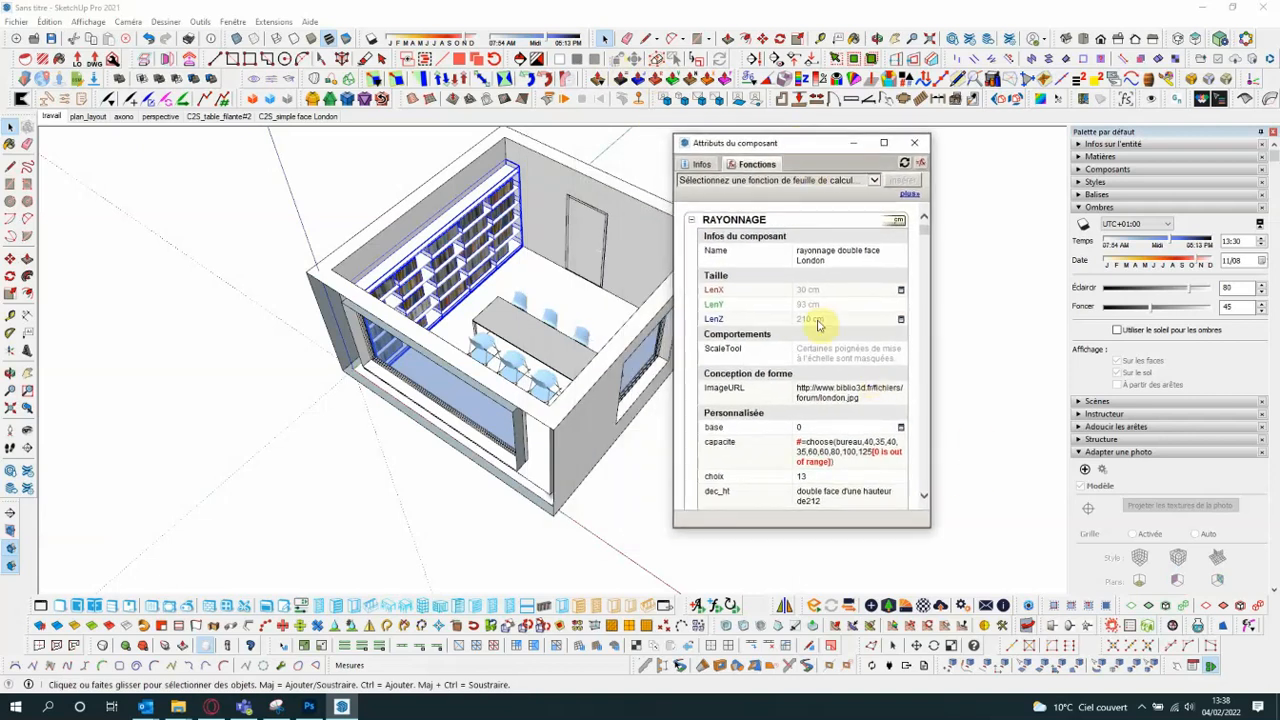
drag(923, 232, 924, 252)
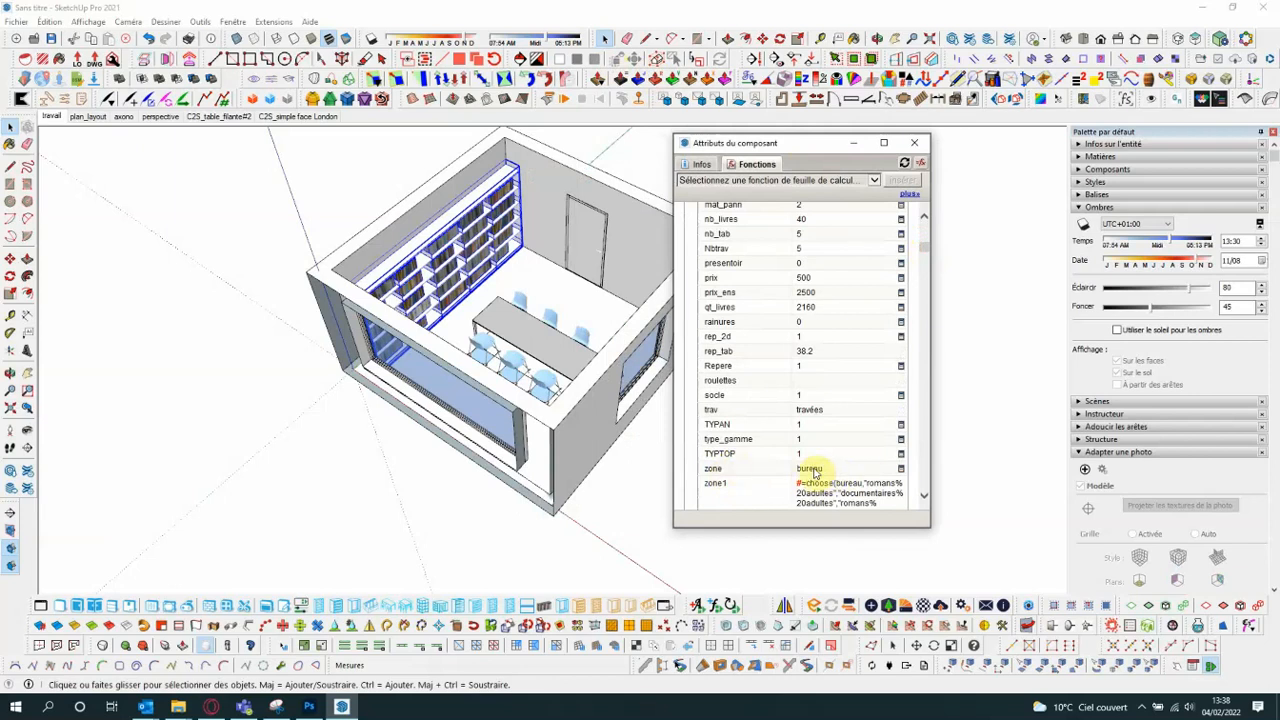
- Check the table's zone and zone1 values in its dynamic component attributes, and close the attribute window
click(560, 355)
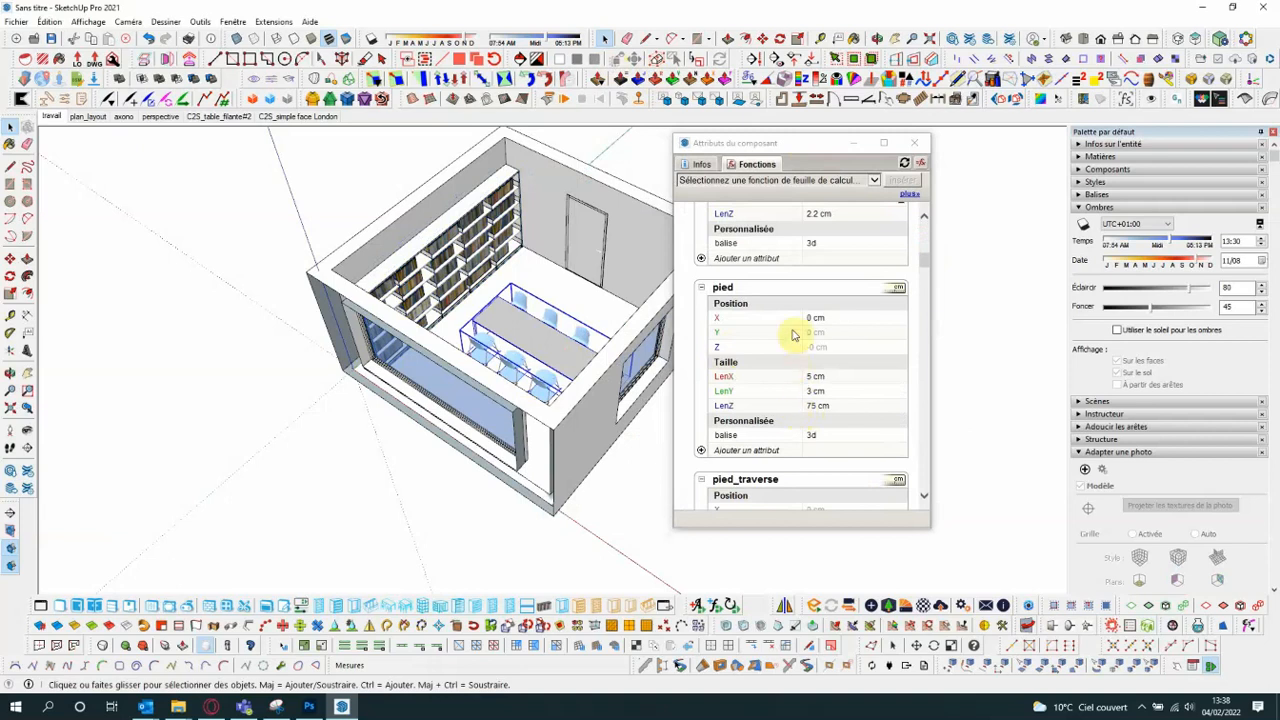
scroll(800, 335, up, 10)
scroll(812, 310, down, 3)
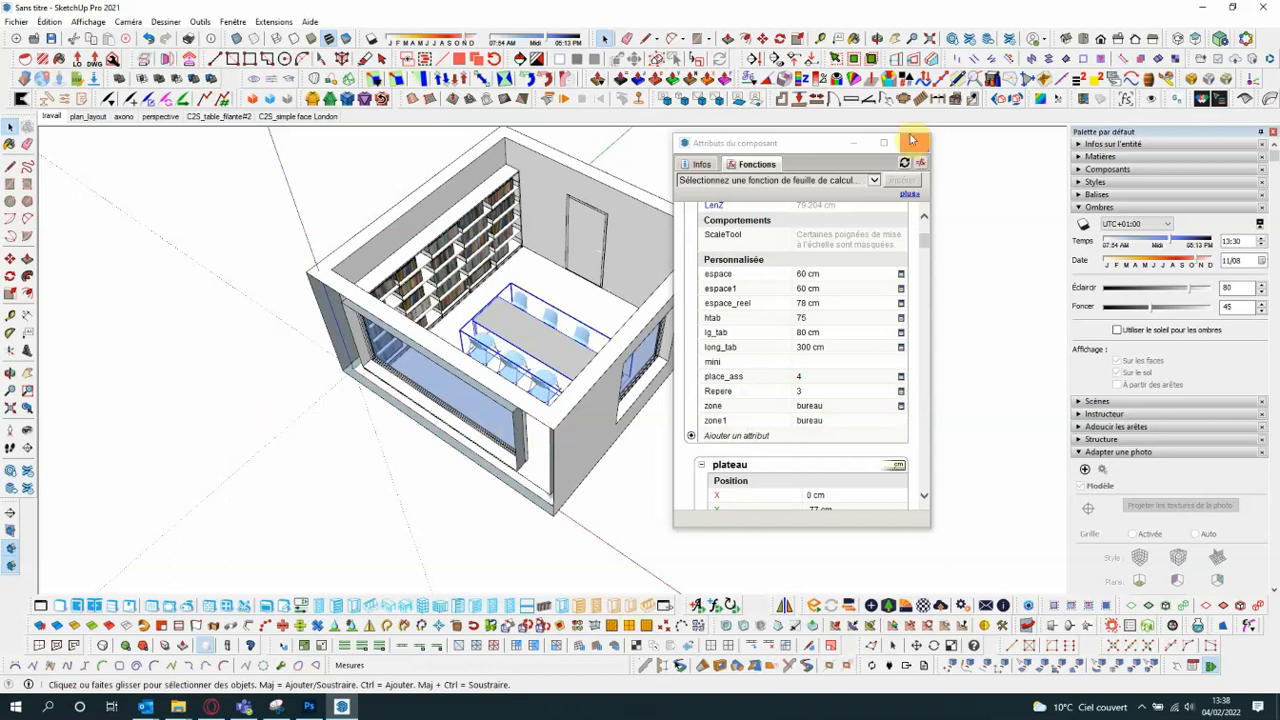
drag(829, 142, 922, 135)
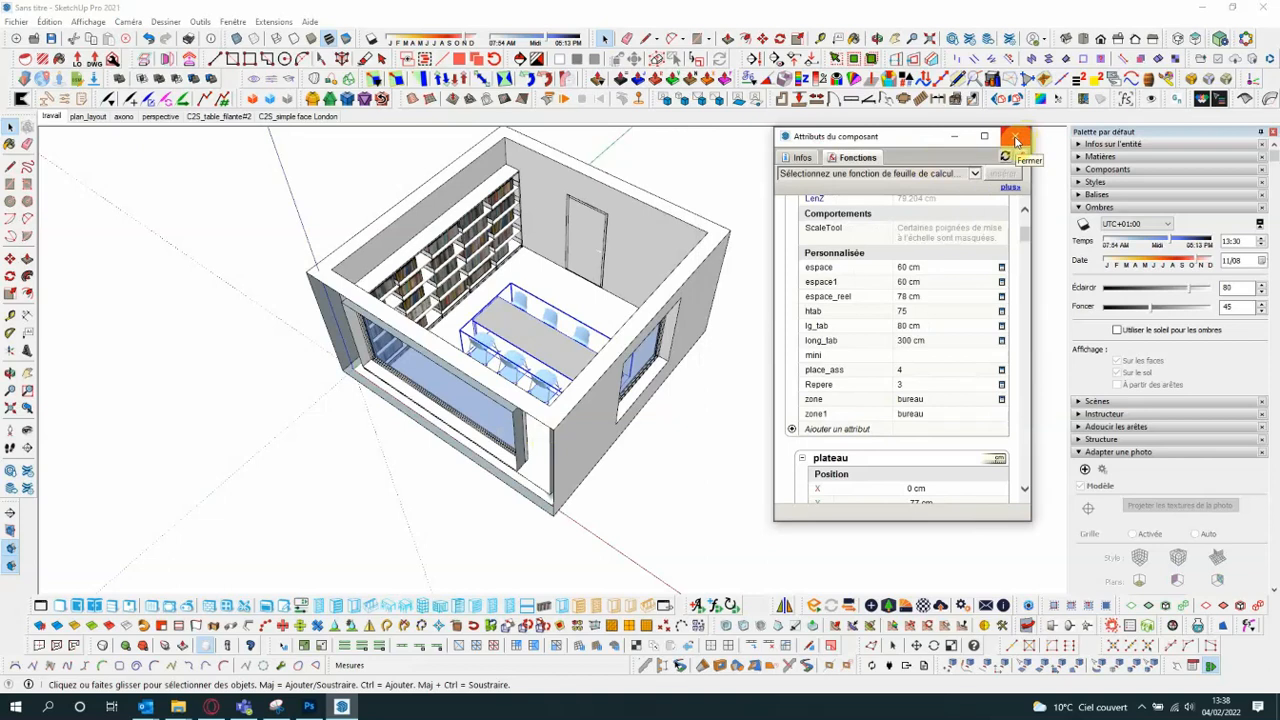
click(1016, 140)
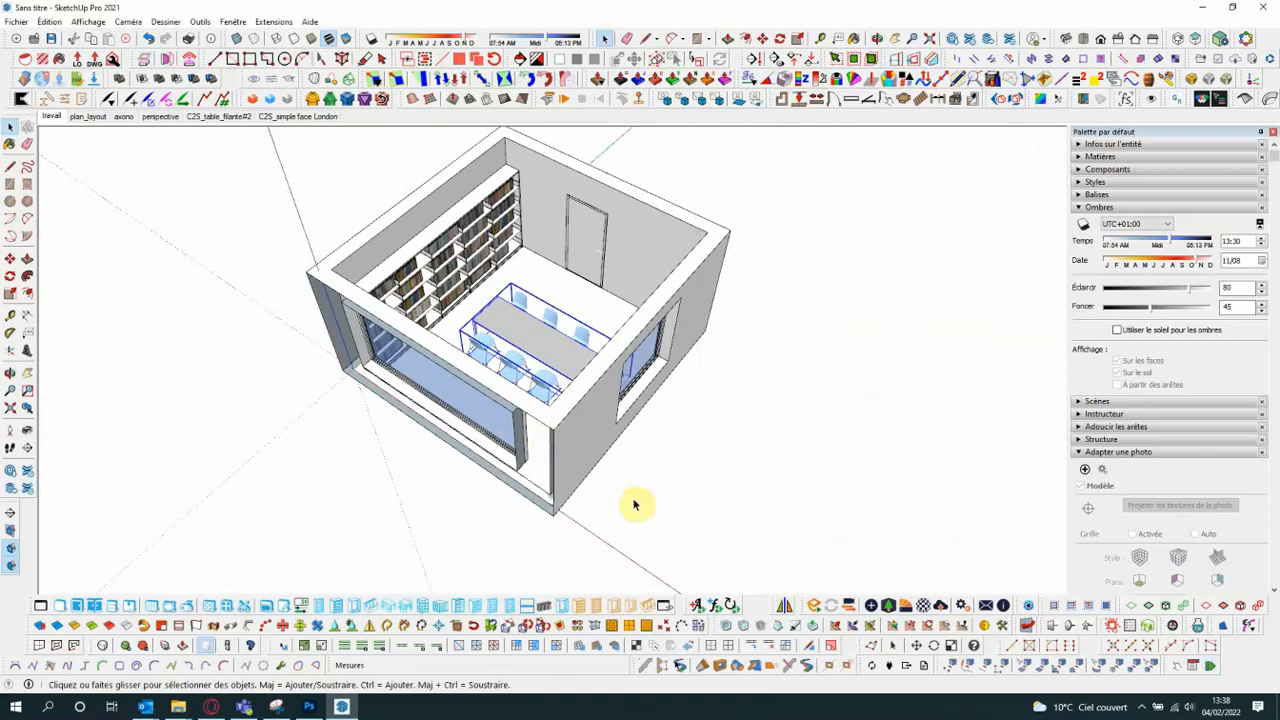
- Open the list of added dynamic component functions and review its text and 3D text functions
click(715, 605)
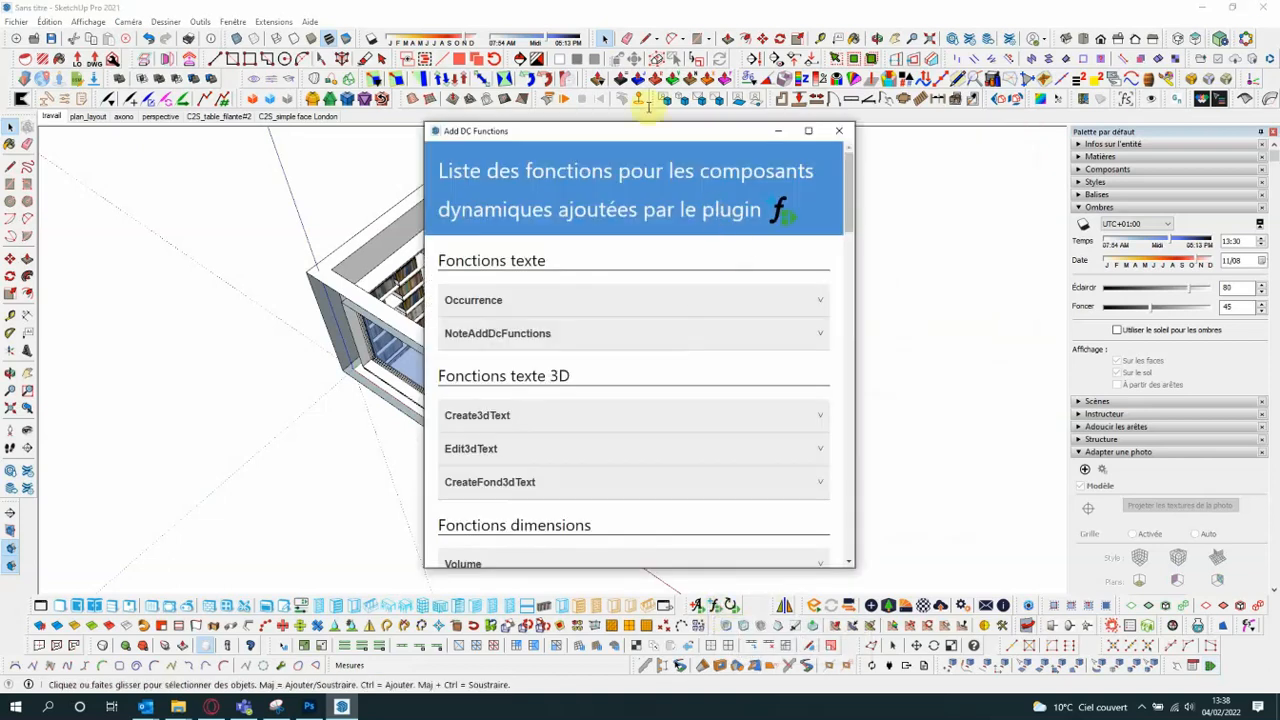
drag(634, 134, 788, 35)
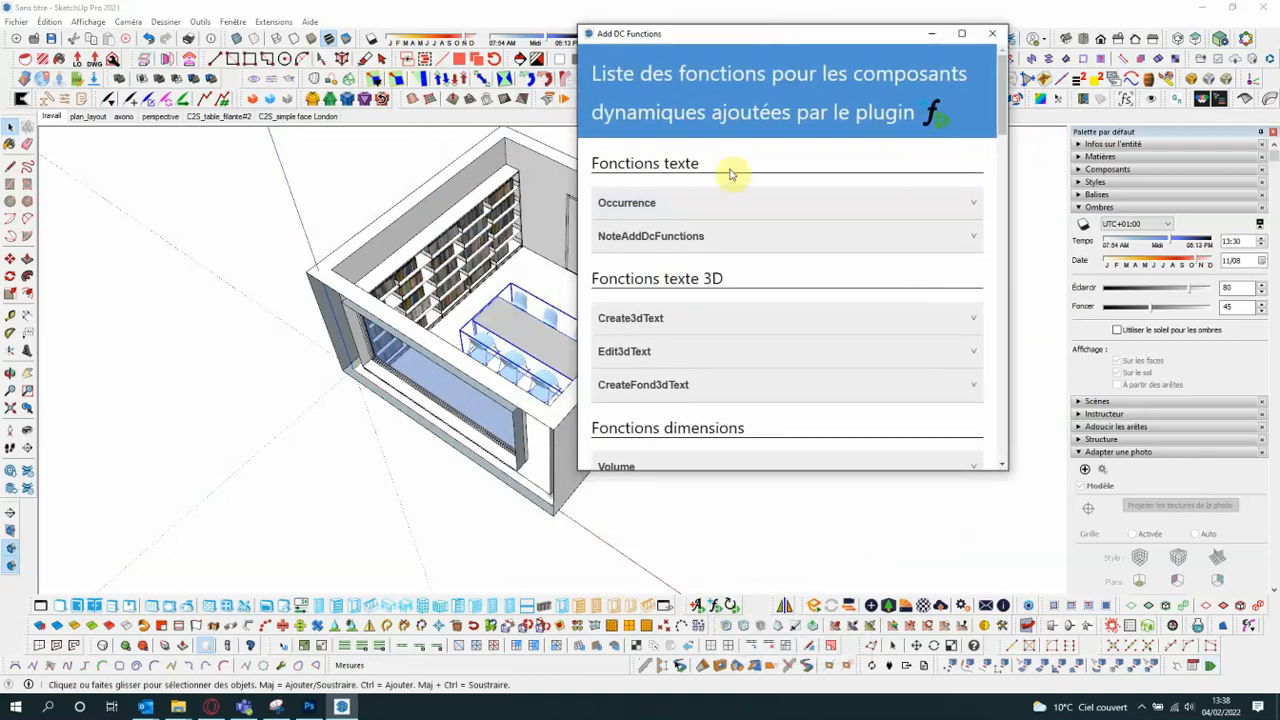
scroll(730, 175, down, 5)
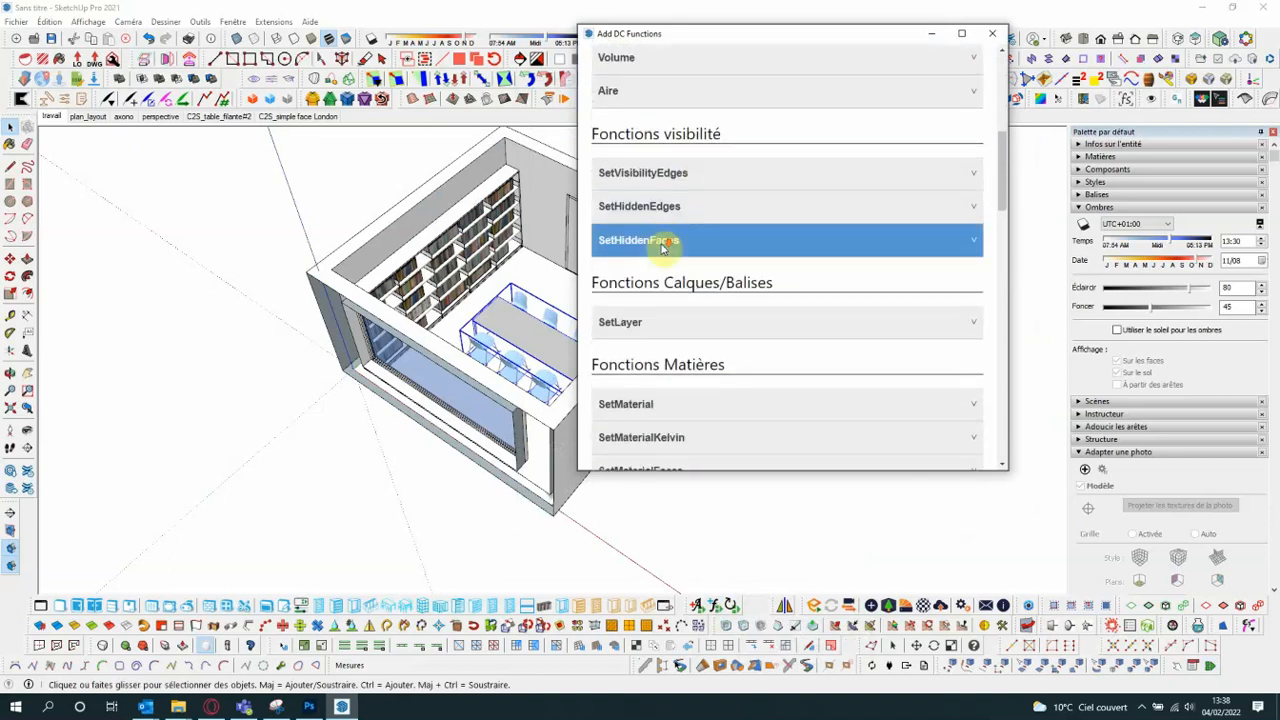
scroll(934, 114, down, 1)
scroll(940, 103, up, 5)
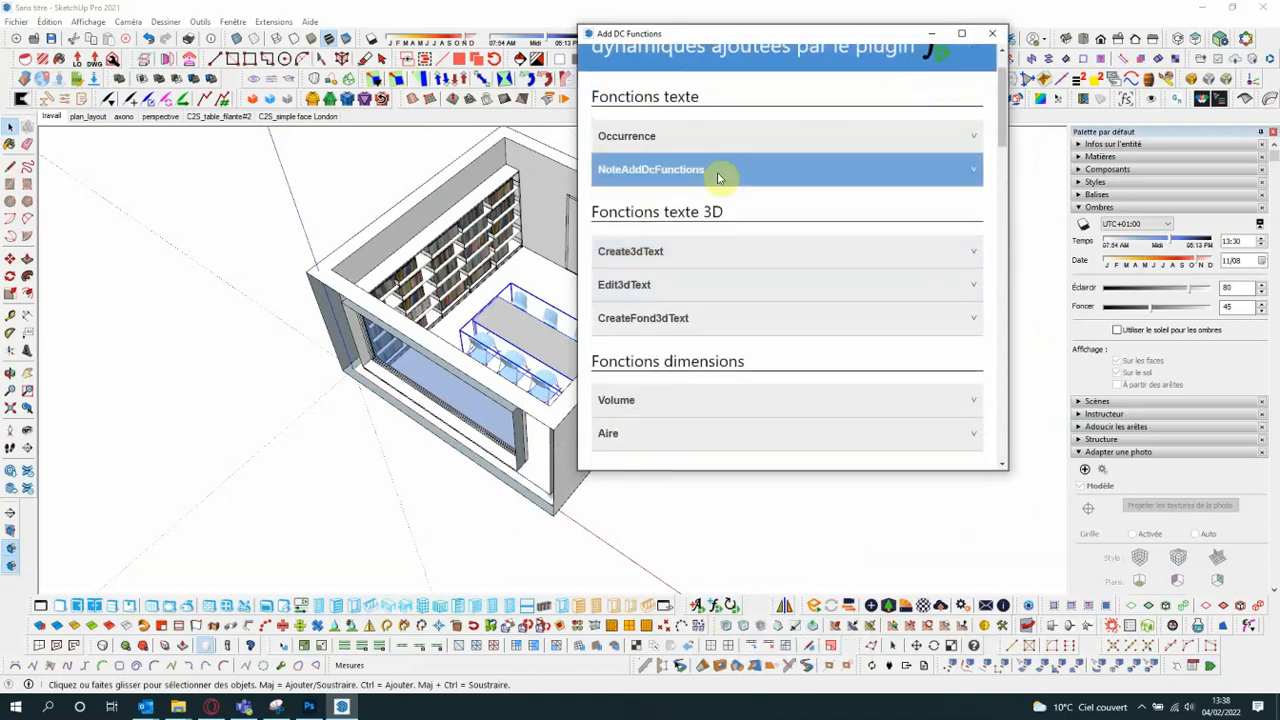
scroll(714, 223, up, 1)
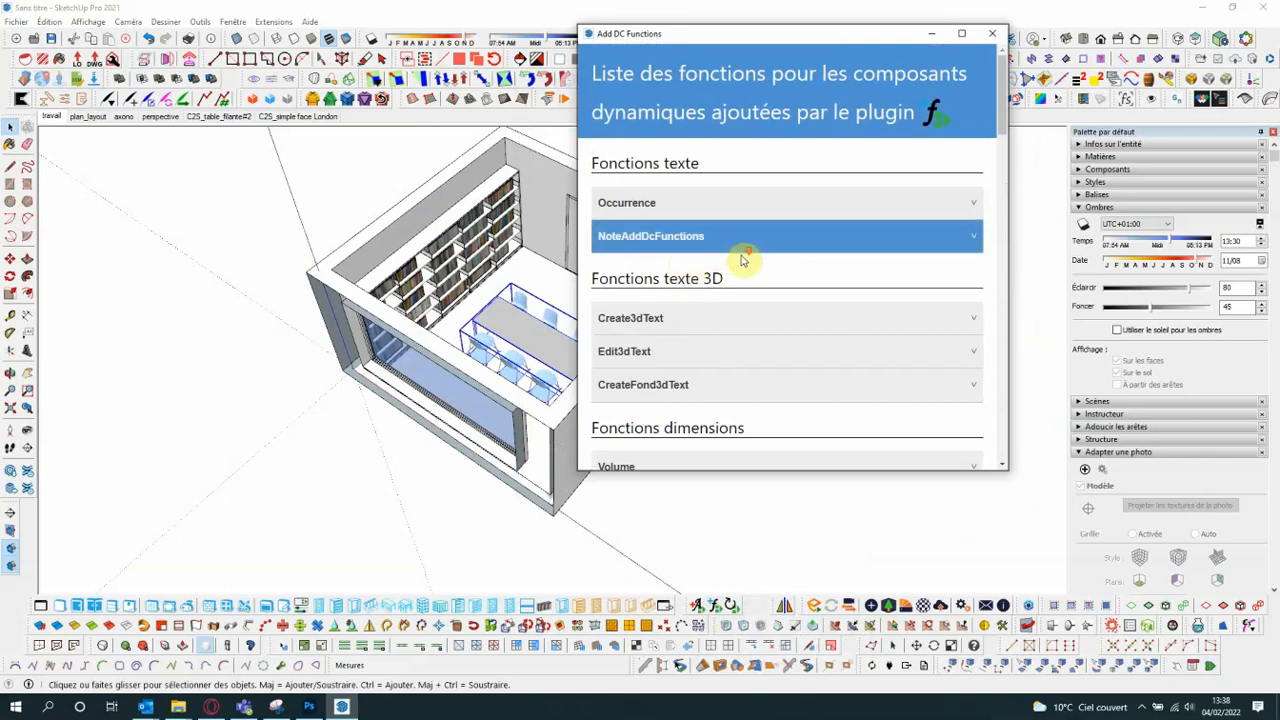
scroll(737, 257, down, 2)
scroll(741, 258, up, 2)
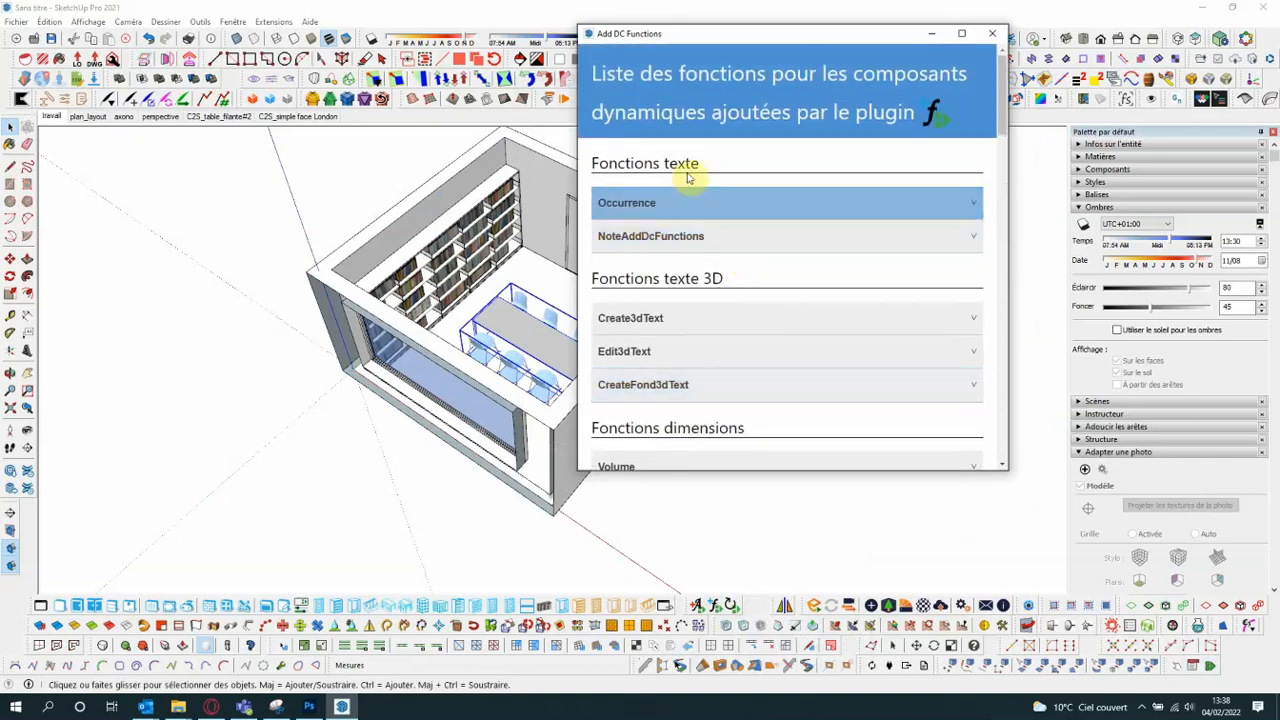
scroll(680, 277, down, 1)
click(680, 277)
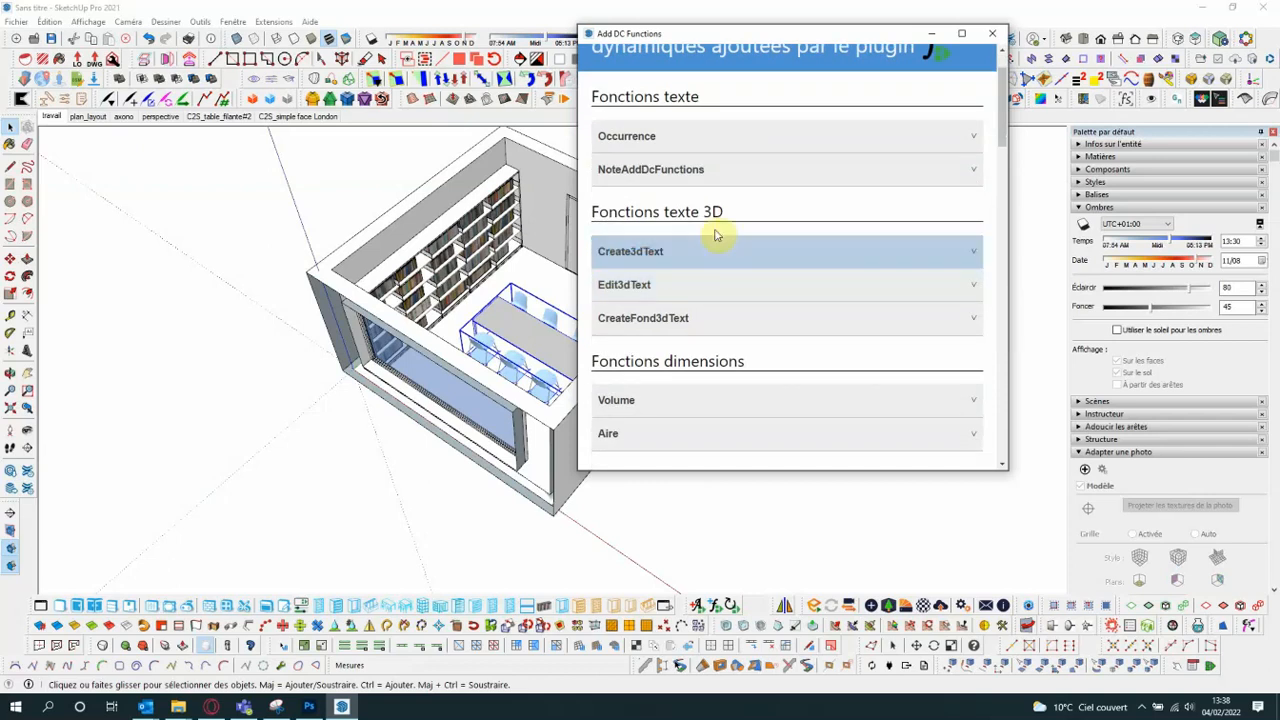
- Review the dimension functions Volume and Aire in the function list
scroll(690, 235, down, 2)
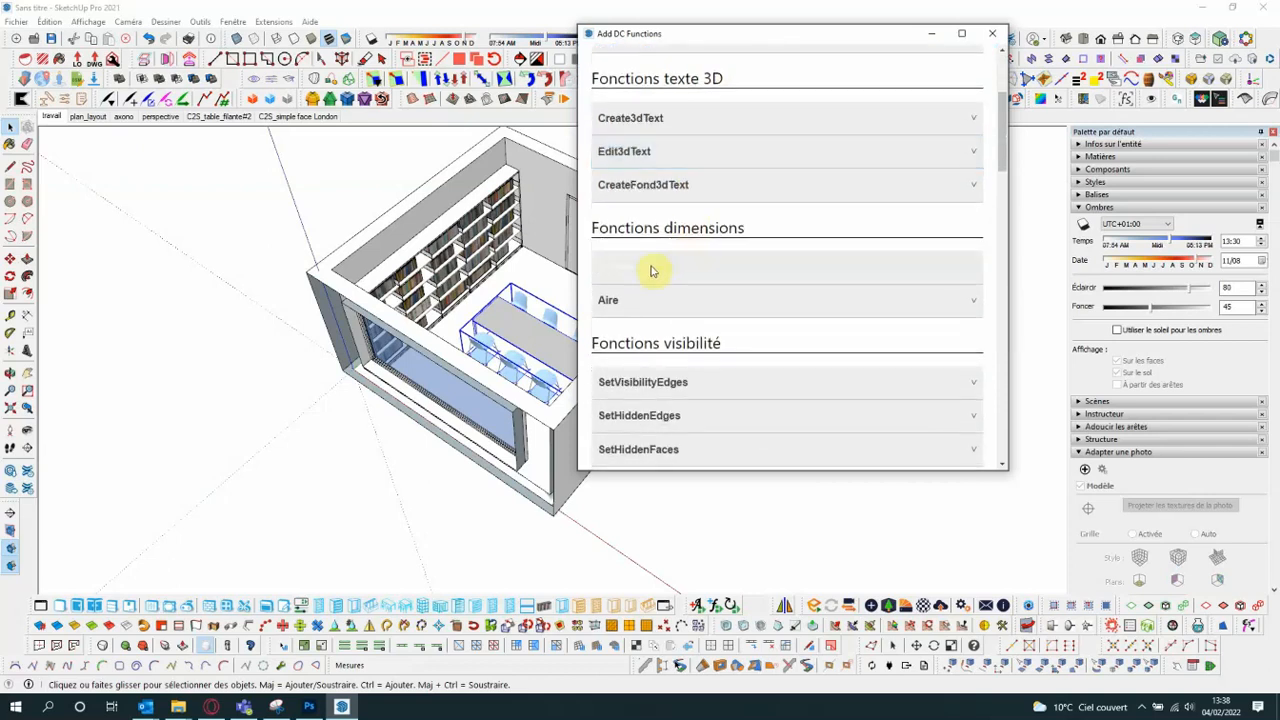
click(757, 300)
click(751, 268)
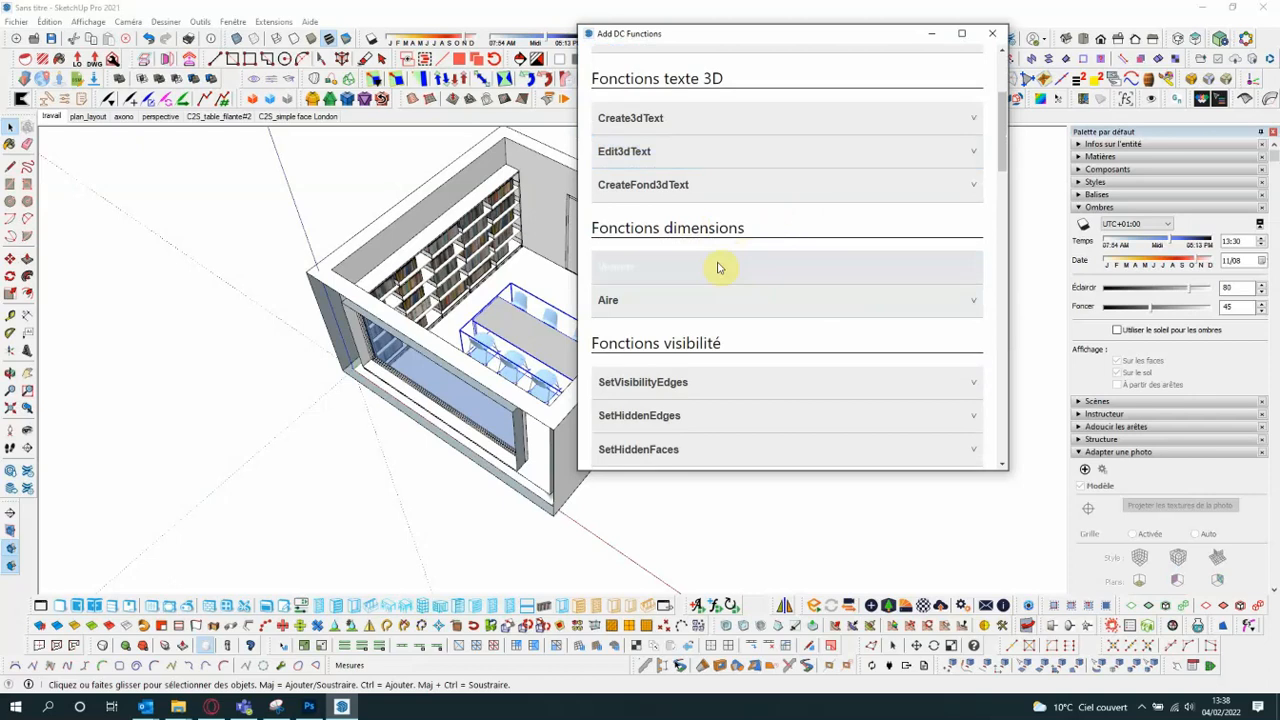
click(660, 262)
click(634, 276)
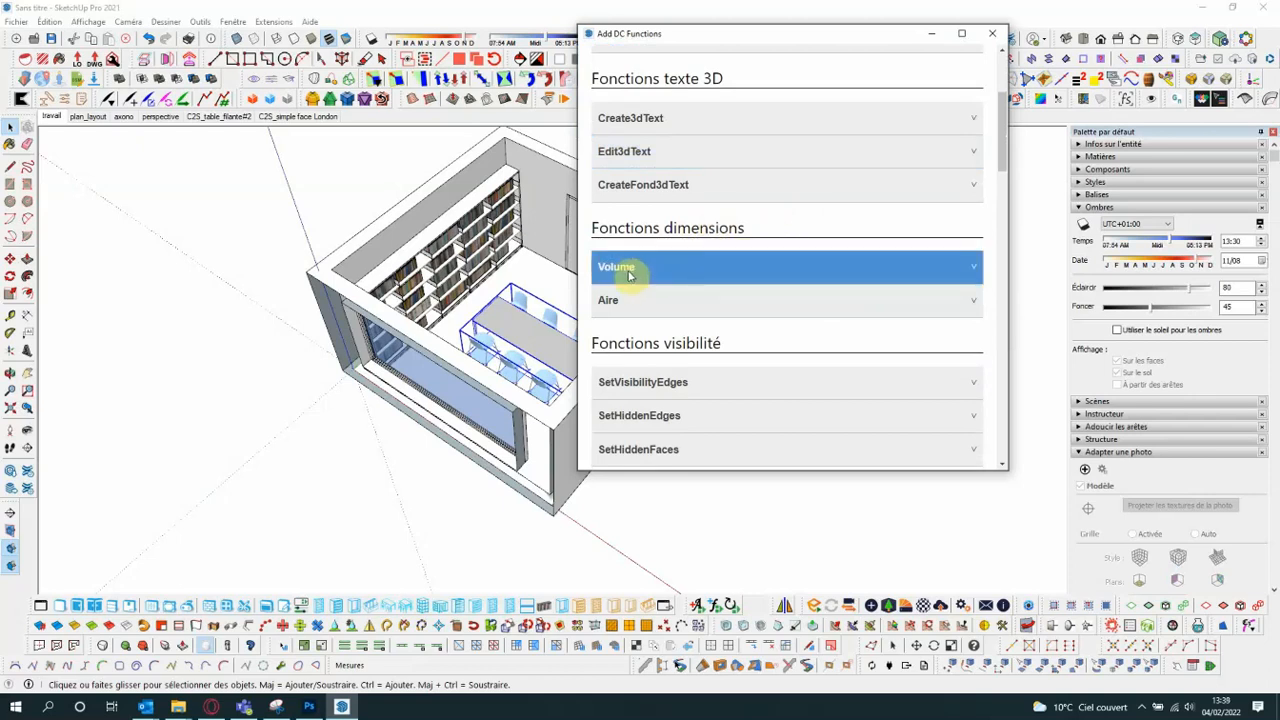
click(651, 299)
- Examine the visibility, layer and material functions in the function list
scroll(771, 257, down, 1)
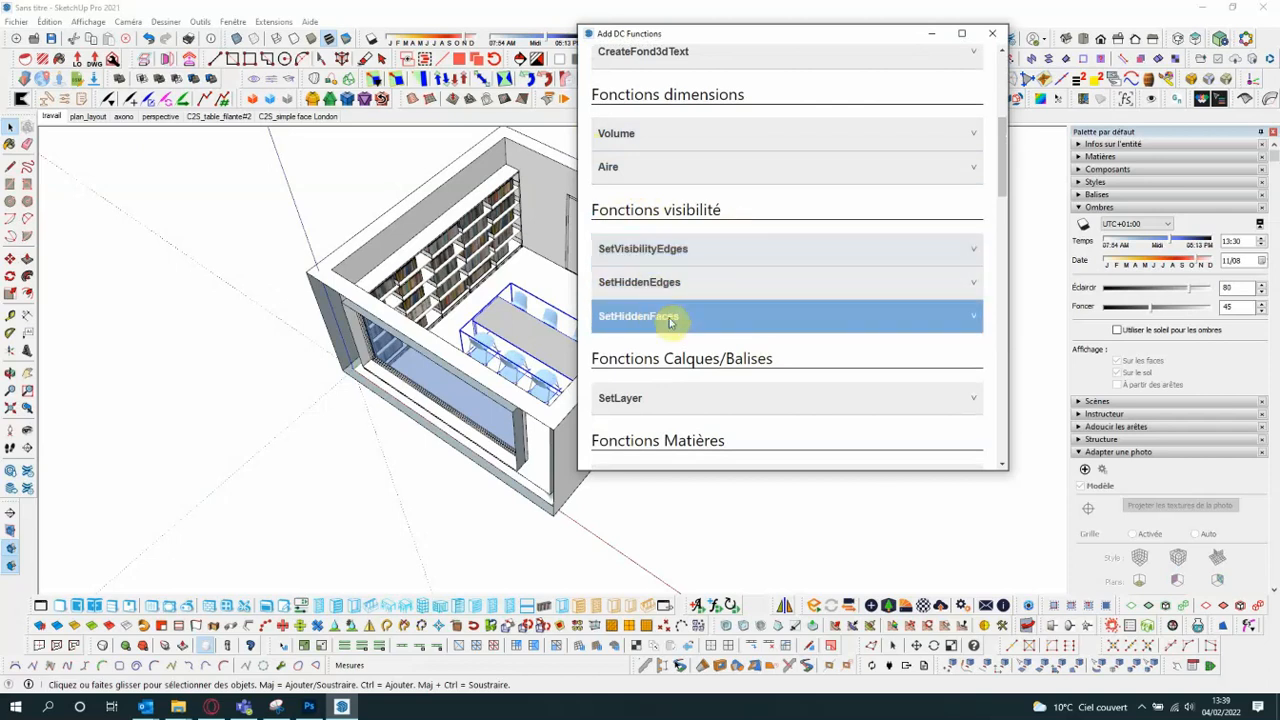
scroll(670, 320, down, 1)
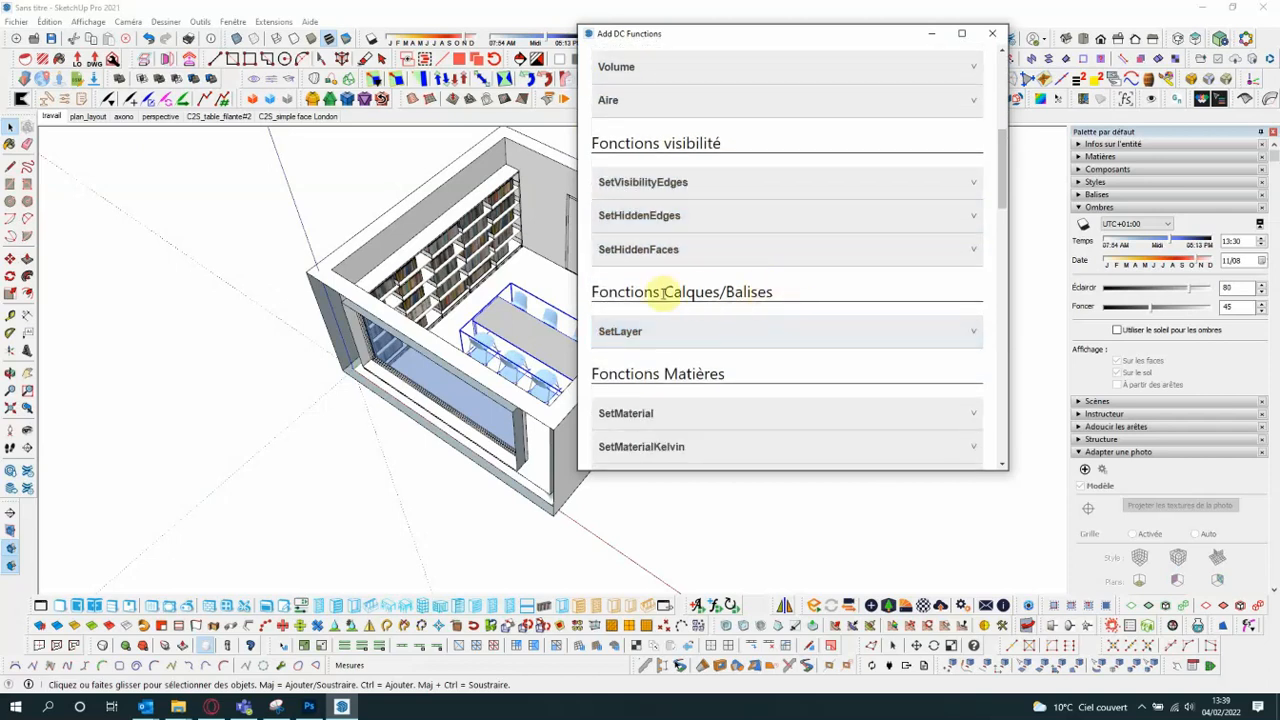
scroll(740, 280, down, 2)
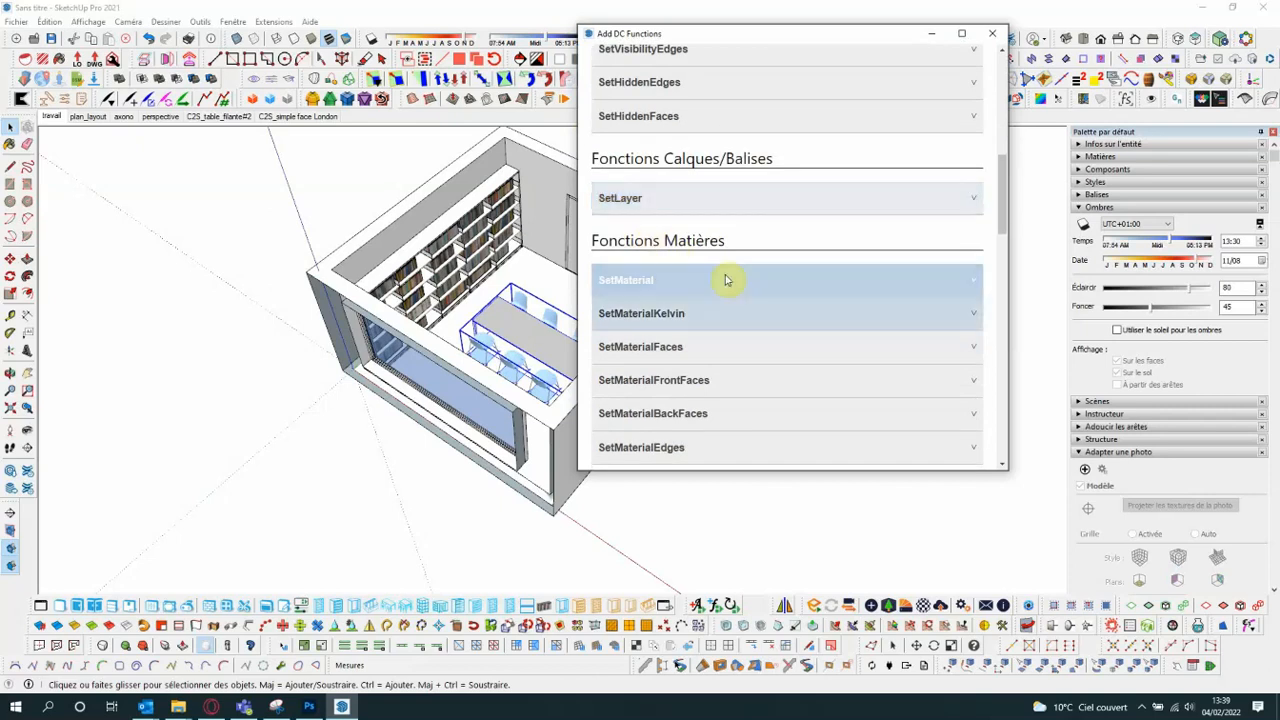
click(645, 284)
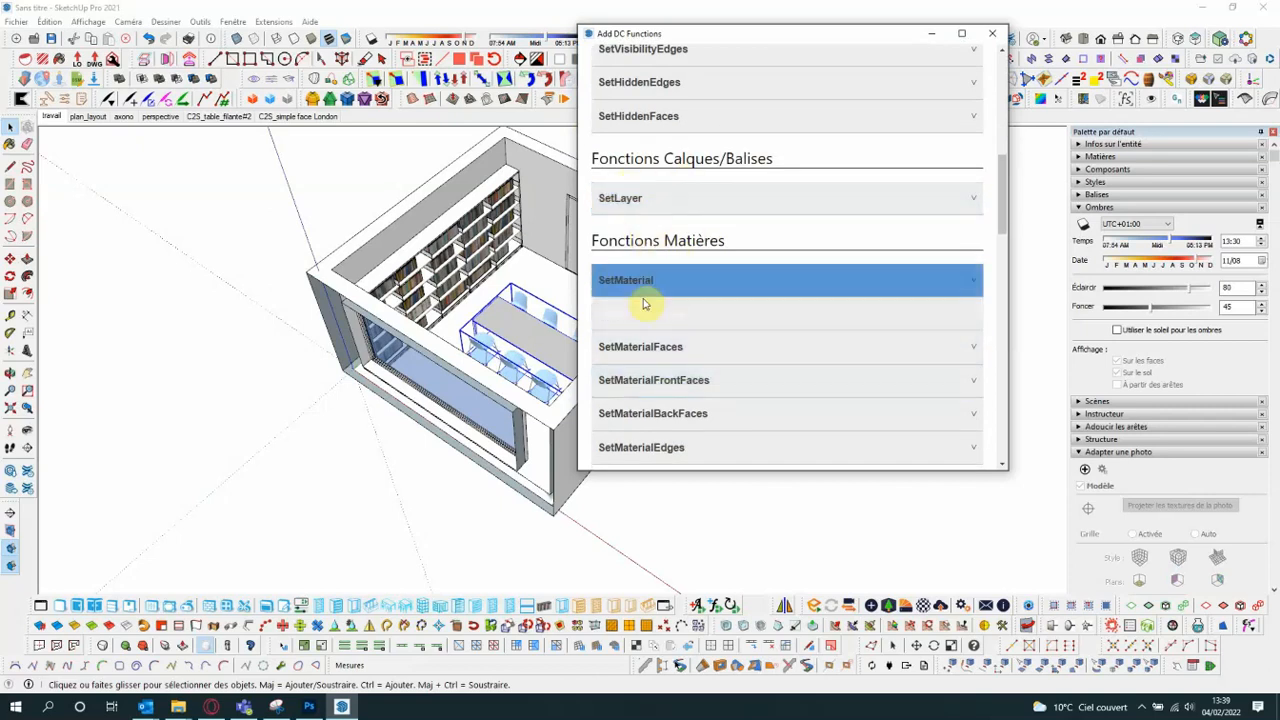
scroll(731, 274, down, 1)
click(709, 249)
scroll(705, 255, down, 2)
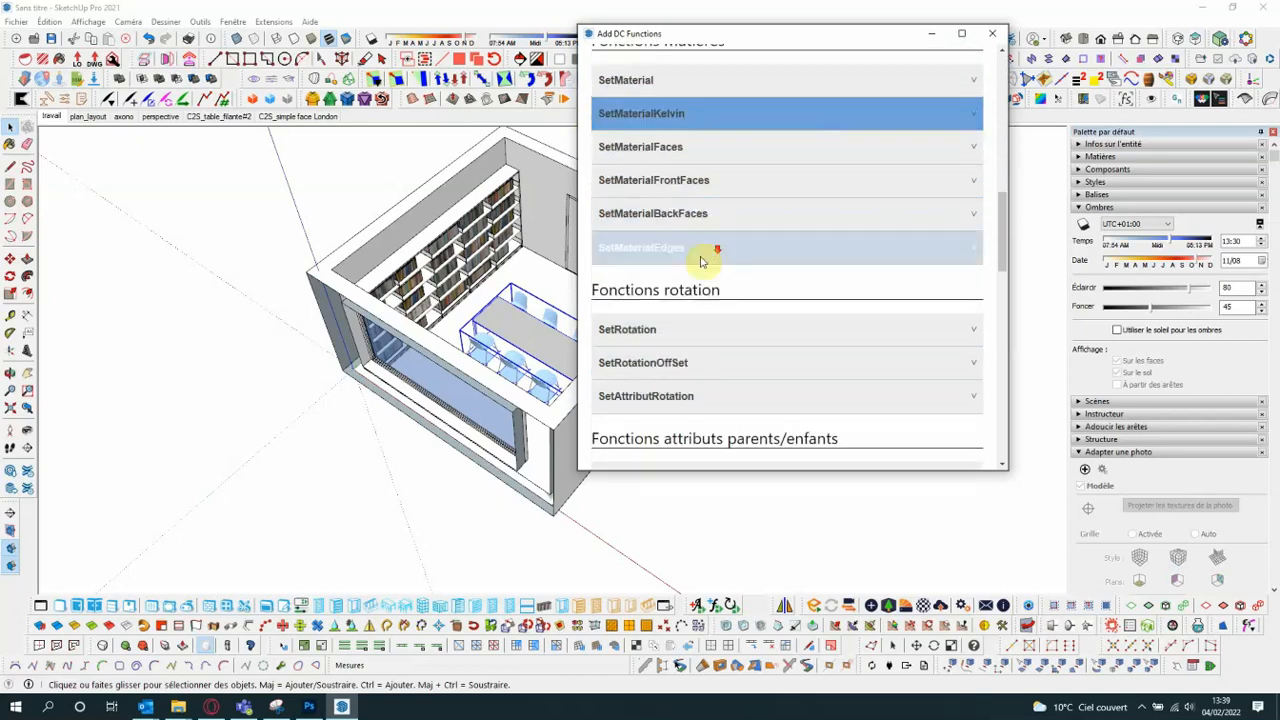
- Examine the rotation, parent/child attribute and definition functions in the function list
scroll(720, 280, down, 2)
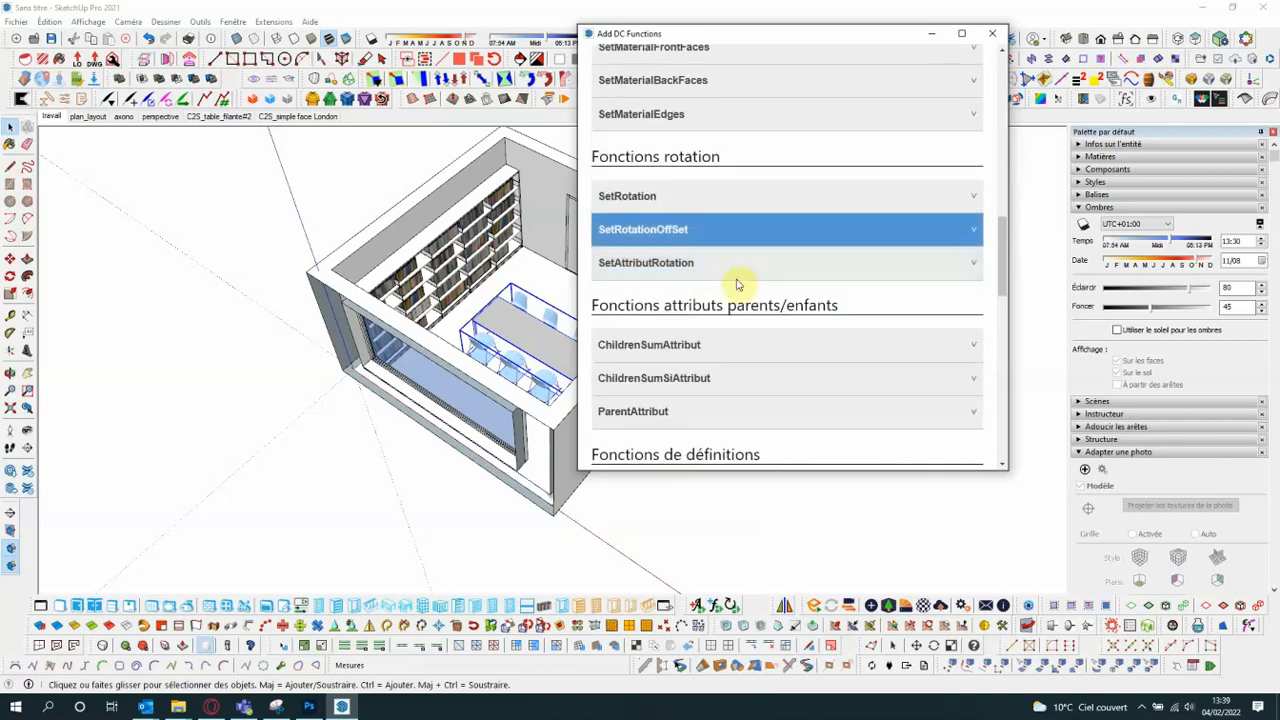
scroll(855, 307, down, 2)
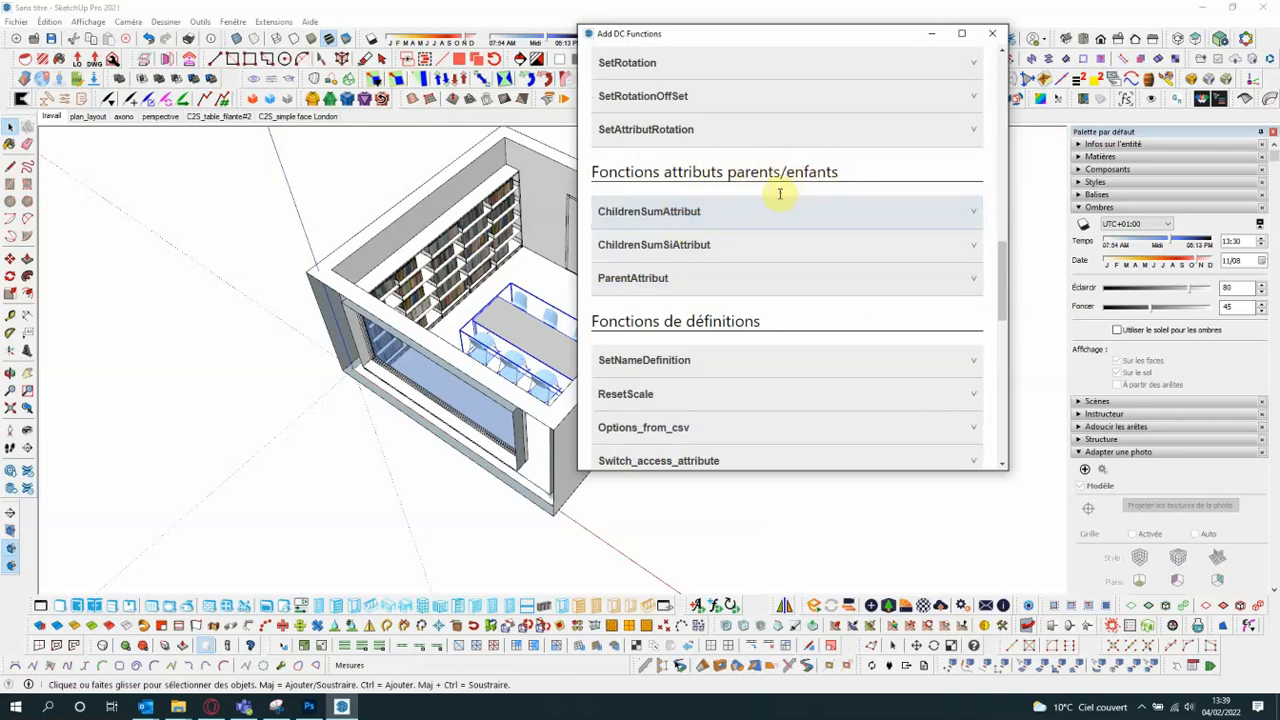
scroll(777, 211, down, 2)
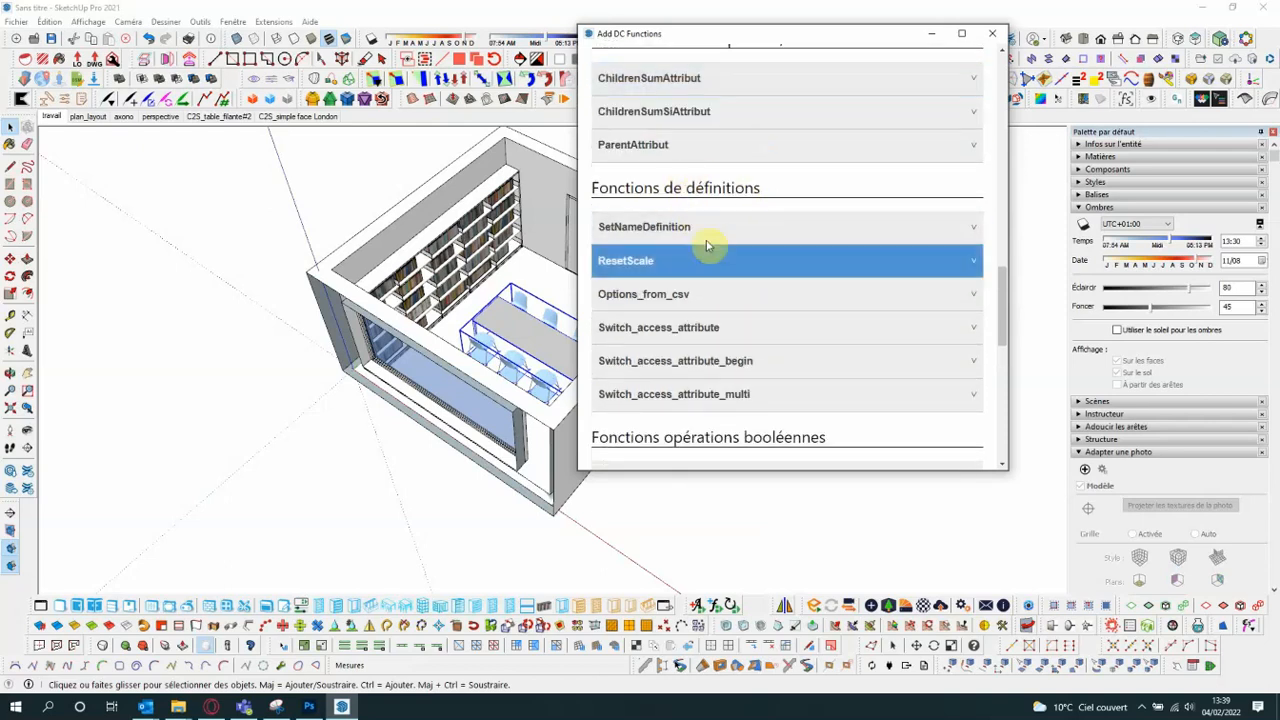
scroll(720, 192, down, 1)
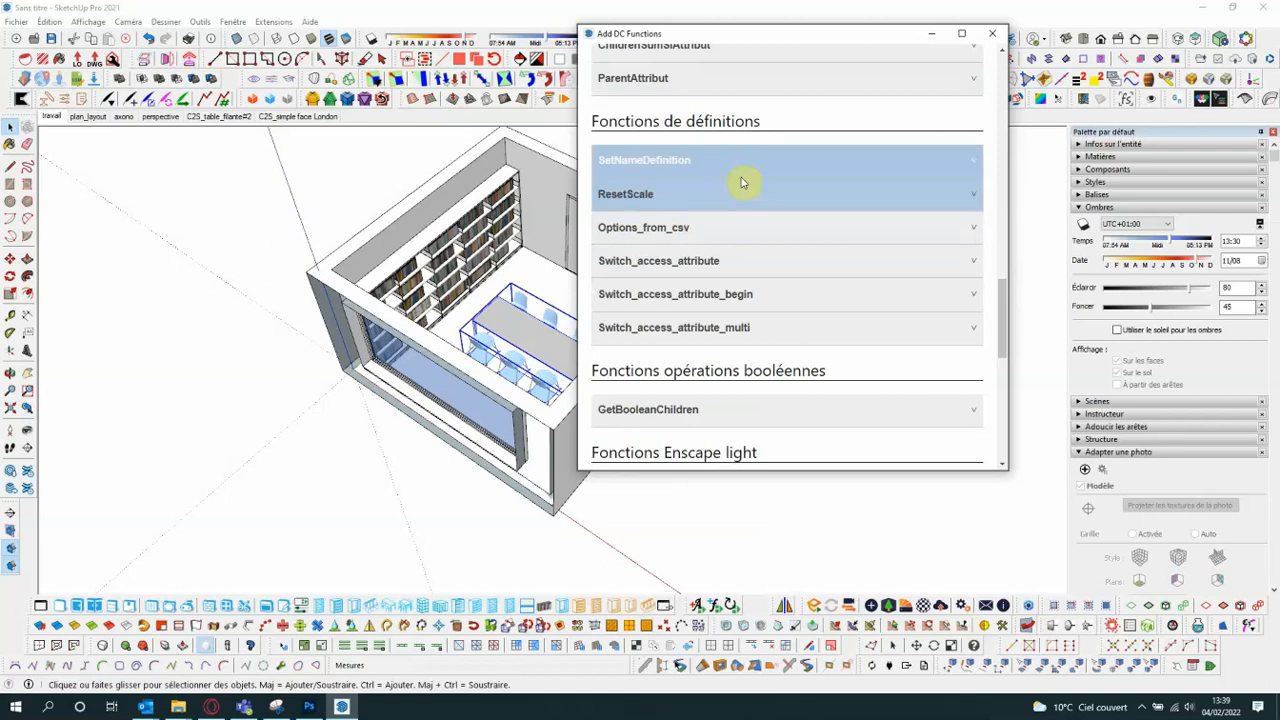
scroll(740, 200, up, 1)
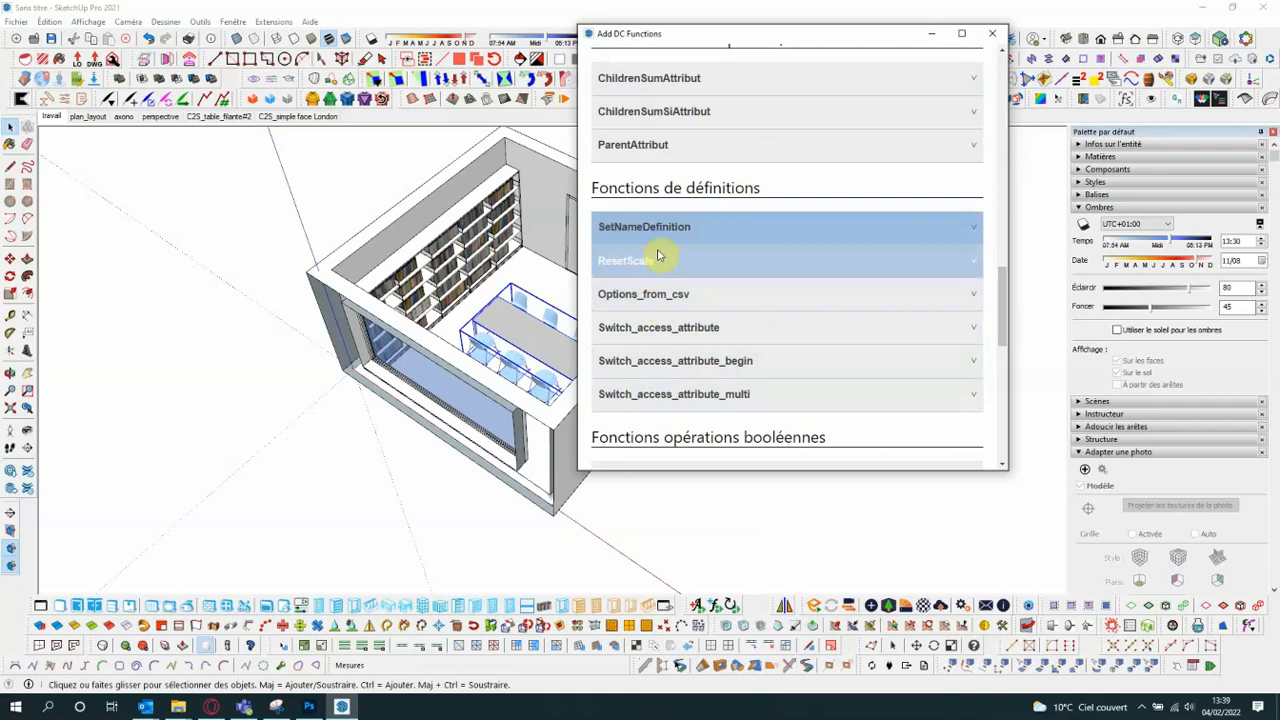
scroll(745, 229, down, 4)
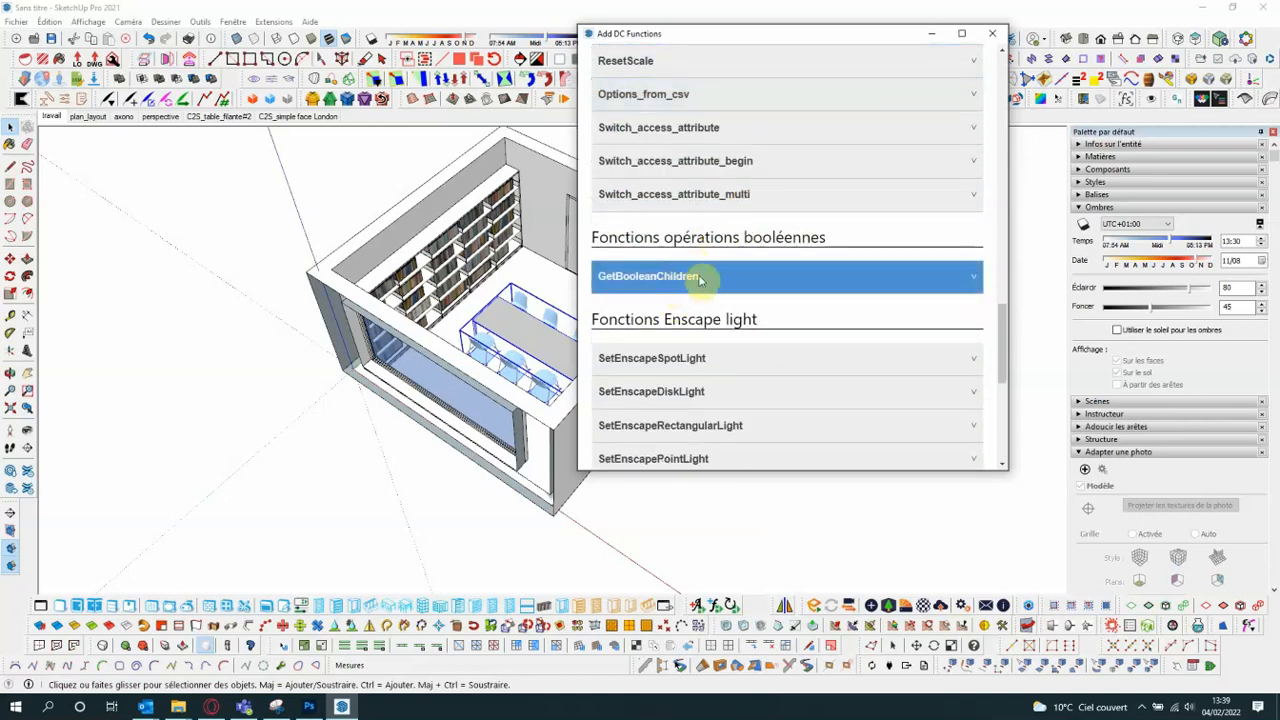
- Review the Enscape light and array functions, and close the function list
scroll(752, 320, down, 1)
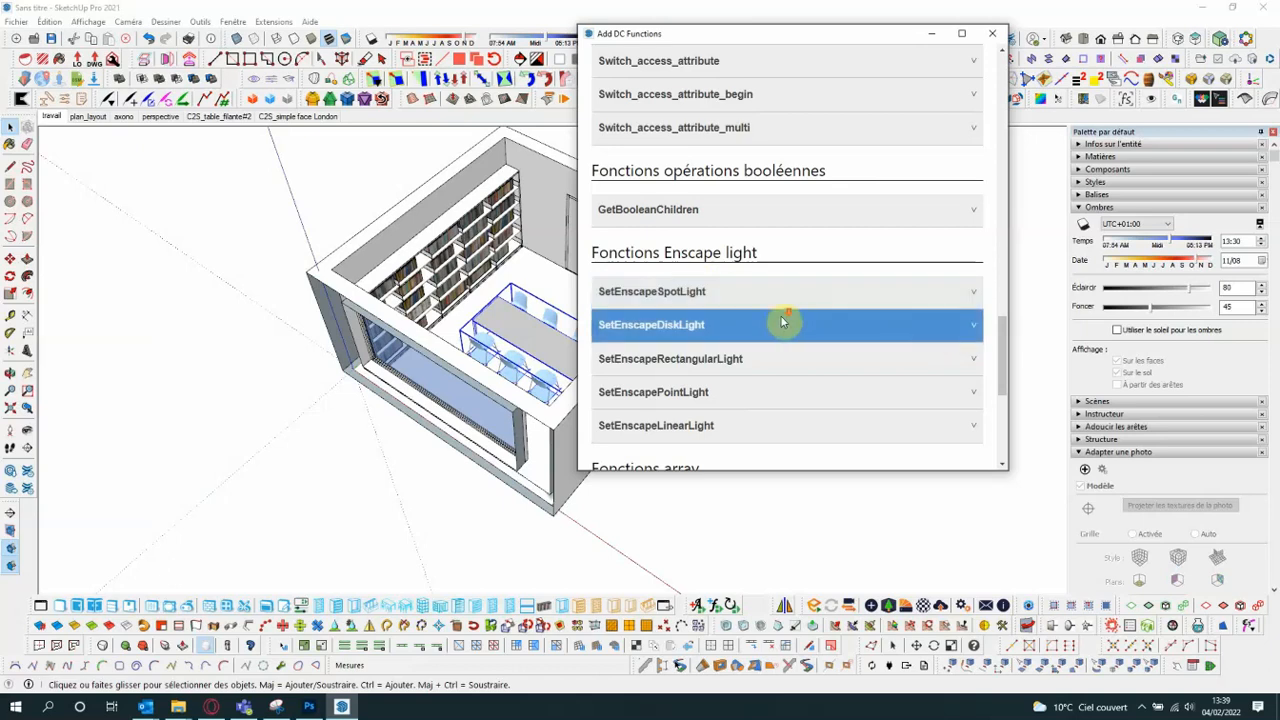
scroll(760, 300, down, 2)
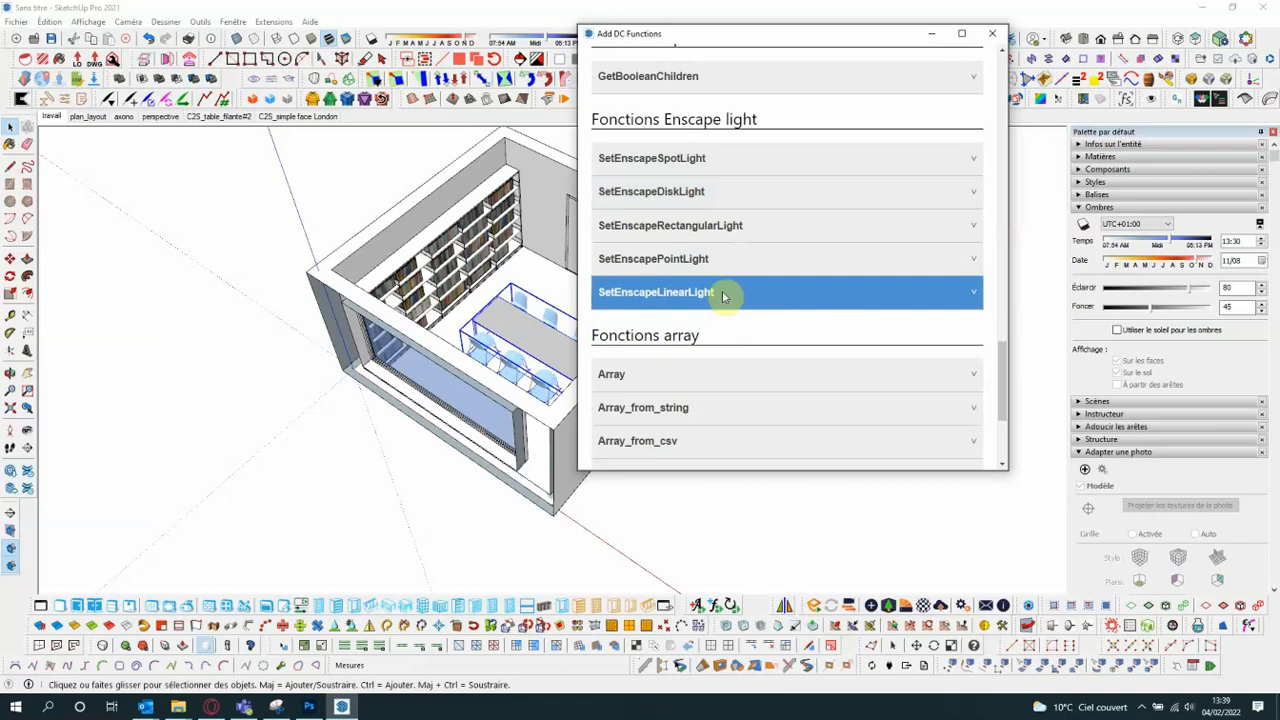
scroll(725, 300, down, 3)
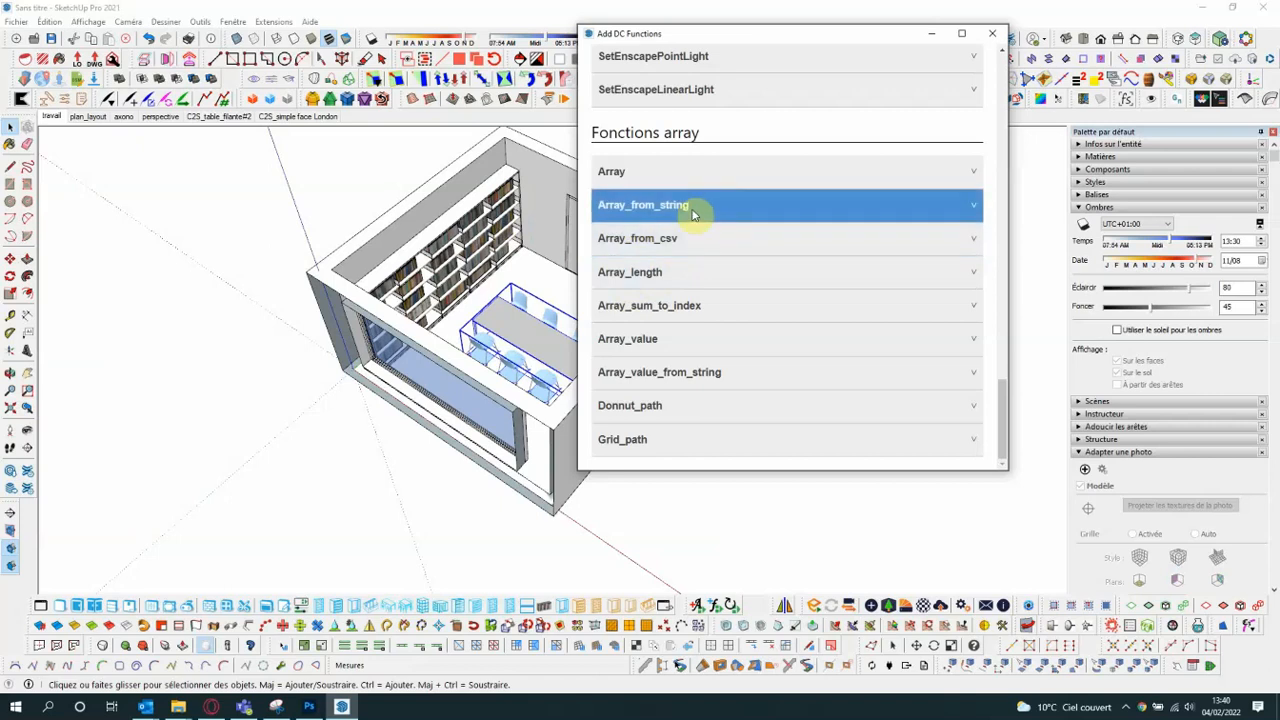
drag(766, 33, 686, 57)
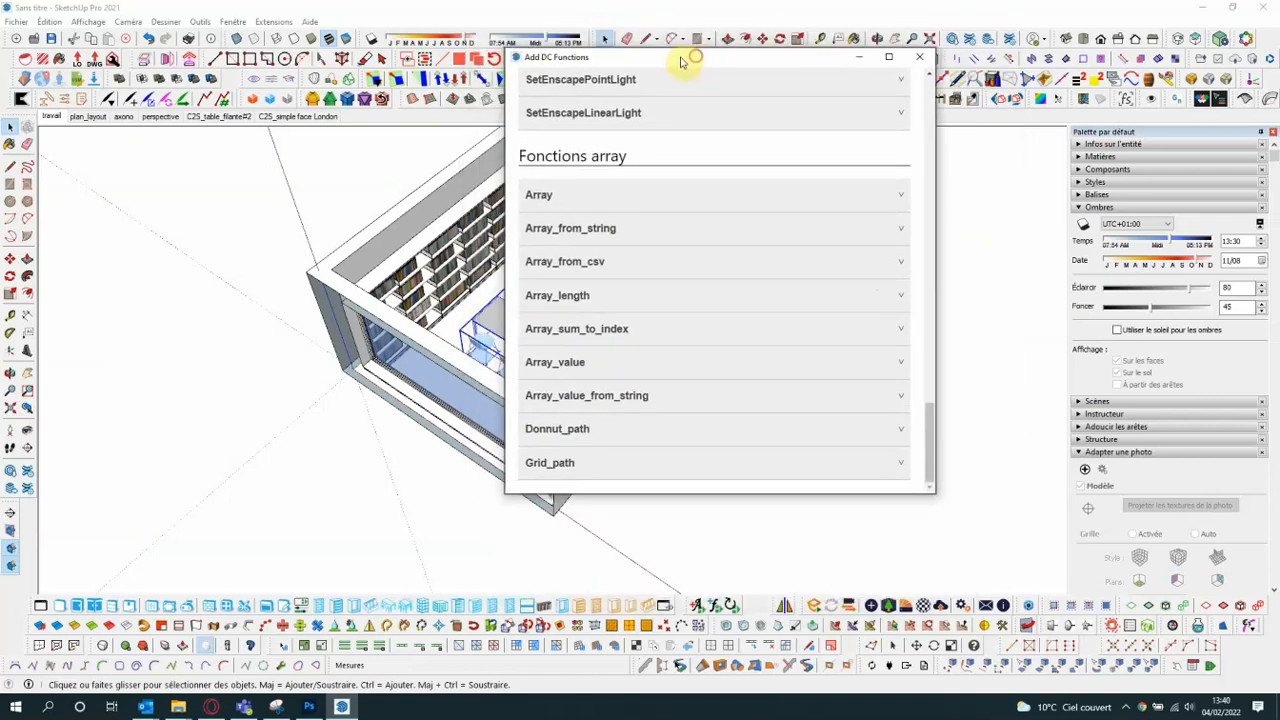
click(921, 61)
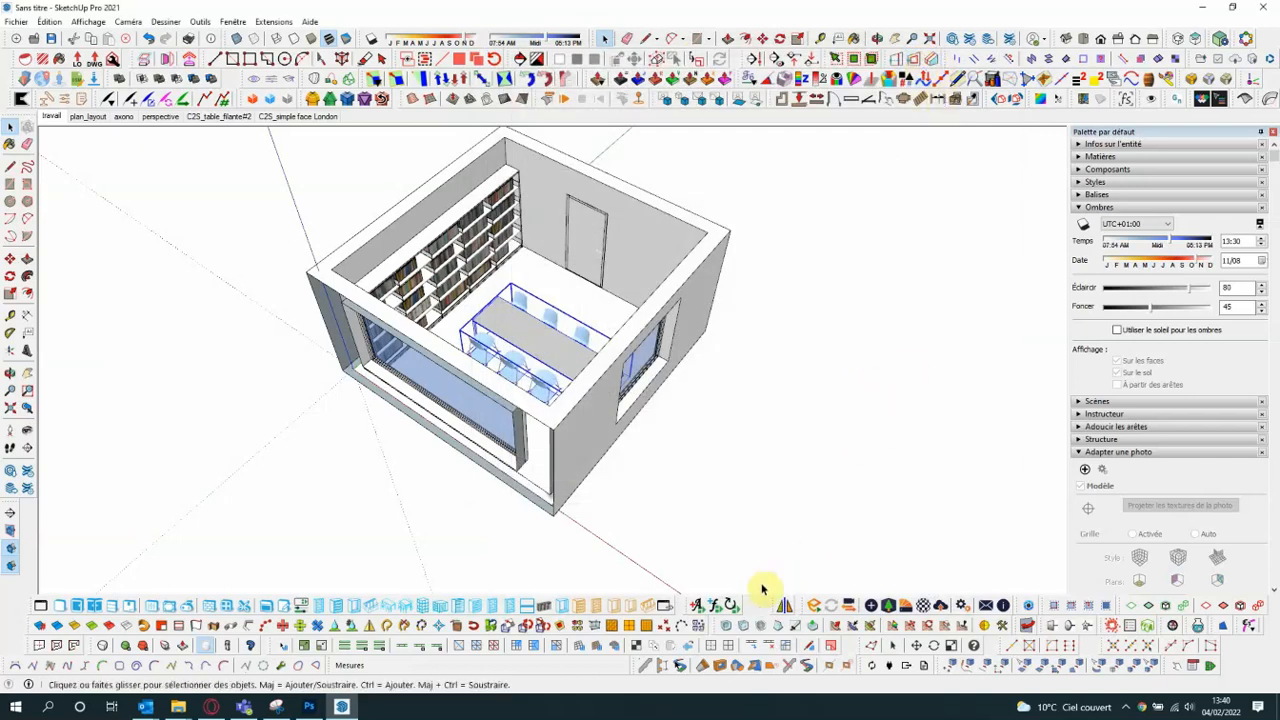
scroll(448, 347, down, 5)
scroll(690, 386, up, 4)
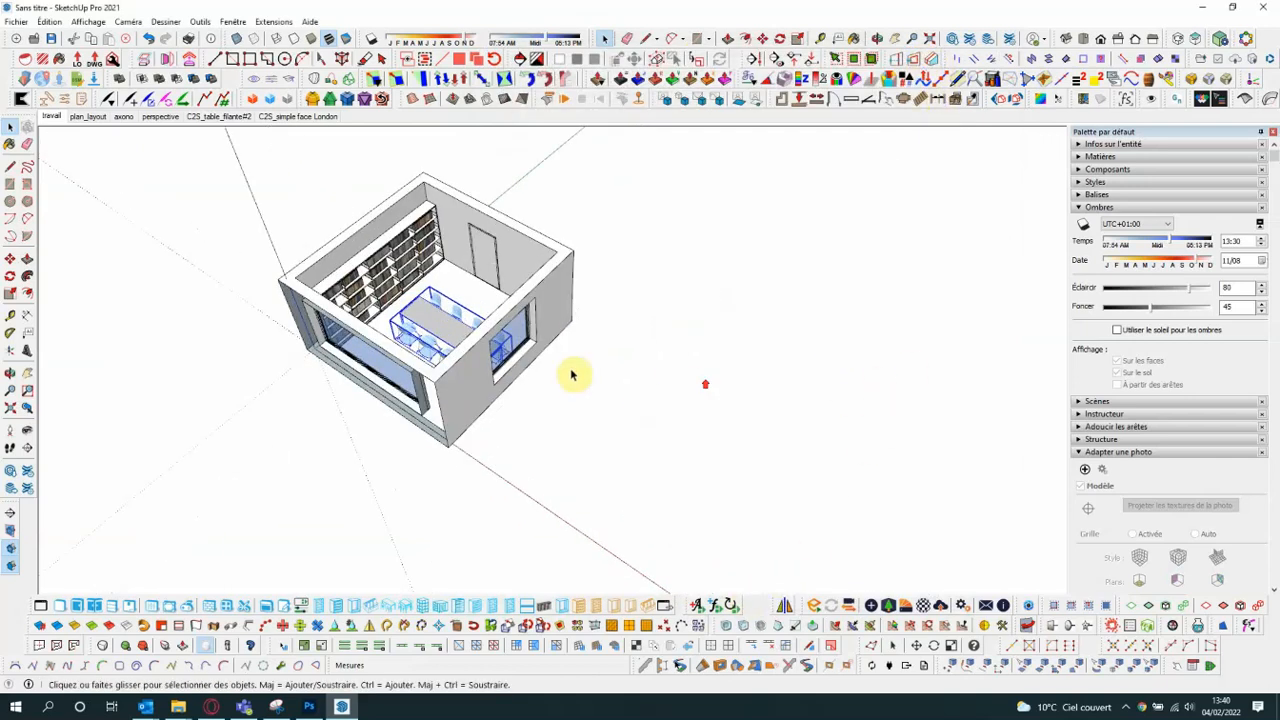
scroll(443, 349, down, 3)
scroll(443, 349, down, 2)
scroll(740, 575, up, 2)
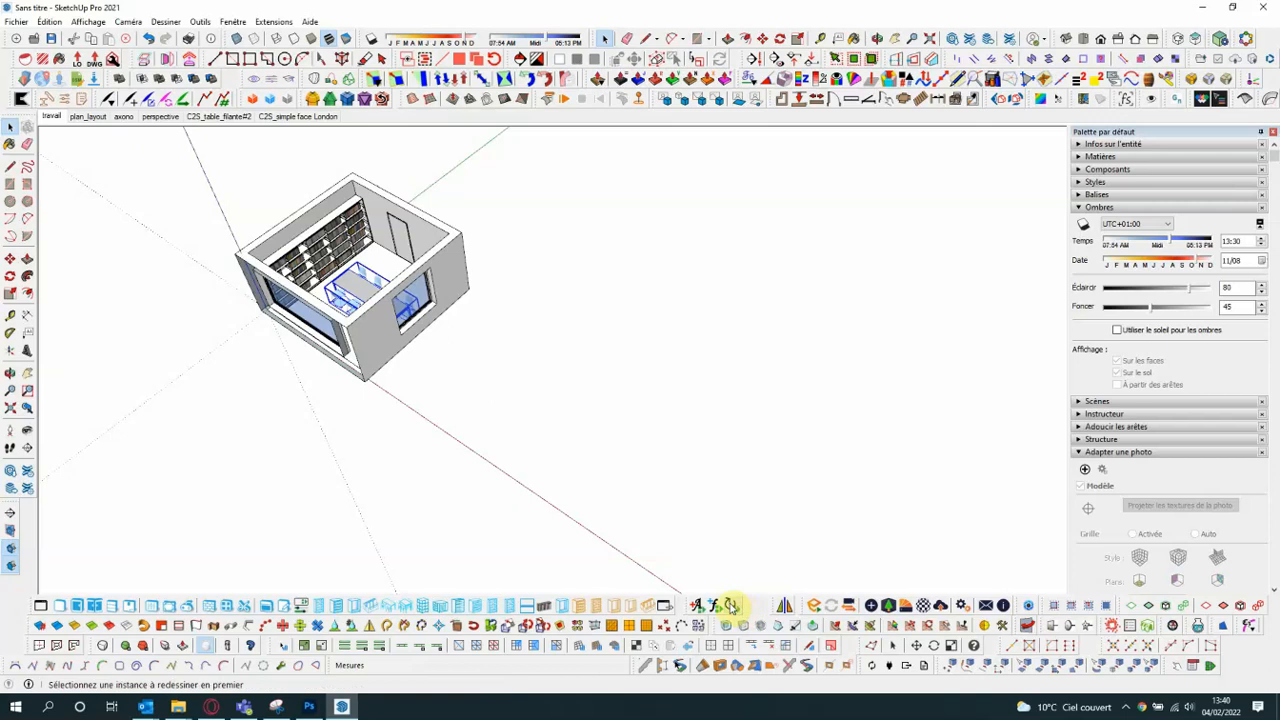
click(731, 606)
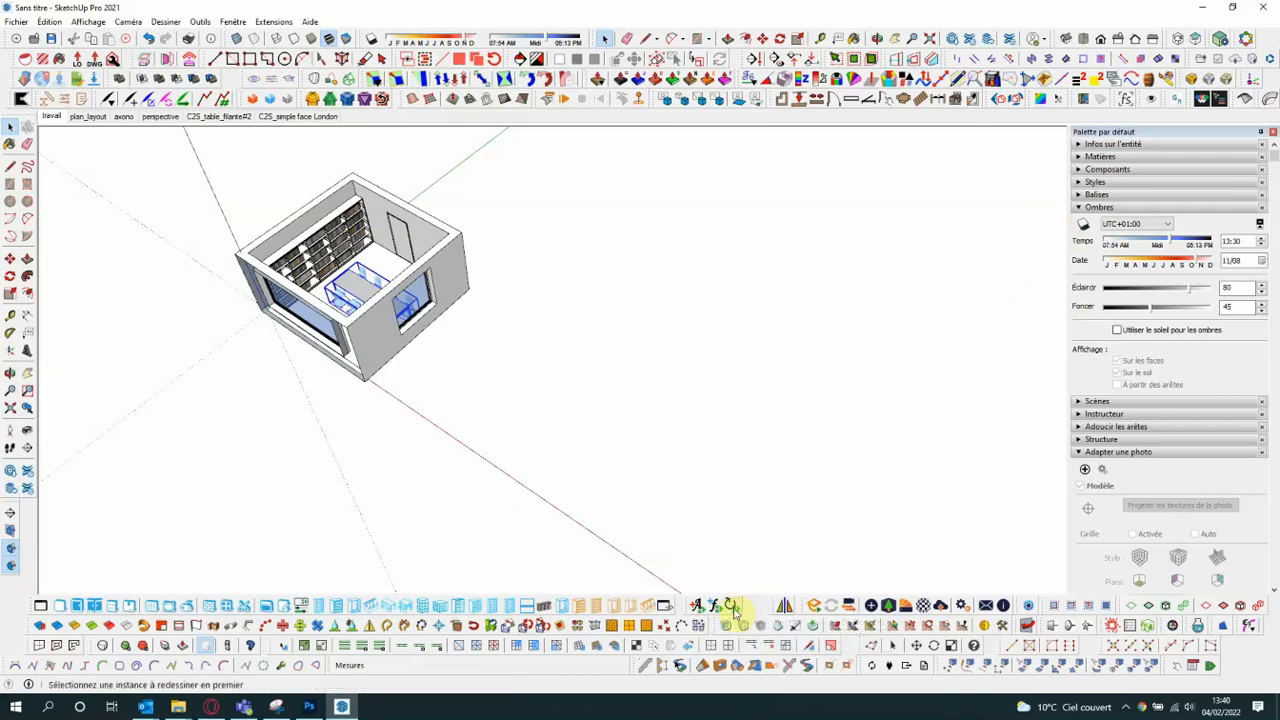
- Insert the dynamic box component Composant#19 from the component collection on the ground outside the room
click(1083, 208)
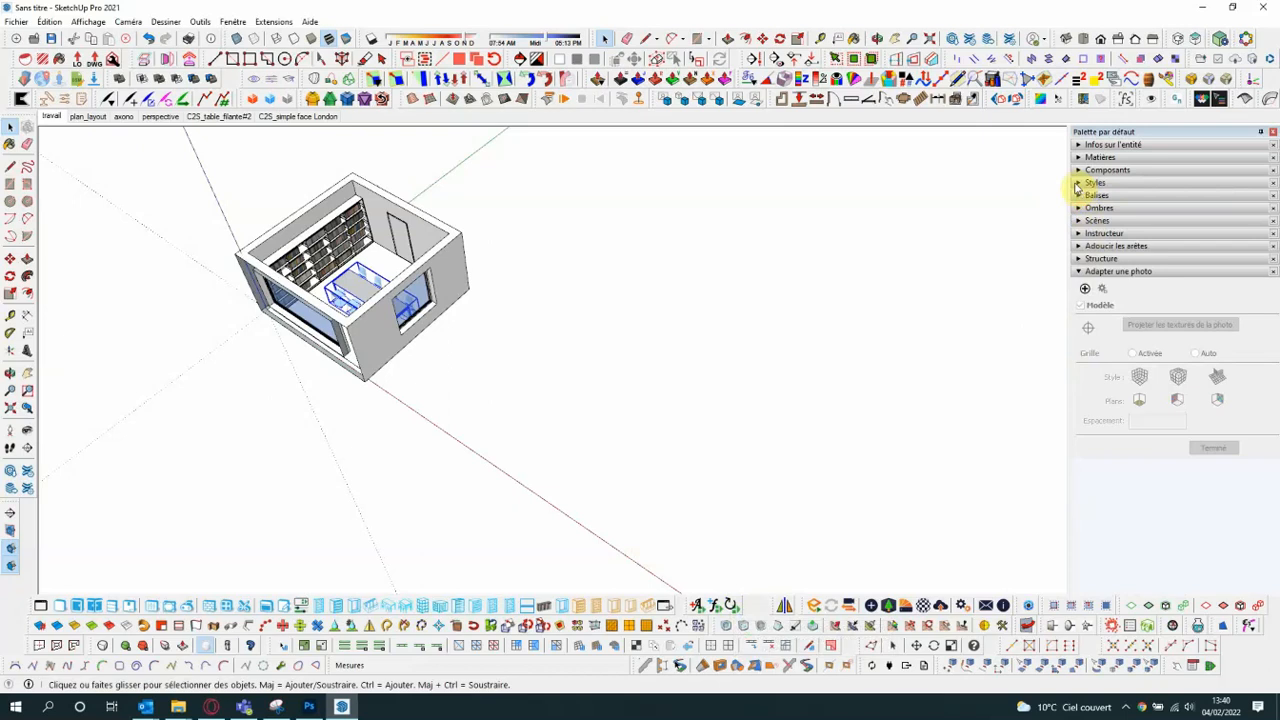
click(1084, 170)
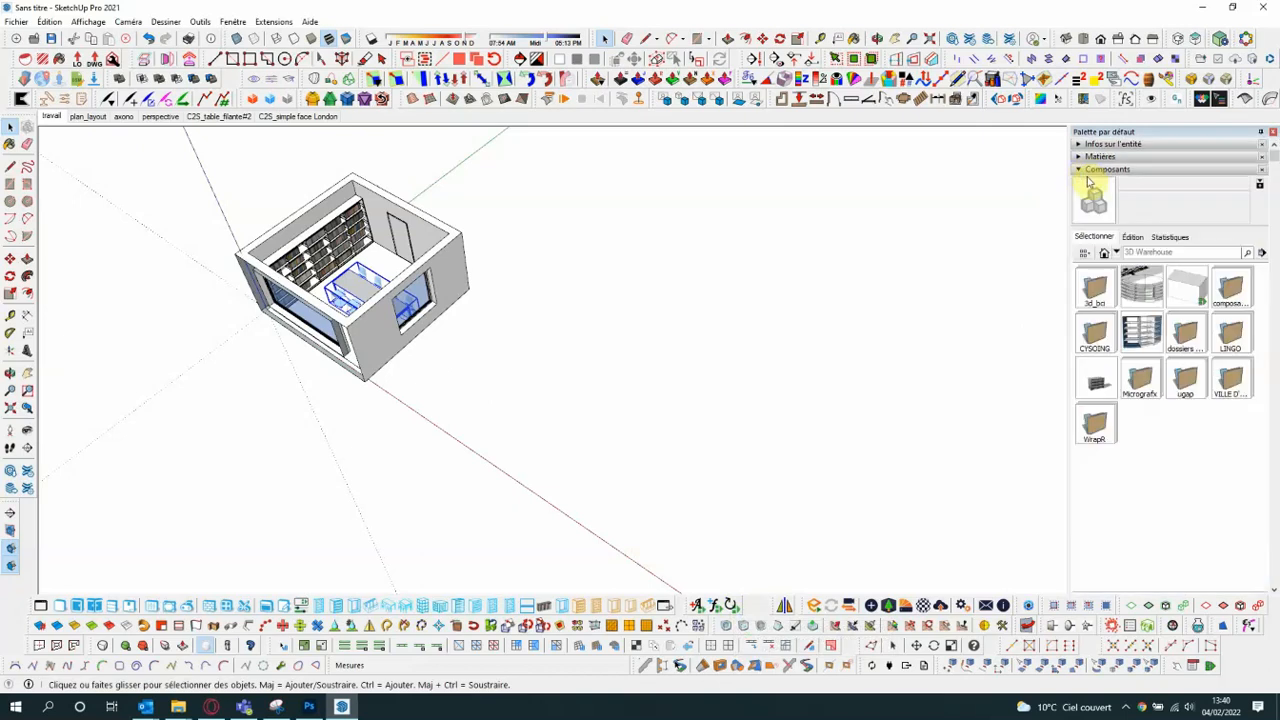
click(1190, 289)
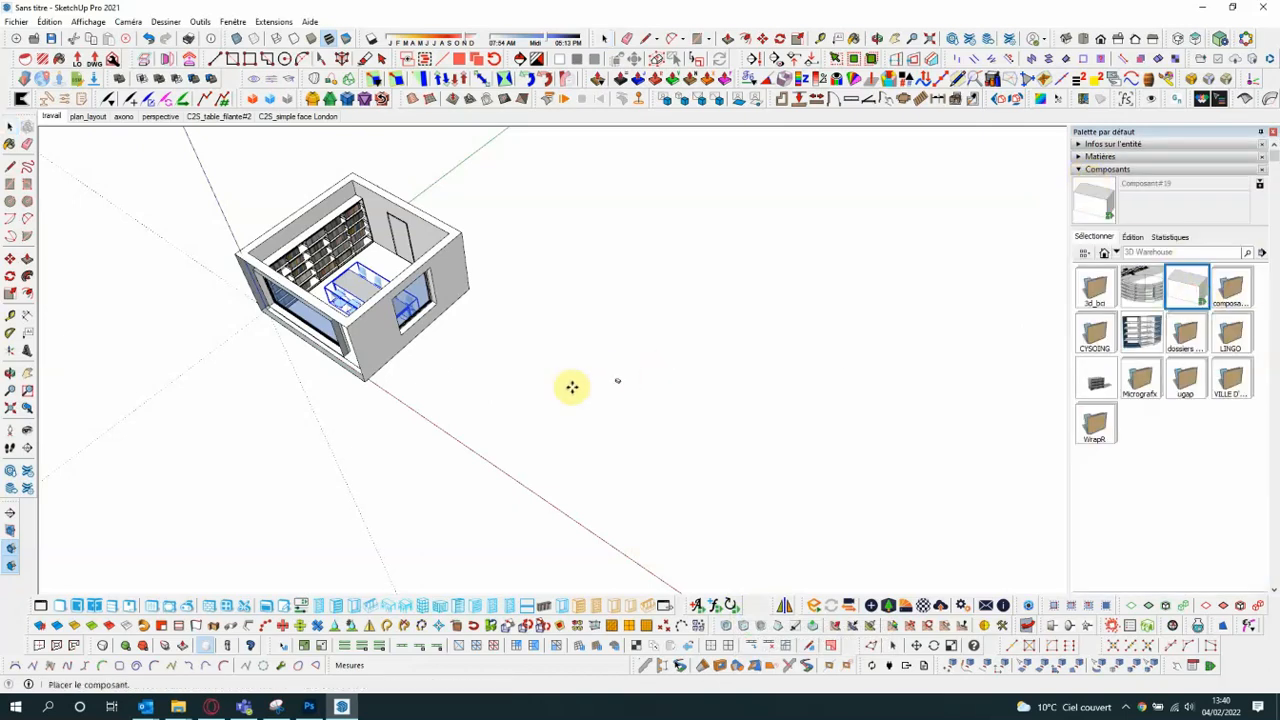
scroll(467, 397, up, 2)
click(488, 398)
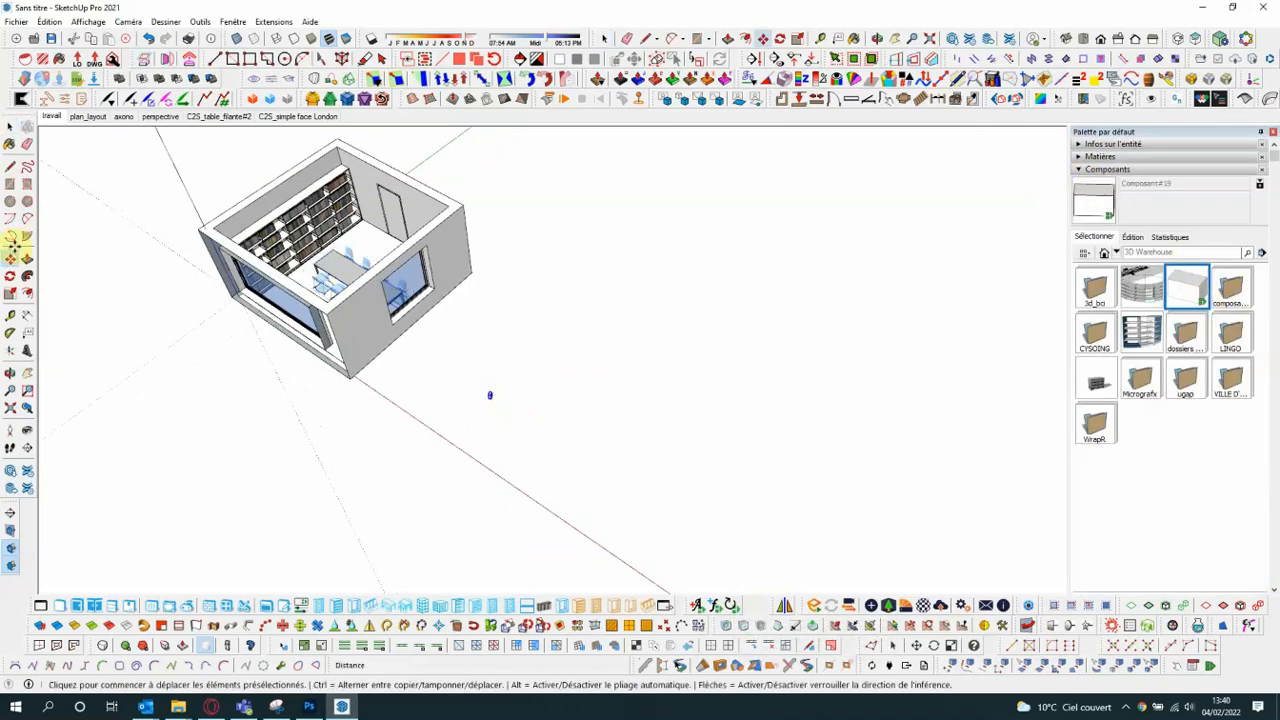
click(8, 129)
scroll(468, 418, up, 1)
scroll(468, 418, up, 6)
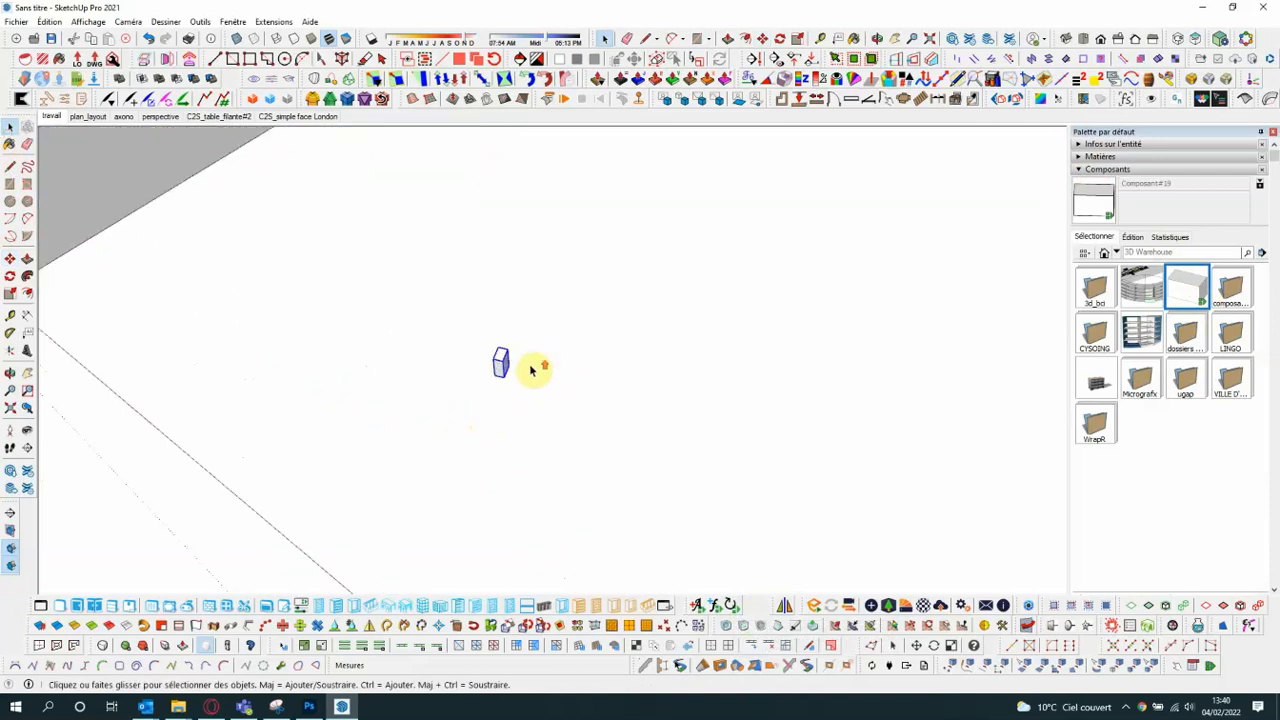
middle_drag(489, 403, 593, 318)
scroll(391, 374, down, 3)
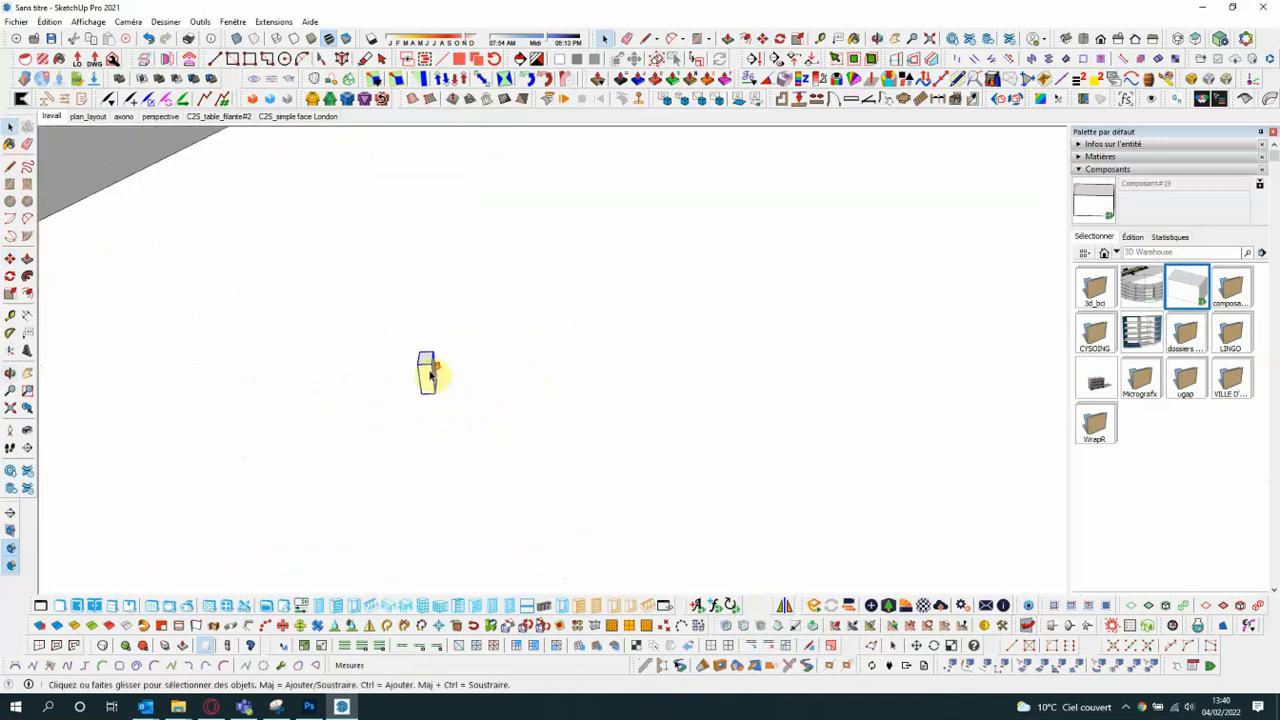
- Copy the box in a straight line to about 5.7 m away and divide the gap with /20 into equally spaced copies
click(9, 260)
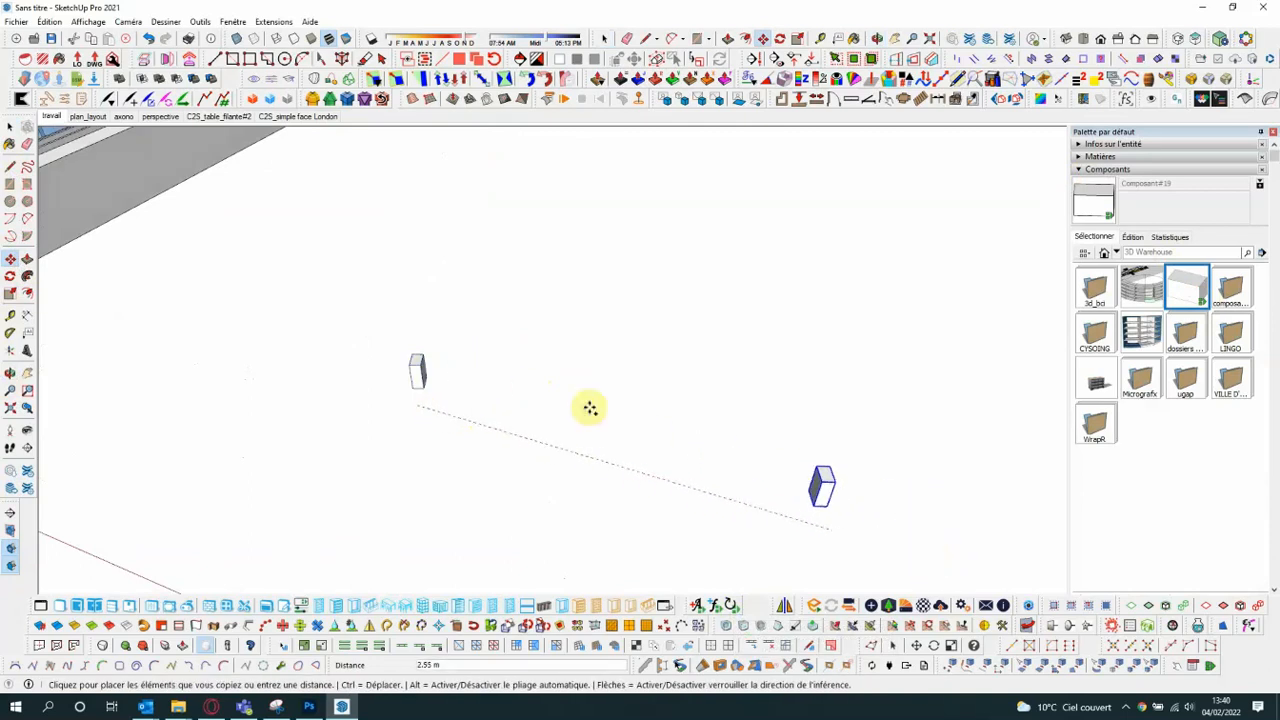
scroll(403, 337, down, 3)
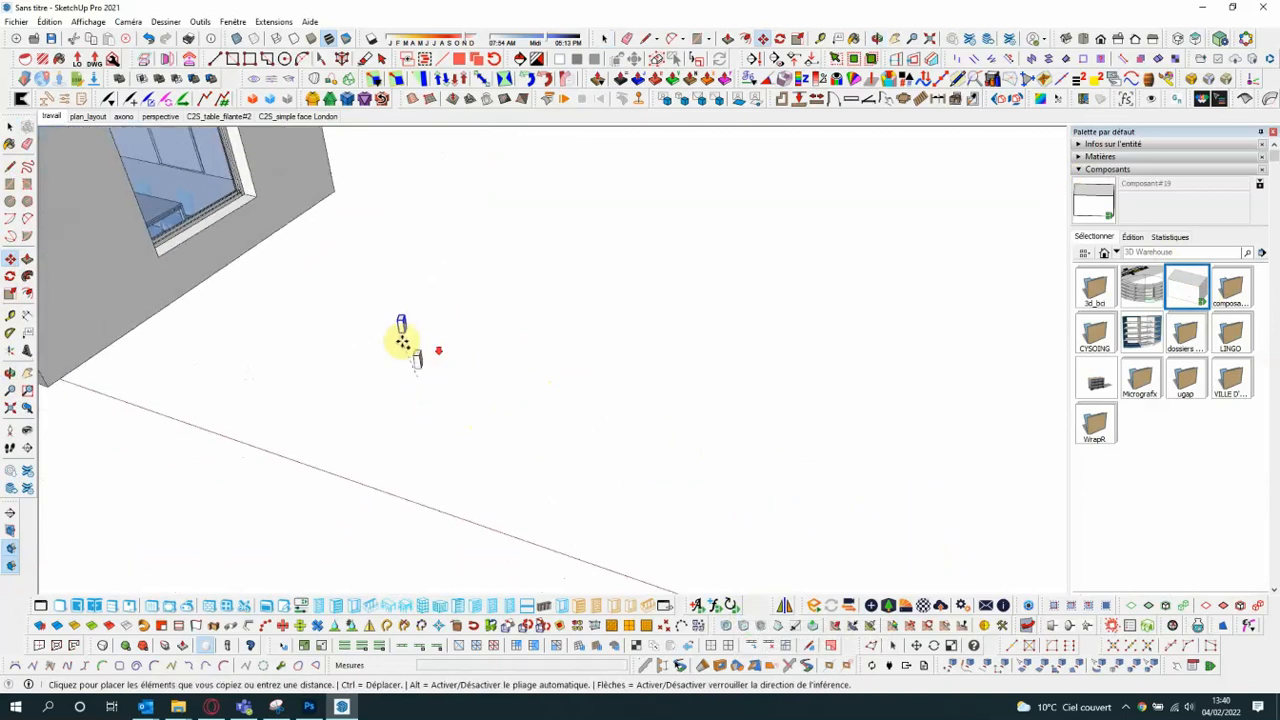
click(867, 497)
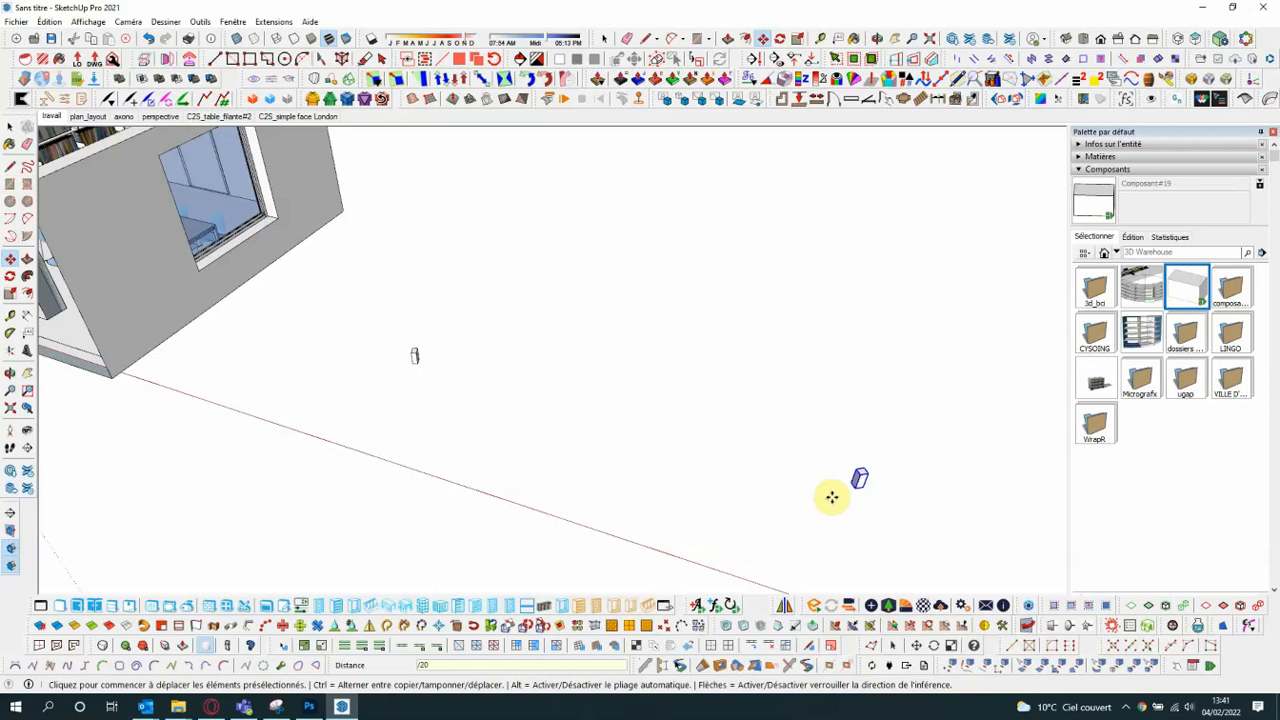
text(/20)
key(Return)
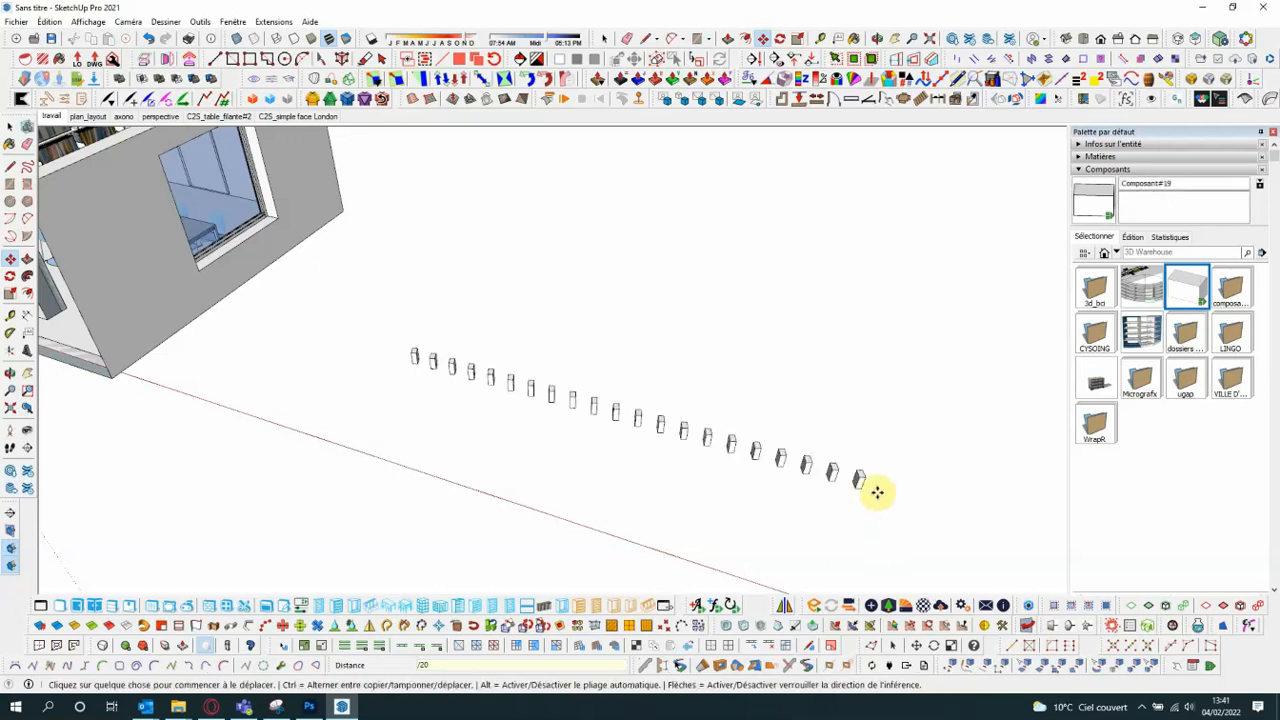
- Examine the size and rotation attributes of the first box in the row, switching them to formulas, and close the attributes window
click(10, 126)
scroll(350, 332, up, 3)
scroll(232, 314, down, 3)
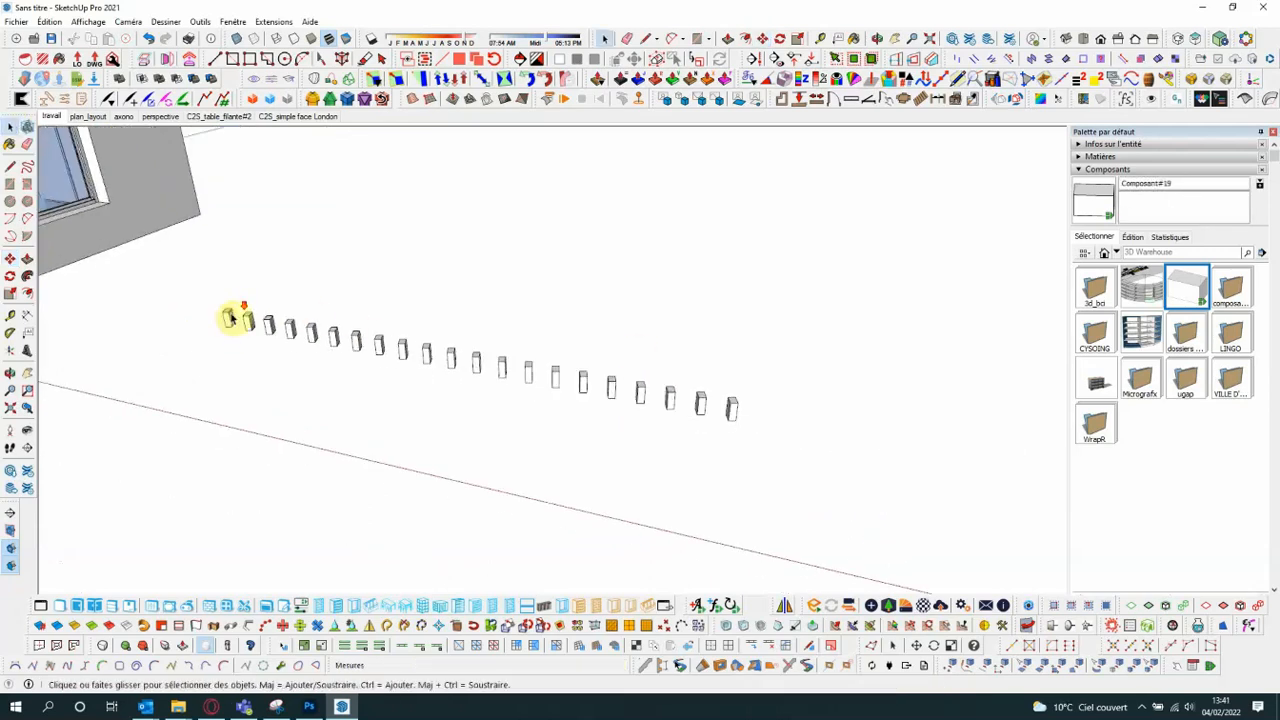
scroll(232, 314, up, 2)
click(227, 320)
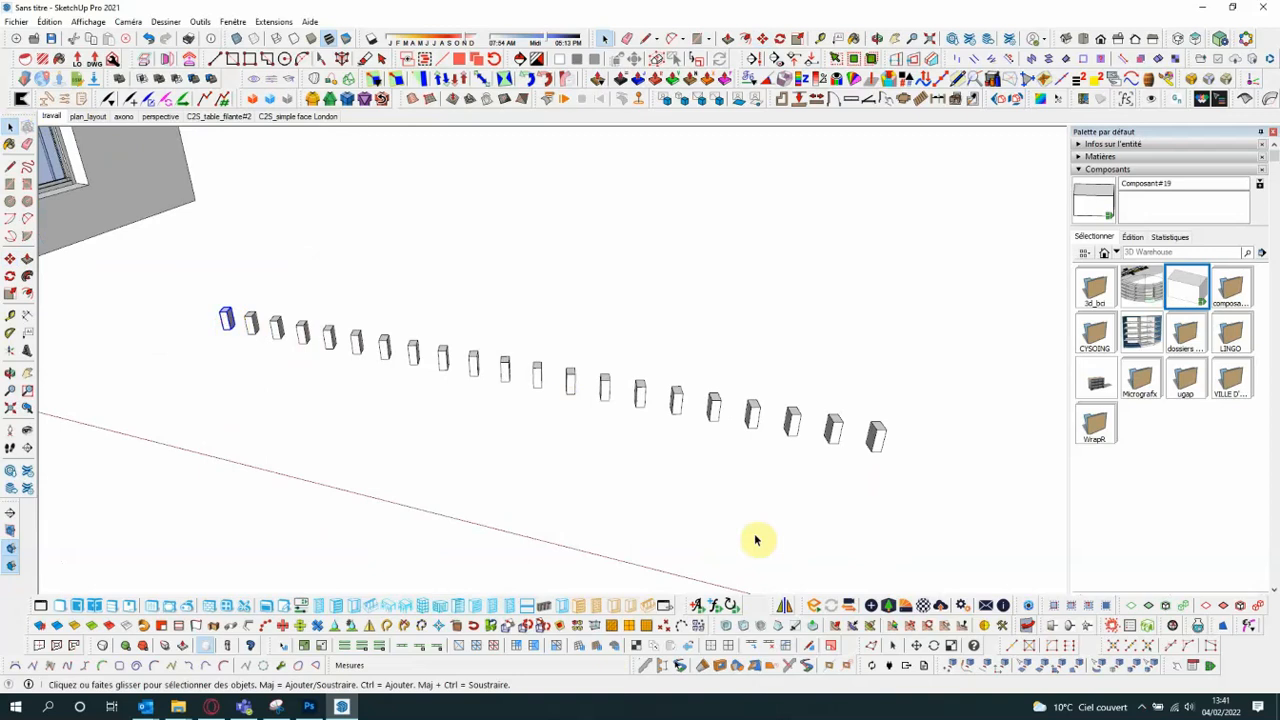
click(1211, 666)
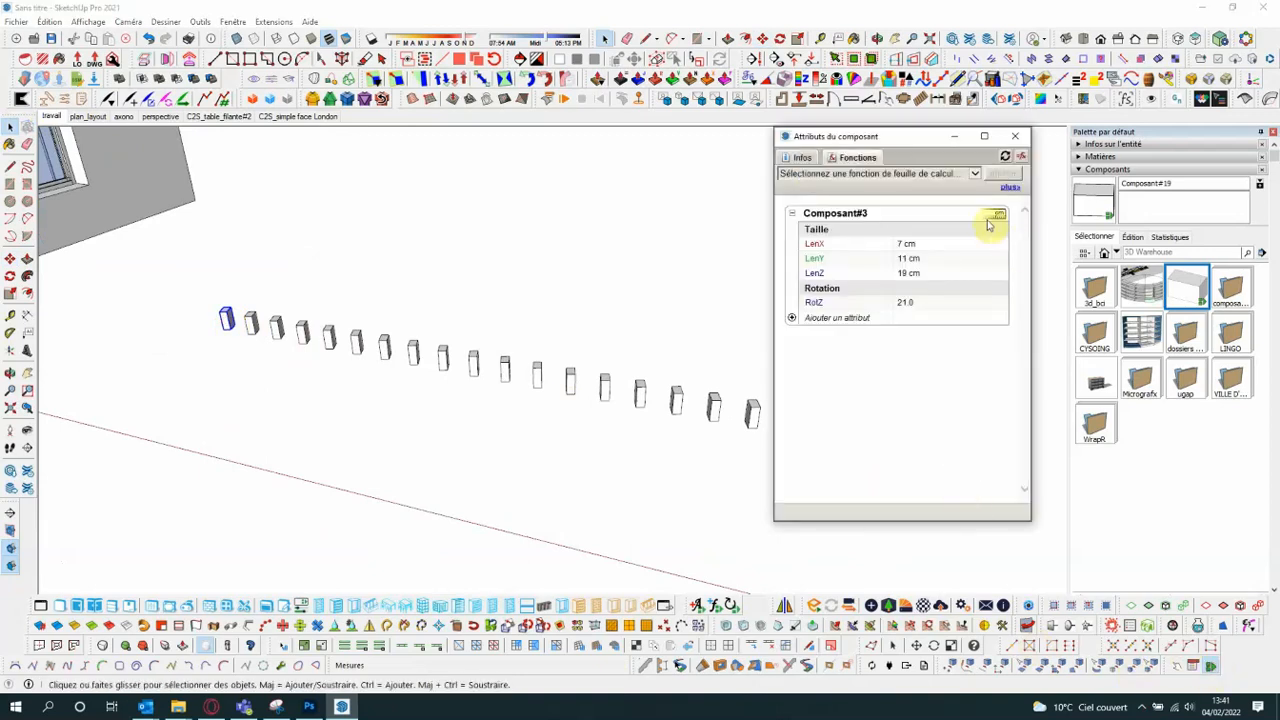
drag(924, 141, 973, 144)
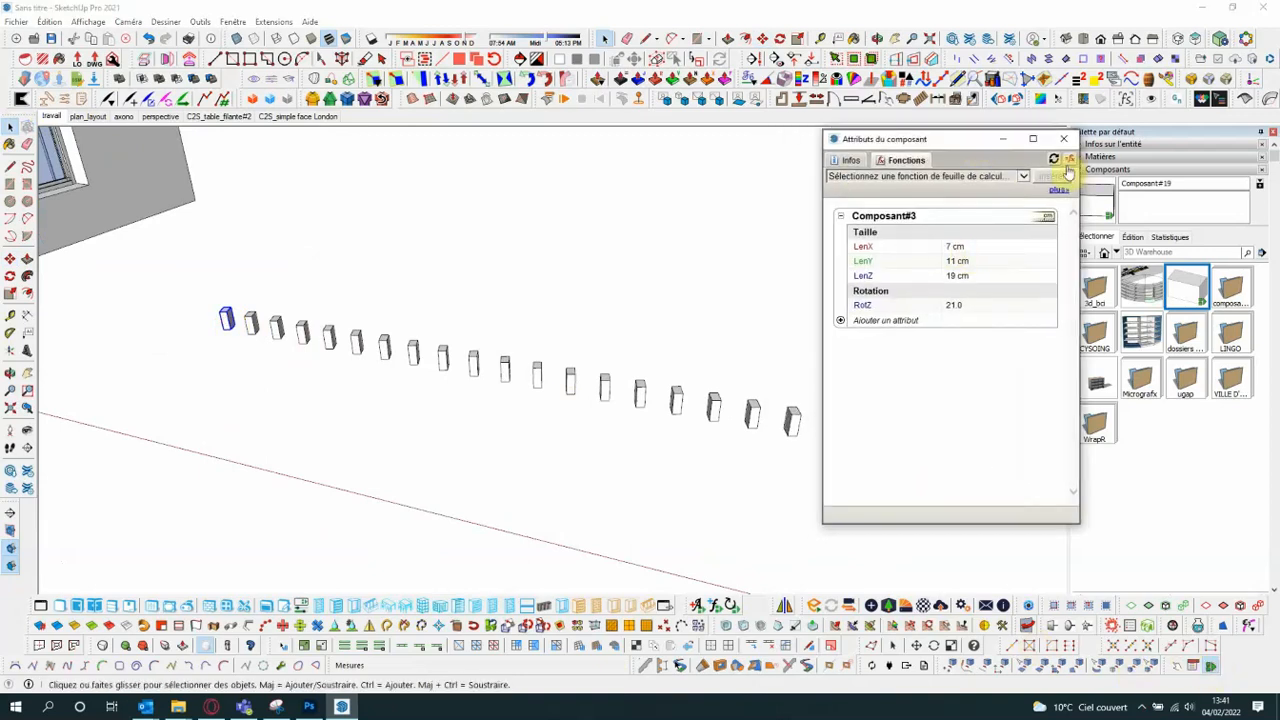
click(1069, 160)
drag(1078, 232, 1125, 229)
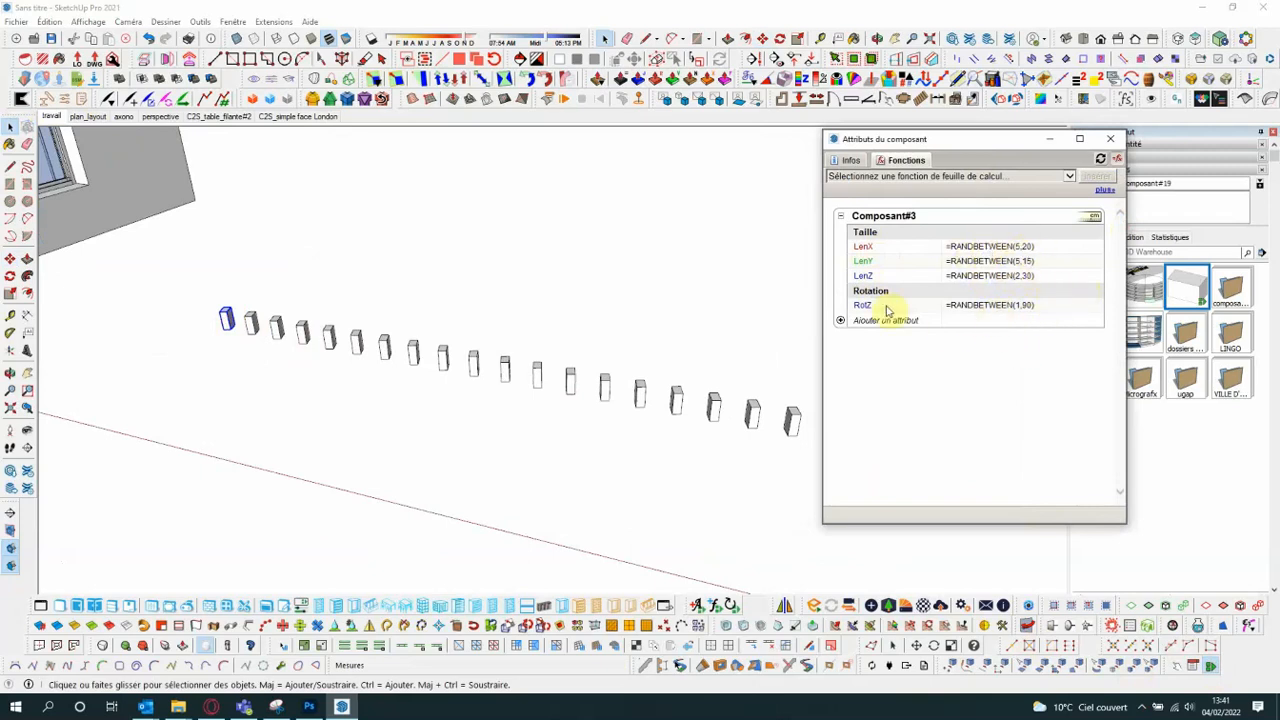
click(1116, 140)
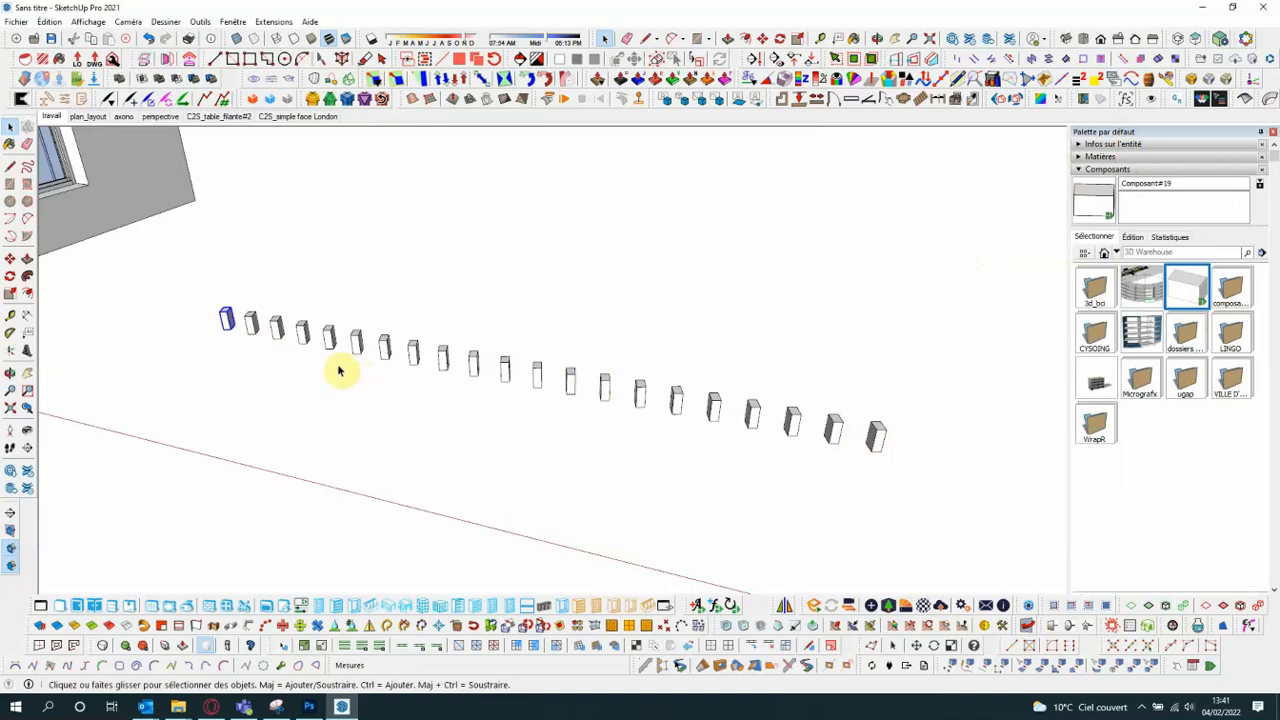
- Select the whole row of boxes and redraw the selected instances with the London redraw tool
scroll(934, 449, up, 1)
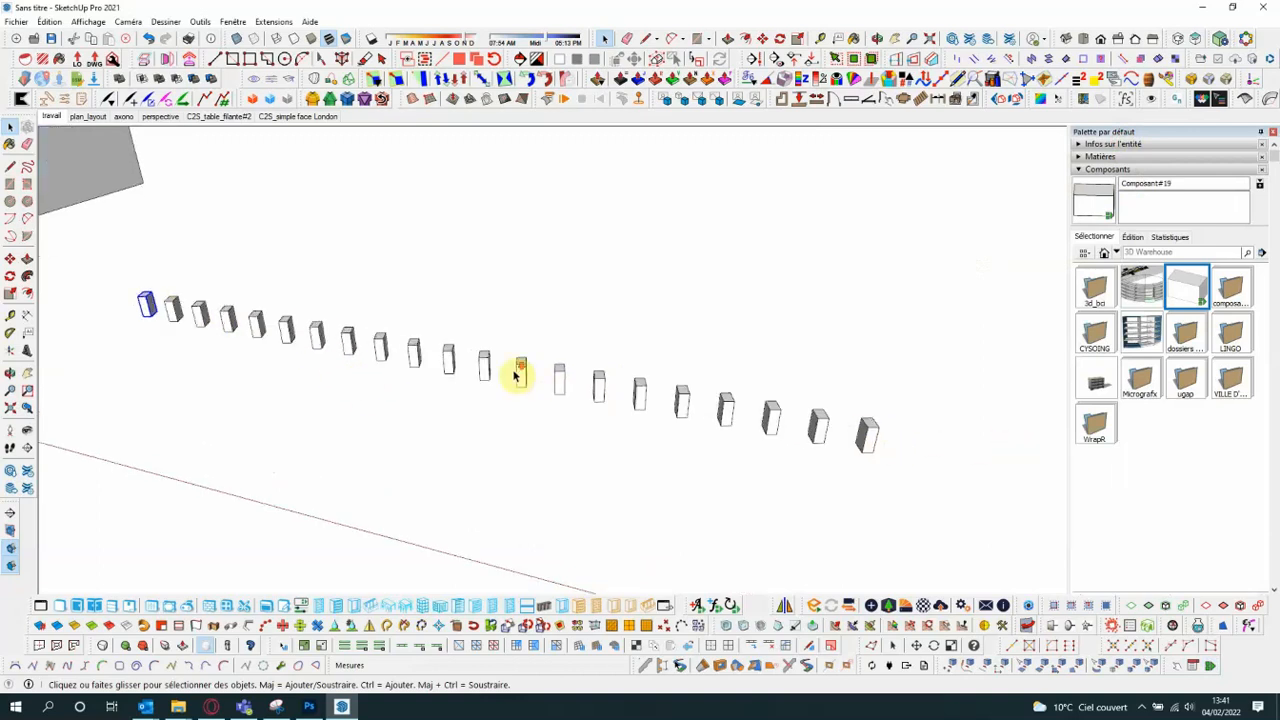
scroll(460, 365, down, 2)
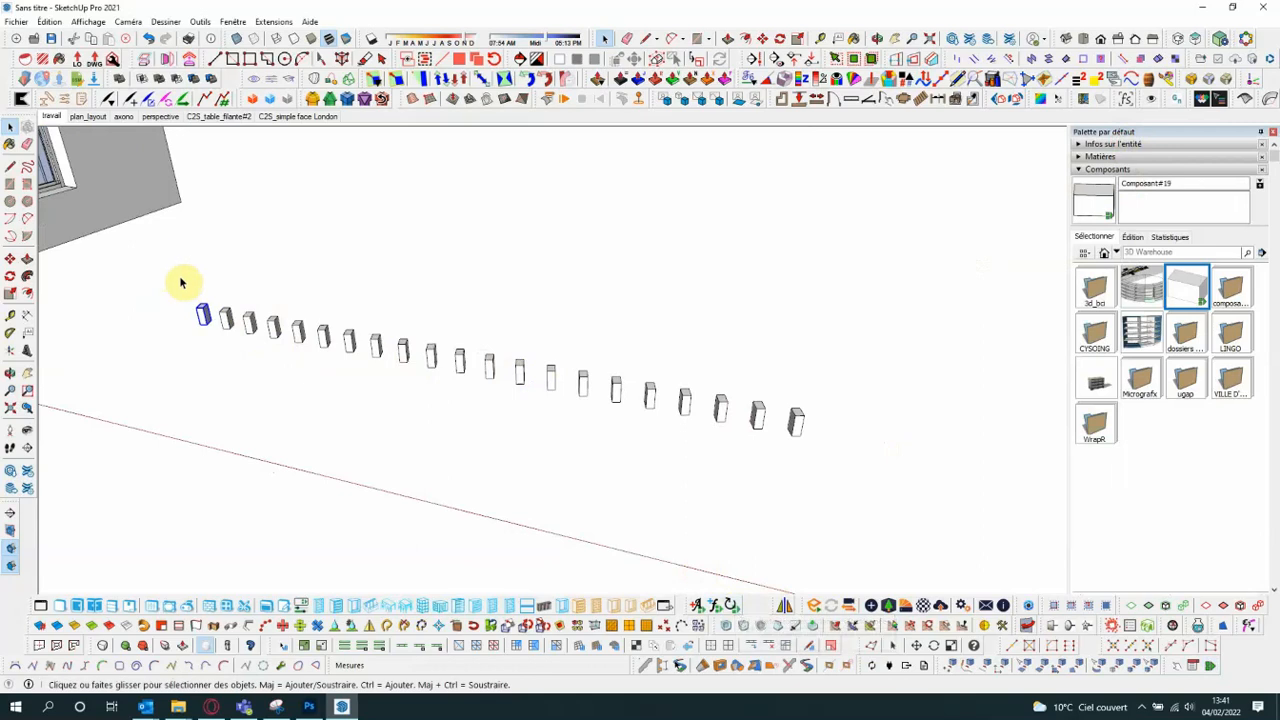
drag(163, 257, 812, 440)
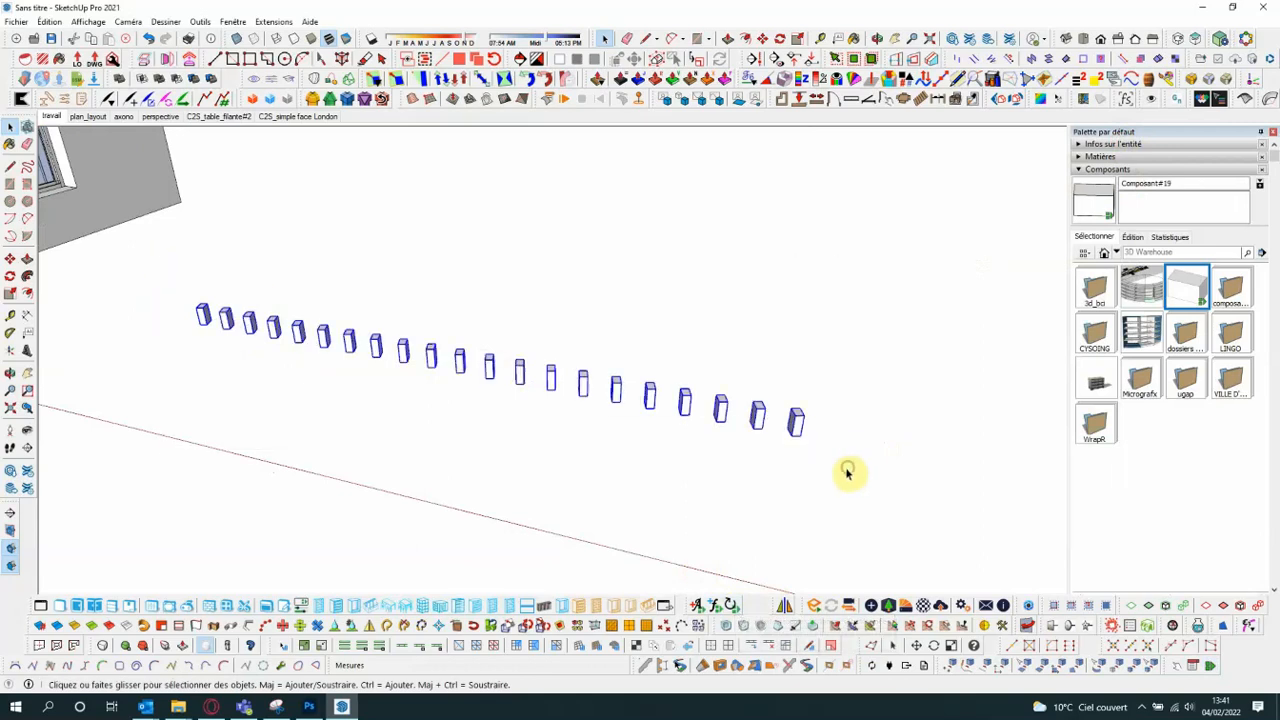
click(733, 607)
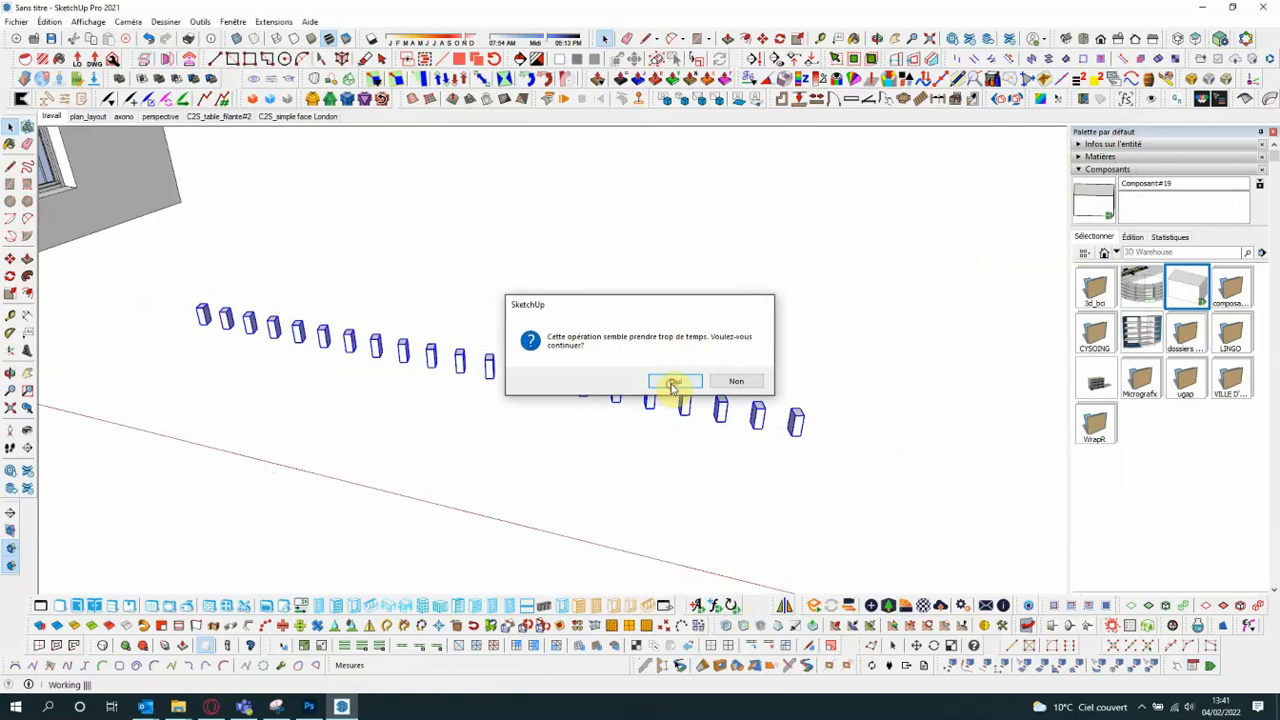
click(675, 382)
click(717, 383)
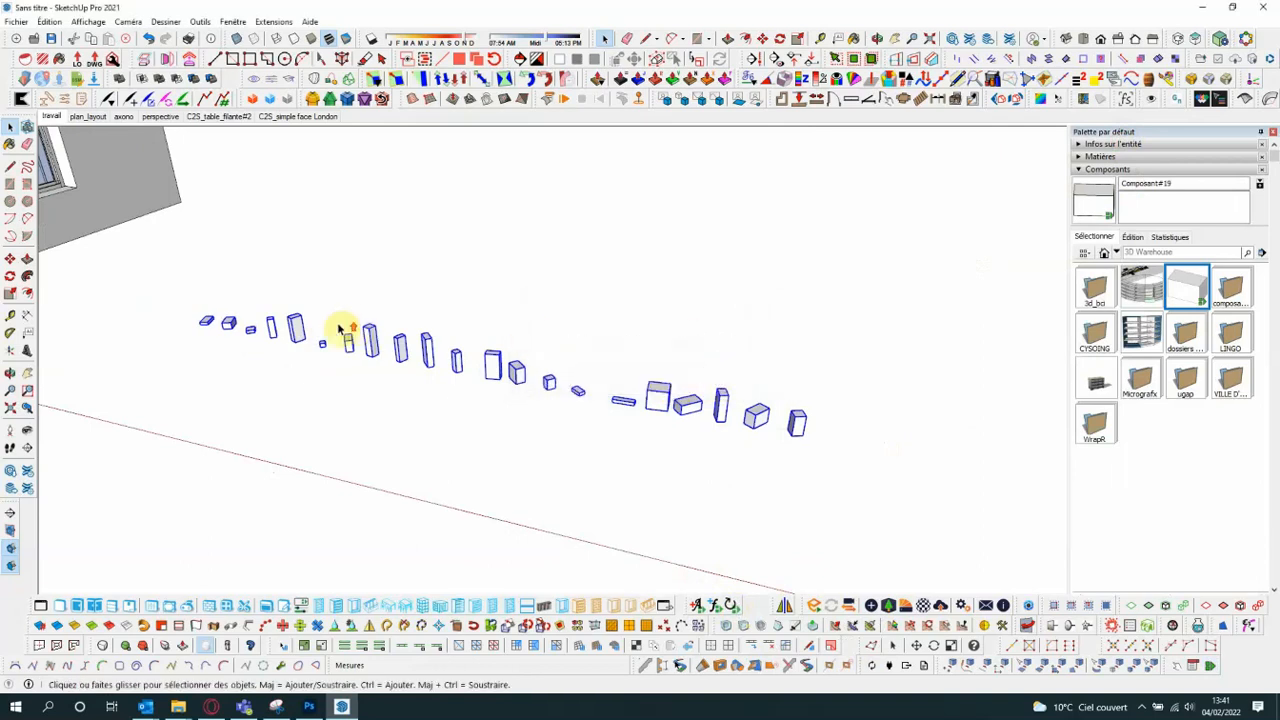
scroll(337, 329, up, 2)
scroll(213, 316, down, 2)
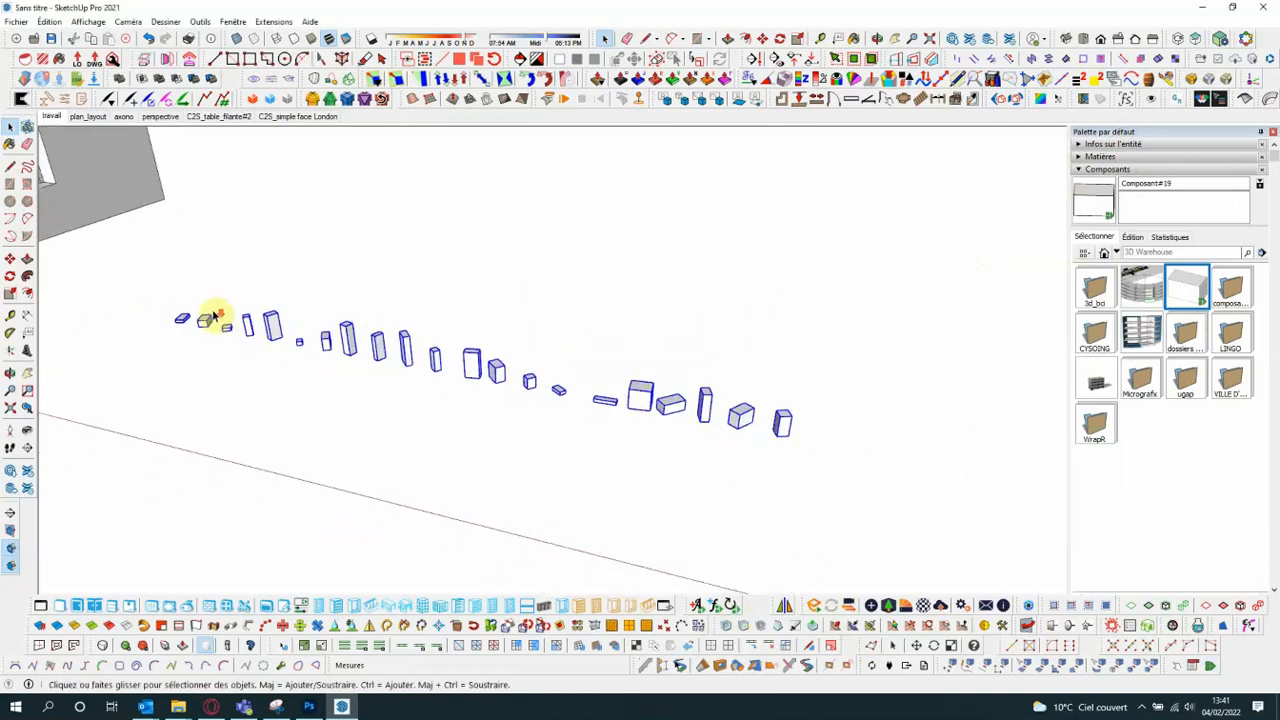
scroll(292, 316, down, 1)
scroll(228, 320, up, 4)
scroll(172, 331, down, 2)
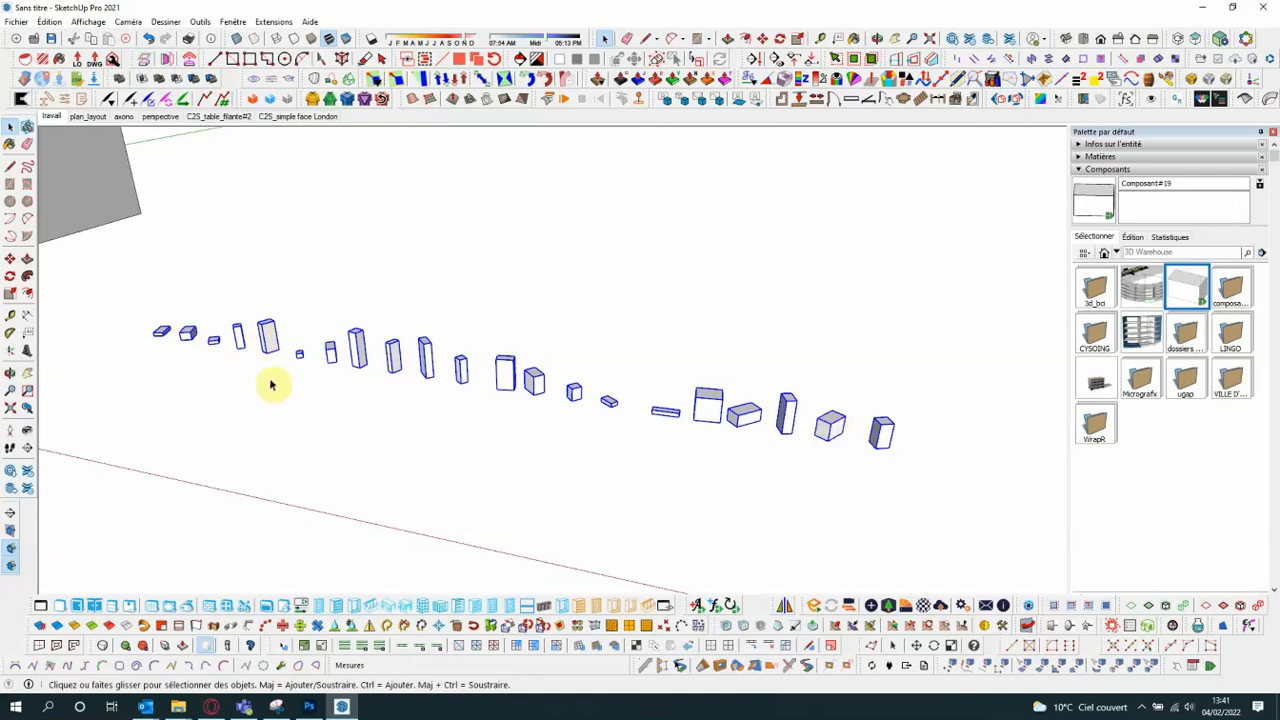
- Reselect the row of boxes and redraw the instances a second time to regenerate their random sizes and rotations
click(225, 280)
drag(130, 292, 850, 465)
click(731, 606)
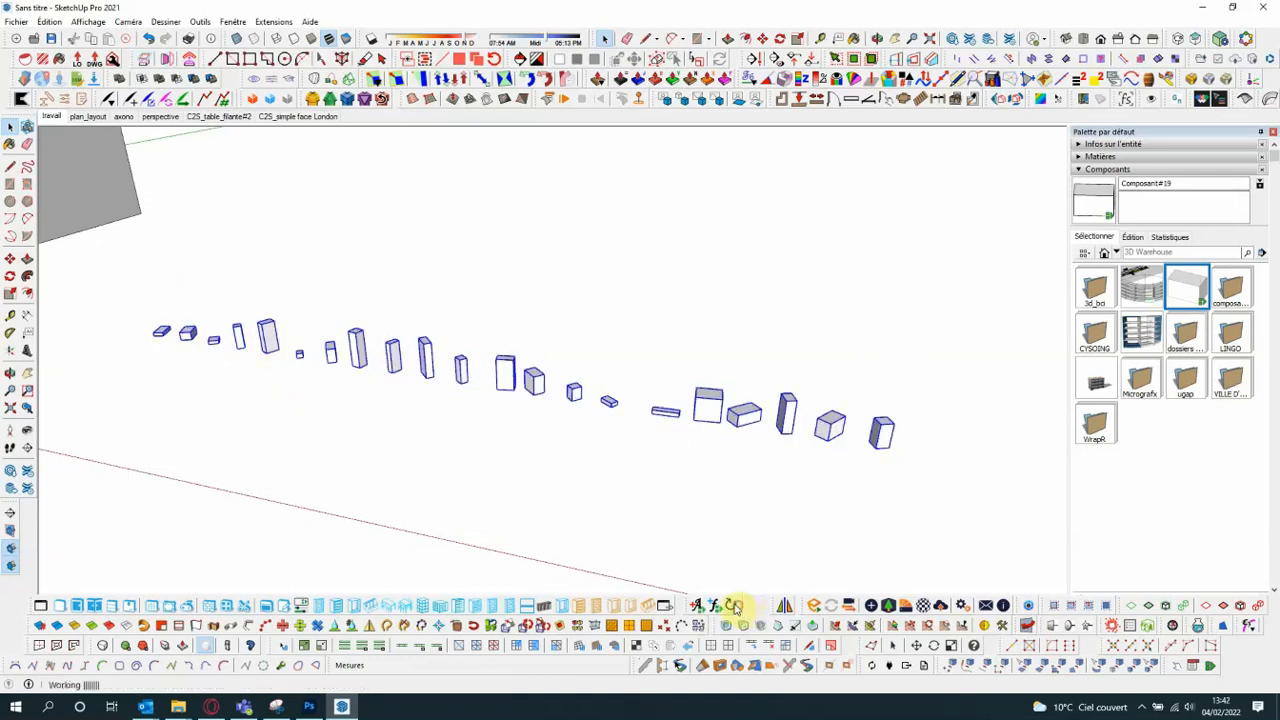
click(716, 382)
click(680, 312)
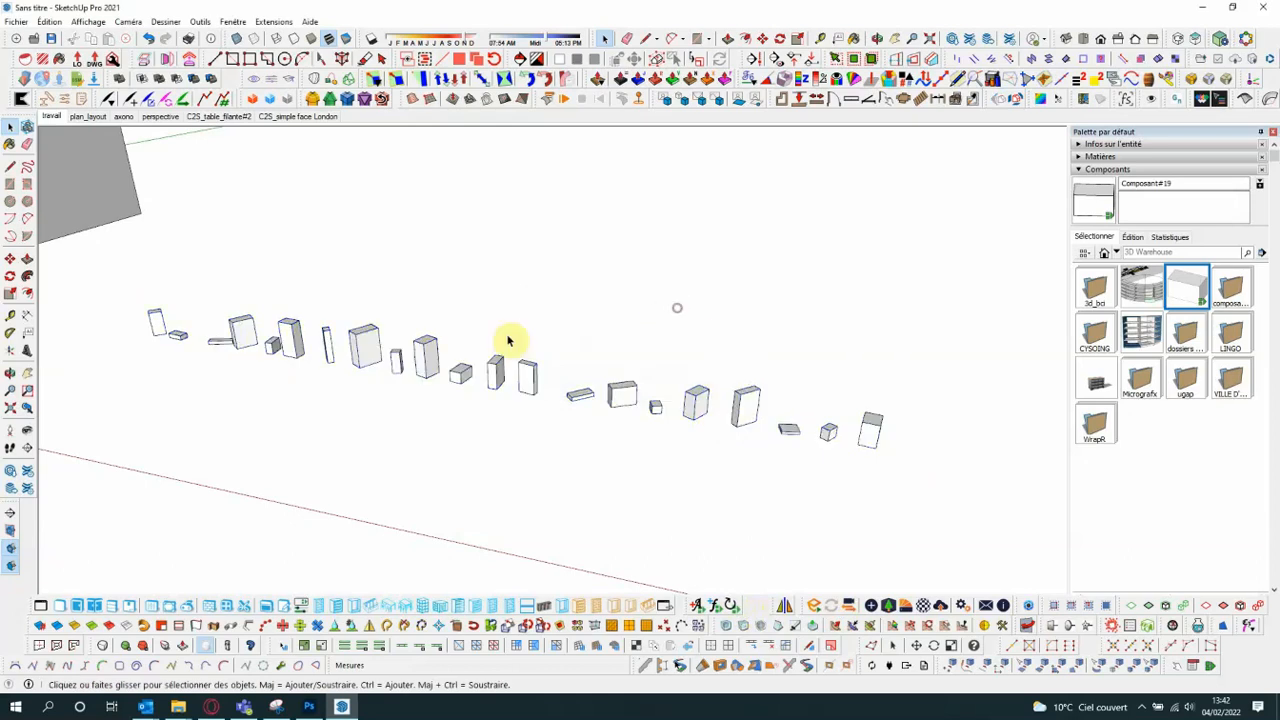
scroll(208, 330, up, 2)
scroll(215, 330, down, 3)
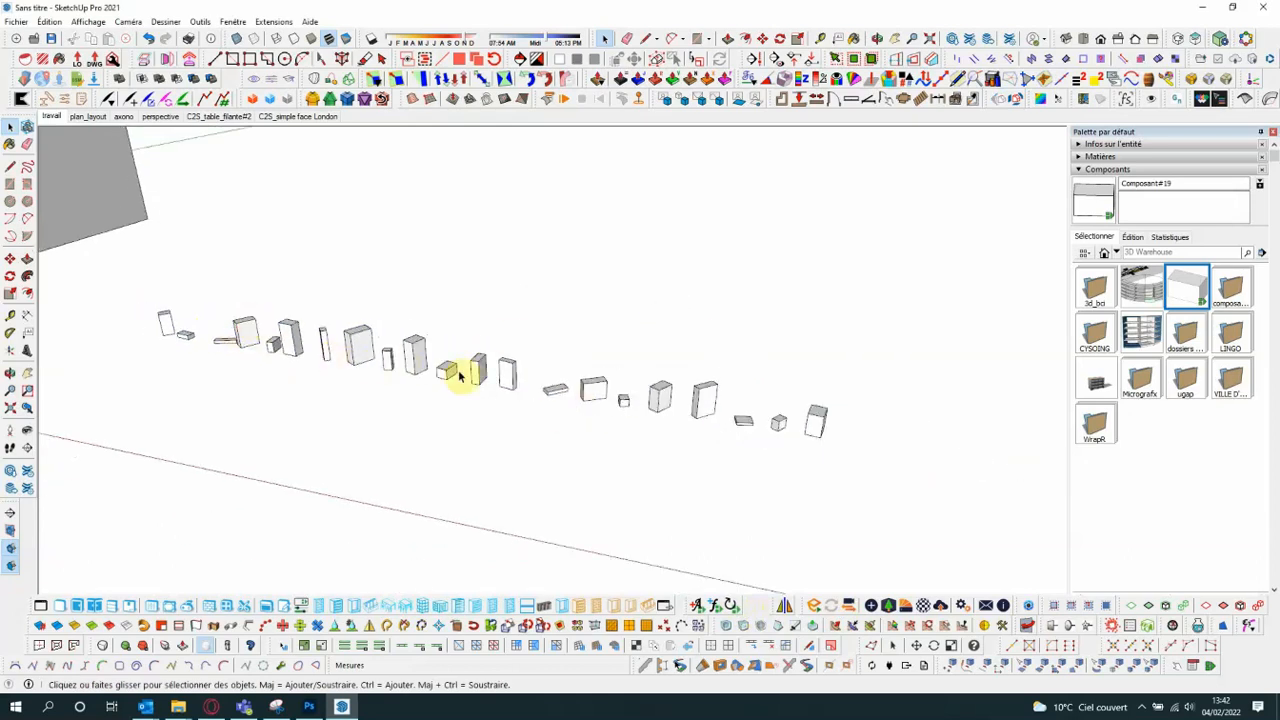
scroll(226, 330, up, 2)
scroll(228, 336, down, 1)
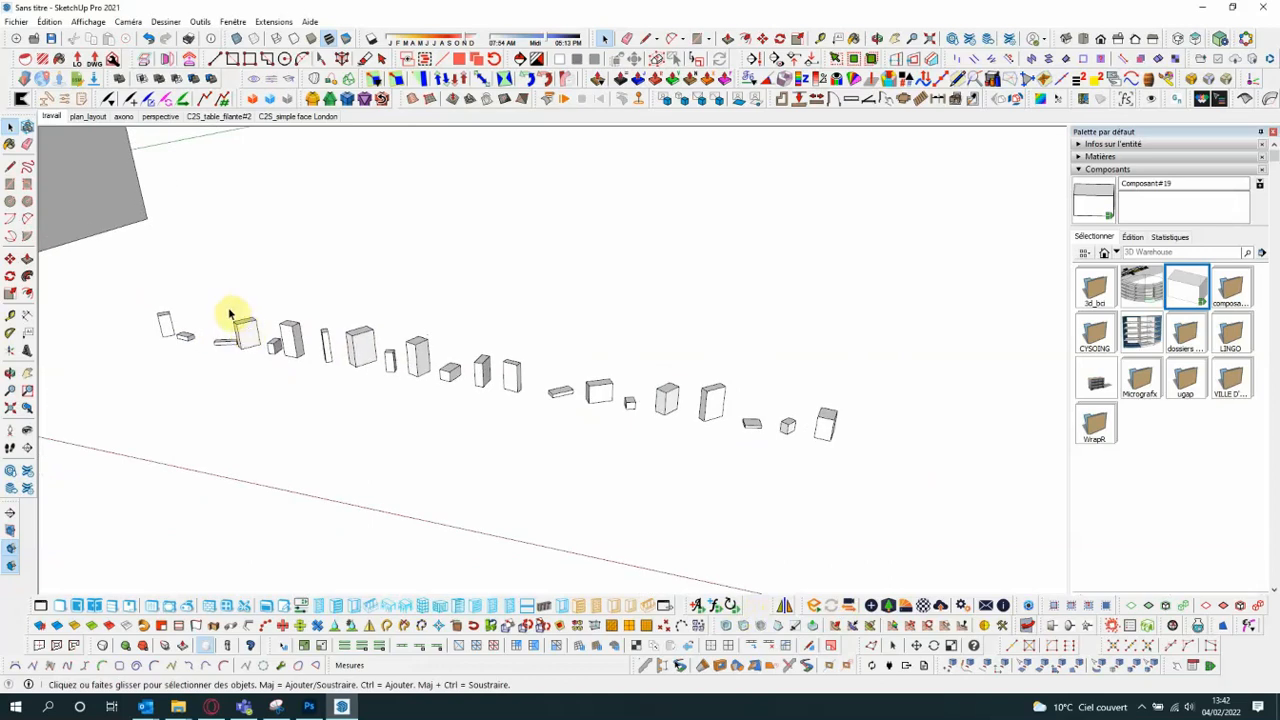
scroll(254, 330, up, 1)
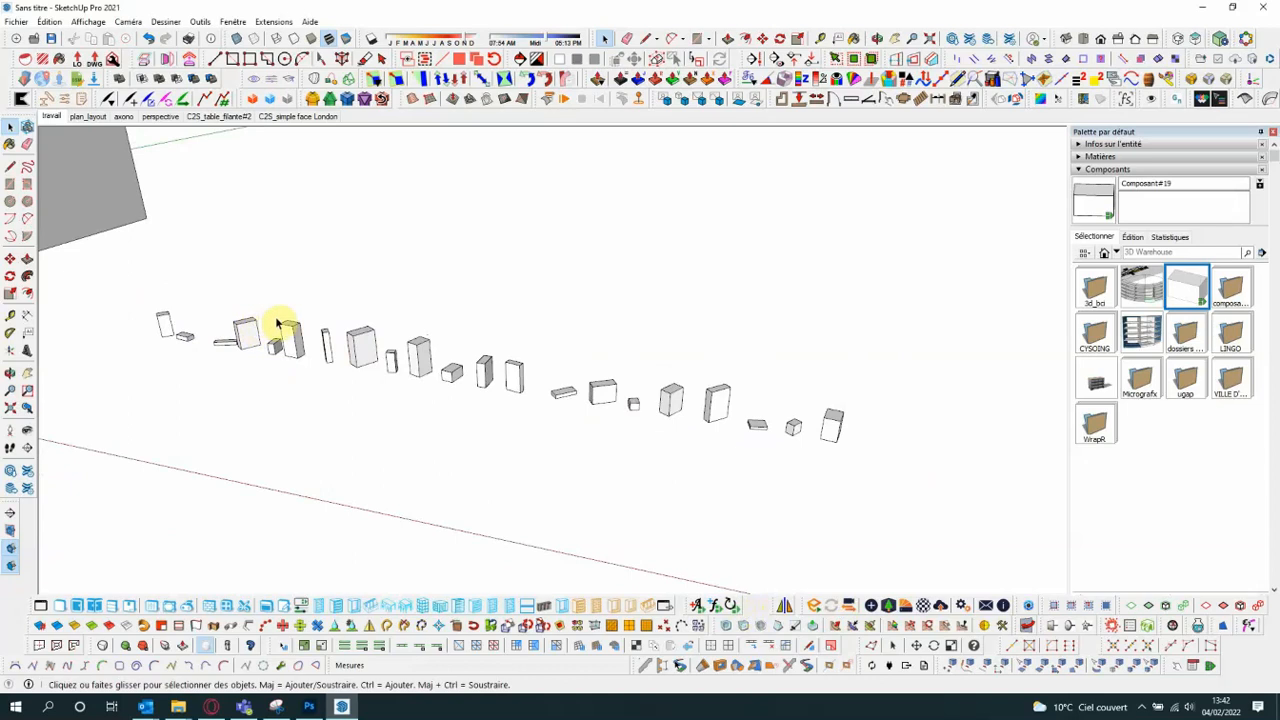
scroll(280, 328, up, 2)
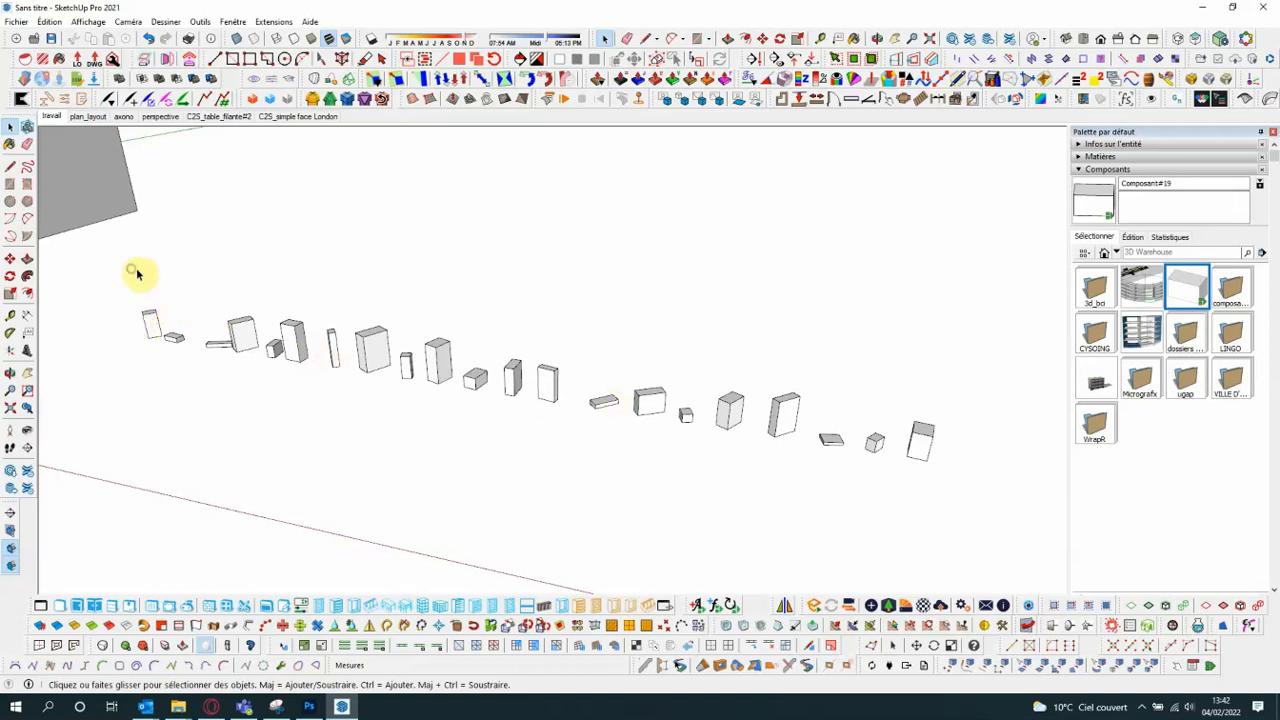
- Redraw all the boxes in the row a third time, and clear the selection
drag(134, 268, 994, 514)
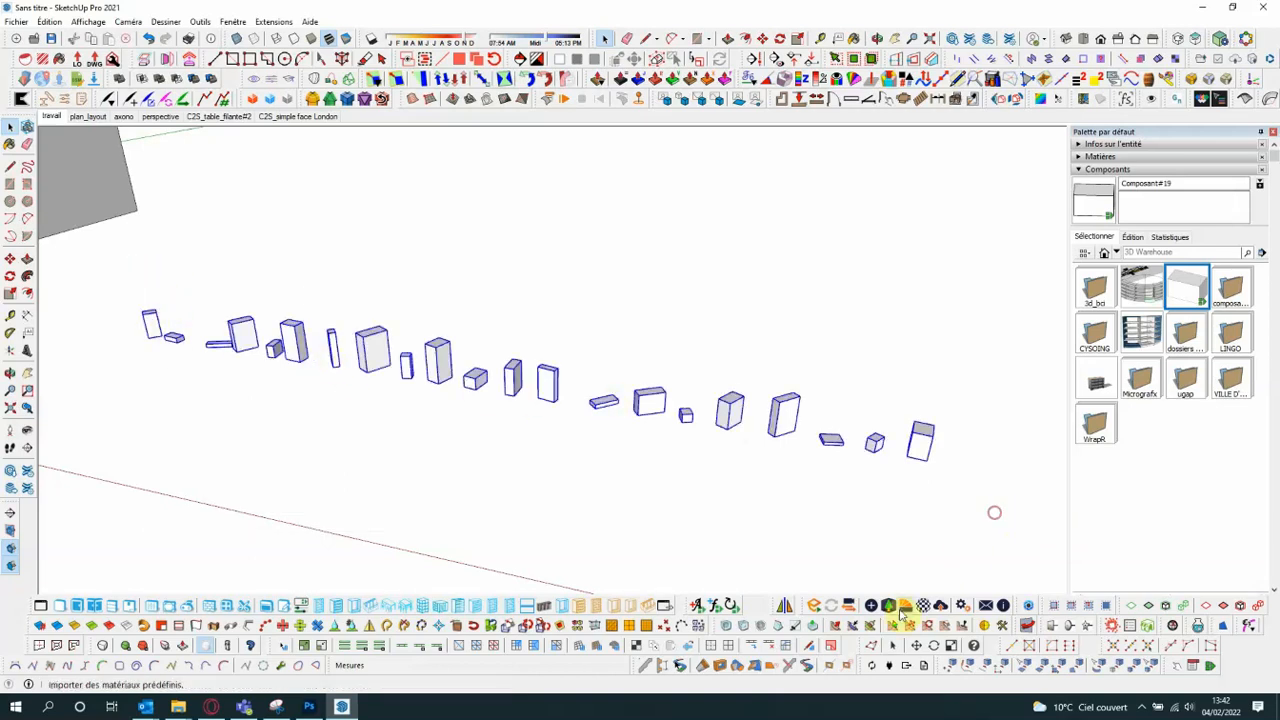
click(735, 607)
click(708, 380)
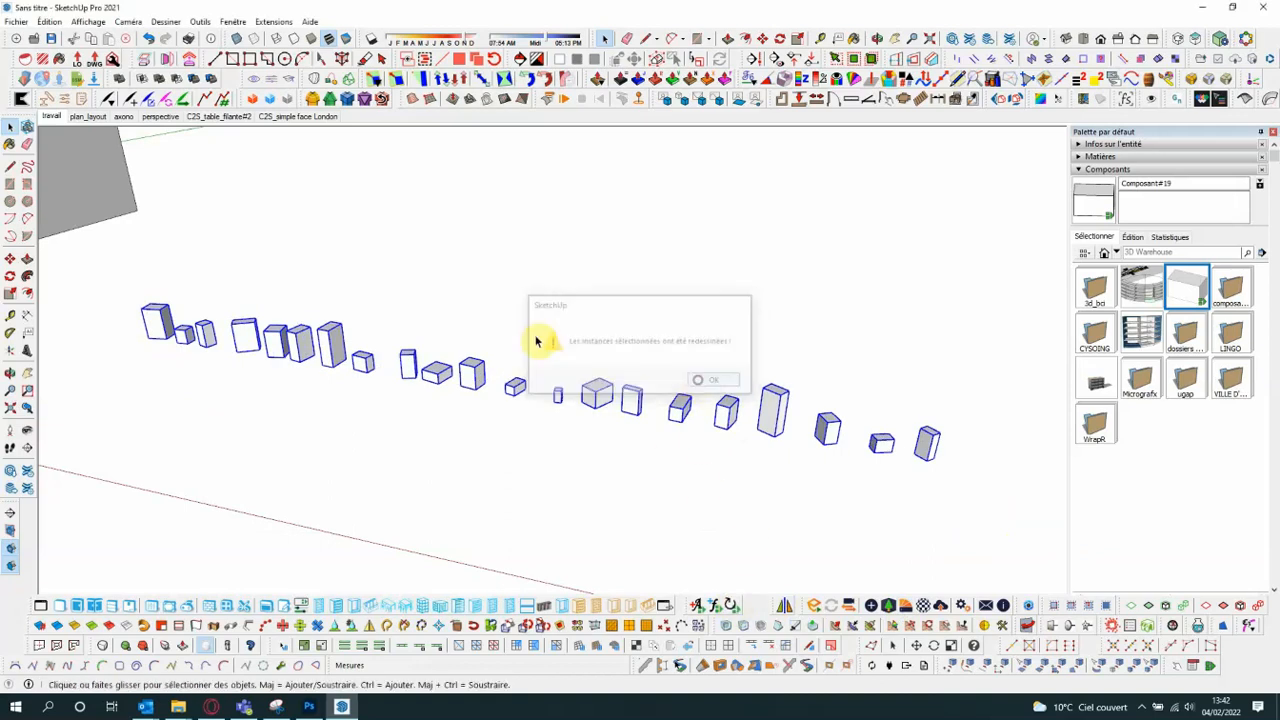
scroll(432, 294, down, 3)
click(436, 298)
scroll(376, 348, down, 2)
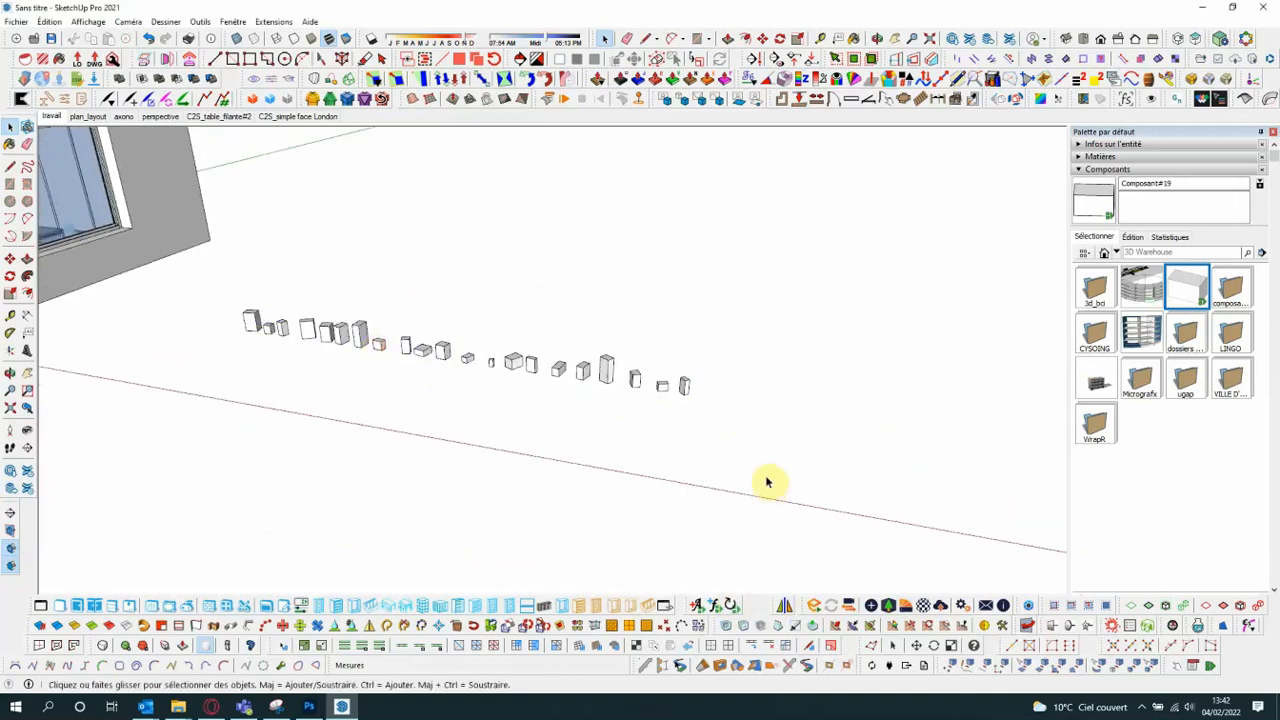
- Mirror the last box in the row about a green-axis line through its front base corner, keeping the original
scroll(783, 437, up, 1)
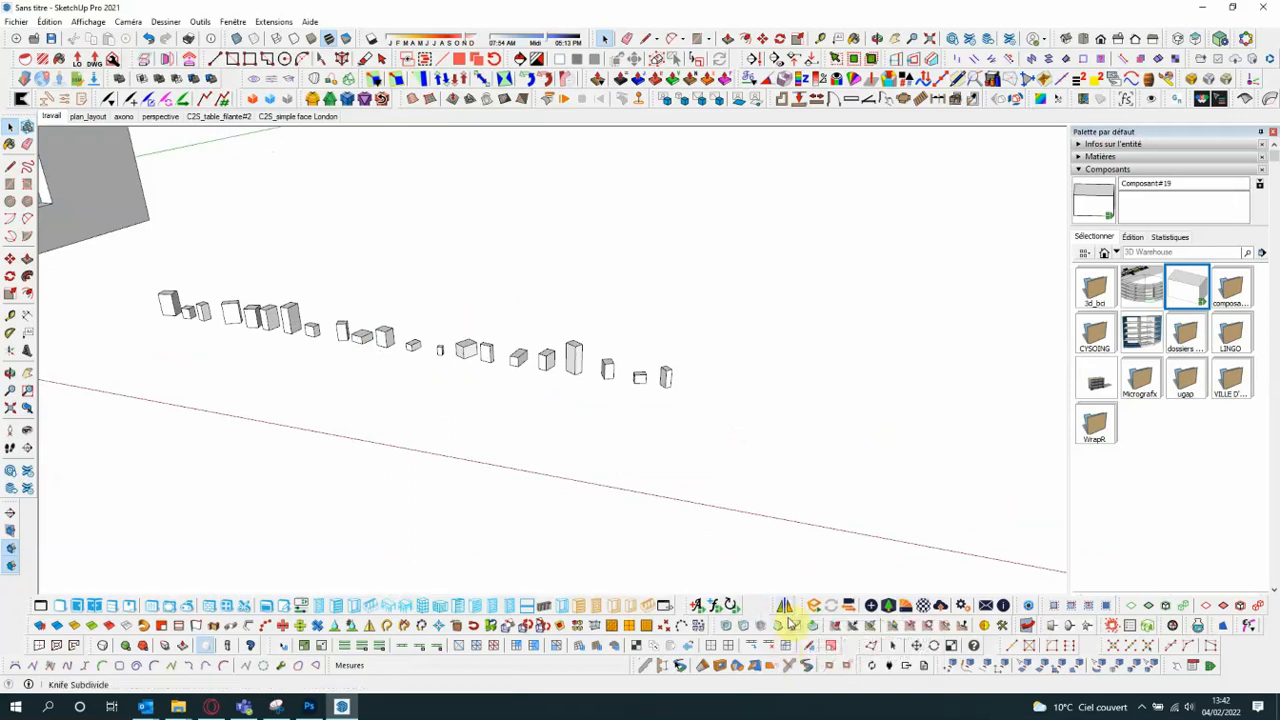
scroll(706, 397, up, 1)
scroll(706, 397, down, 1)
scroll(631, 383, down, 1)
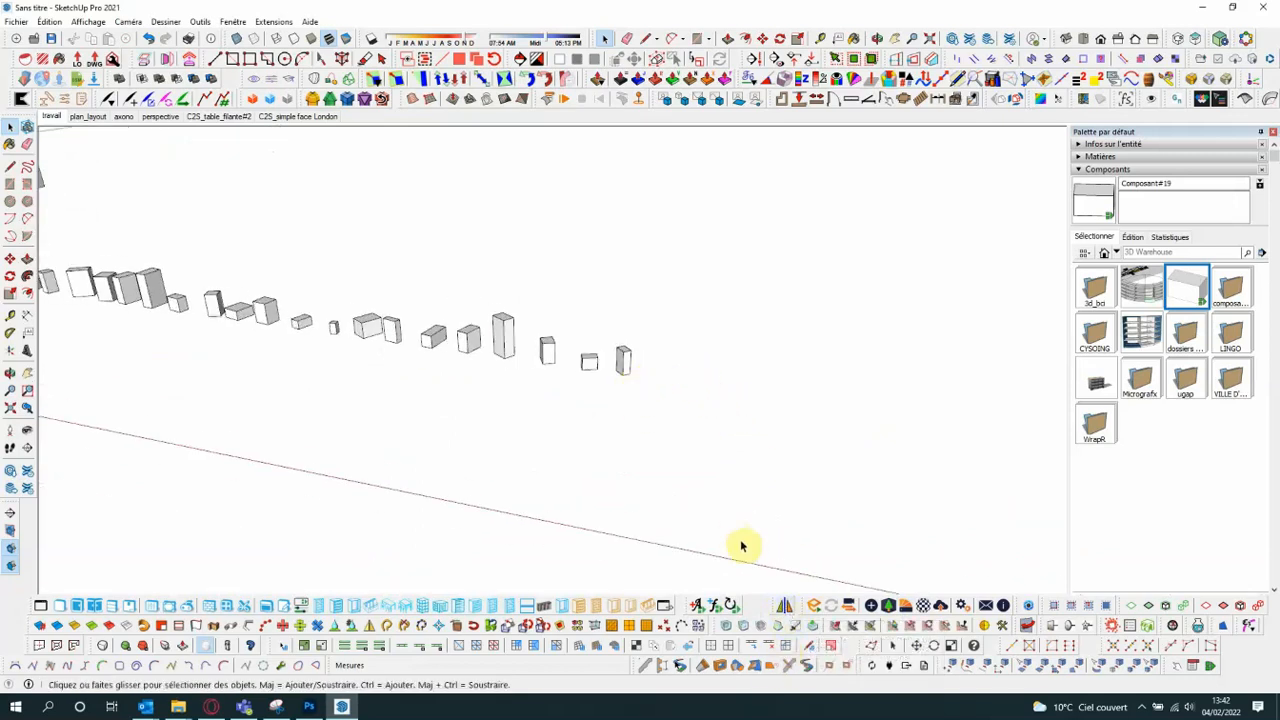
click(623, 361)
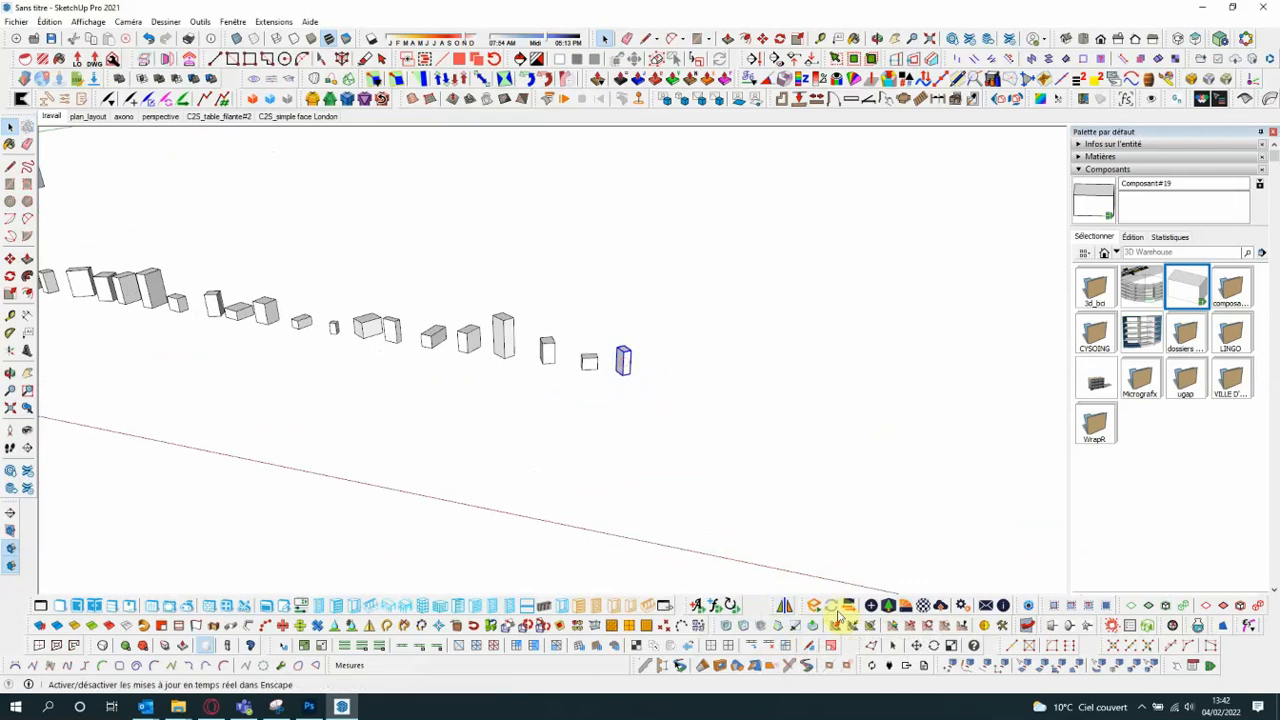
click(787, 607)
scroll(680, 402, up, 1)
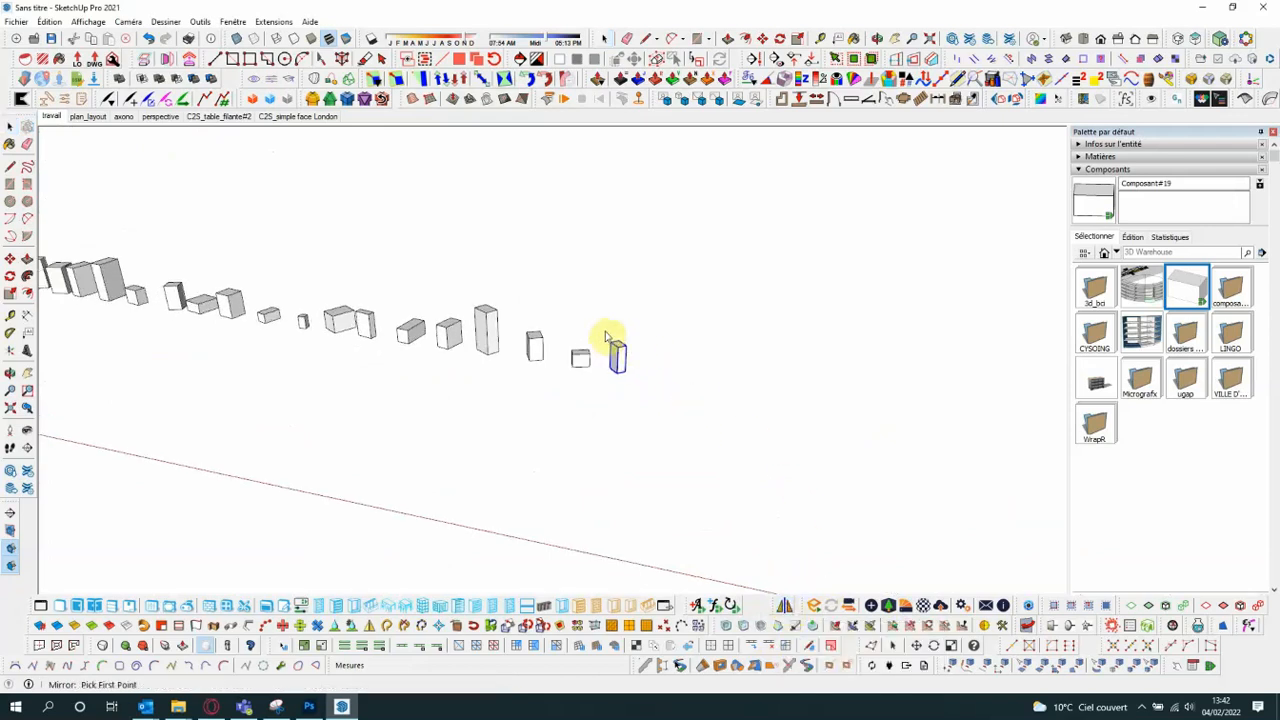
scroll(614, 300, up, 1)
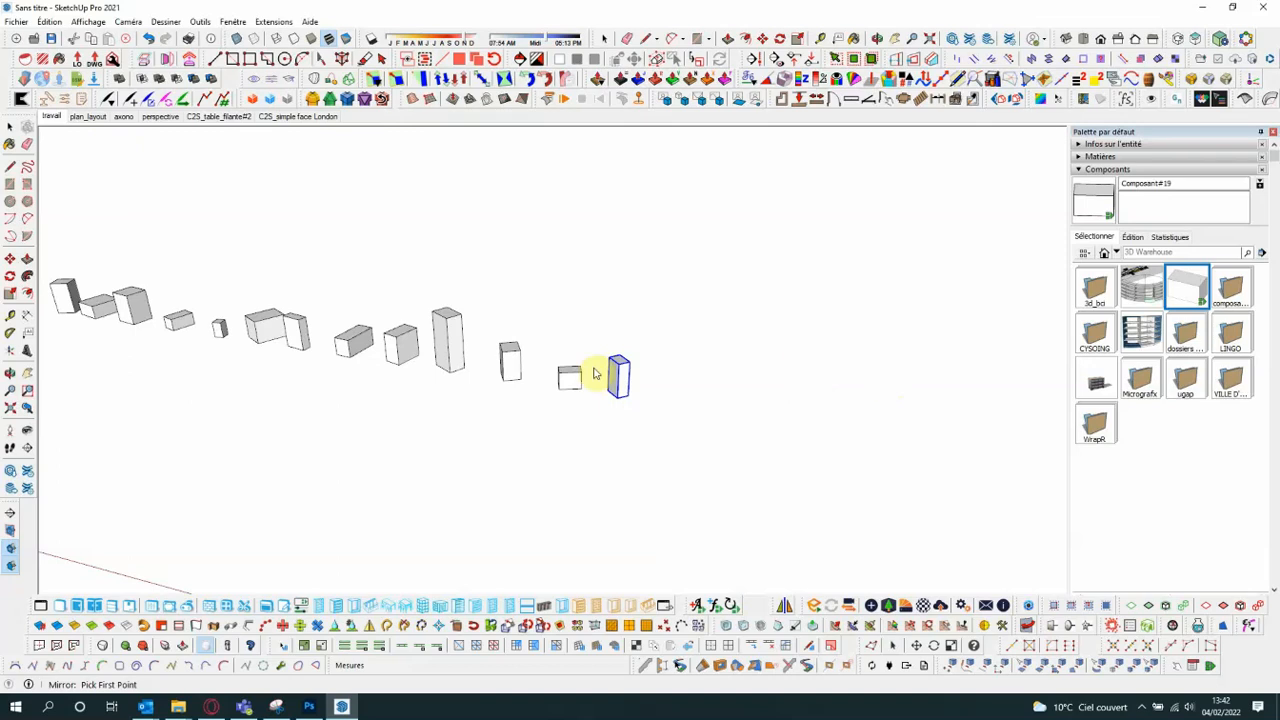
scroll(620, 380, up, 1)
click(628, 403)
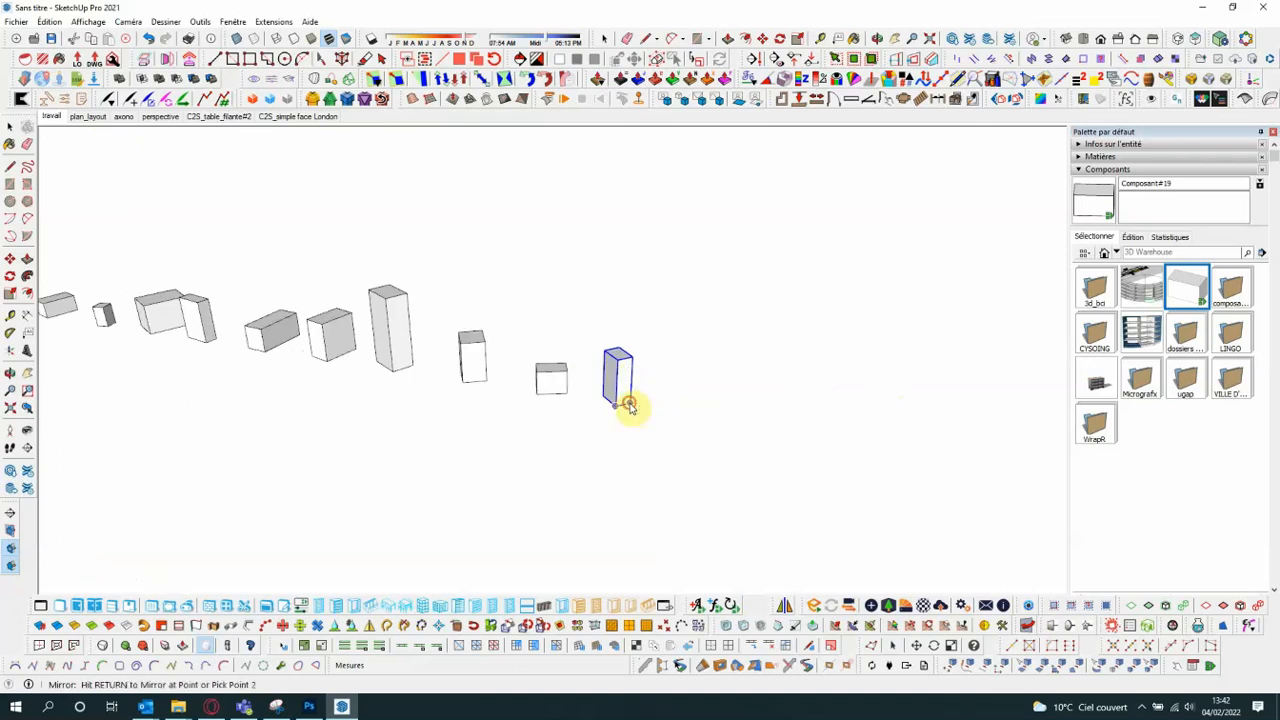
click(603, 461)
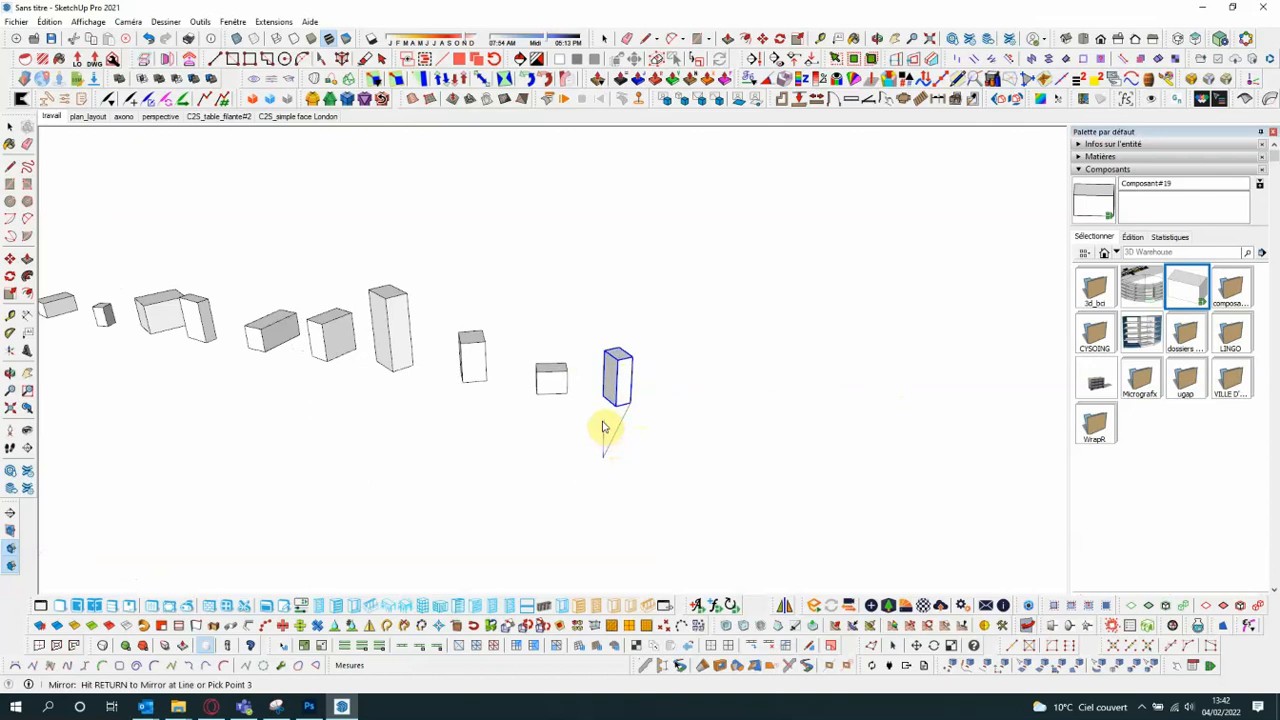
key(Return)
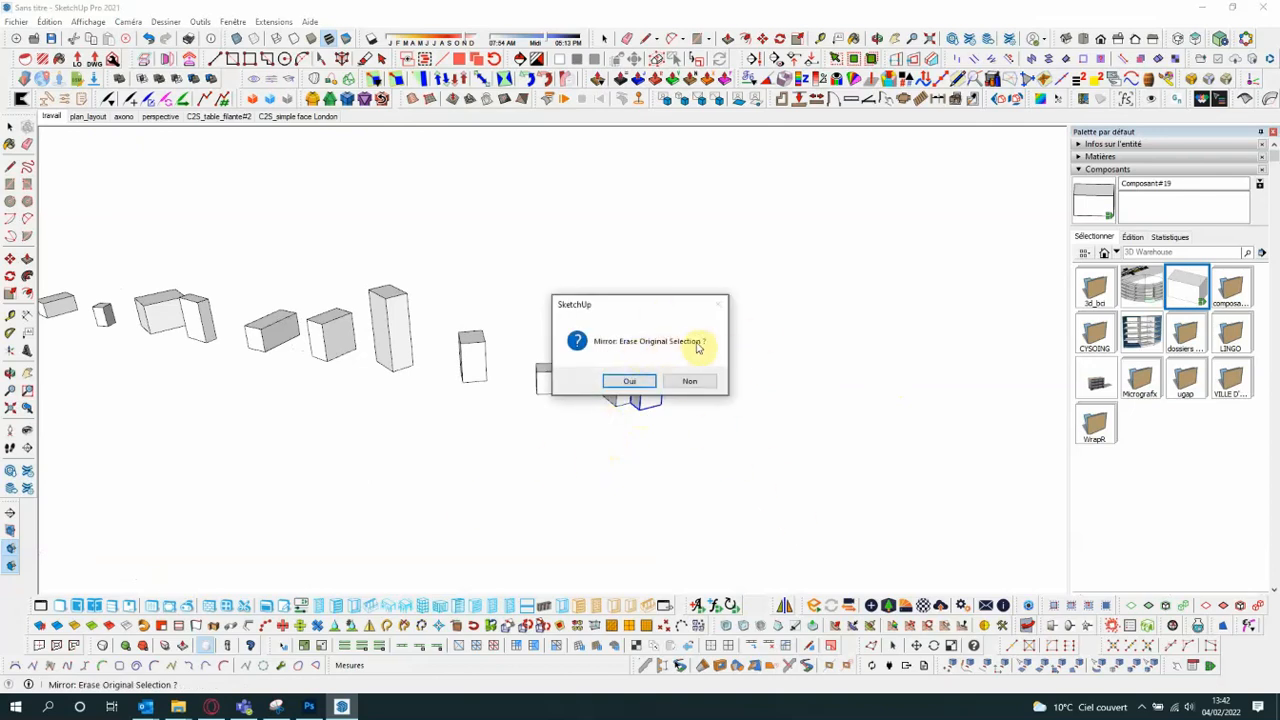
click(688, 382)
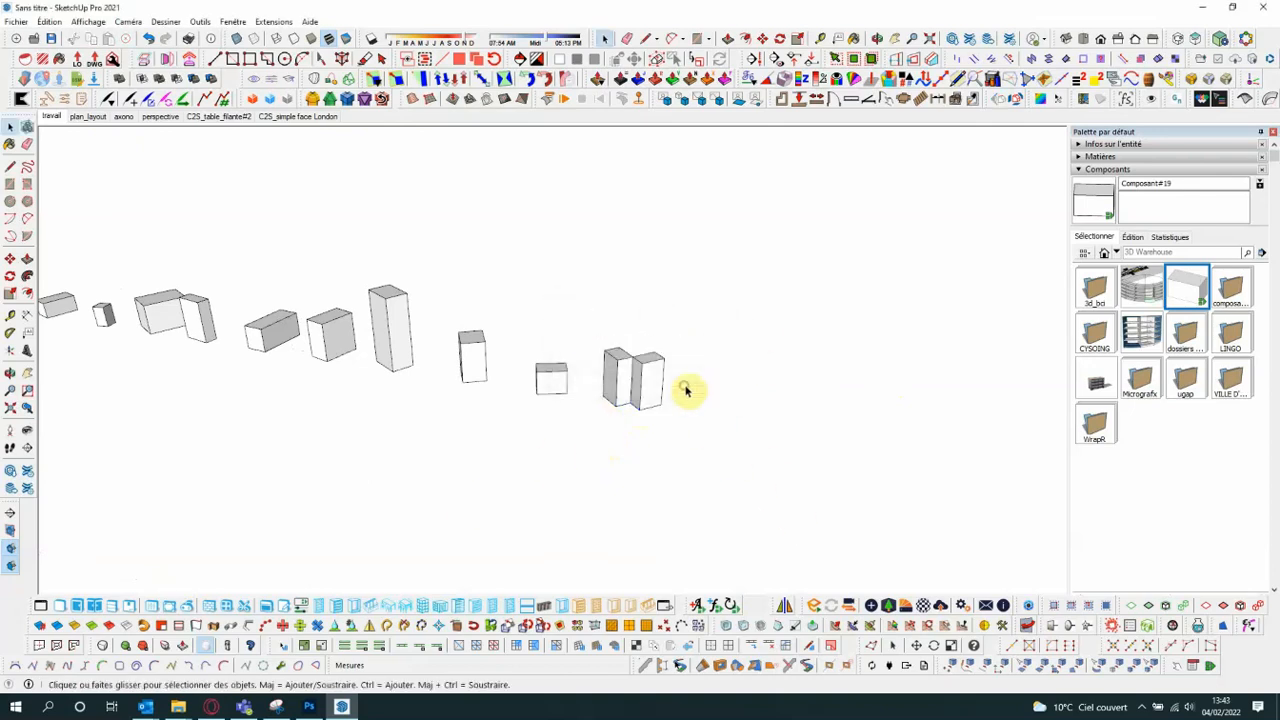
- Mirror the low box next to the mirrored pair across the plane of its side face facing that pair, keeping the original
scroll(688, 385, up, 5)
scroll(575, 370, down, 2)
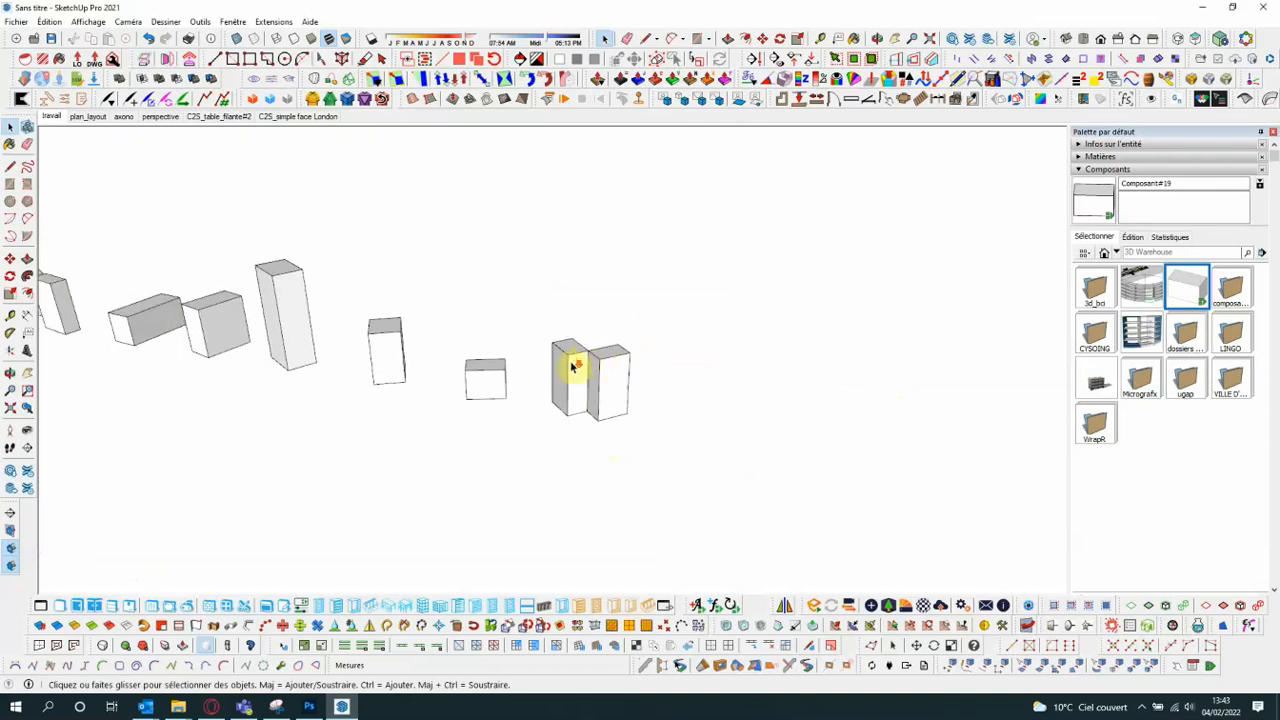
scroll(582, 372, up, 2)
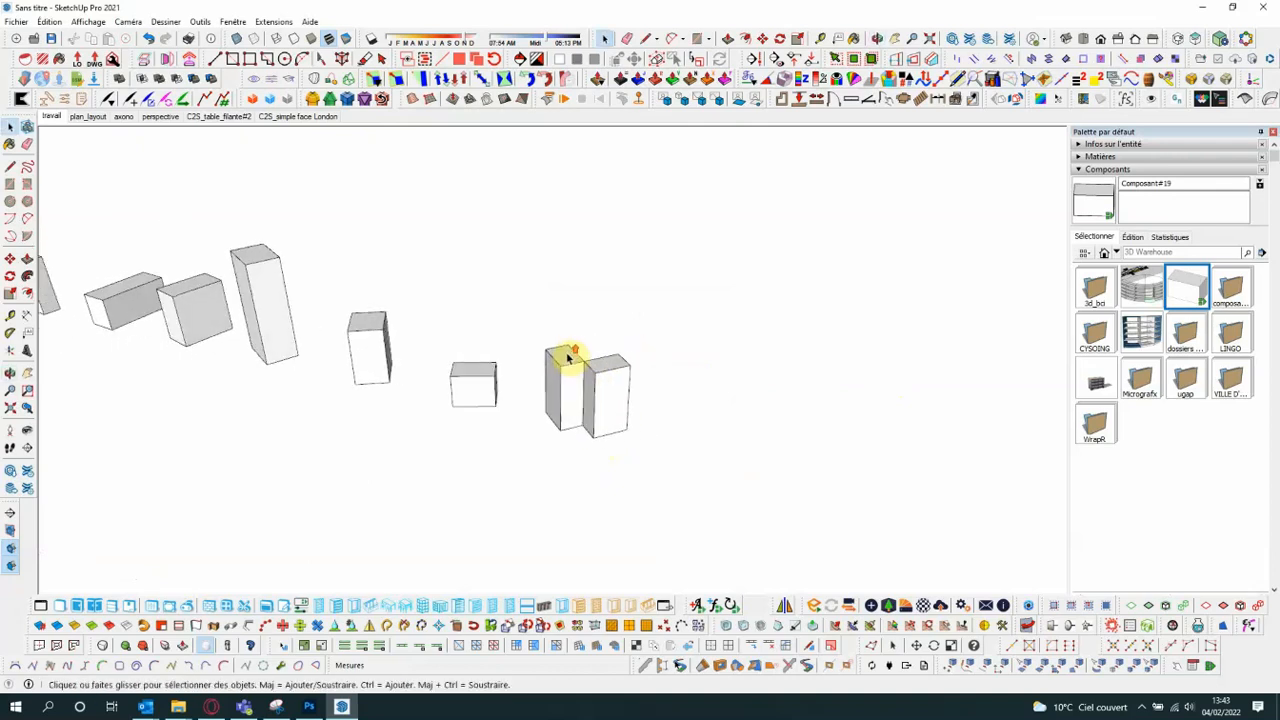
scroll(586, 402, down, 1)
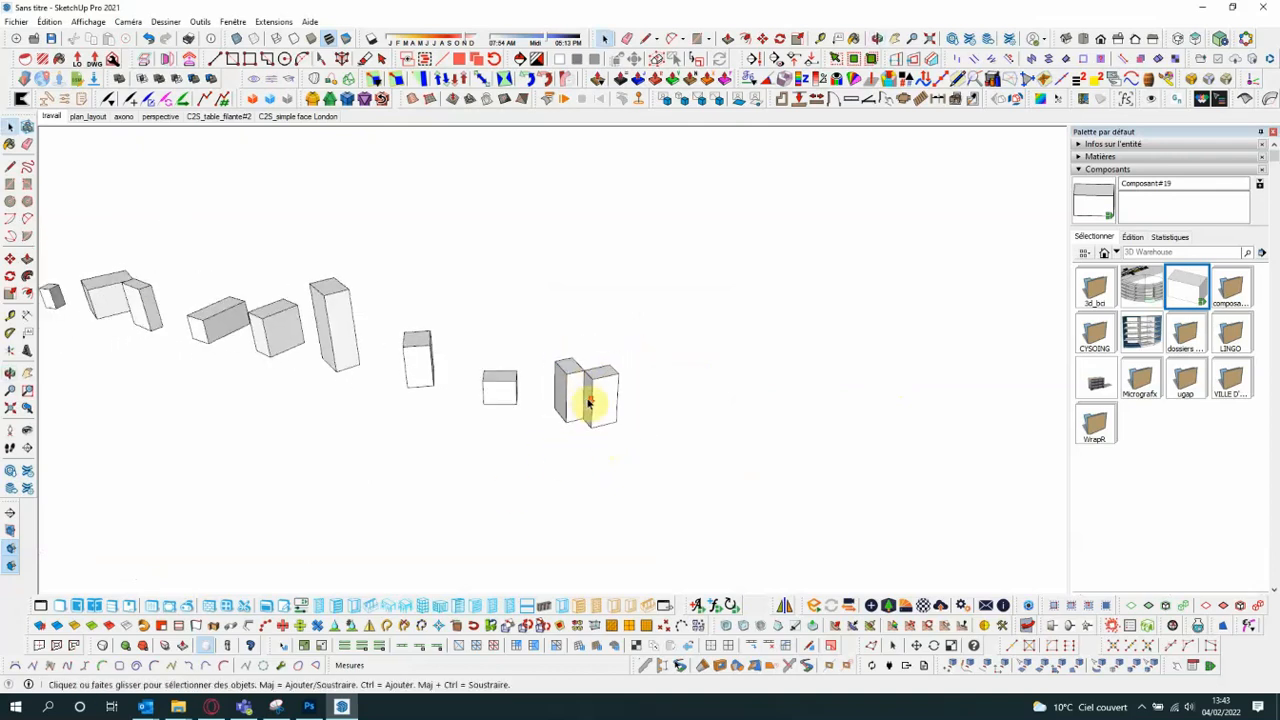
click(512, 396)
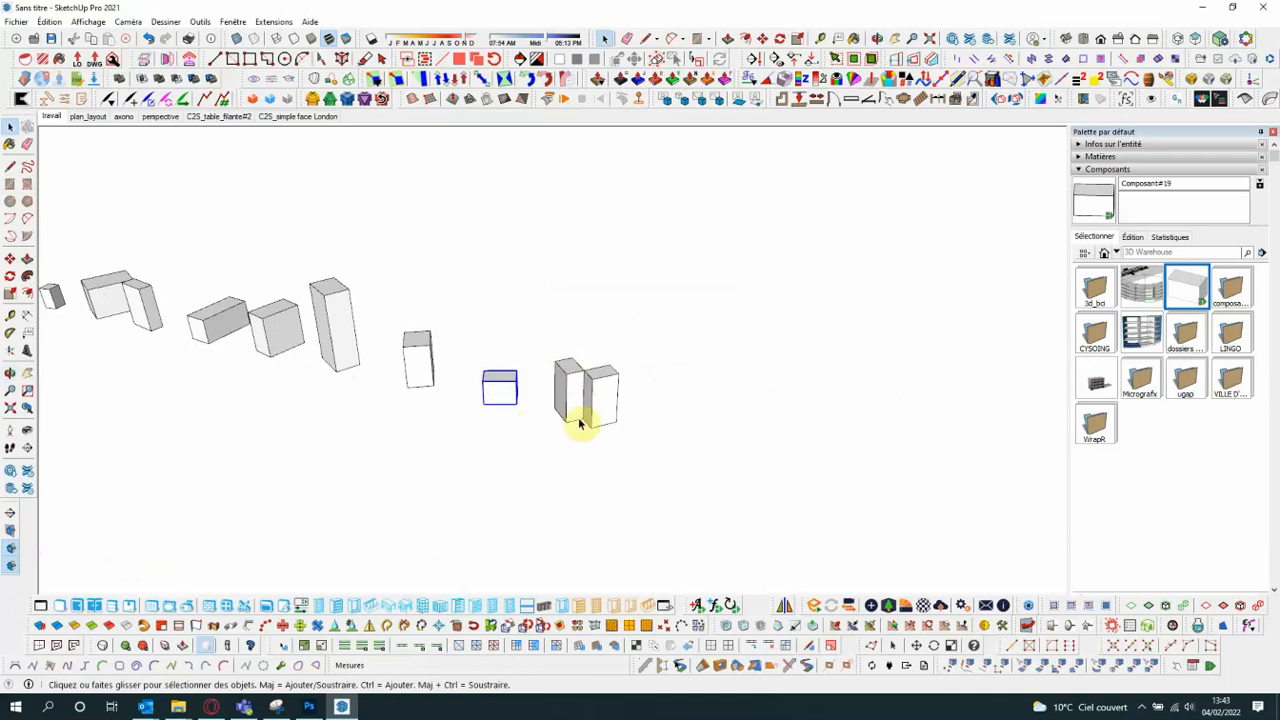
middle_drag(580, 423, 670, 547)
click(785, 607)
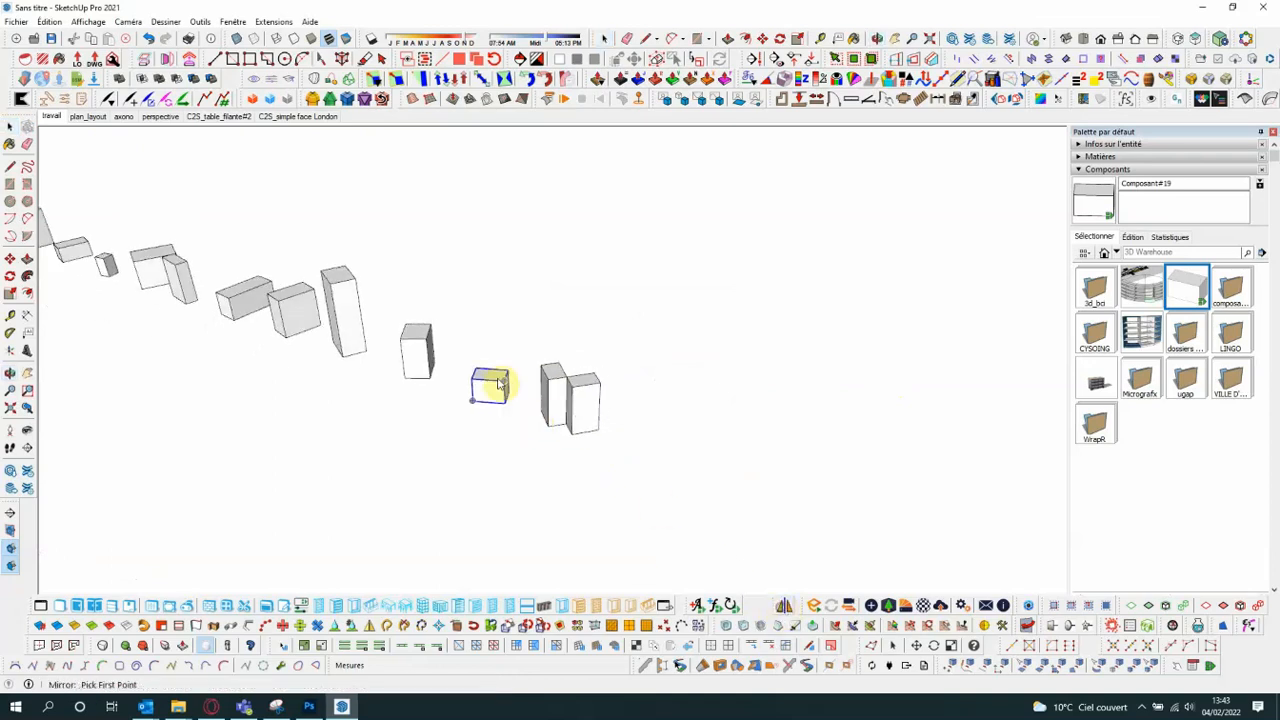
scroll(503, 392, up, 2)
click(512, 424)
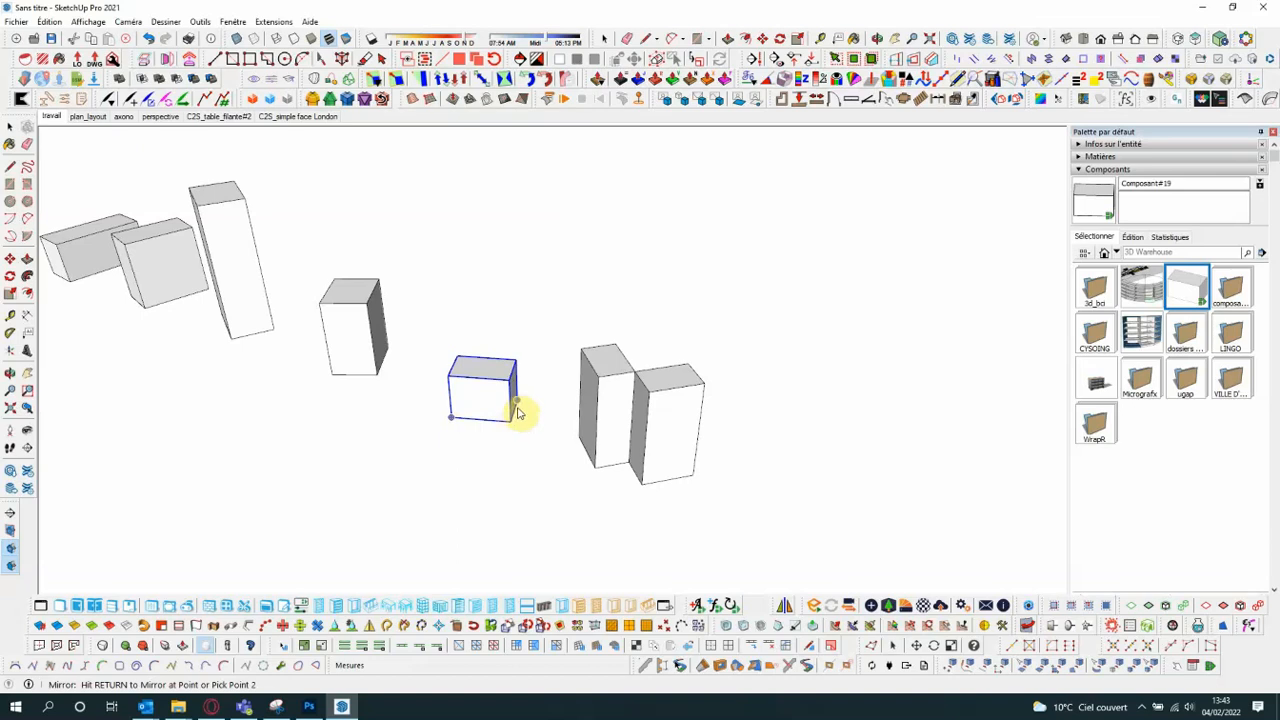
click(519, 405)
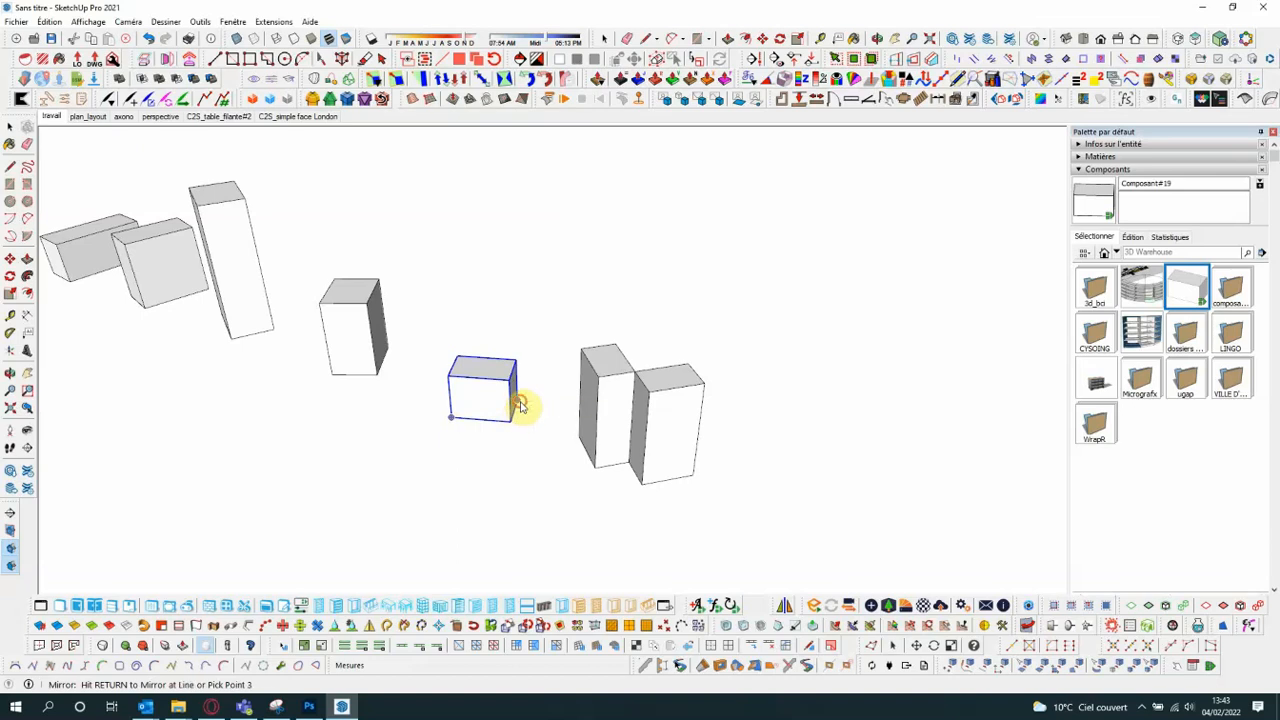
click(517, 365)
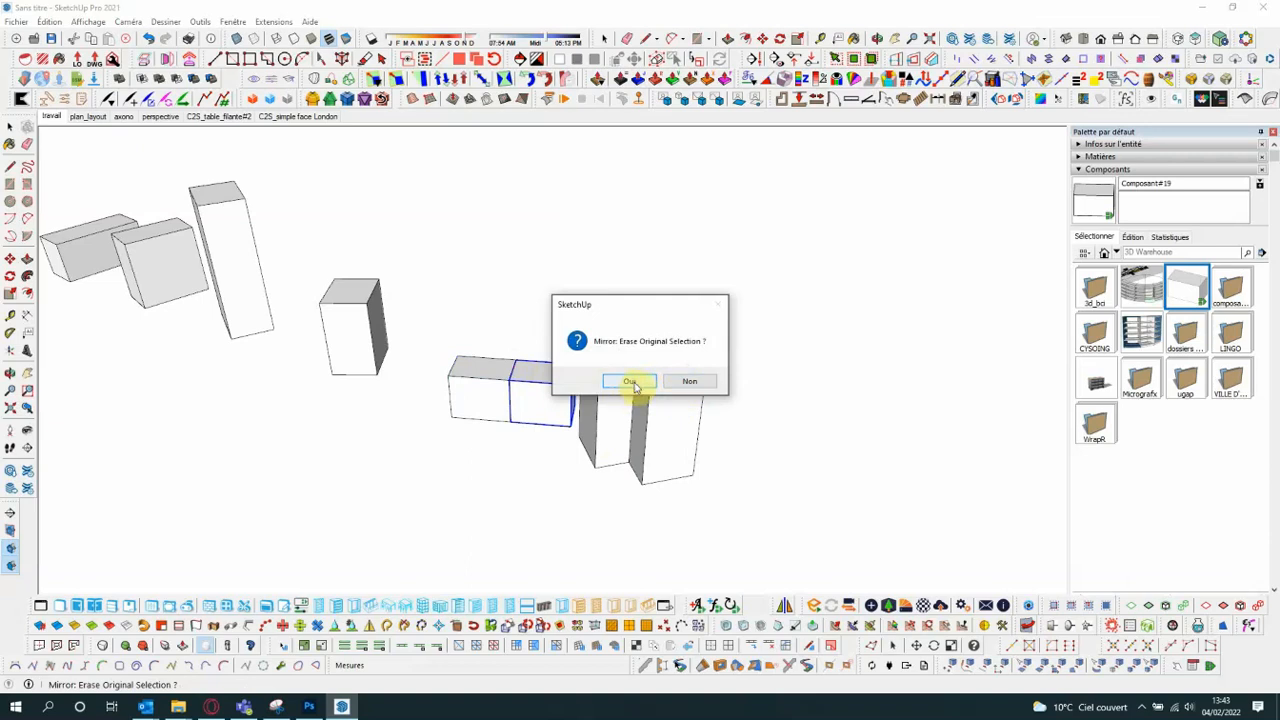
click(689, 384)
scroll(689, 385, down, 5)
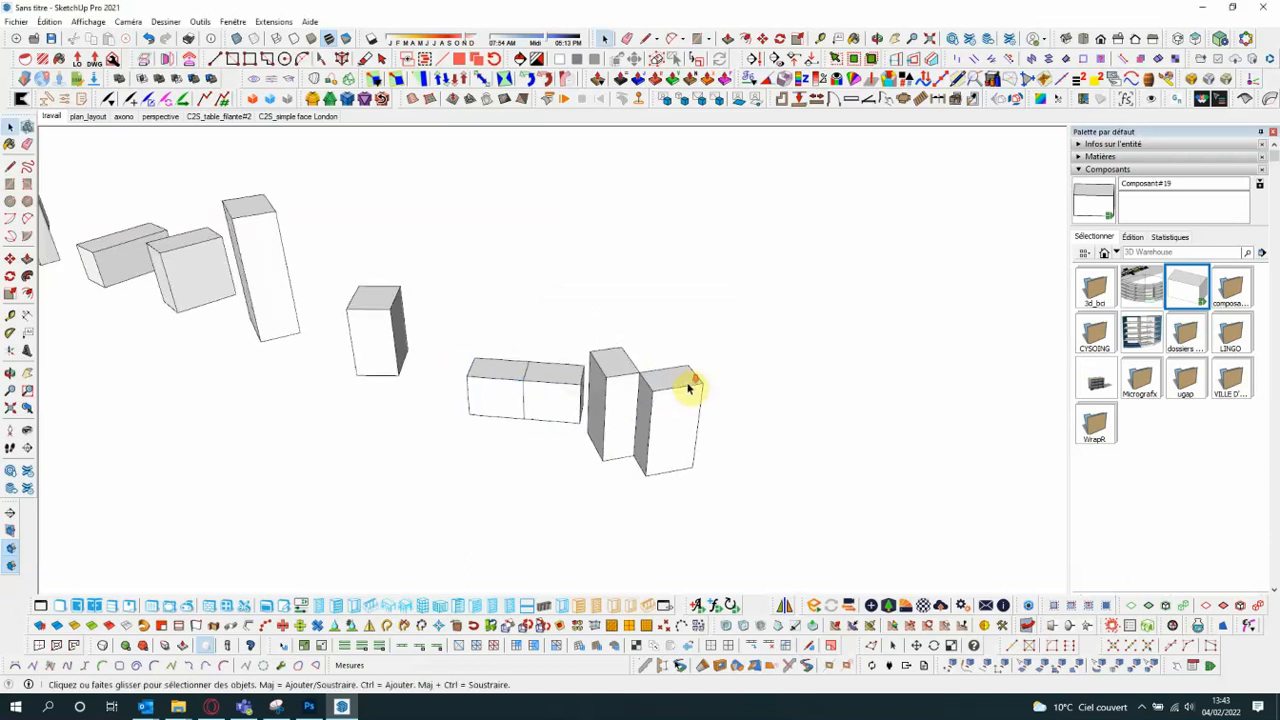
- Mirror the box beside the tallest one across the plane of its side face facing the tall box, keeping the original
middle_drag(610, 384, 387, 337)
scroll(765, 346, up, 2)
scroll(765, 346, up, 2)
scroll(671, 359, down, 2)
scroll(240, 360, up, 1)
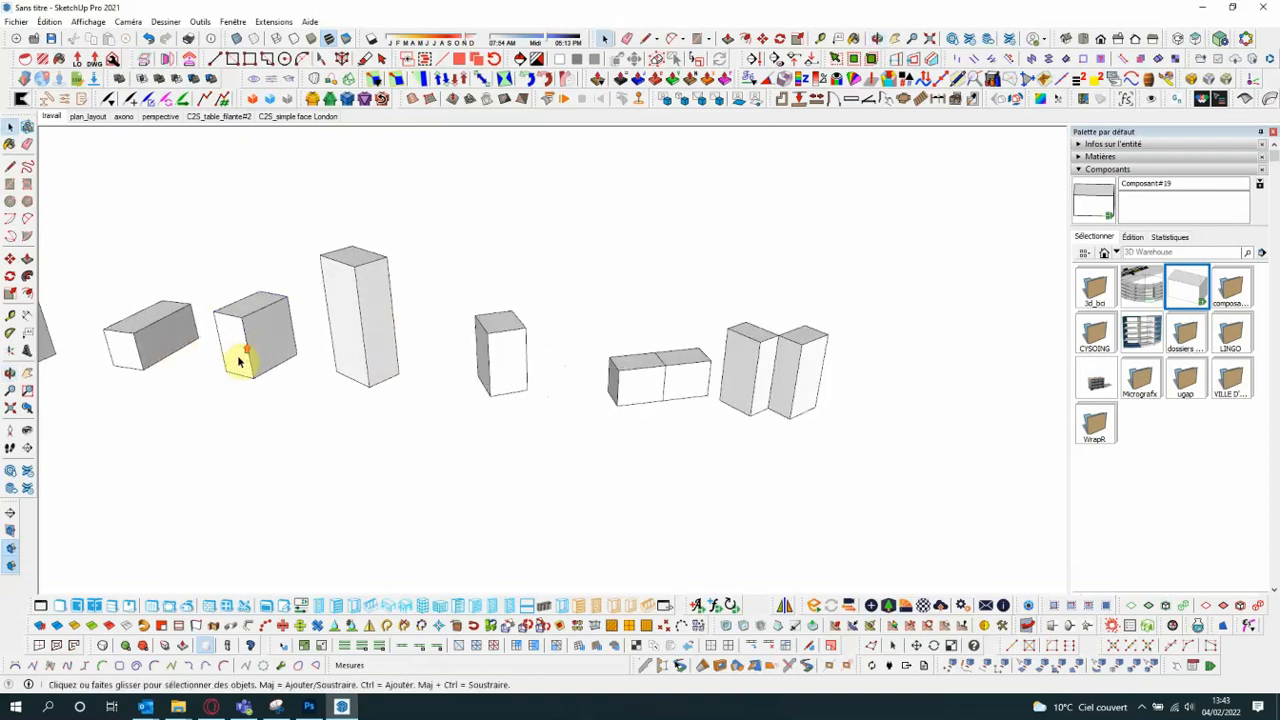
click(240, 360)
click(784, 605)
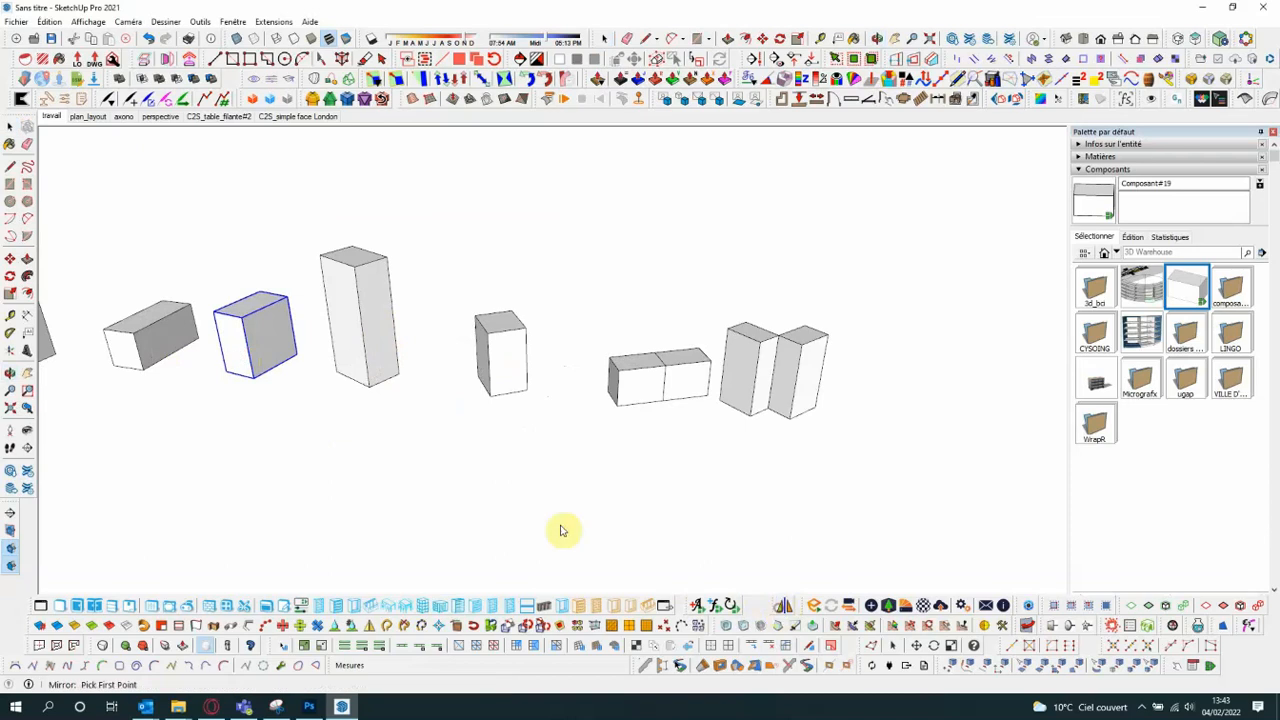
scroll(248, 410, up, 2)
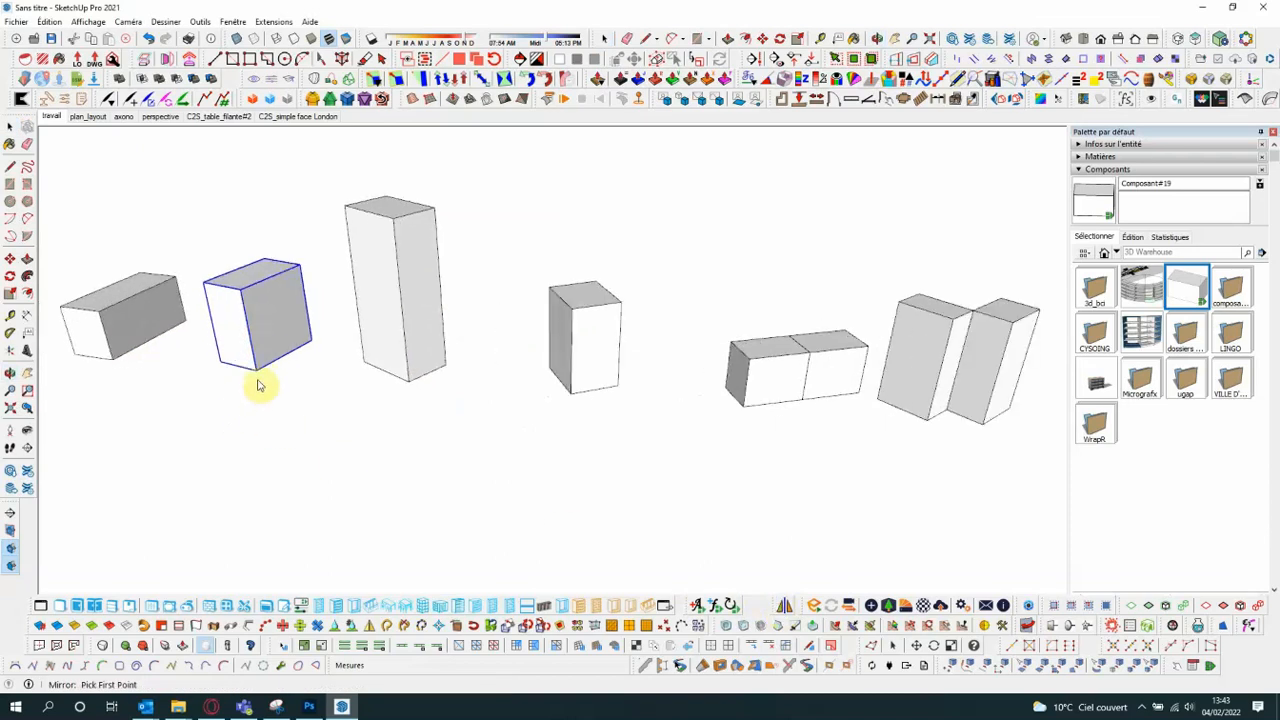
click(256, 370)
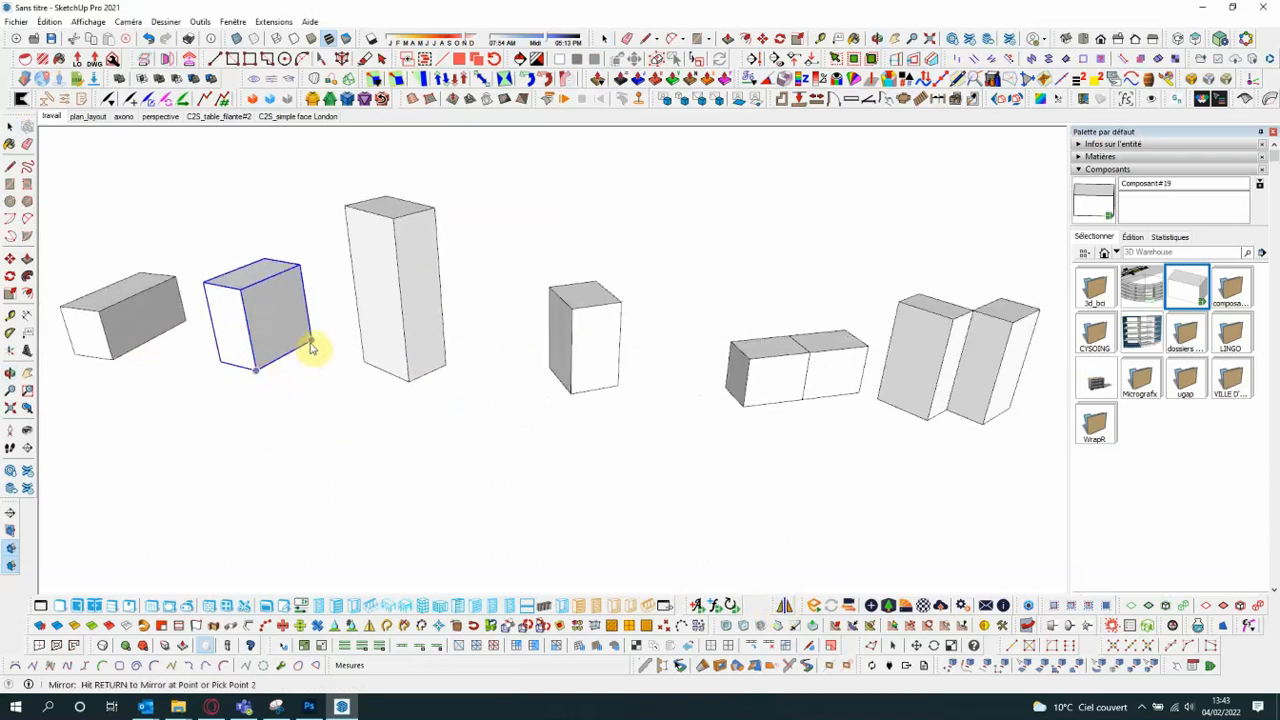
click(302, 266)
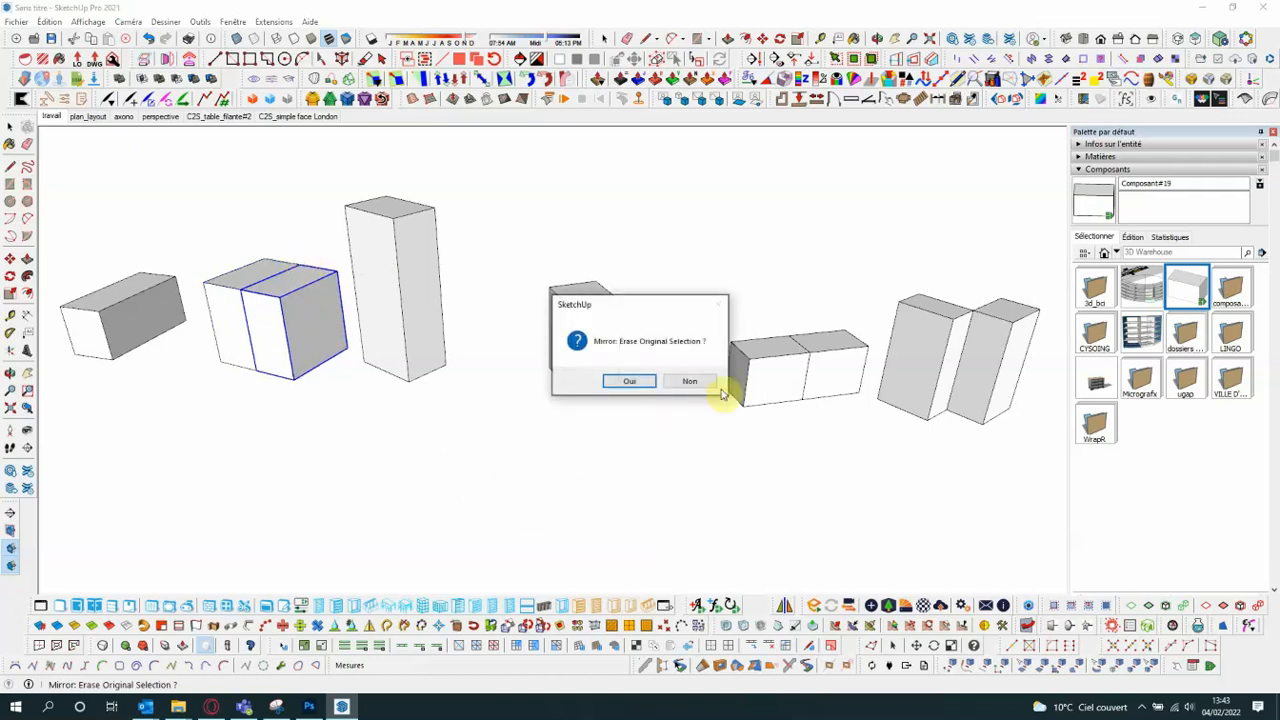
click(676, 382)
- Mirror the tallest box about the front face plane of the small neighbouring box, keeping the original, and view the result from several angles
scroll(586, 394, down, 2)
scroll(571, 391, up, 3)
scroll(551, 386, down, 2)
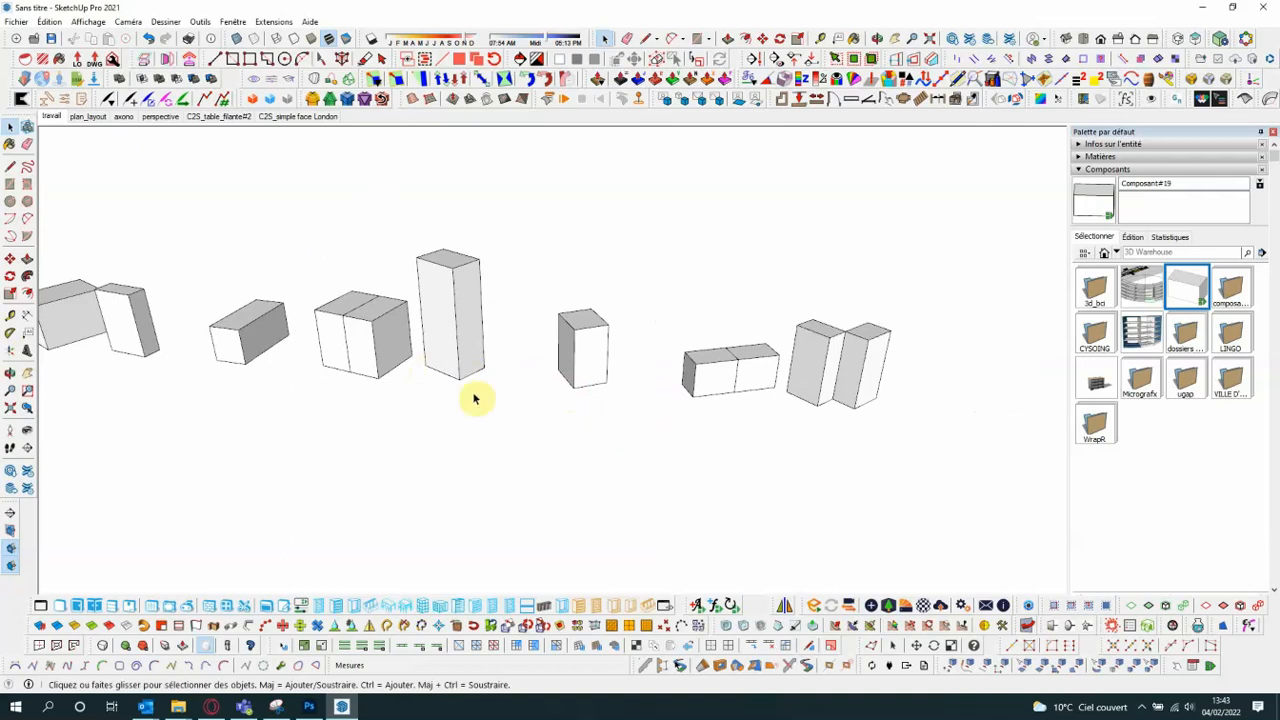
middle_drag(664, 352, 679, 344)
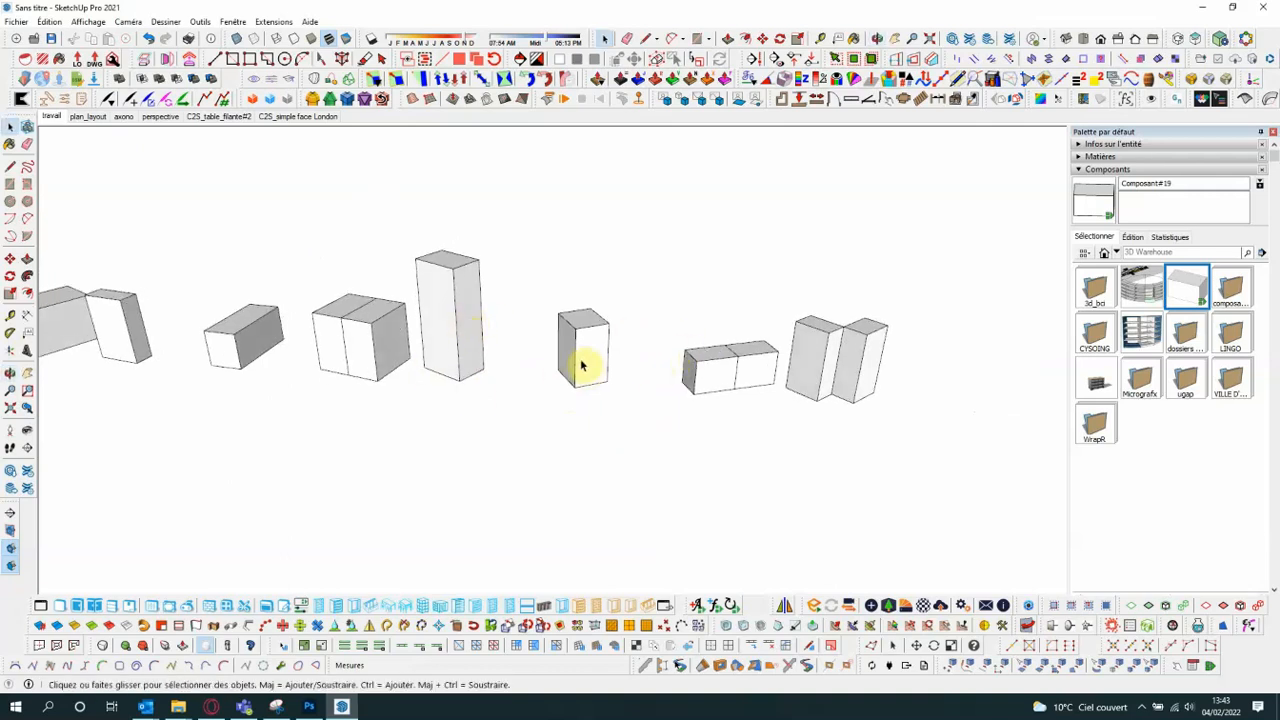
click(466, 340)
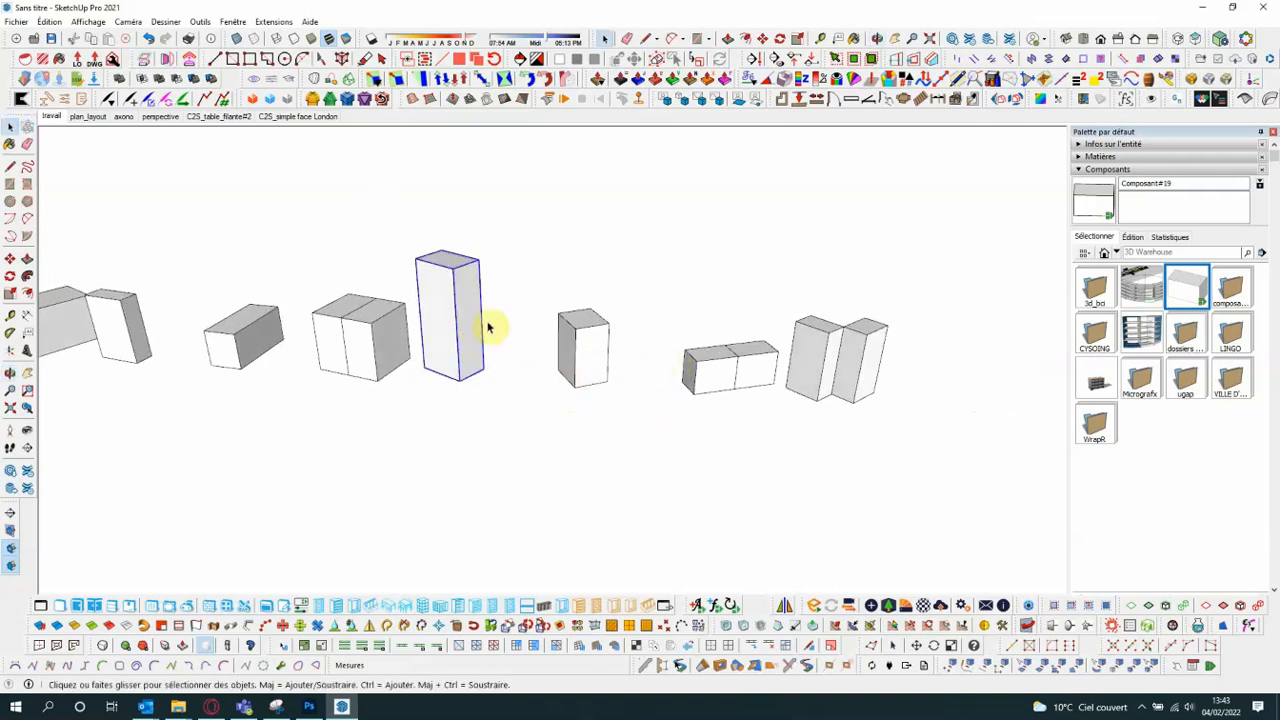
click(785, 606)
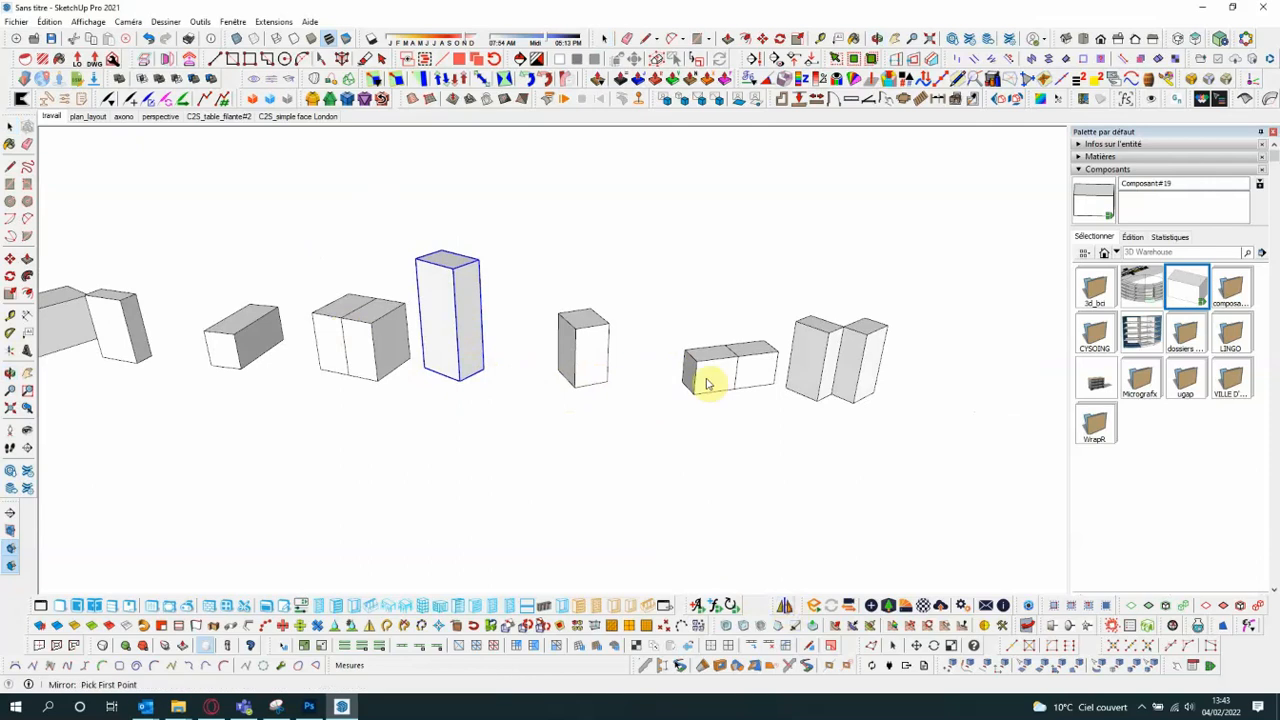
click(574, 392)
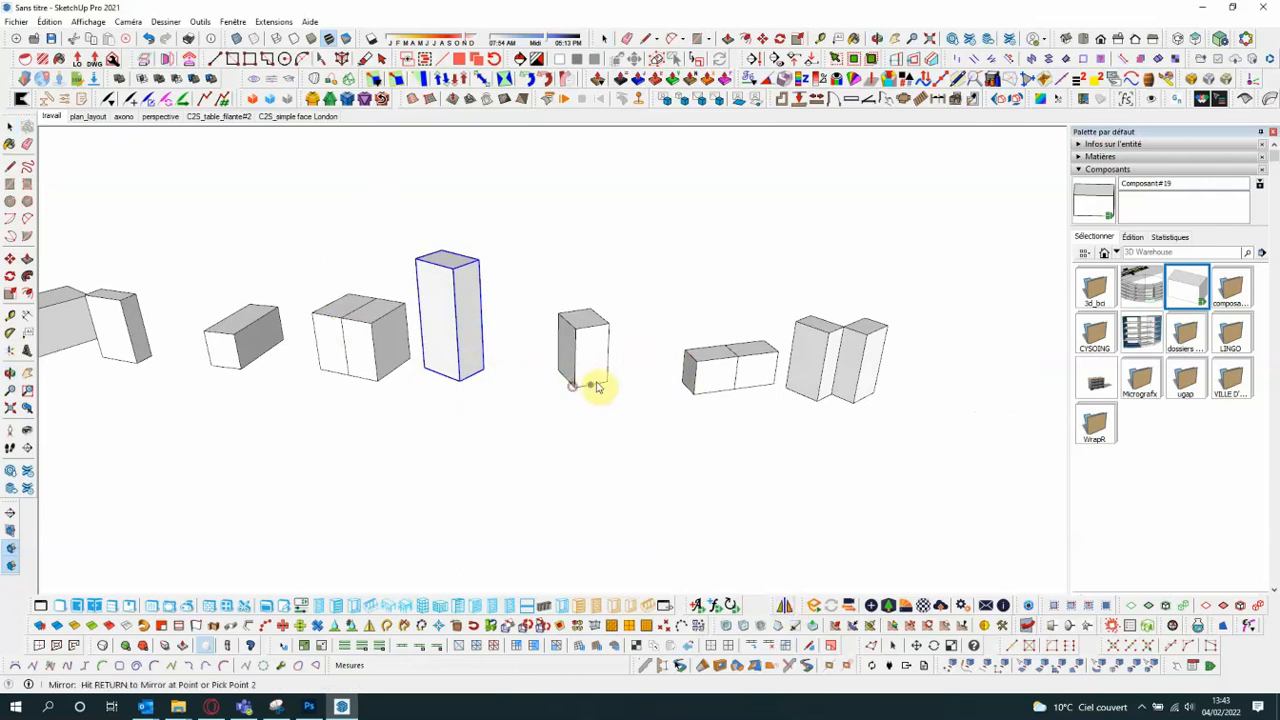
click(607, 331)
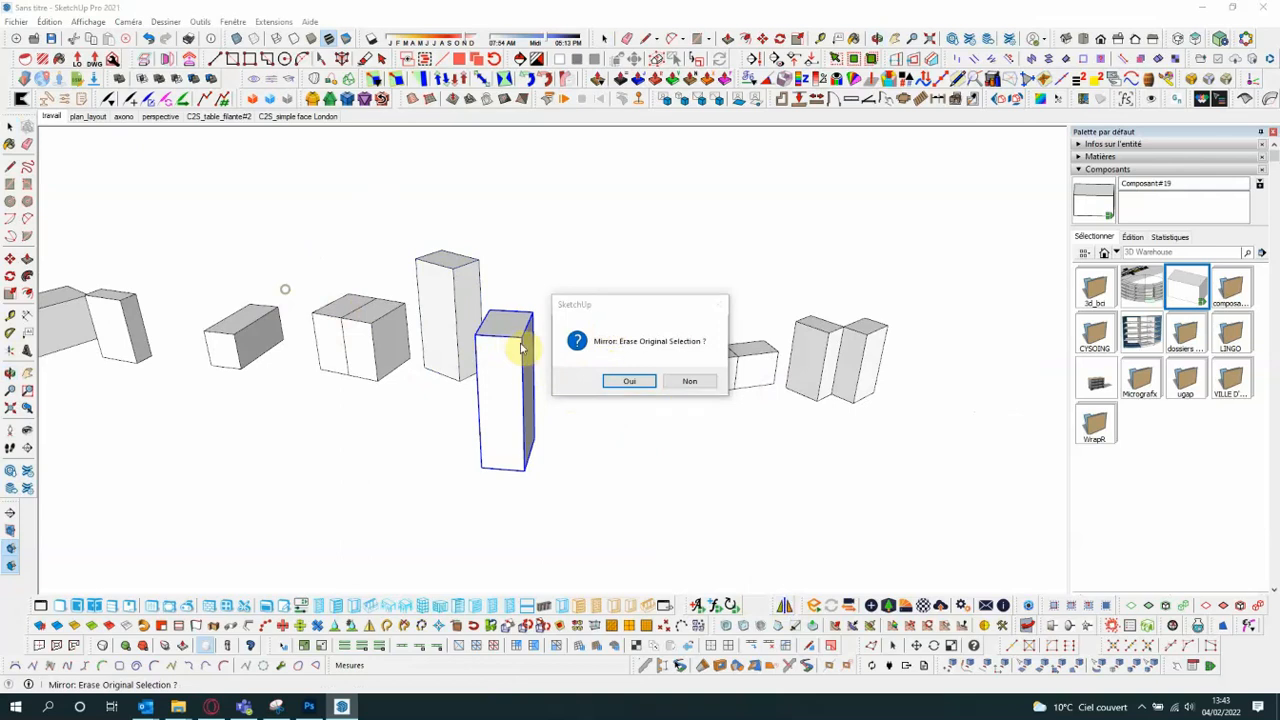
click(689, 381)
middle_drag(527, 328, 780, 374)
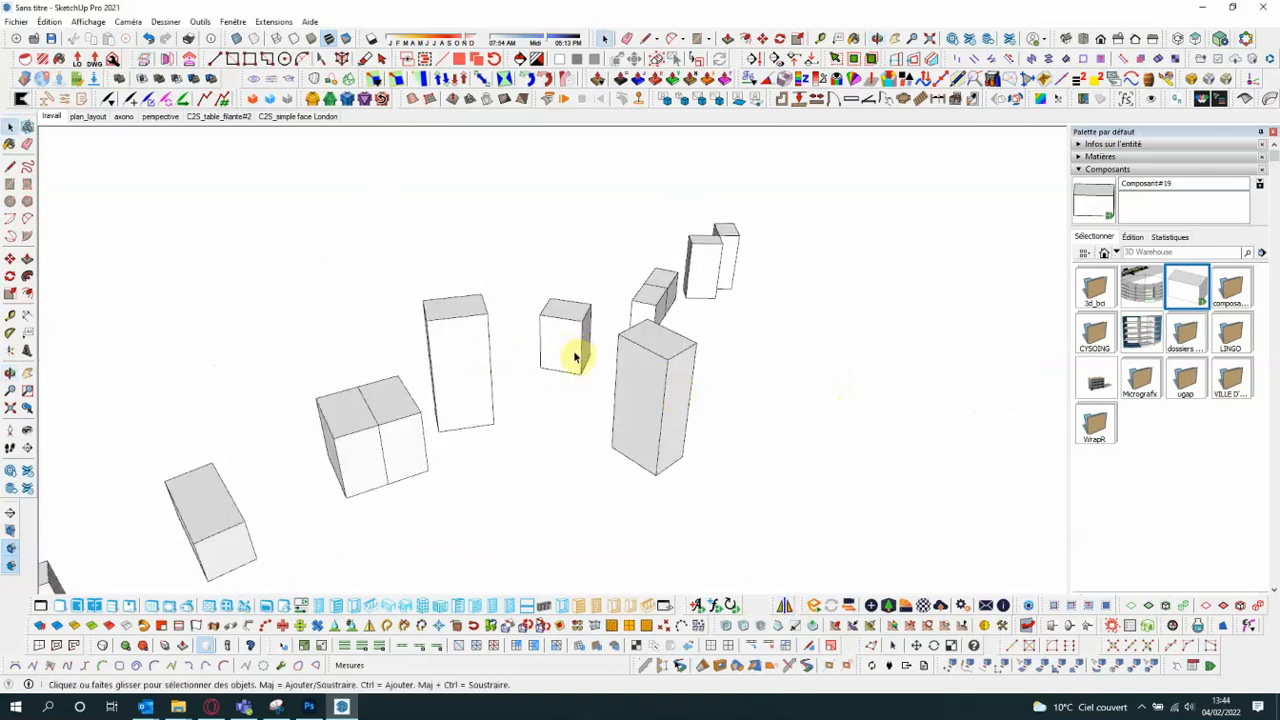
middle_drag(589, 331, 545, 373)
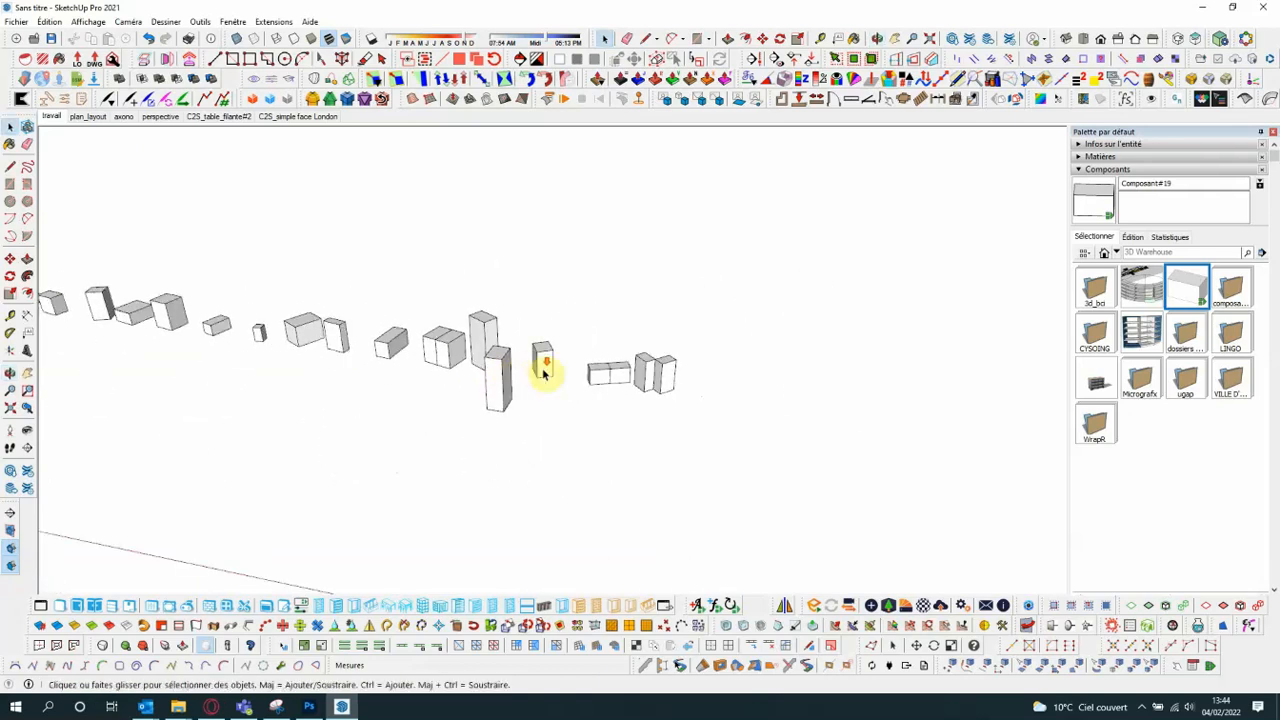
scroll(545, 373, down, 2)
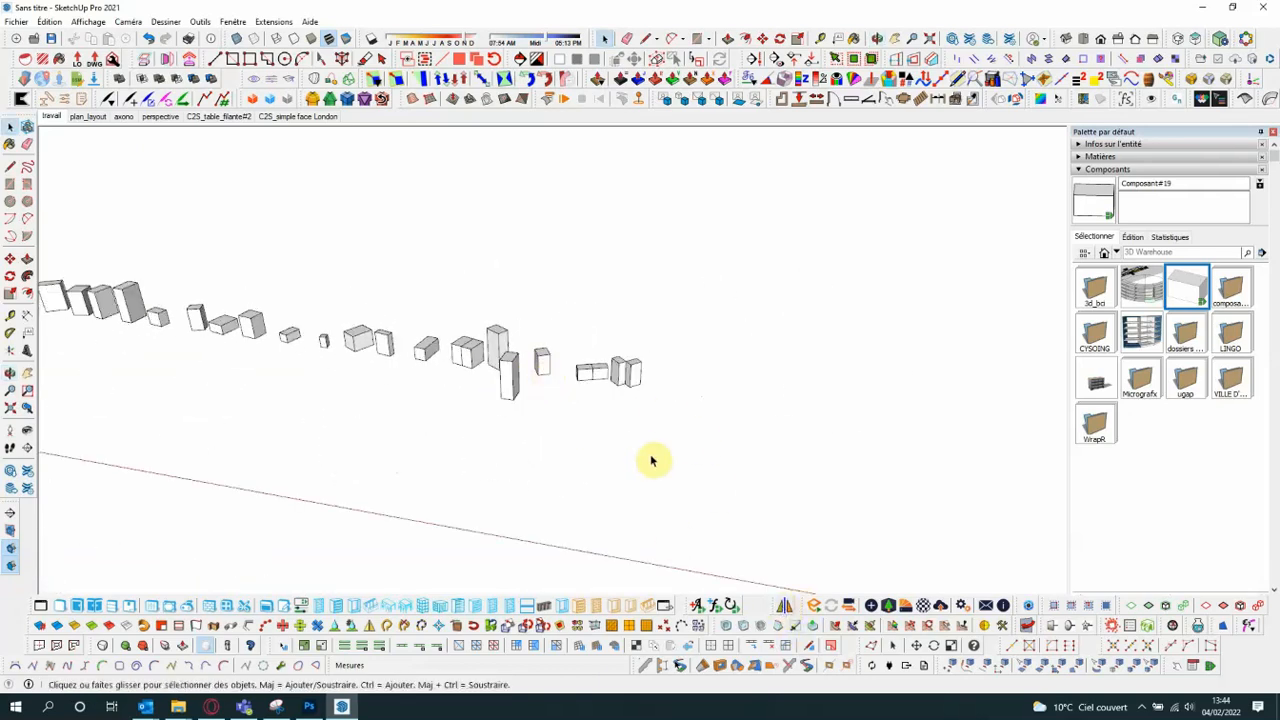
- Redock the Enscape toolbar next to the mirror tool and float the s4u-Panel toolbar over the drawing area
drag(806, 606, 762, 489)
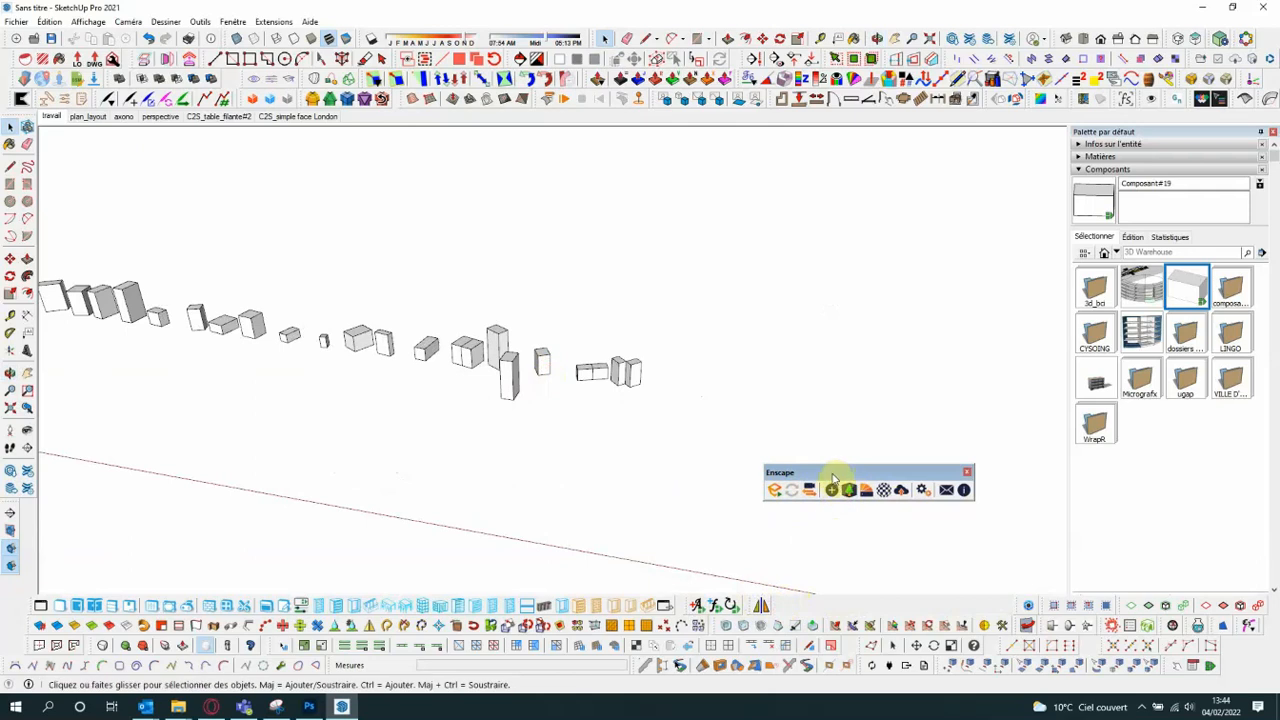
drag(822, 478, 831, 600)
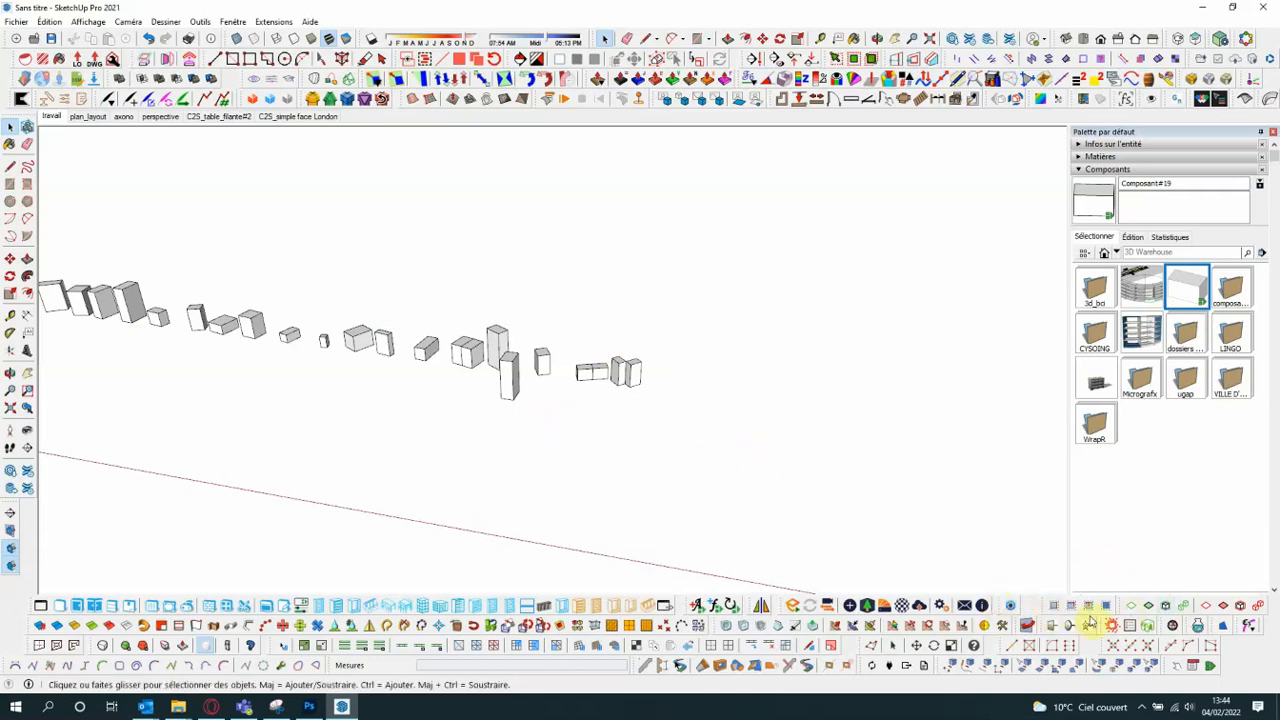
drag(1041, 607, 835, 405)
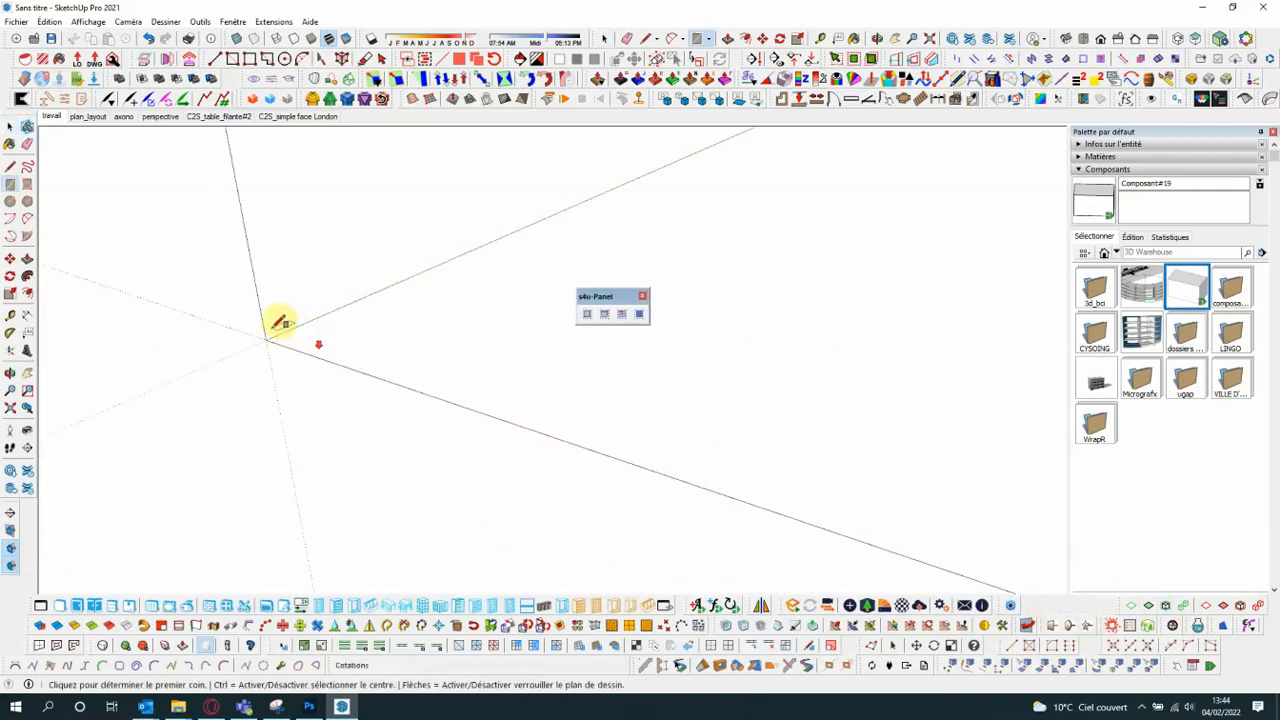
- Draw a narrow rectangle on the ground near the origin and extrude it upward about 6.43 m into a box
scroll(290, 326, up, 2)
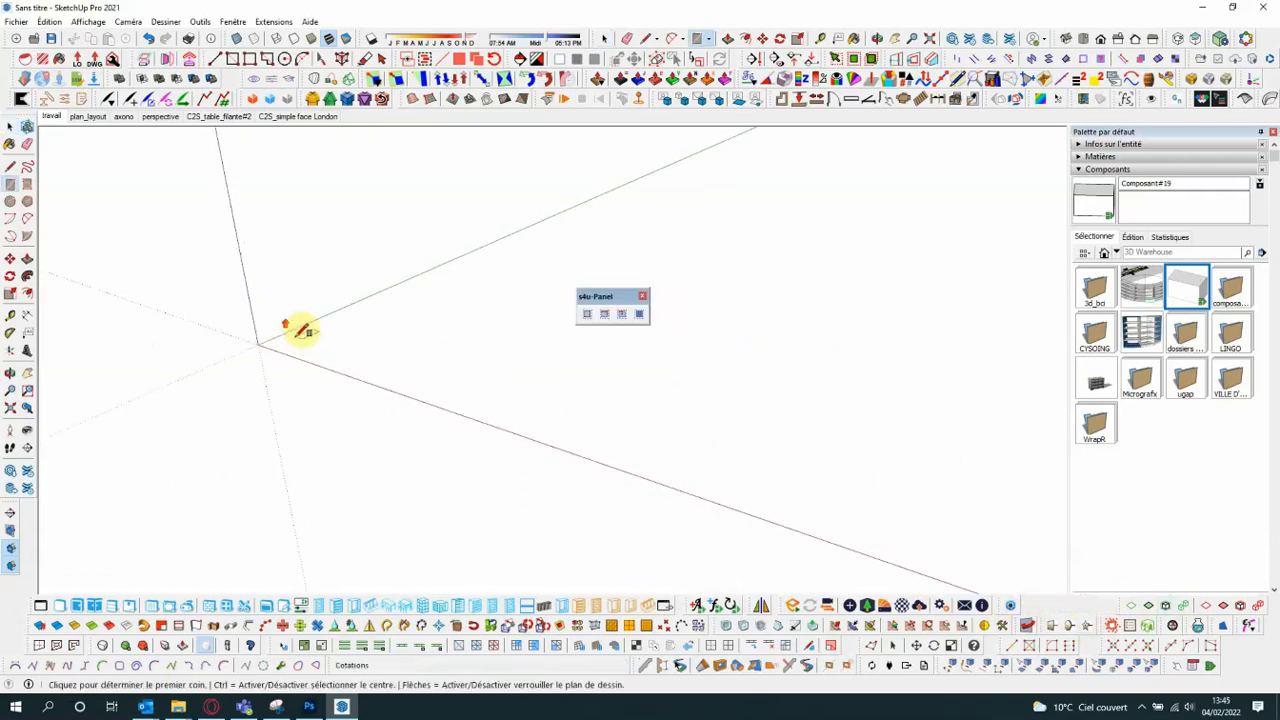
click(303, 342)
click(427, 313)
scroll(380, 300, down, 2)
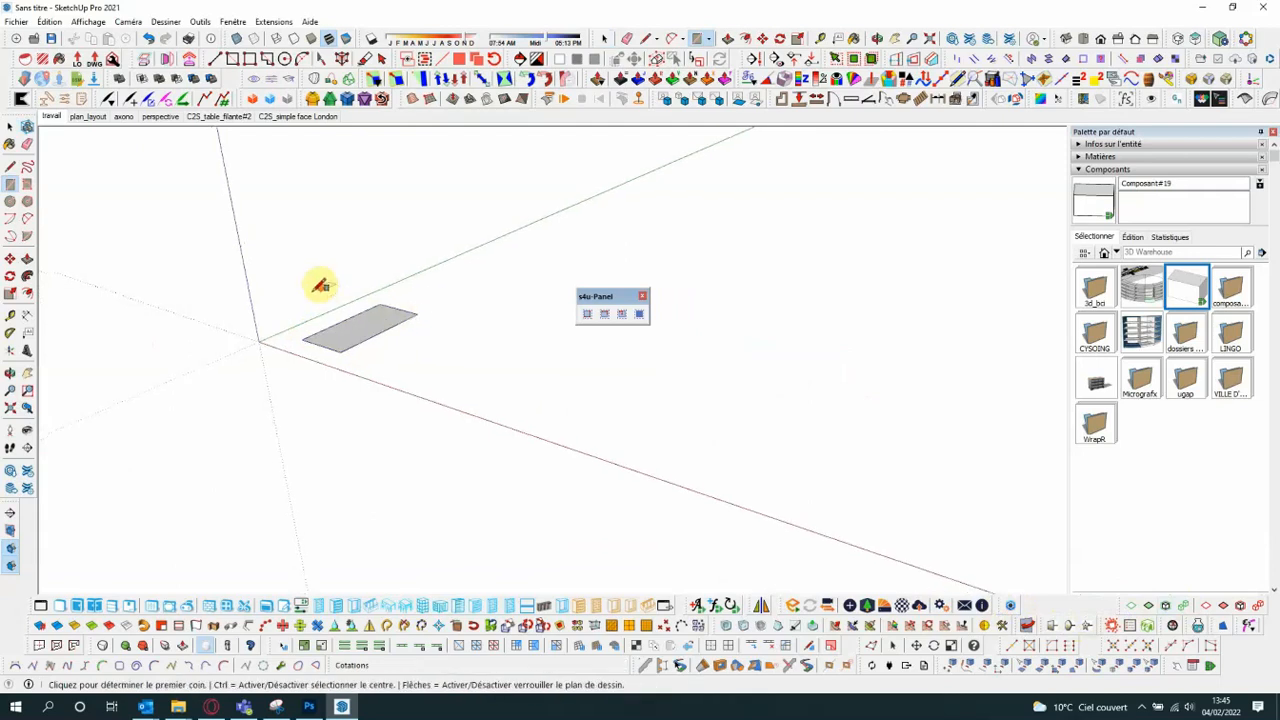
click(27, 259)
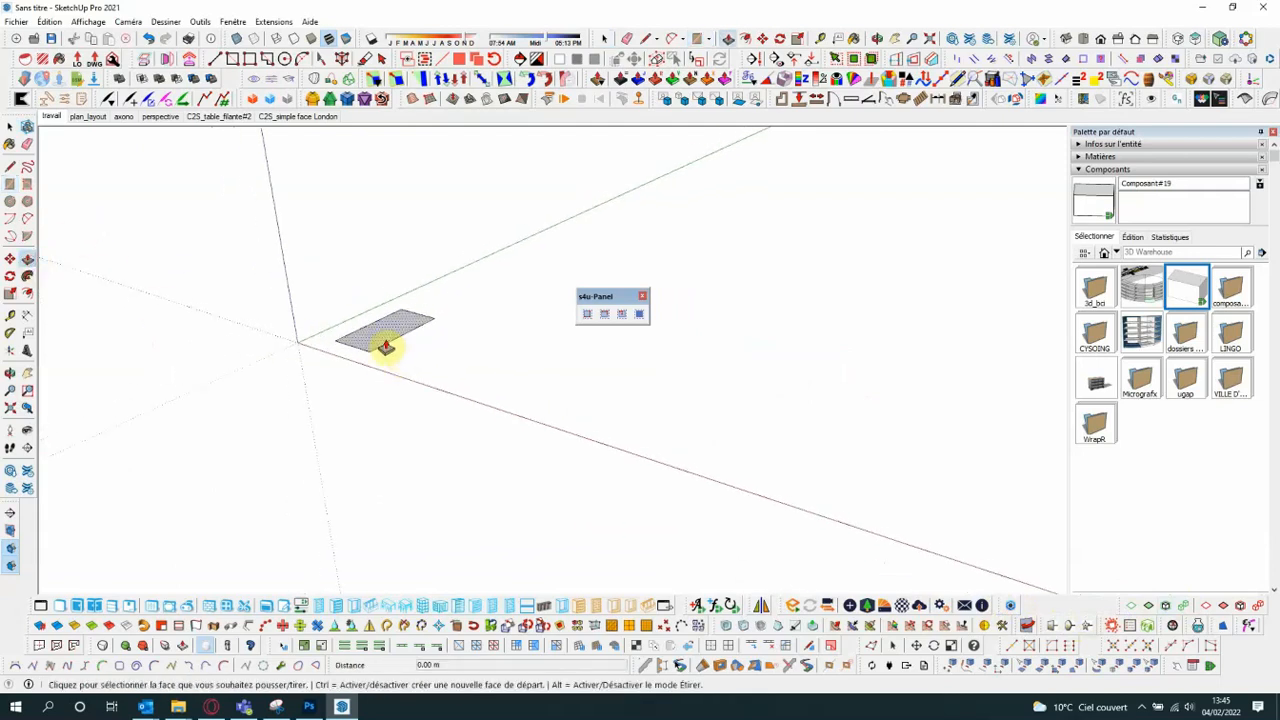
drag(386, 346, 402, 200)
- Select all of the new box's faces and edges, group them, and clear the selection
click(9, 125)
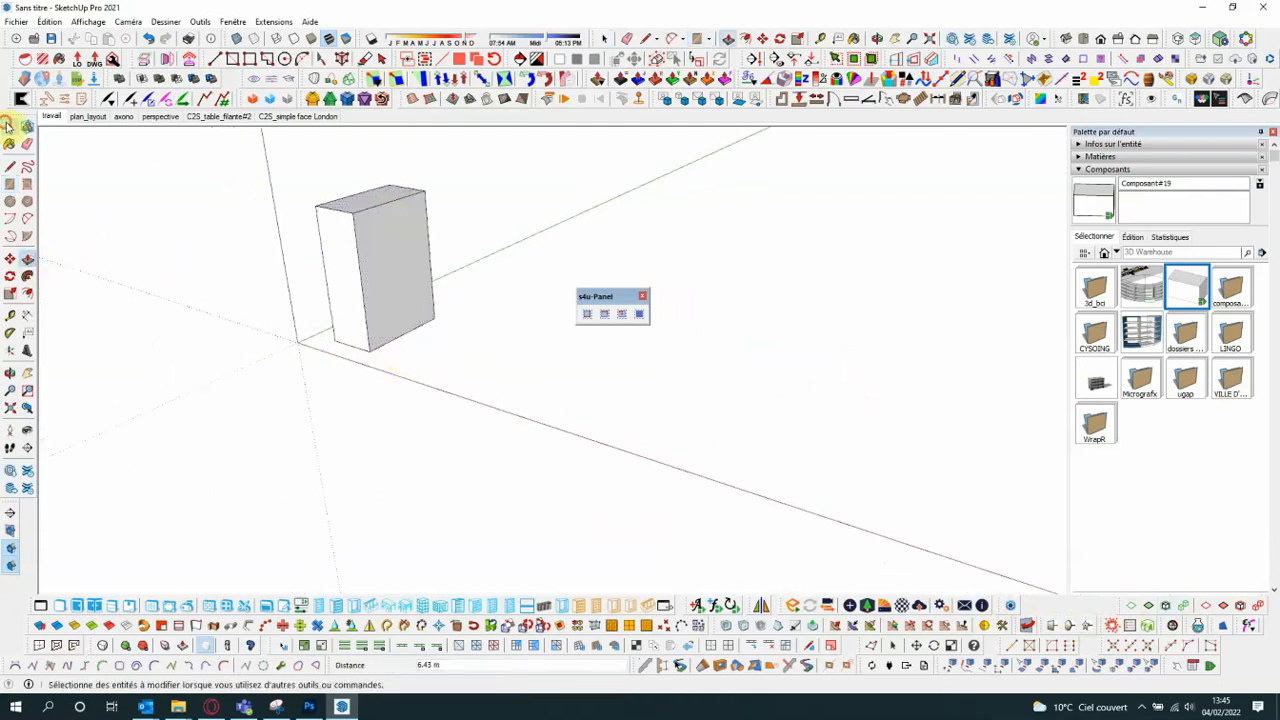
triple_click(363, 255)
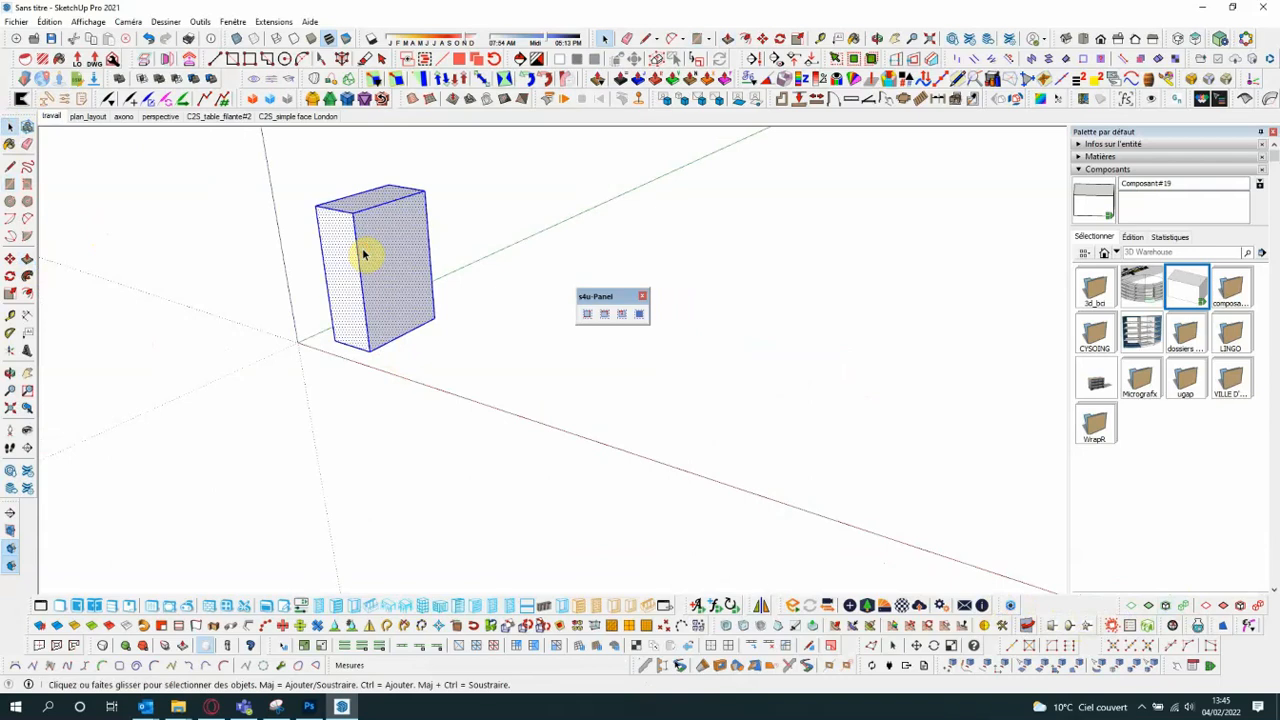
key(g)
click(505, 350)
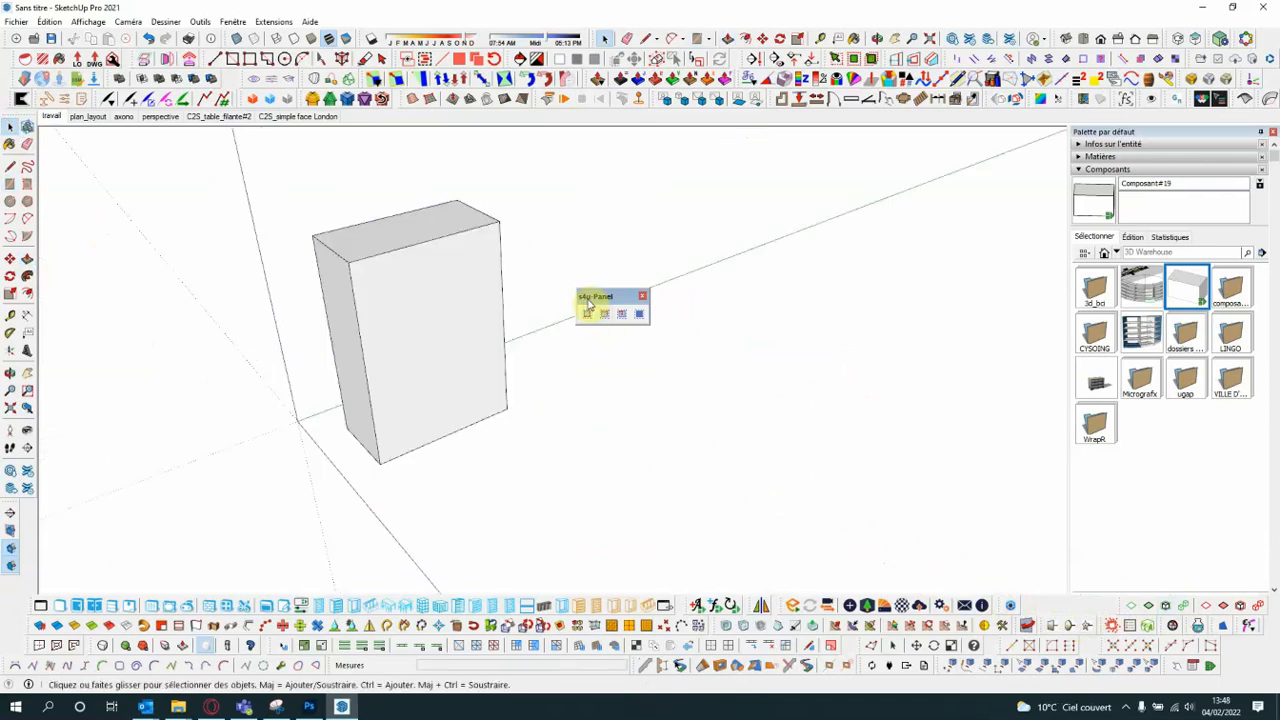
- Move the s4u-Panel toolbar clear of the box, start Panel by 3 points (corner), and open its parameter settings
drag(589, 303, 628, 312)
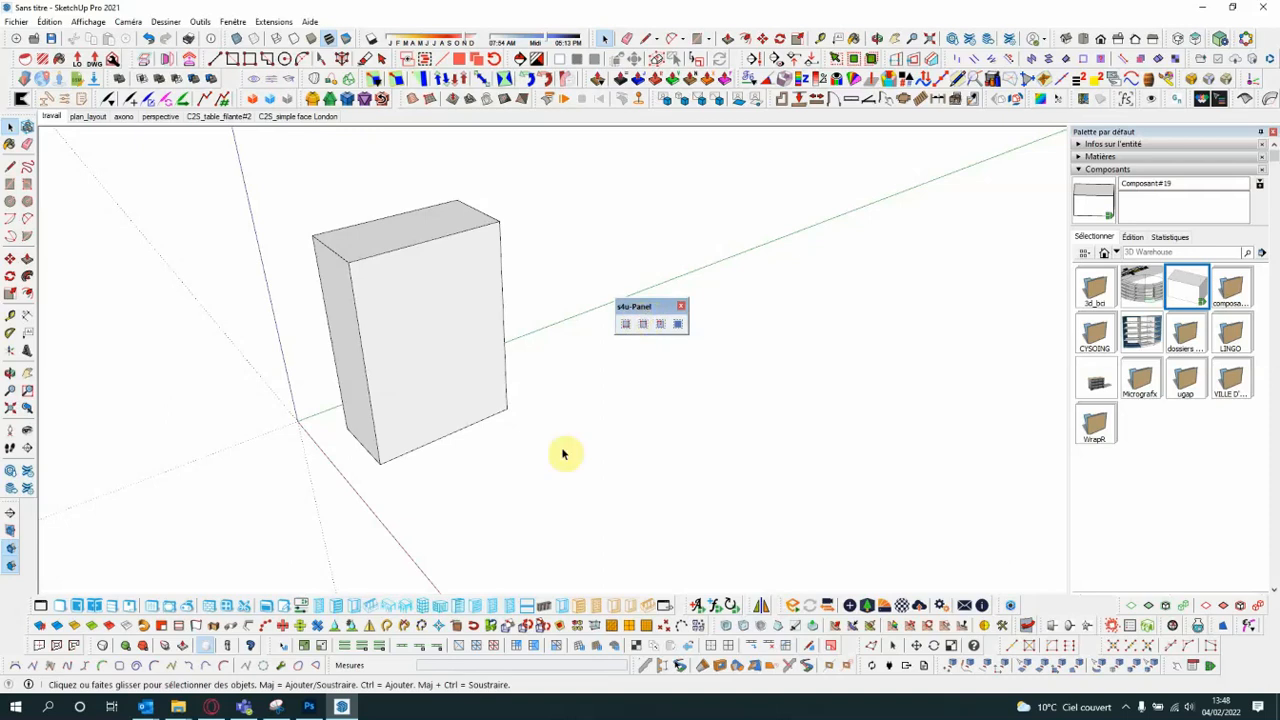
click(626, 325)
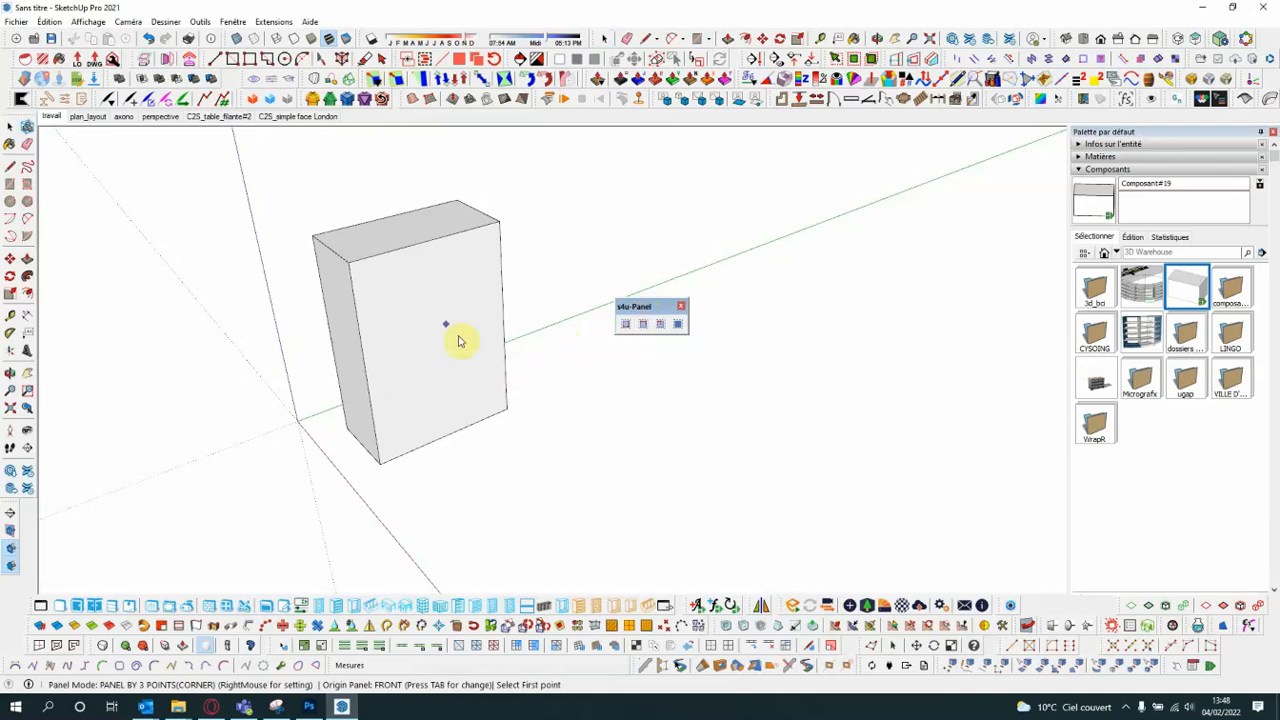
right_click(551, 457)
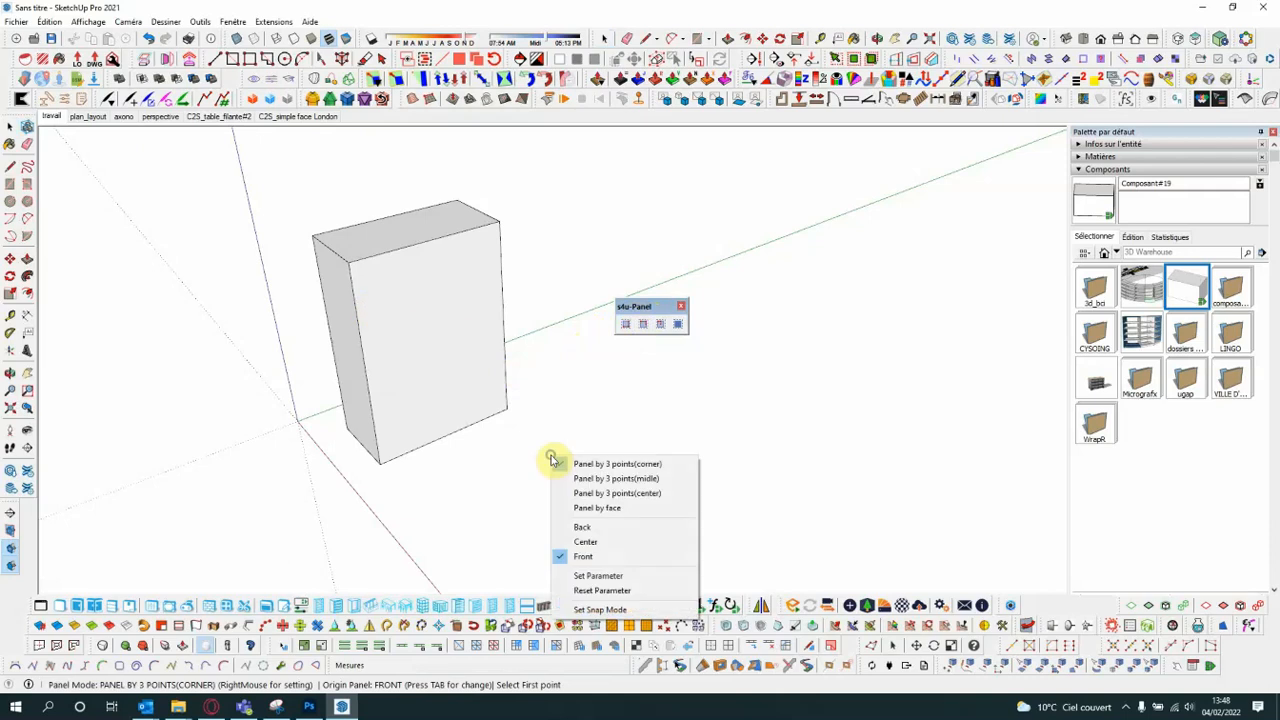
click(601, 577)
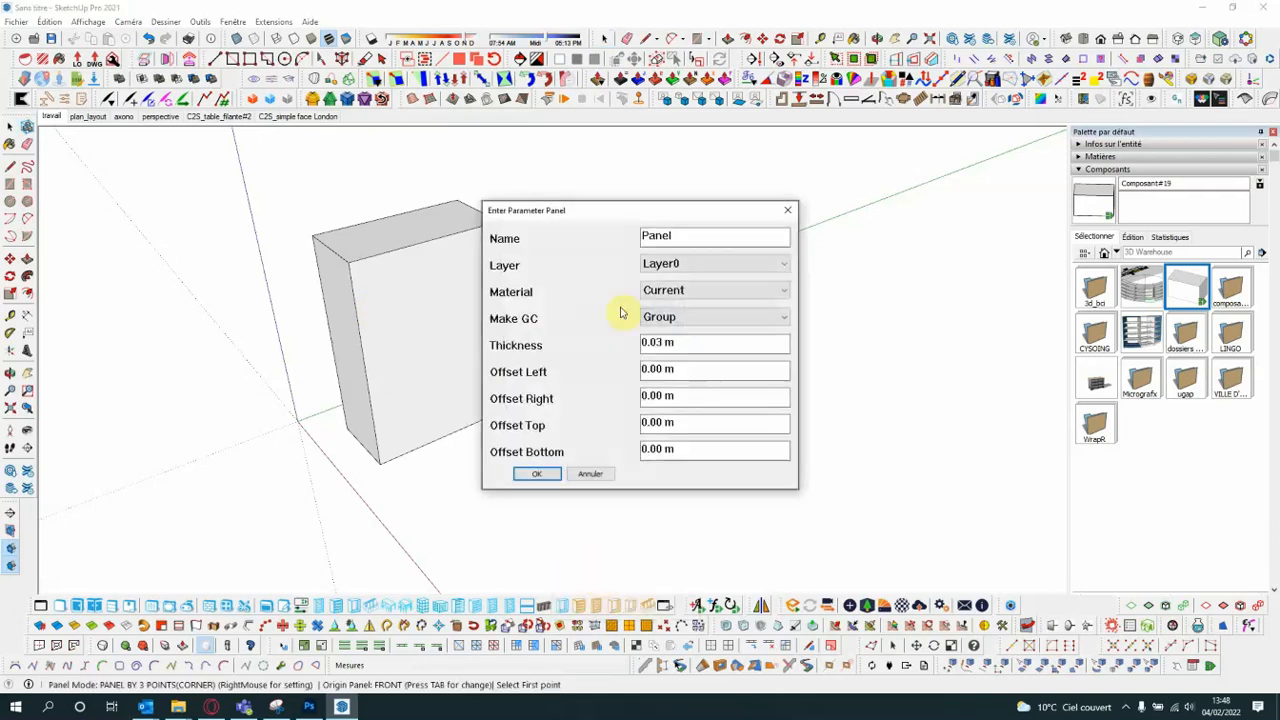
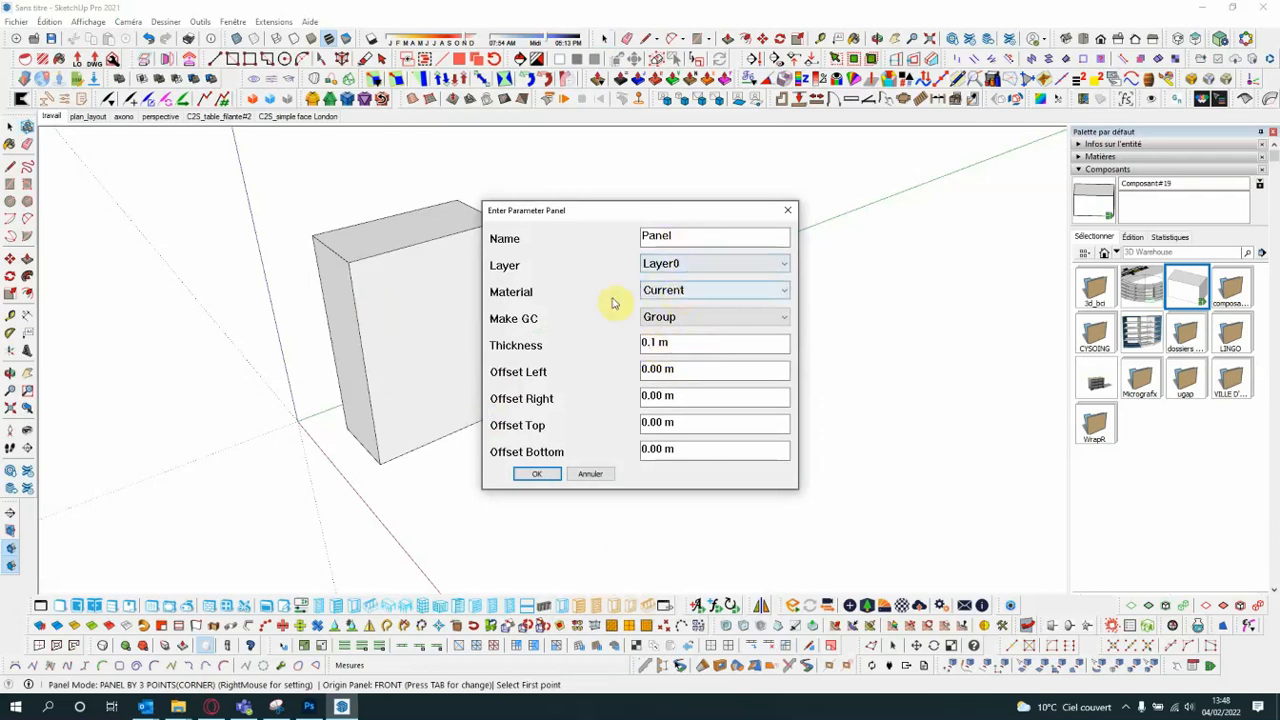
- Review the Make GC choices, keep Group, and accept the panel parameters with a thickness of 0.1 m
click(776, 316)
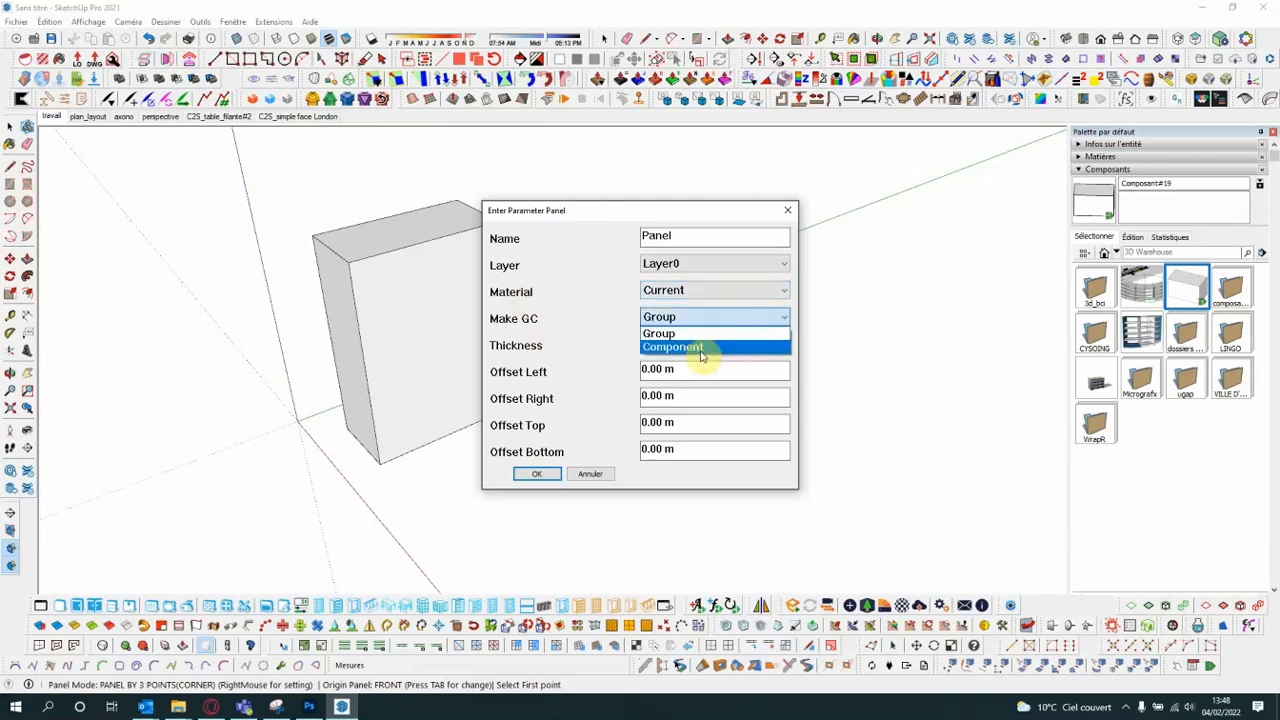
click(676, 320)
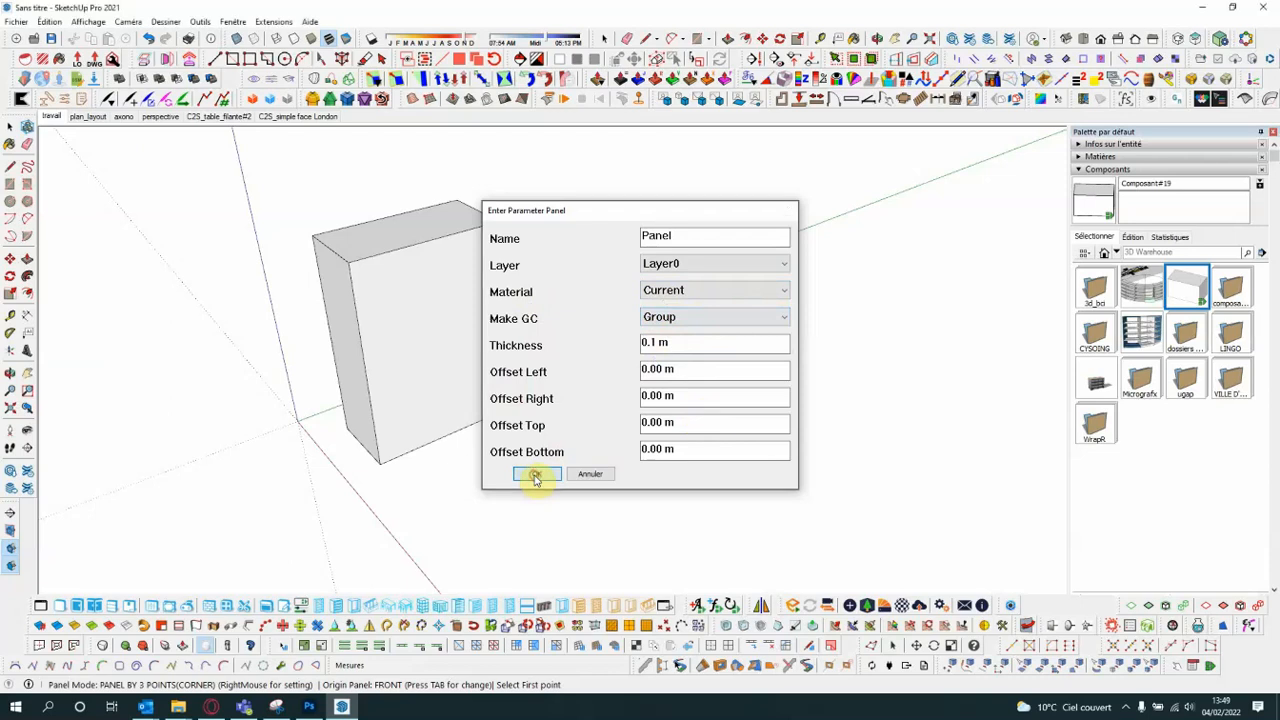
click(536, 476)
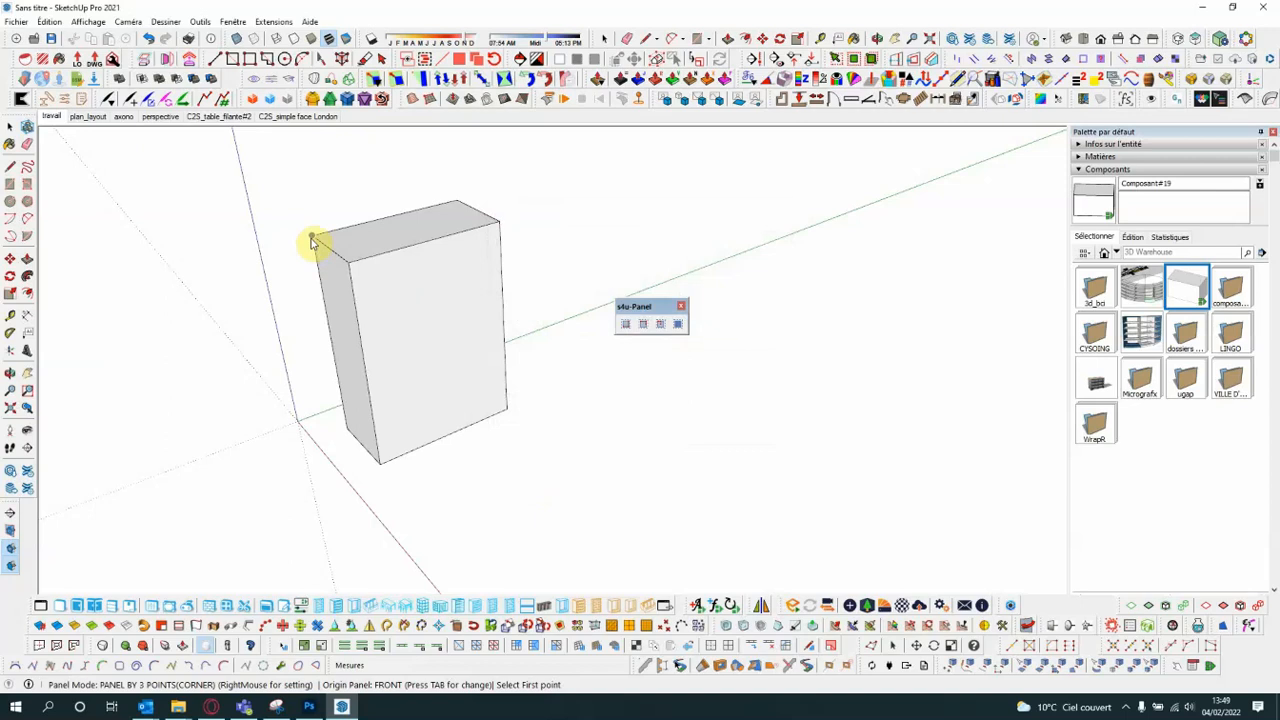
- Create a Panel by 3 points (corner) over the box's narrow side face and select the new panel to inspect it
click(626, 324)
click(311, 240)
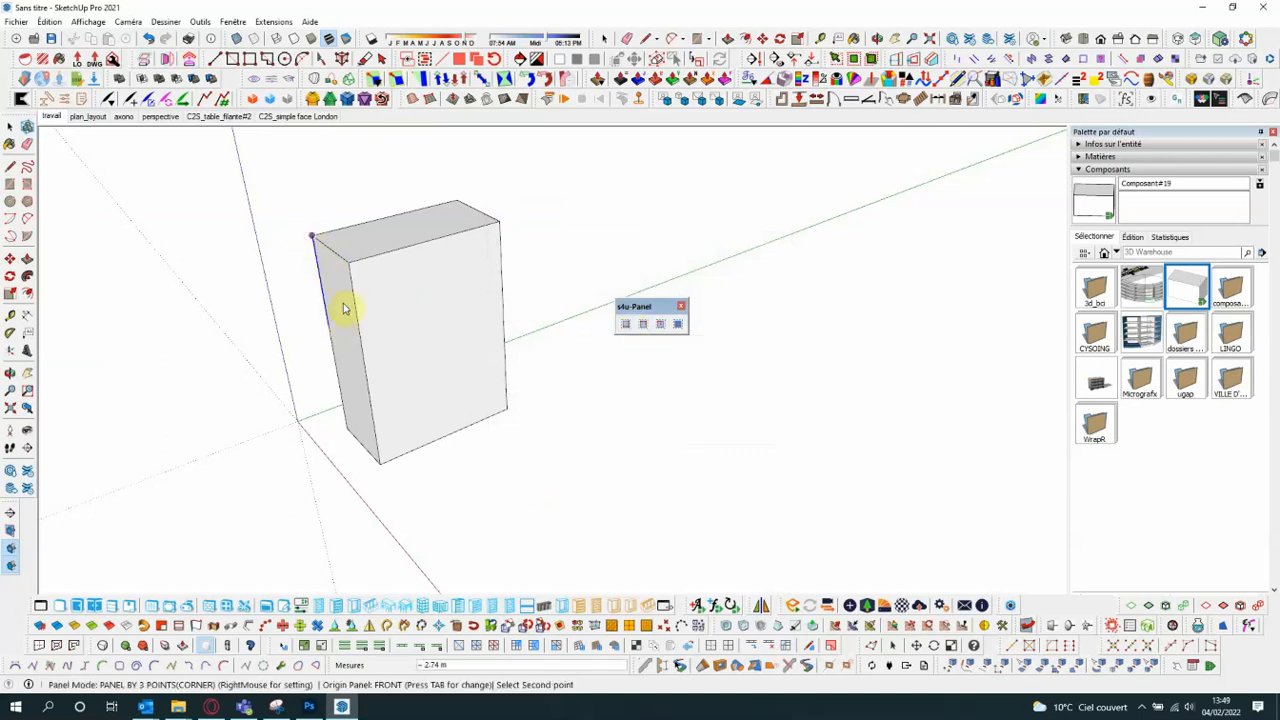
click(382, 466)
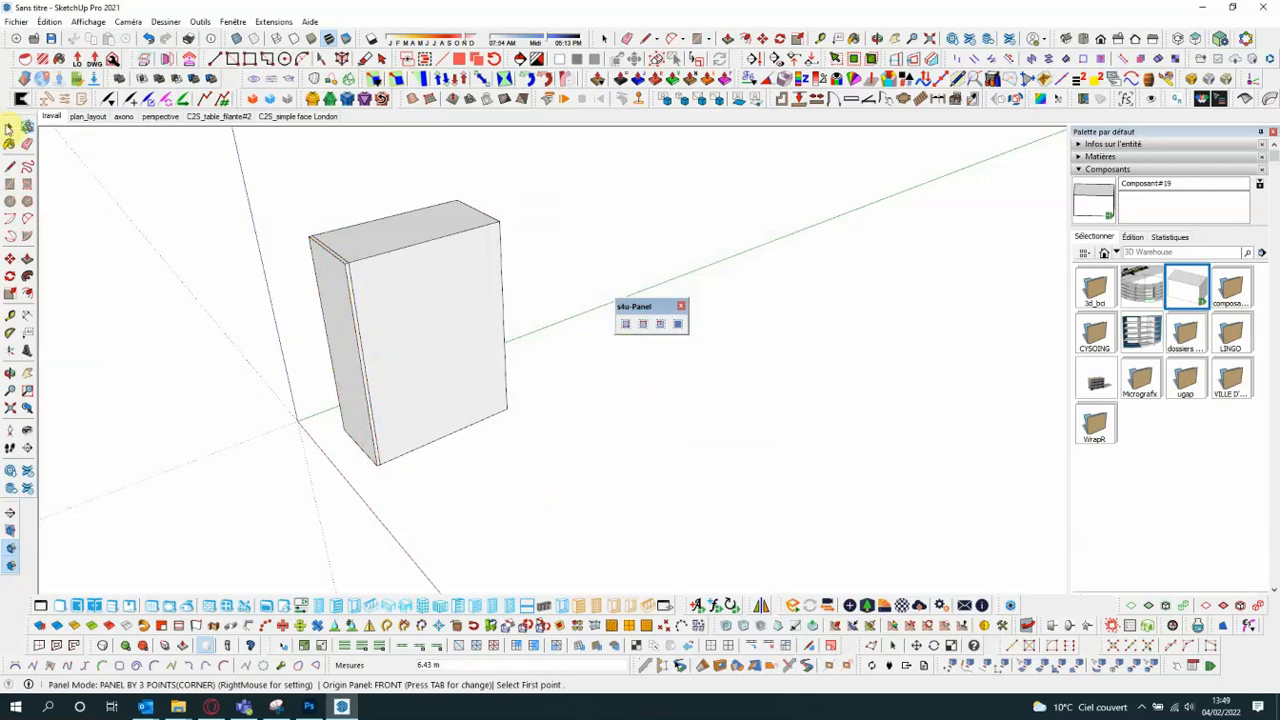
scroll(315, 330, up, 2)
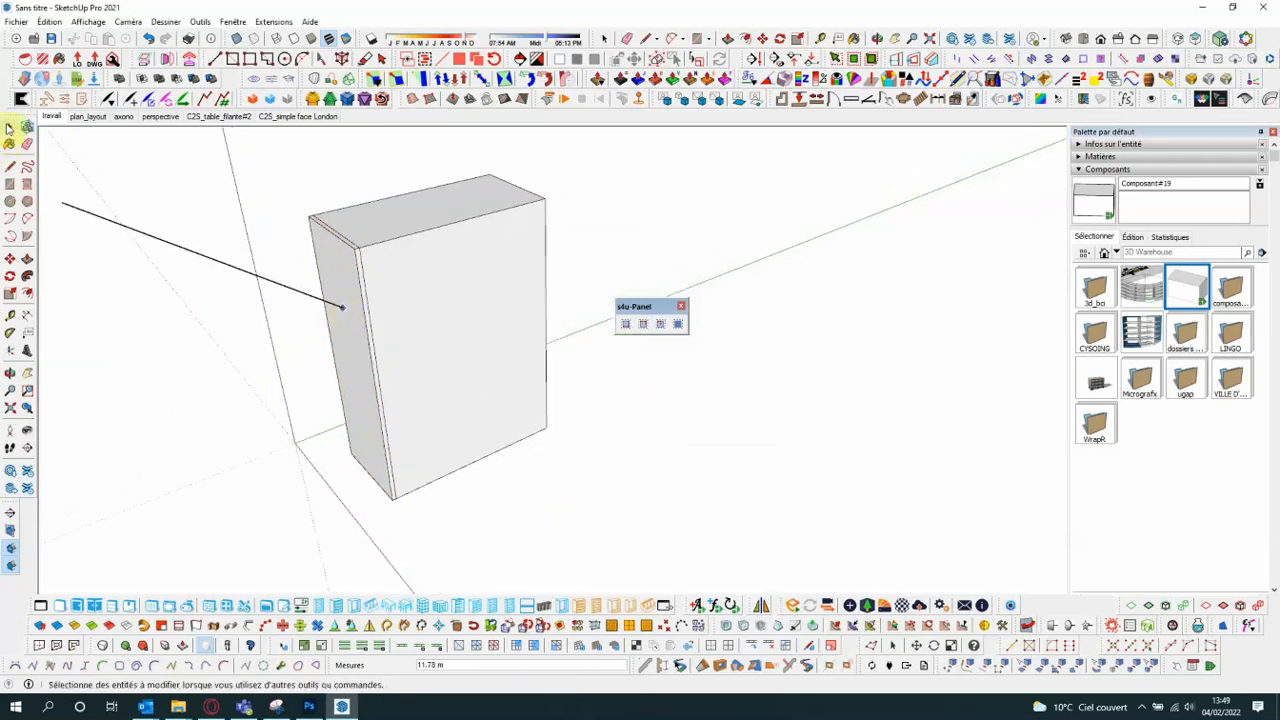
click(10, 127)
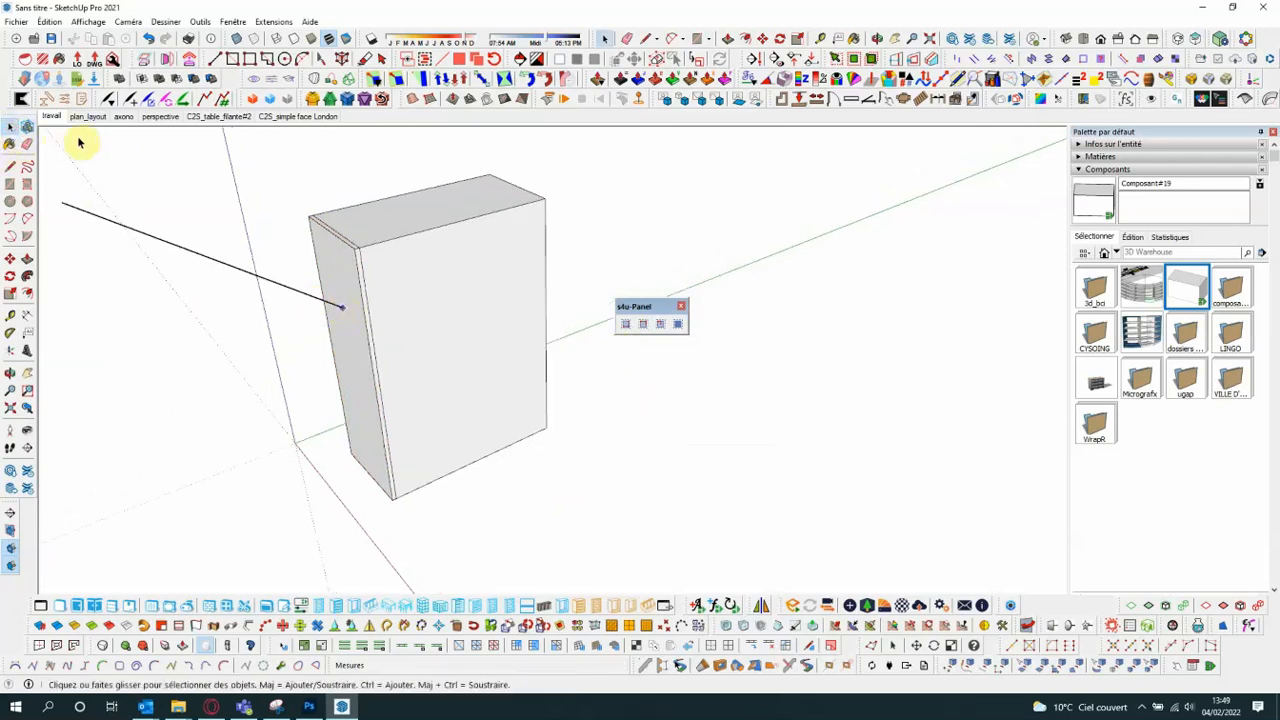
click(368, 342)
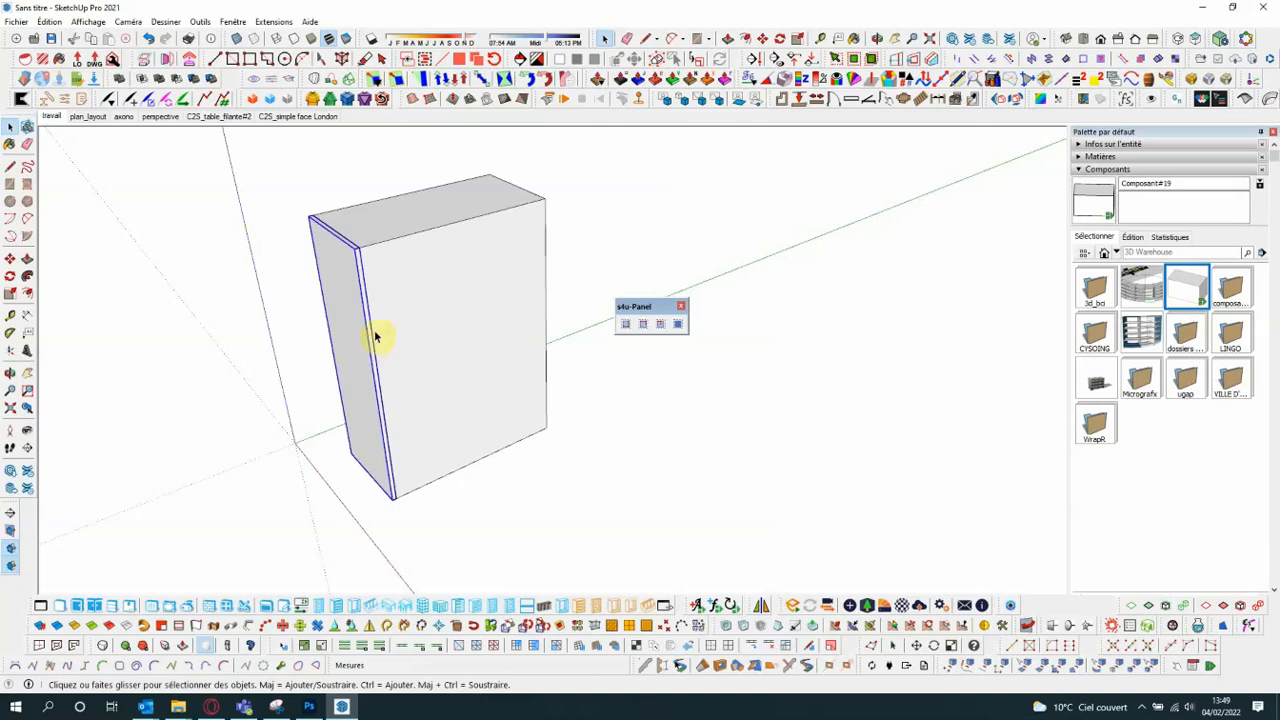
middle_drag(374, 337, 366, 286)
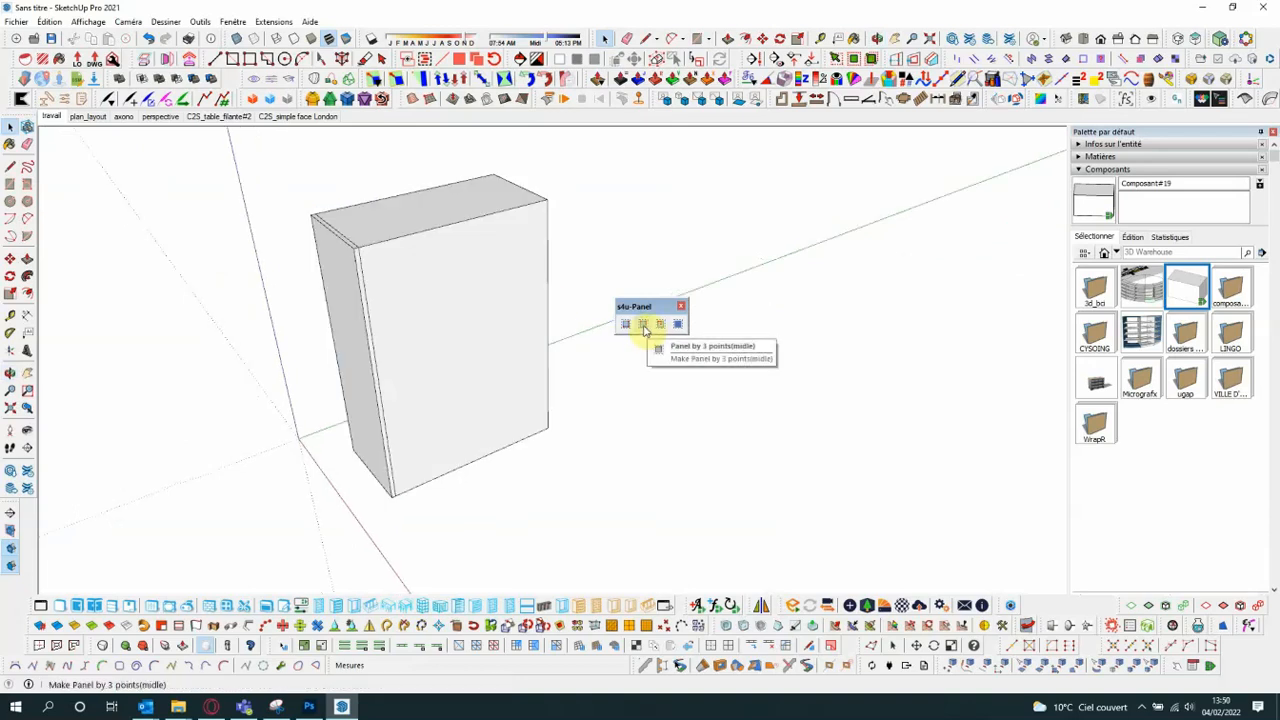
- Create a Panel by 3 points (middle) over the box's wide face beside the first panel
click(644, 326)
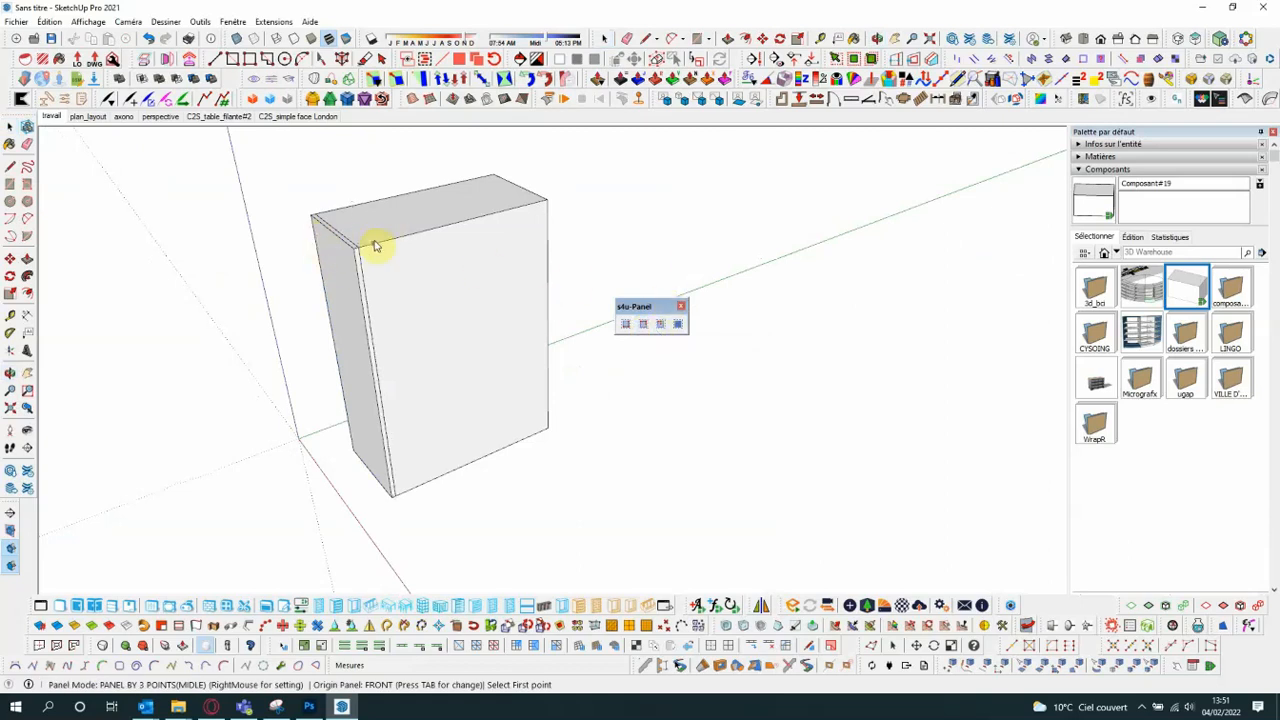
click(548, 325)
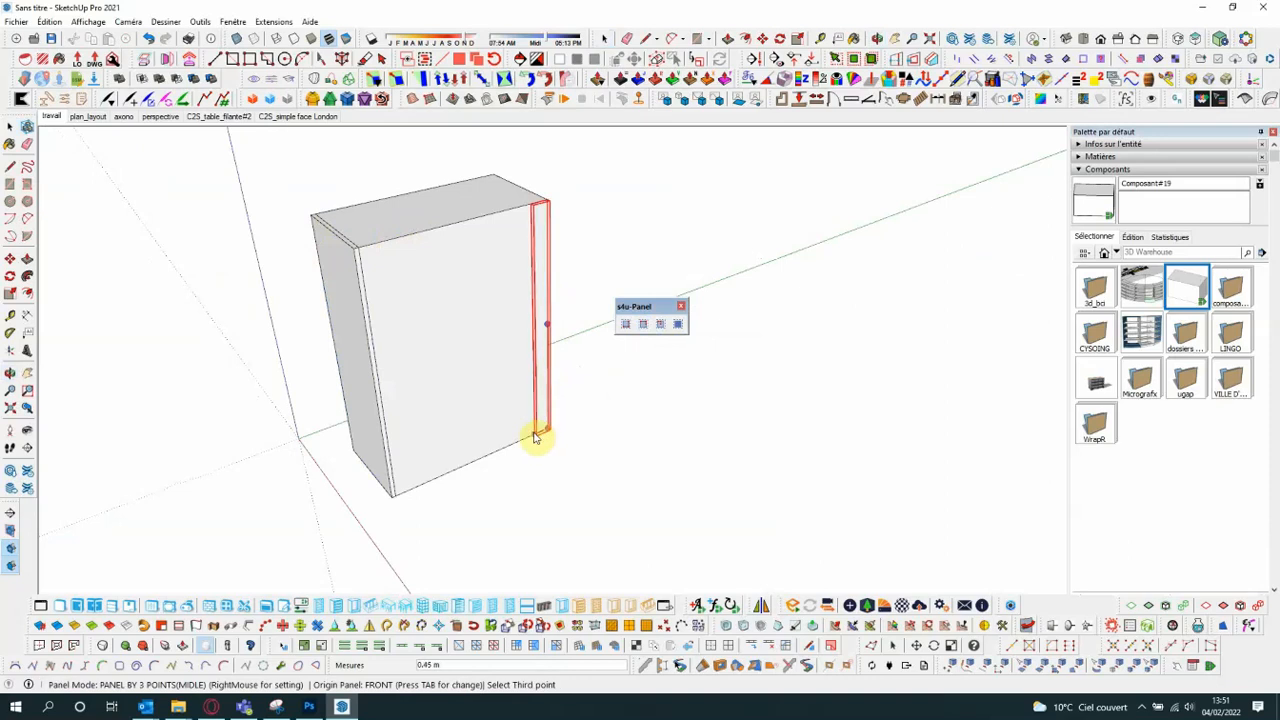
click(394, 494)
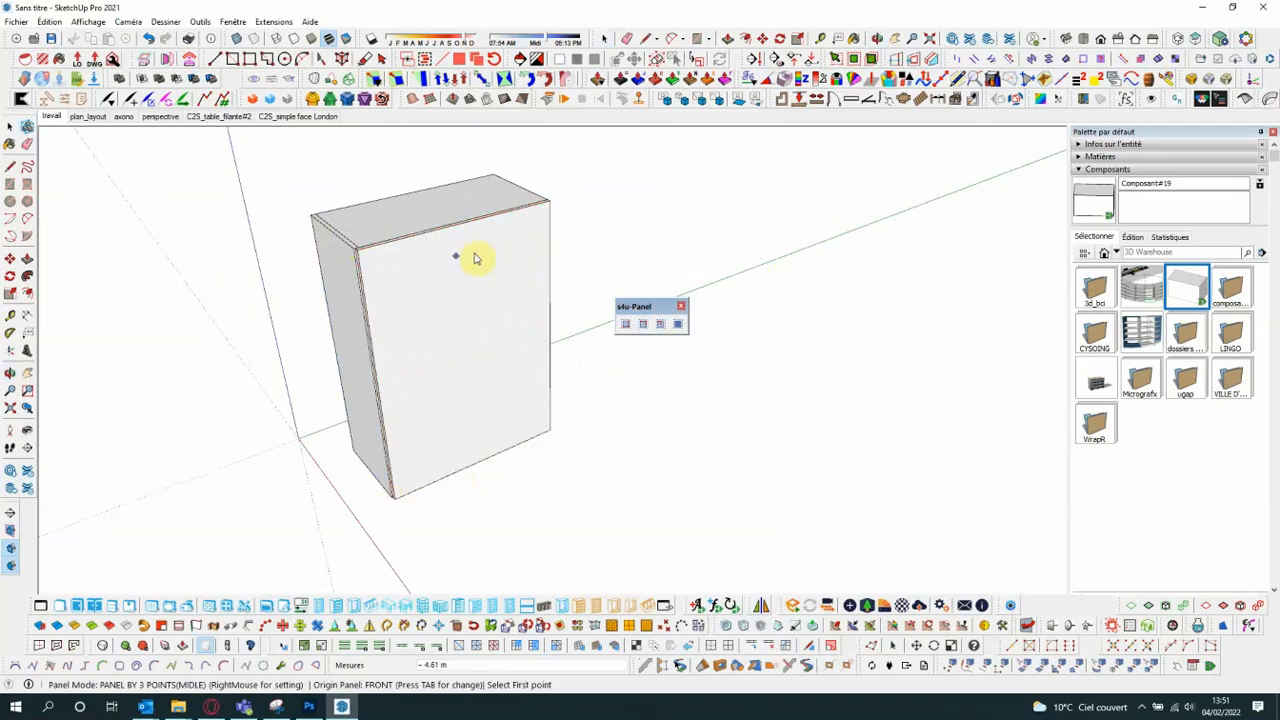
- Create a Panel by 3 points (center) over the opposite wide face of the box and inspect it
middle_drag(622, 212, 352, 257)
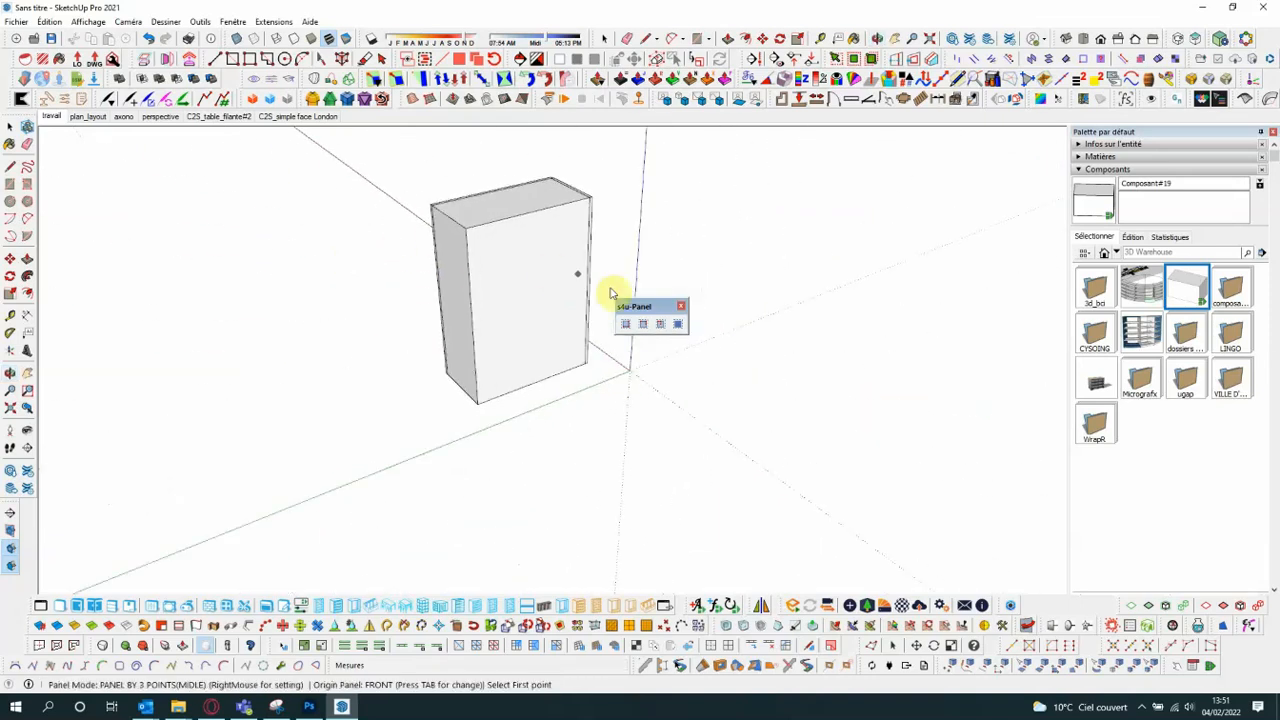
click(661, 326)
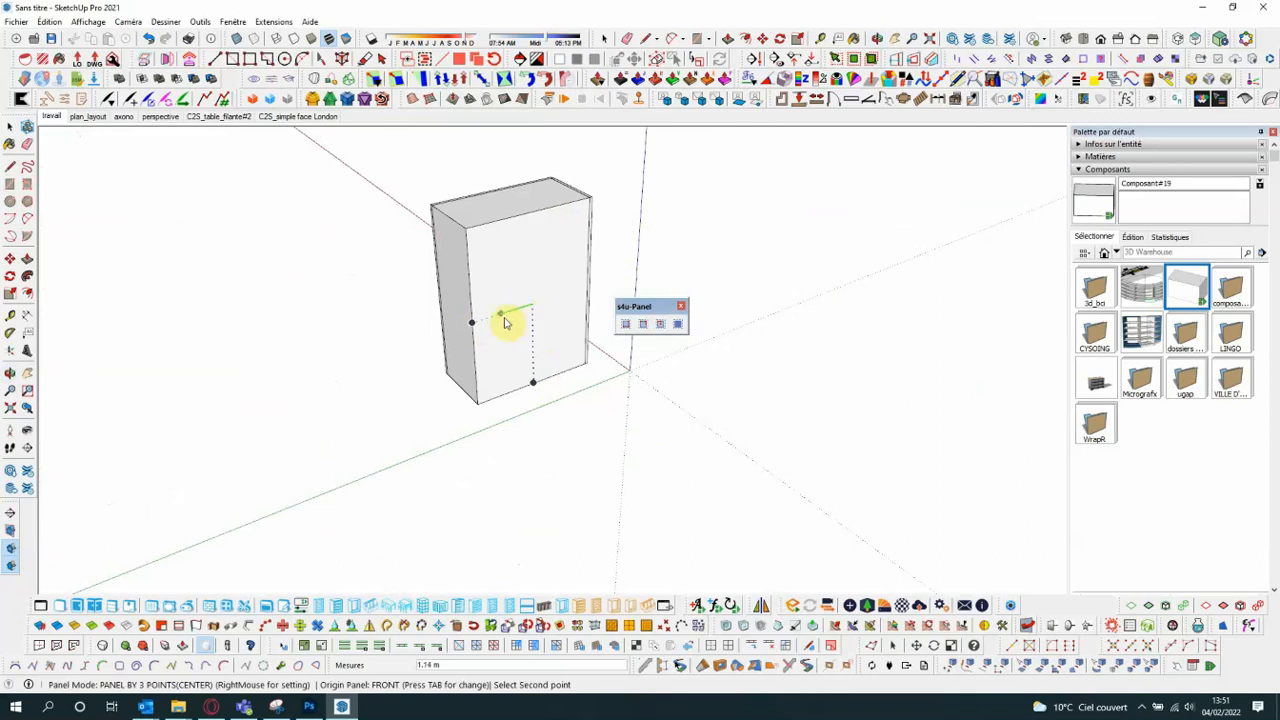
click(463, 237)
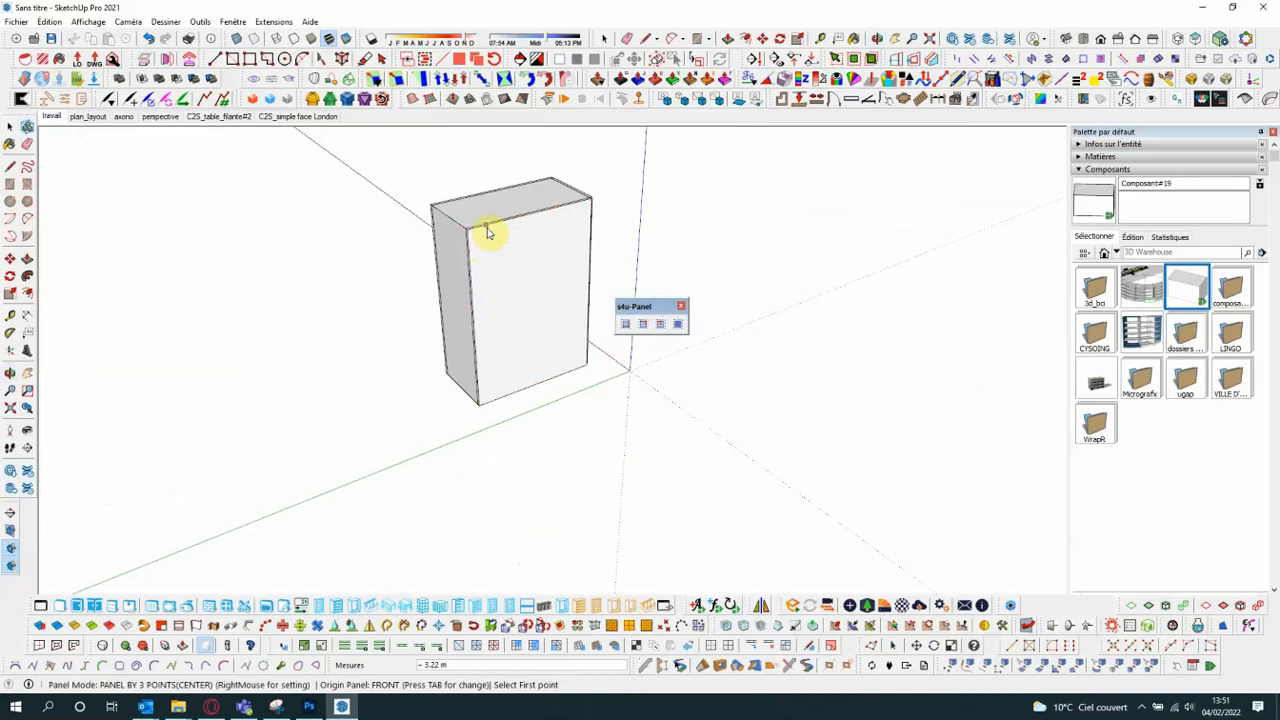
click(10, 126)
scroll(557, 194, up, 5)
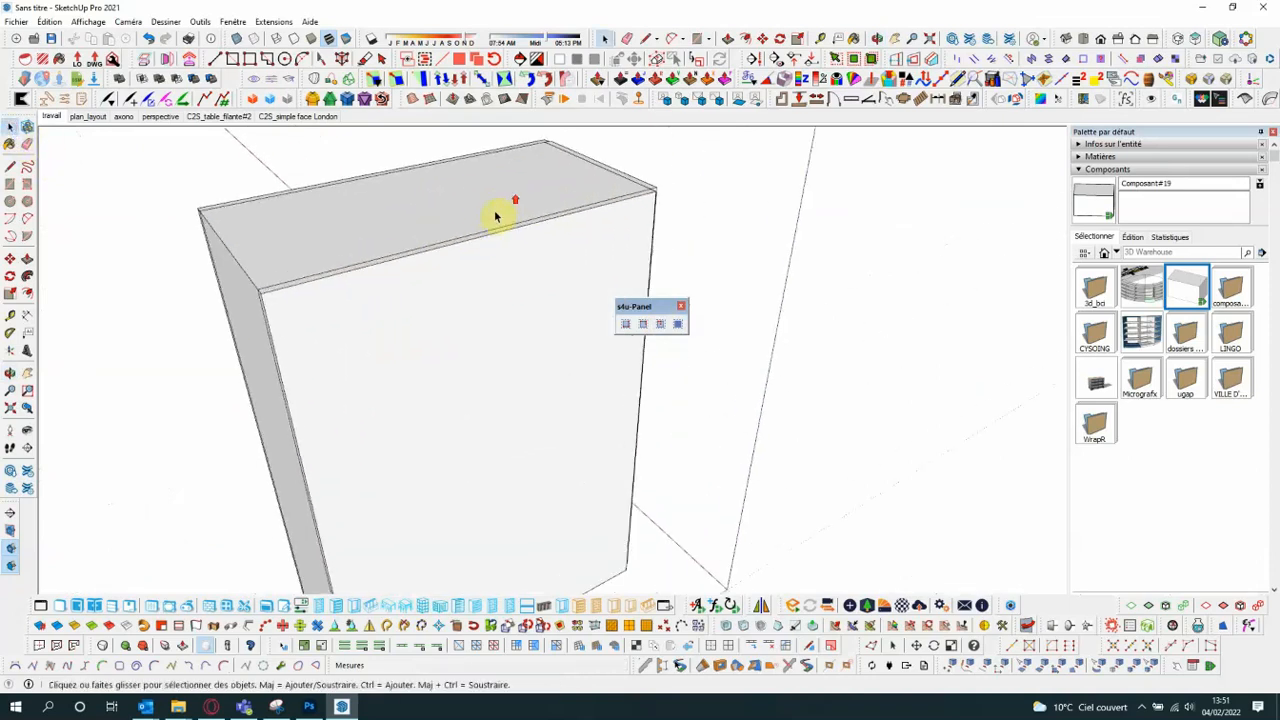
middle_drag(508, 206, 321, 297)
scroll(321, 297, down, 3)
middle_drag(380, 329, 360, 346)
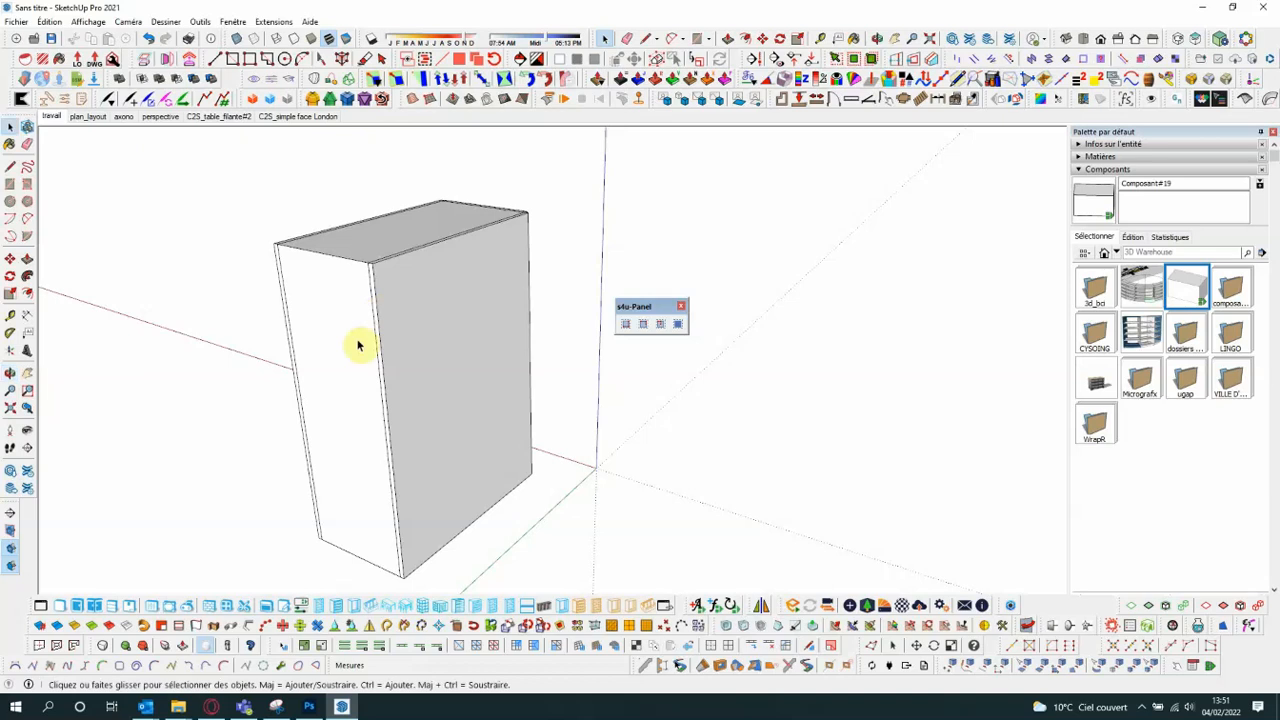
- Cover the remaining narrow side face of the box using Panel by face, and inspect the new panel
click(679, 325)
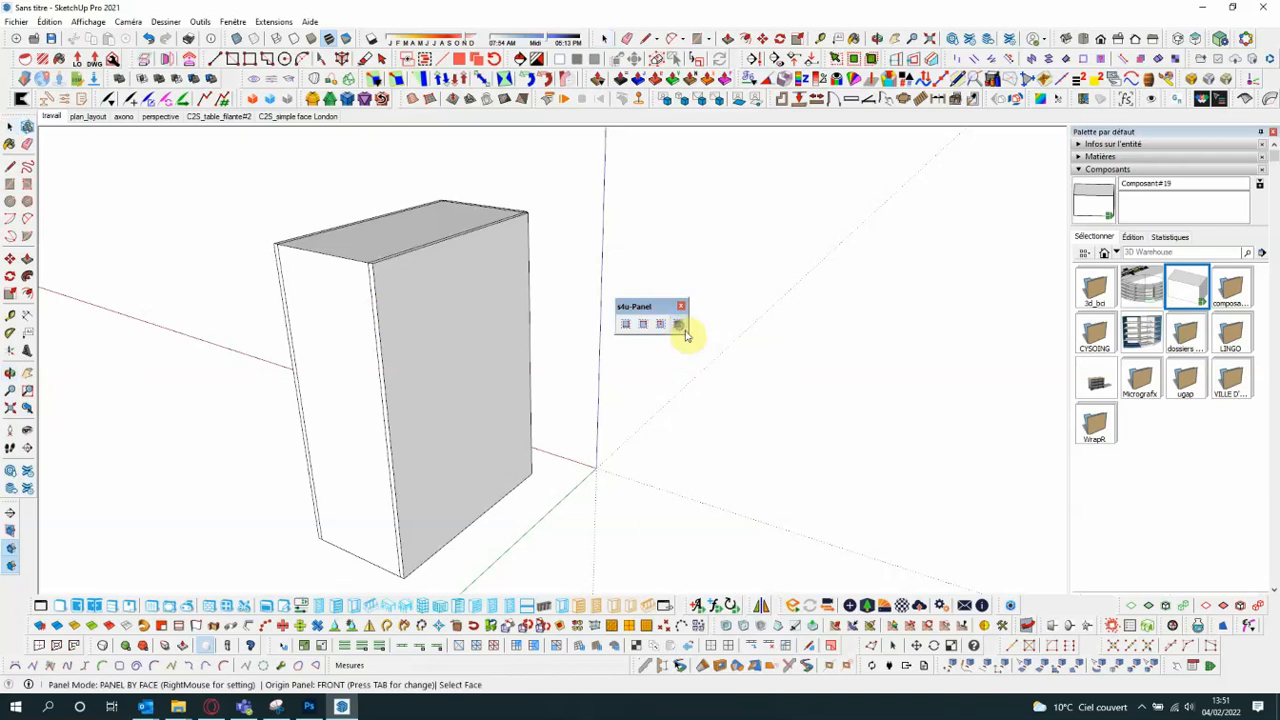
click(342, 372)
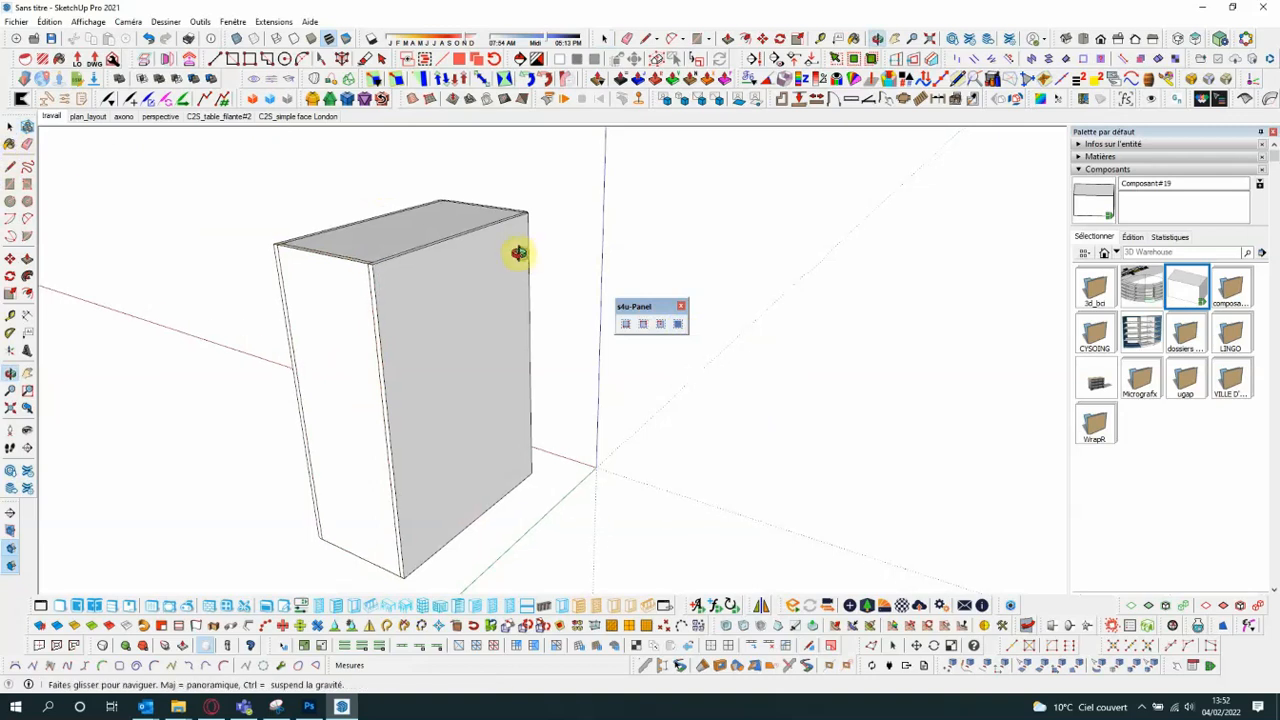
middle_drag(517, 251, 540, 290)
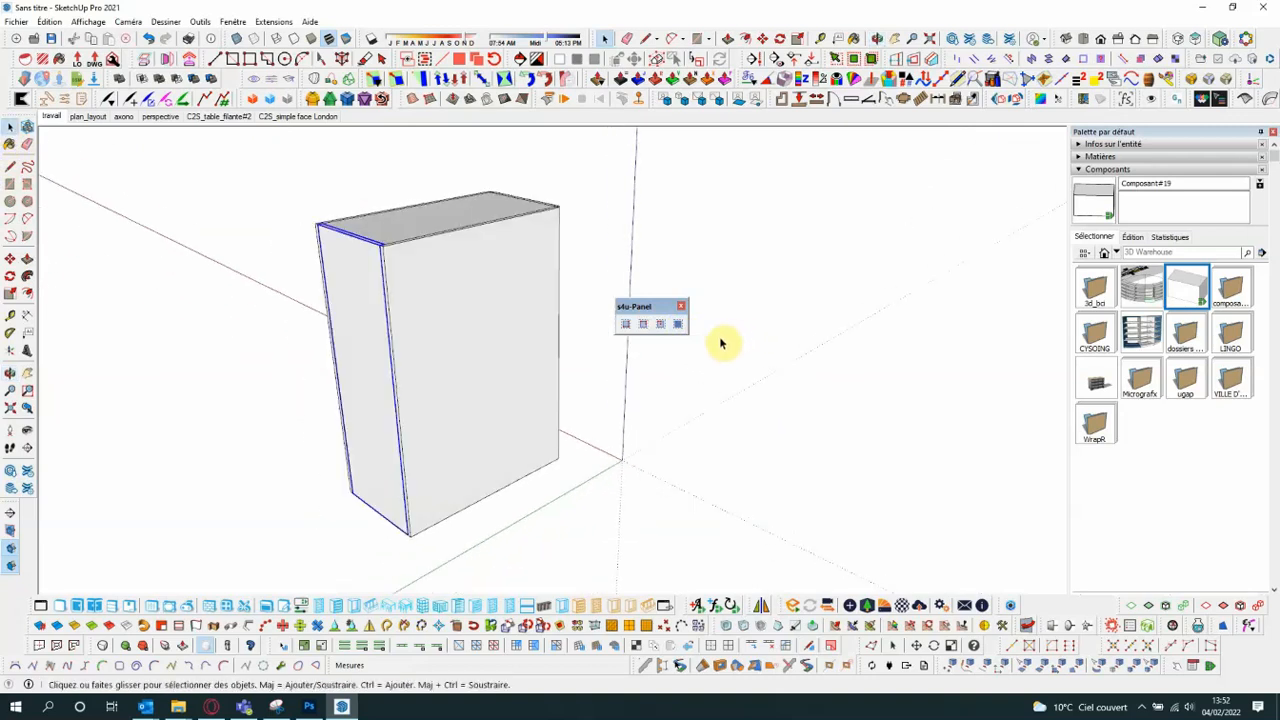
- Redock the s4u-Panel toolbar and float the Selection Toys toolbar over the drawing area
double_click(649, 310)
scroll(406, 320, down, 4)
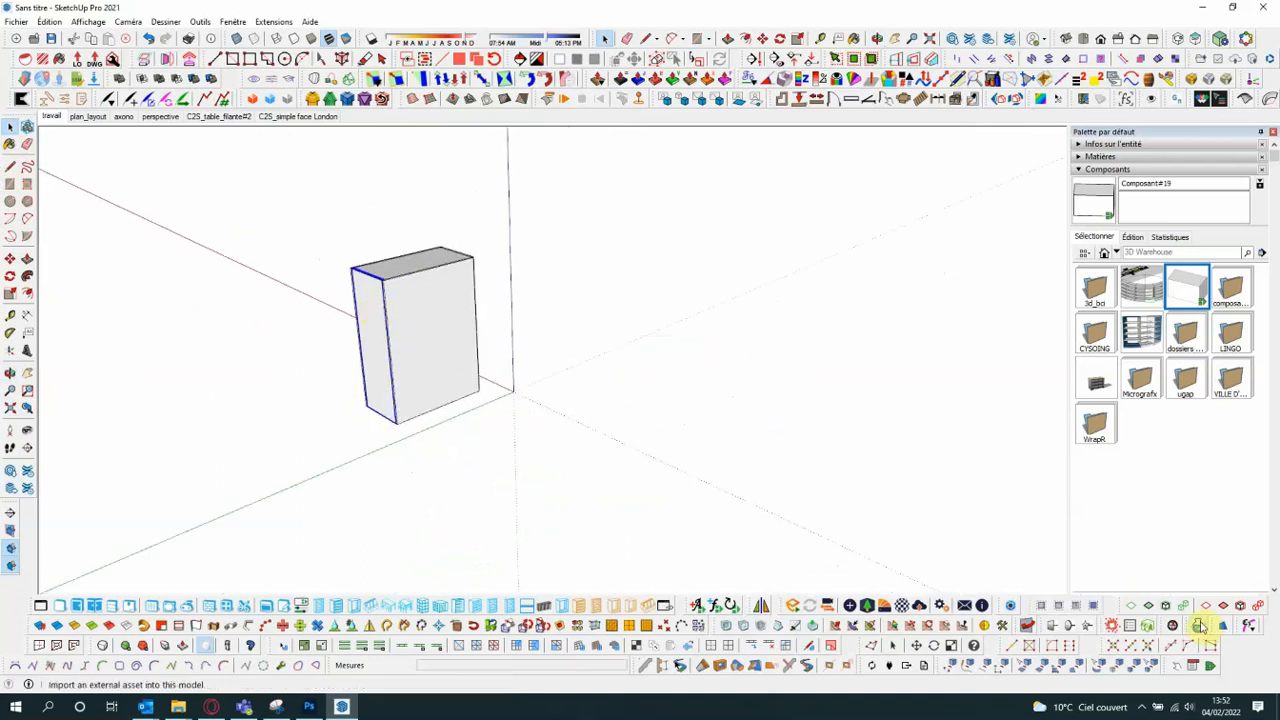
drag(1122, 607, 631, 280)
scroll(378, 315, down, 1)
scroll(405, 312, up, 1)
scroll(395, 296, down, 1)
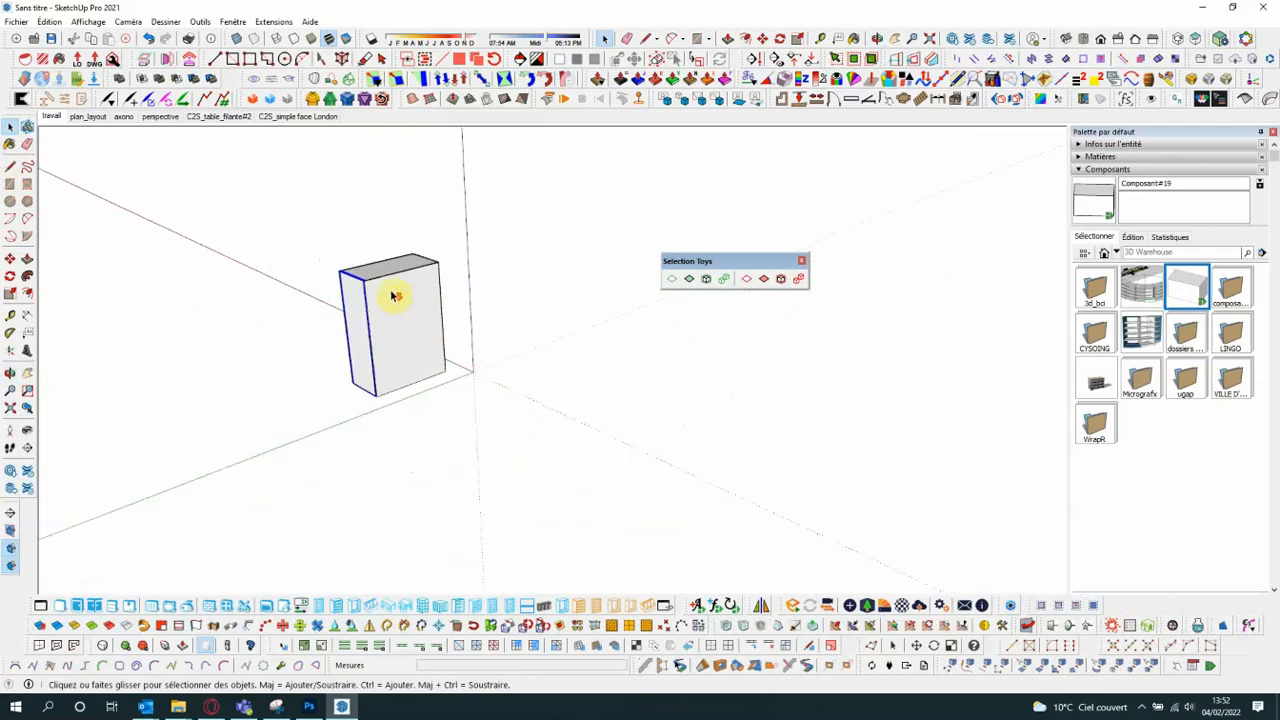
- Open the Chaises folder of the component library and place Chaise About a Chair Hay near the origin
click(1250, 256)
click(966, 565)
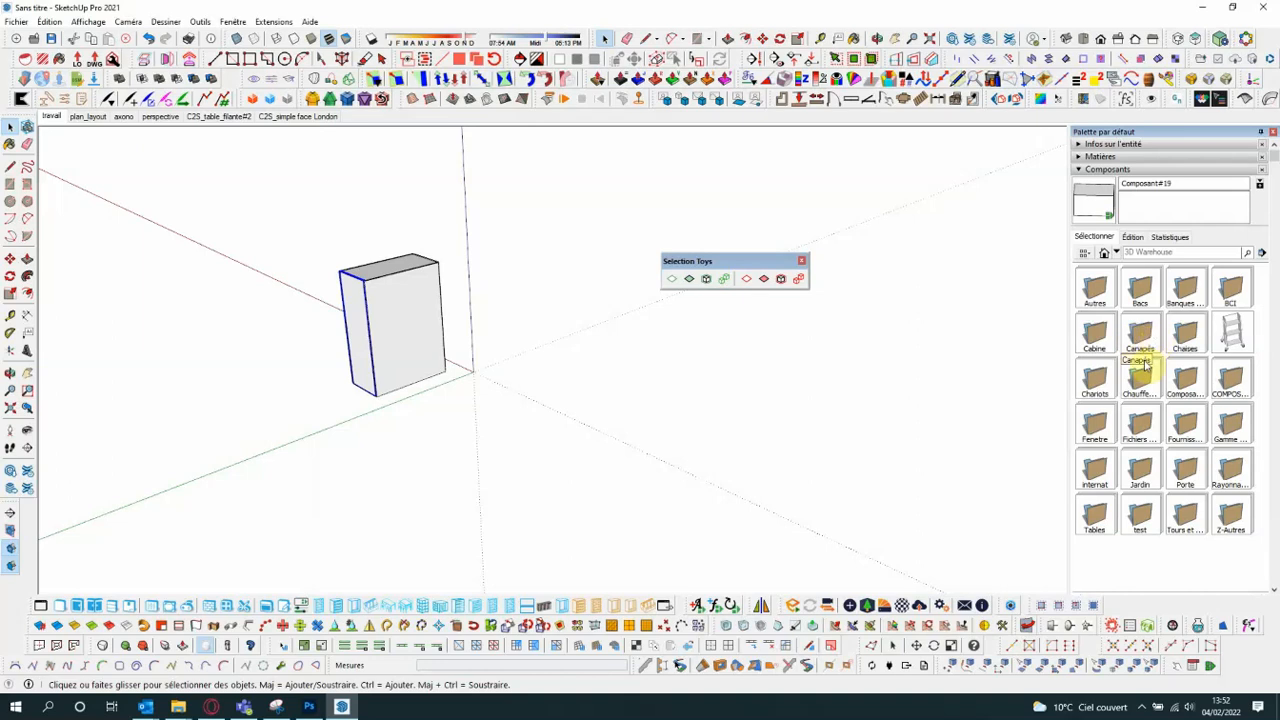
click(1184, 330)
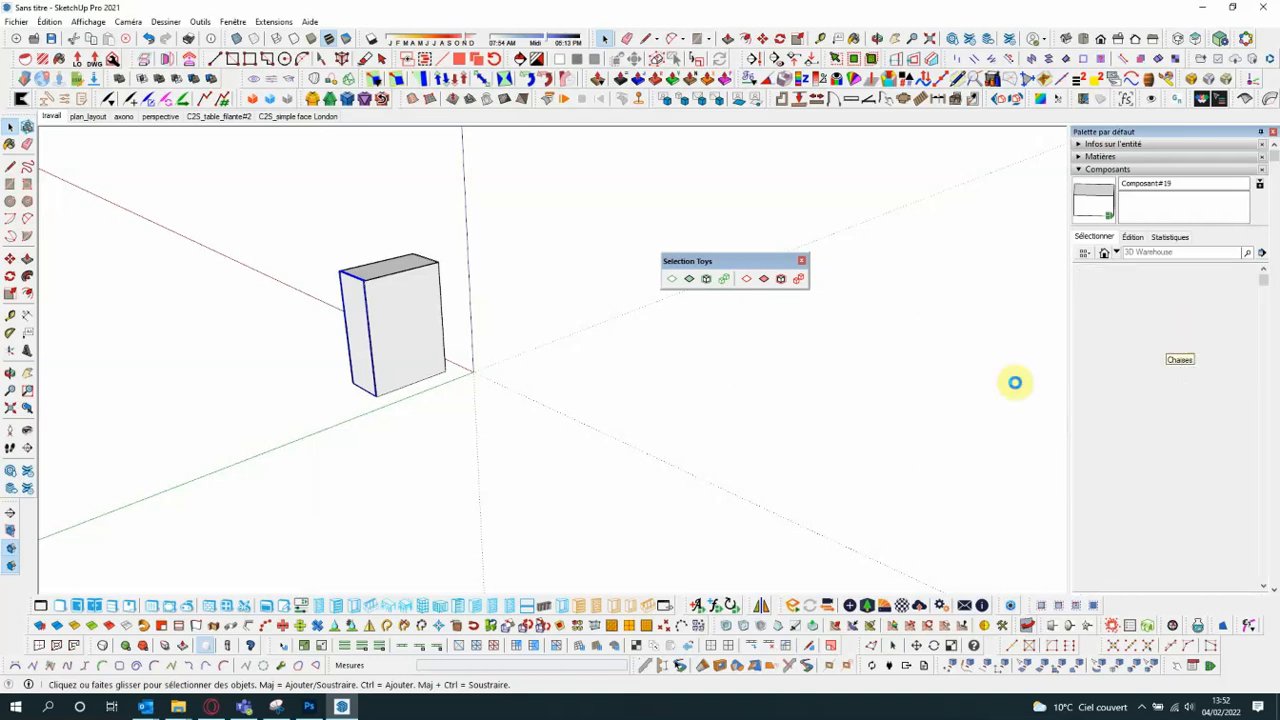
scroll(1178, 435, down, 2)
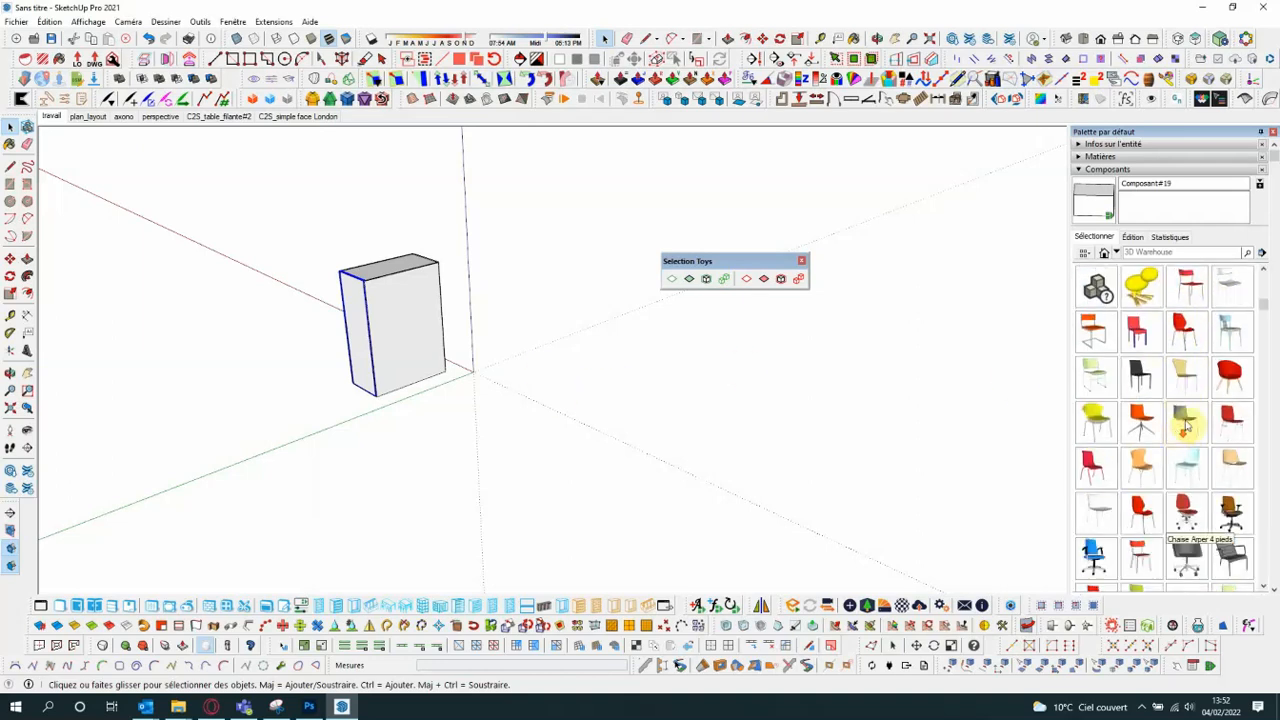
click(1231, 376)
- Select the box together with all its panels and delete them
click(9, 128)
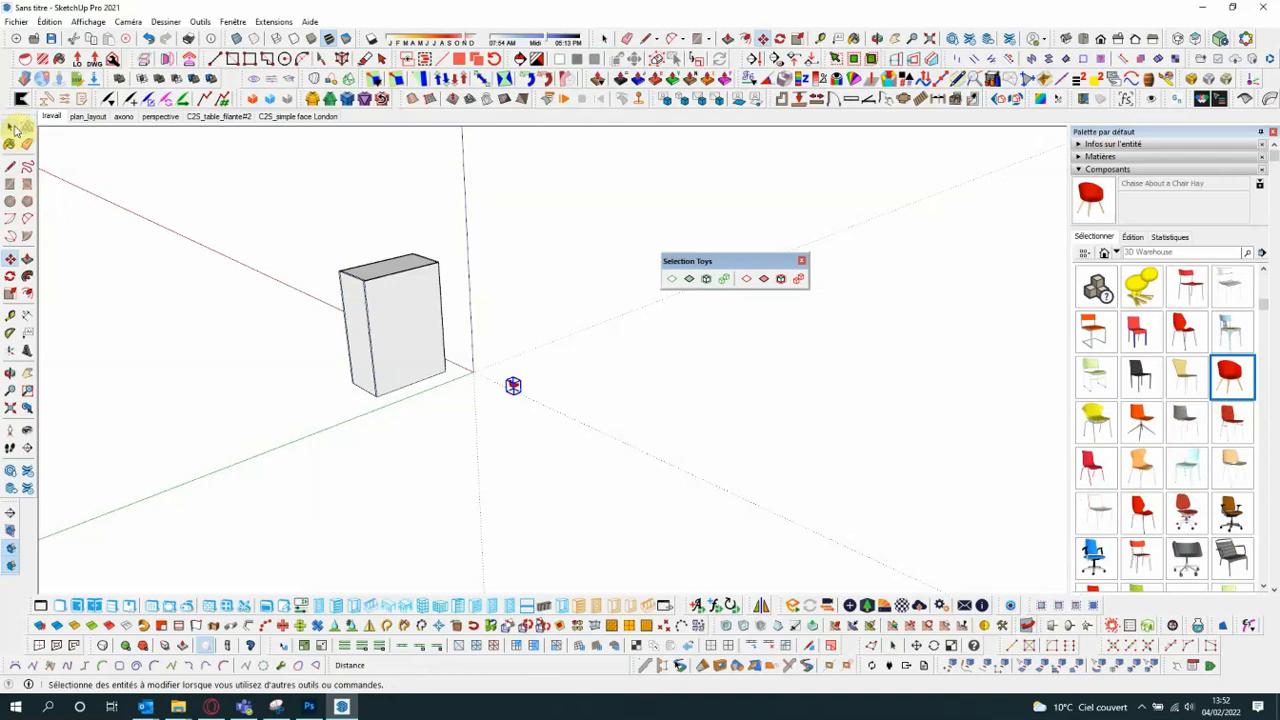
drag(297, 223, 455, 418)
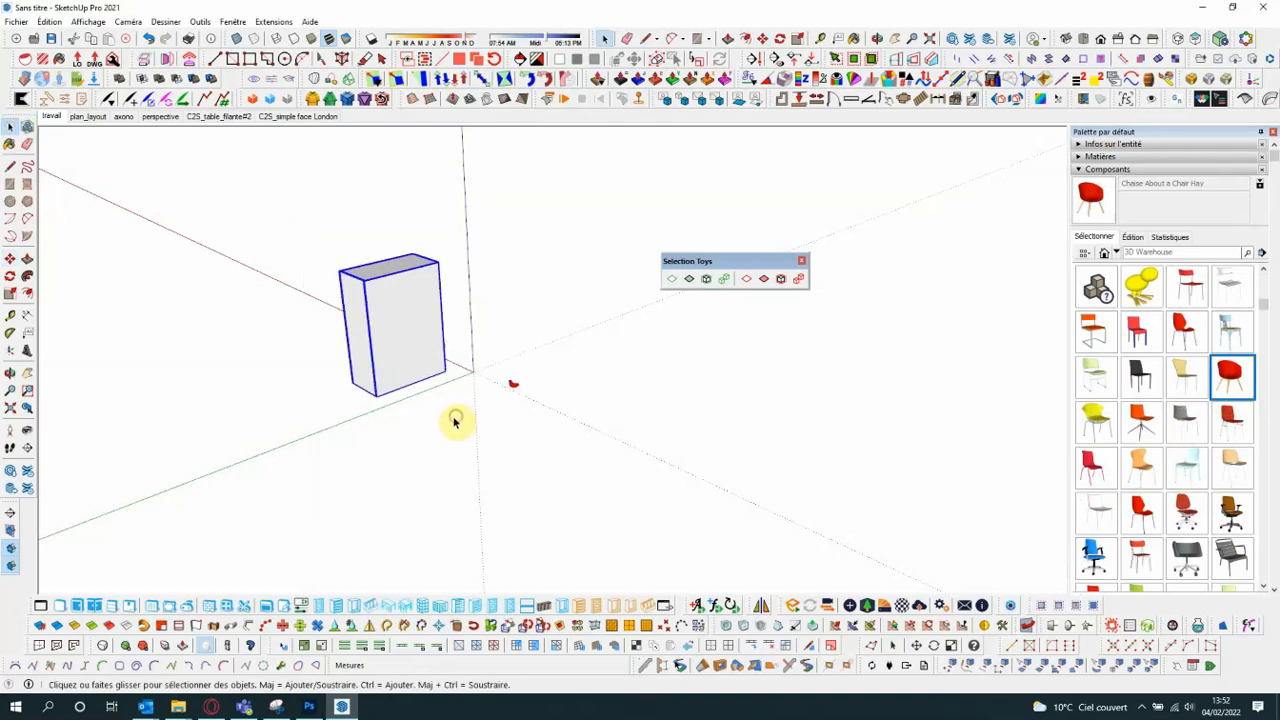
key(Delete)
- Place Chaise 40/4 and the red Chaise dactylo 1 beside the first chair
scroll(572, 400, up, 4)
click(1096, 376)
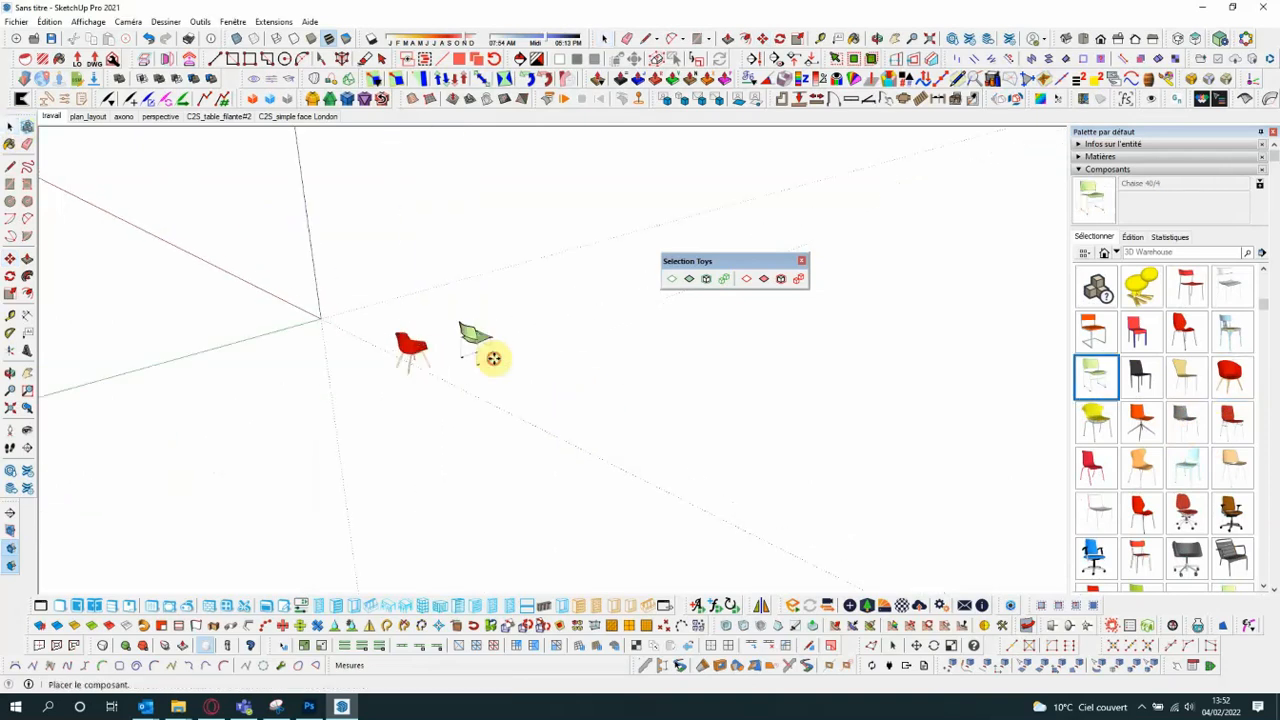
click(493, 358)
click(1186, 512)
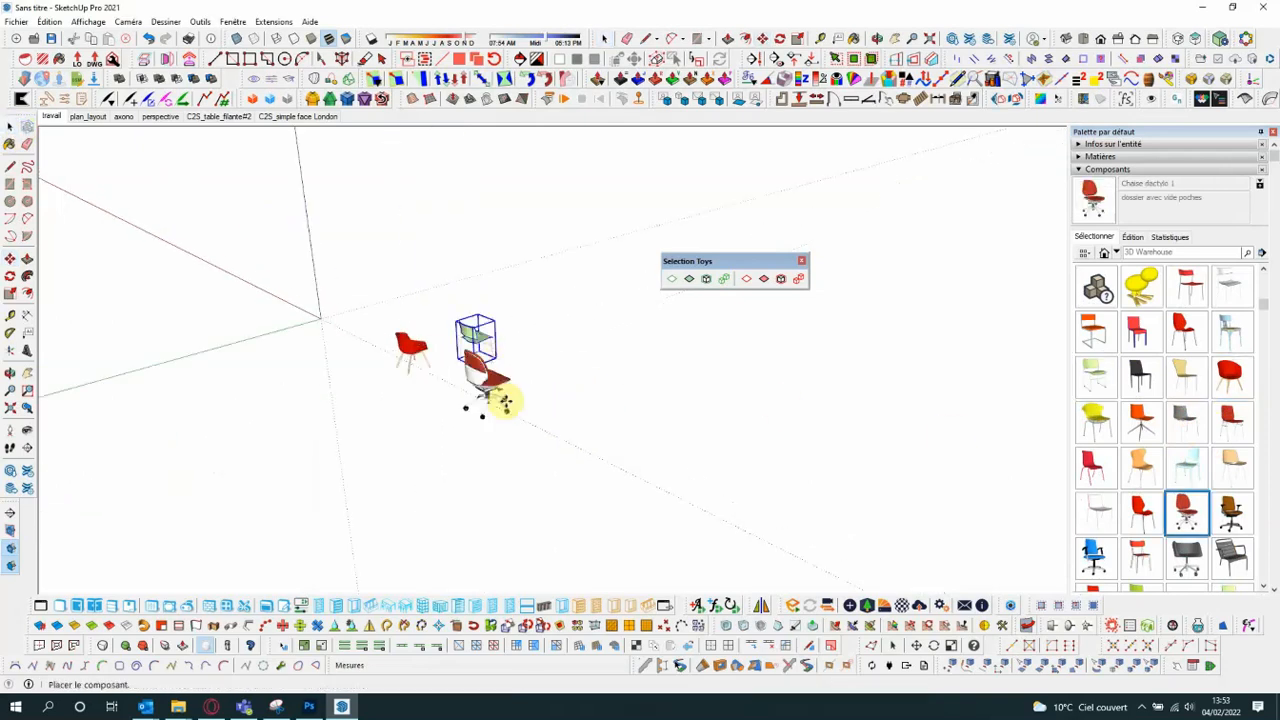
click(556, 412)
- Draw a rectangle of about 1.56 by 1.04 m on the ground beyond the chairs and extrude it up about 0.54 m
scroll(292, 330, down, 2)
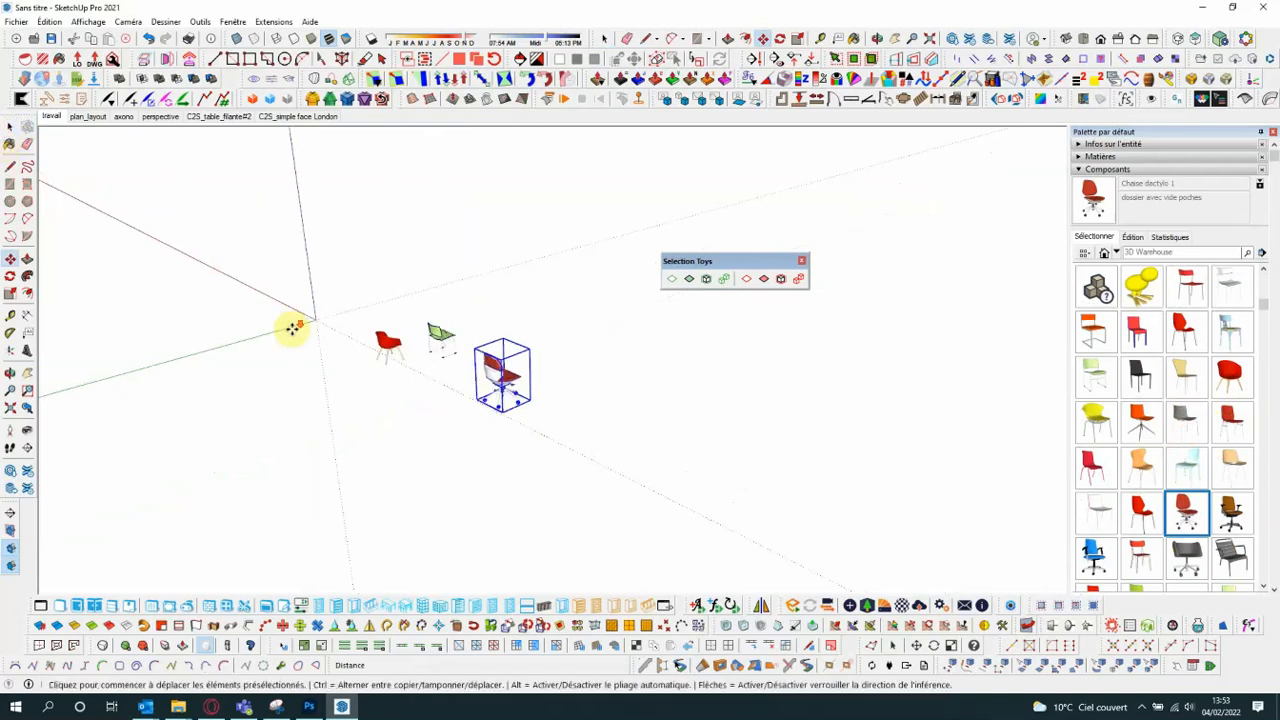
scroll(292, 330, down, 2)
click(11, 187)
middle_drag(704, 360, 694, 385)
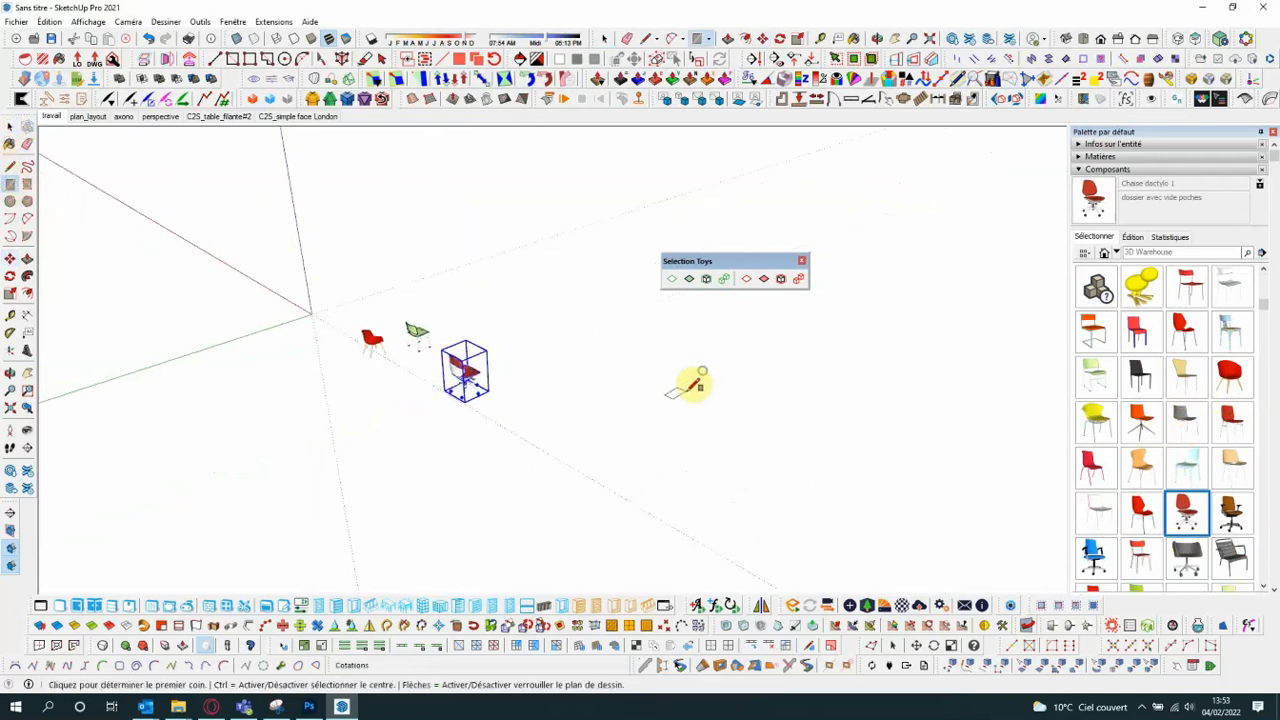
scroll(615, 370, up, 1)
click(521, 356)
click(592, 359)
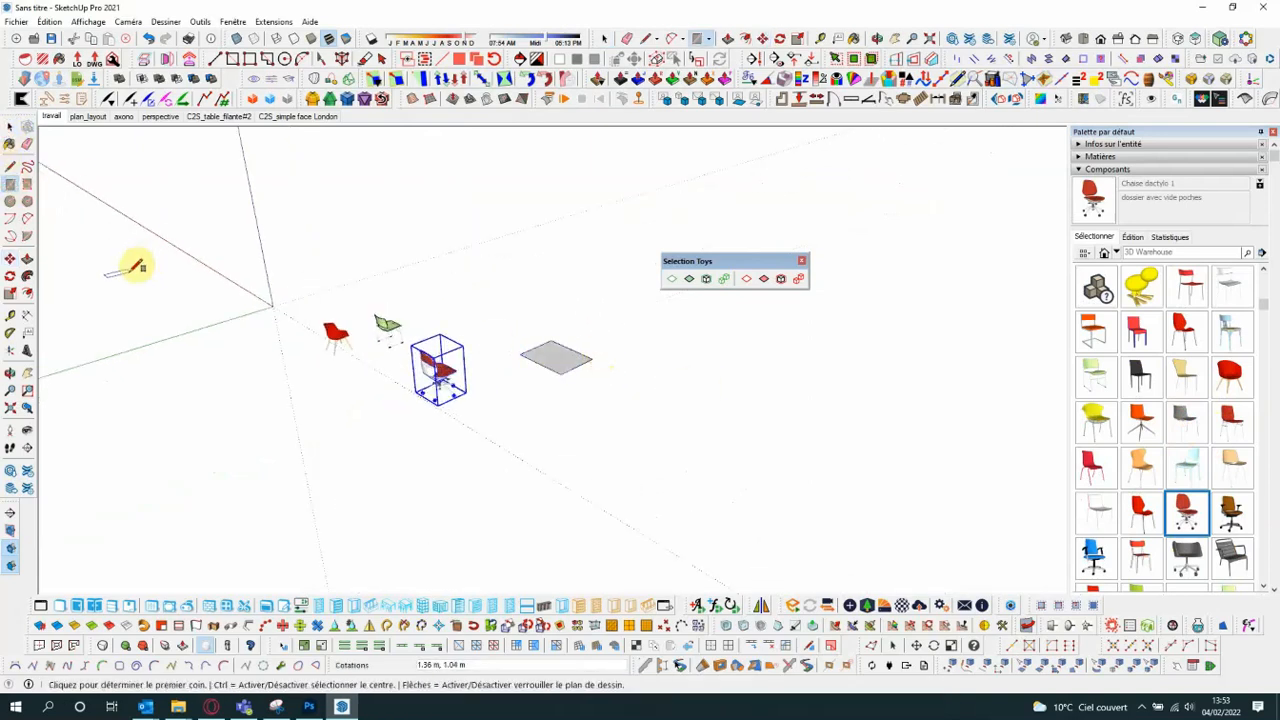
click(27, 258)
click(534, 359)
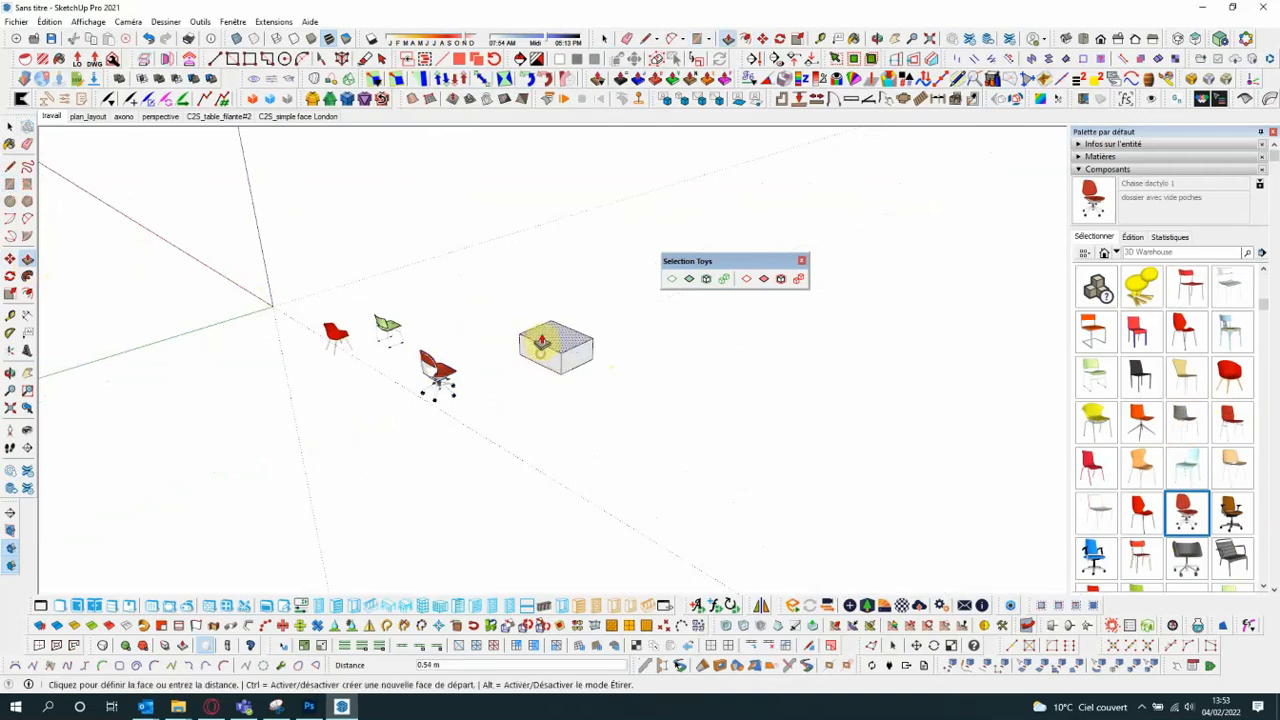
click(540, 343)
- Group the extruded box and make two copies in a row behind it, the second about 2.33 m from the first
click(10, 126)
drag(490, 299, 686, 430)
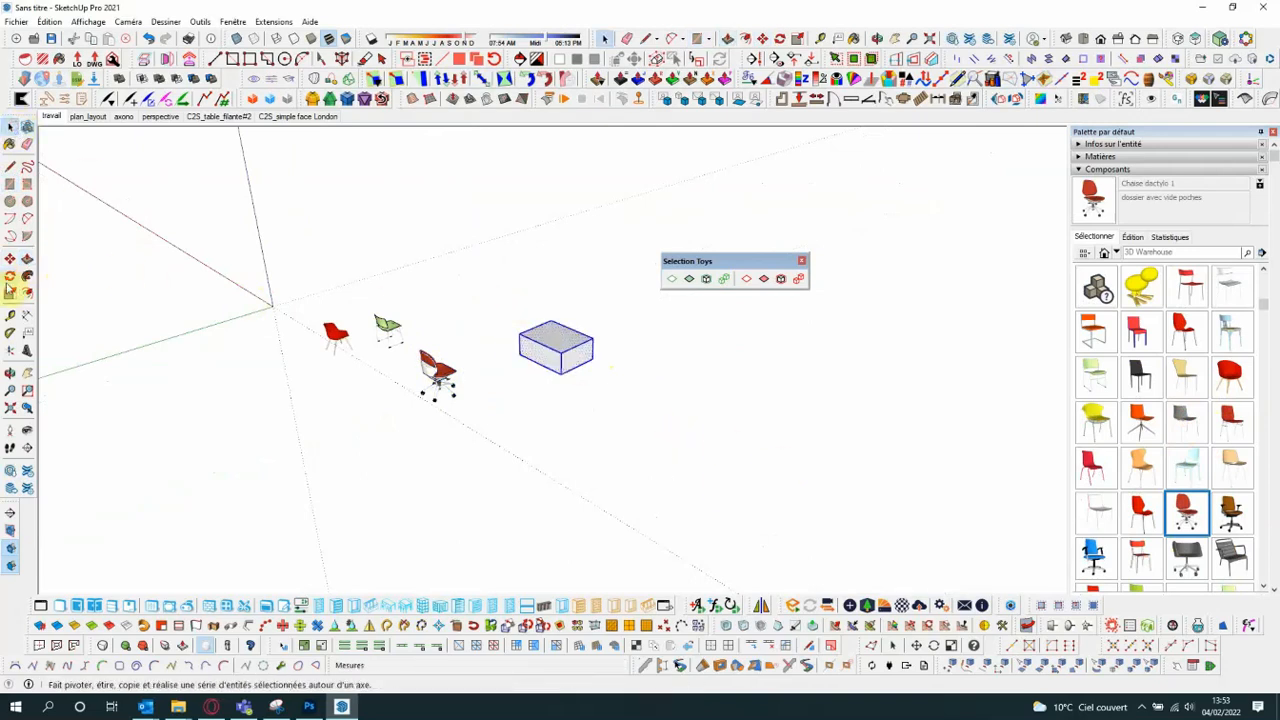
click(10, 259)
key(ctrl)
click(574, 440)
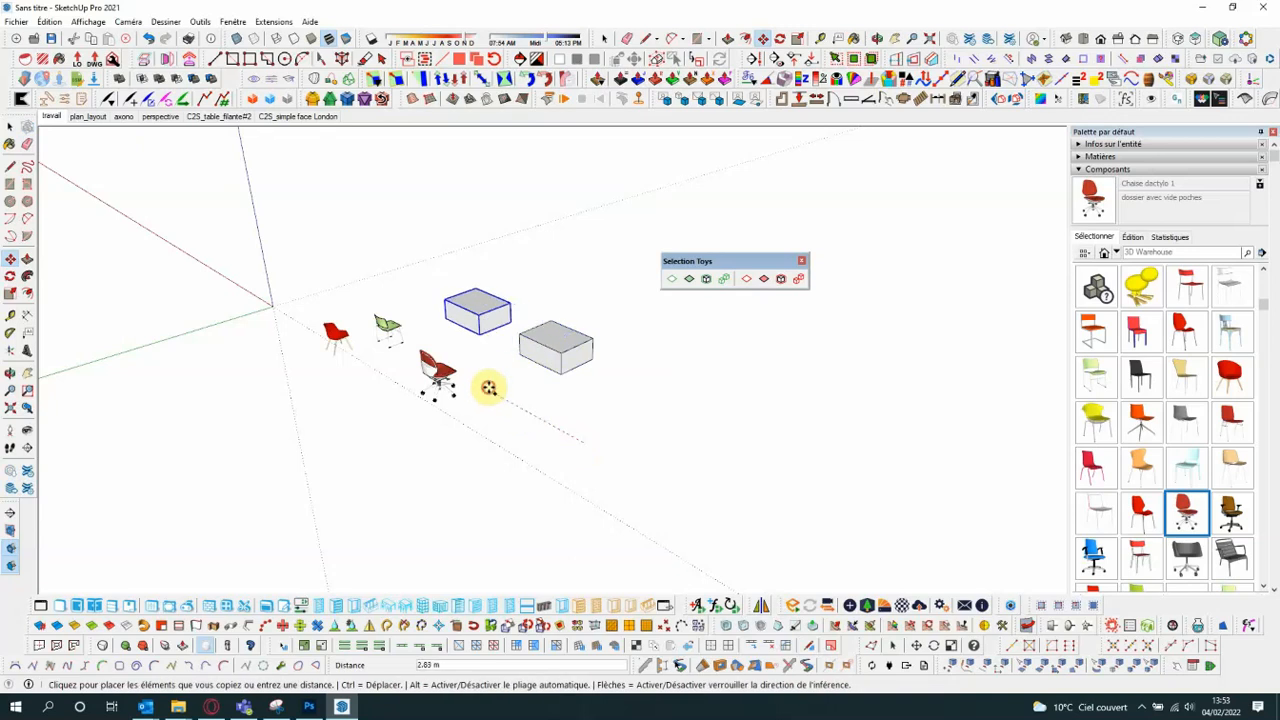
click(491, 389)
click(558, 430)
click(485, 385)
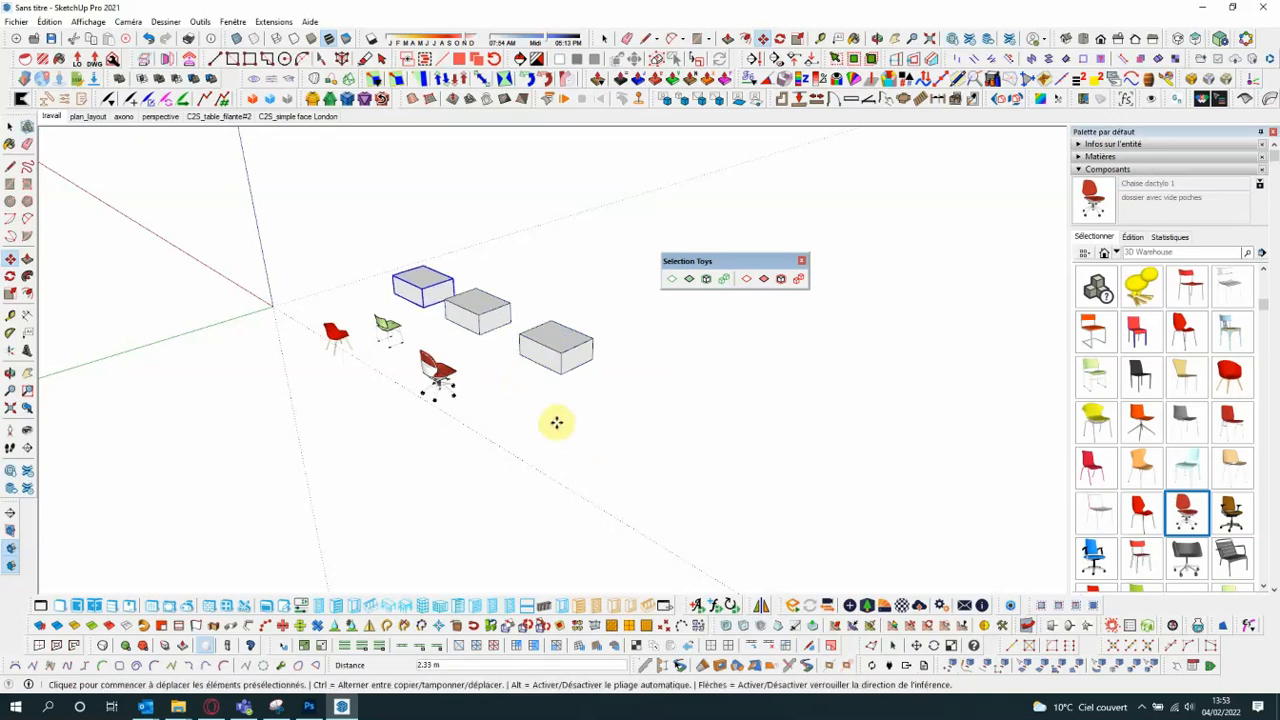
- Place two more copies of the box beside the origin and the chairs, the last one 2 m from the previous copy
click(585, 430)
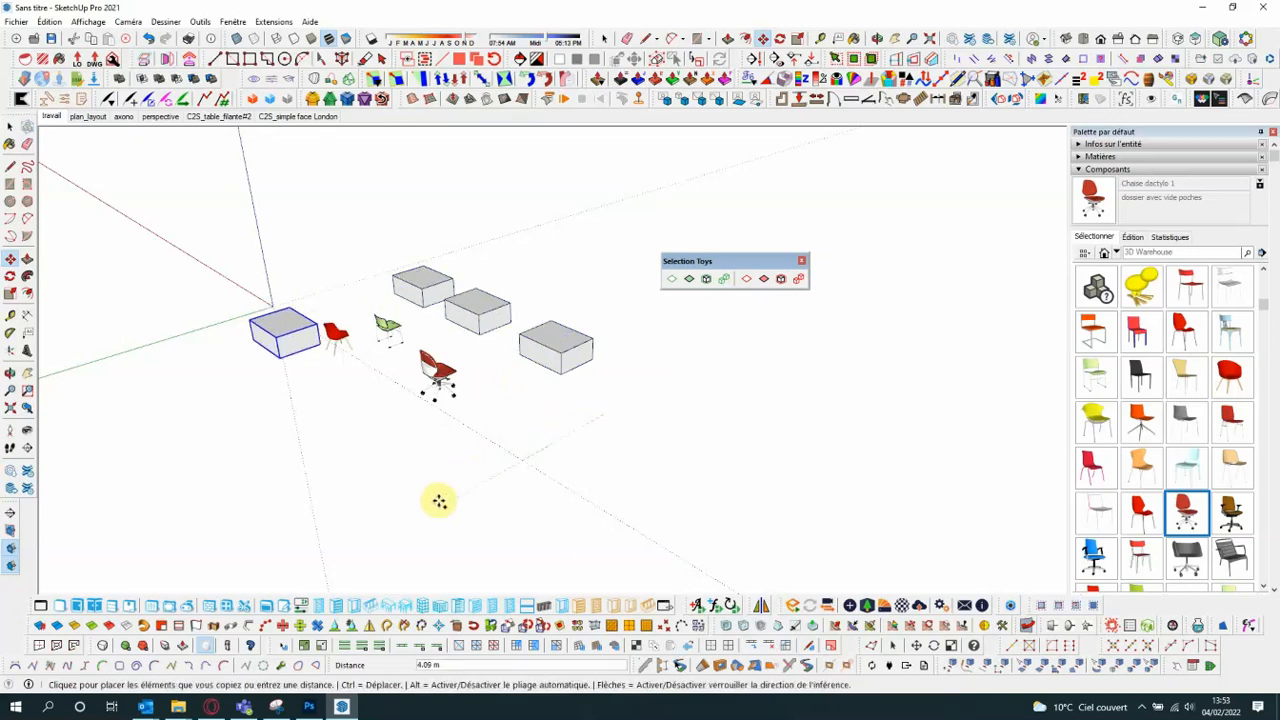
text(2)
key(Return)
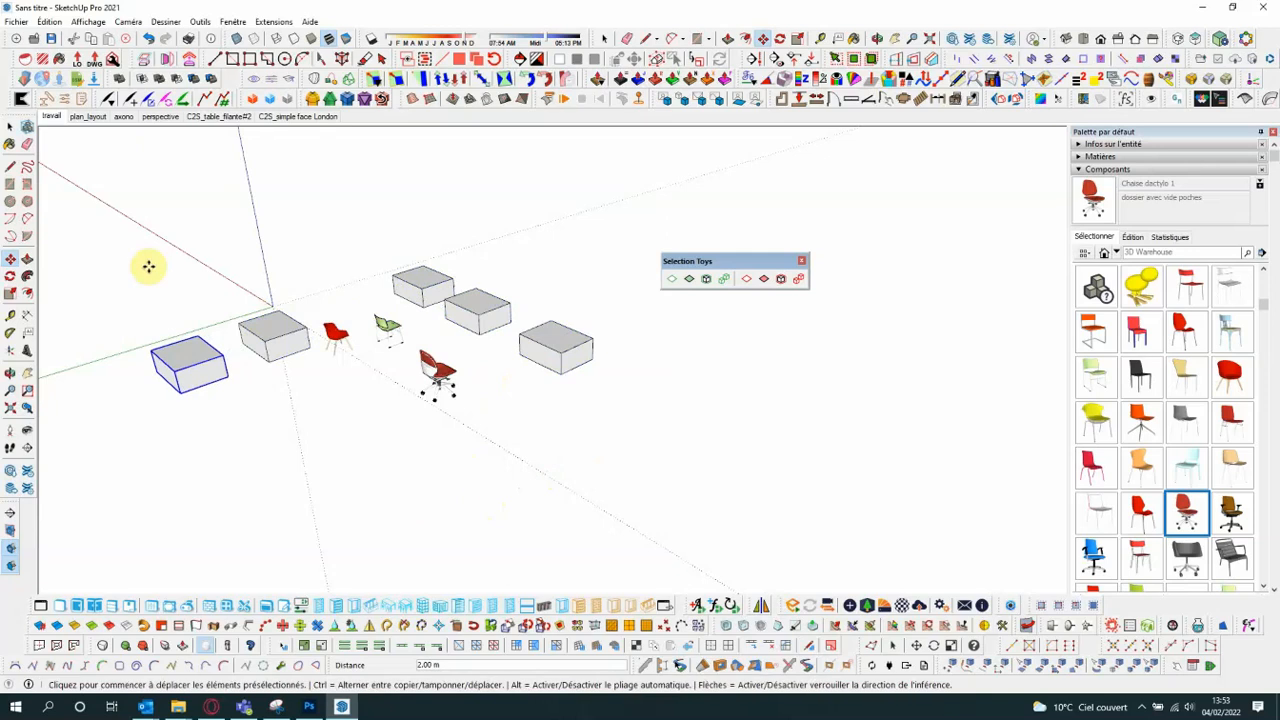
click(9, 144)
click(9, 127)
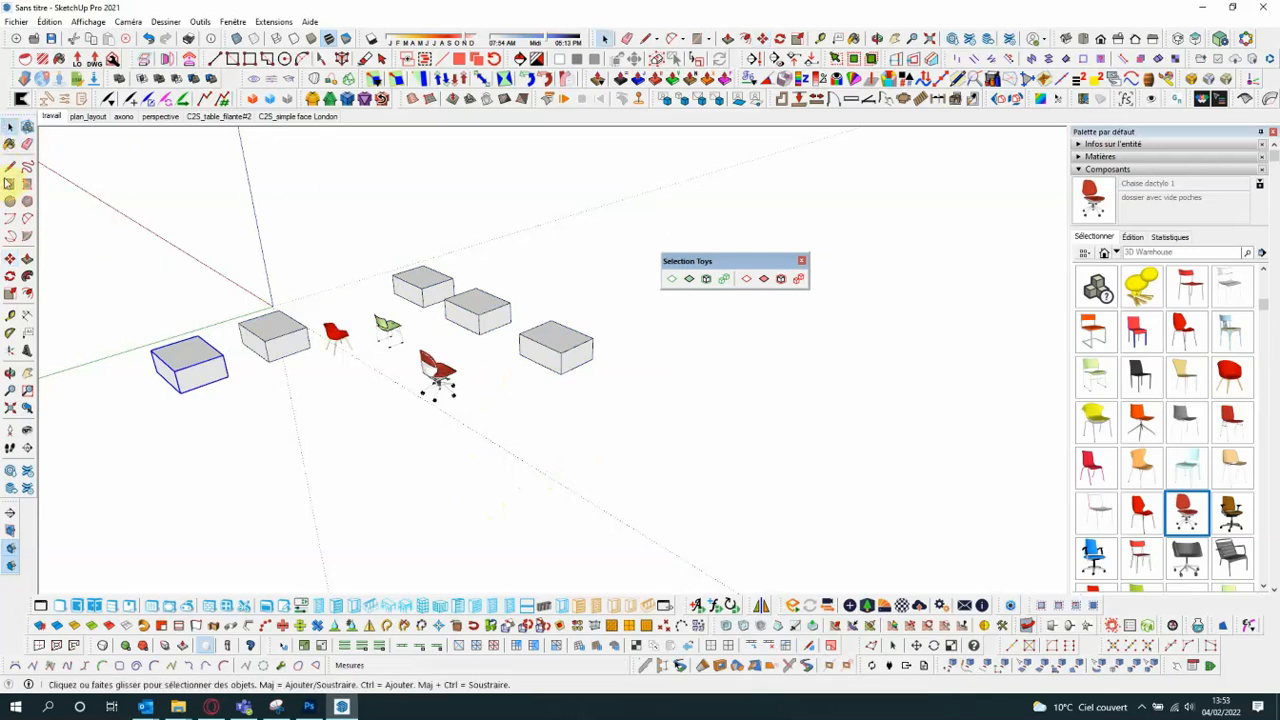
- Draw three separate flat rectangles on the ground around the boxes and chairs, the rearmost about 1.03 by 2.11 m
key(r)
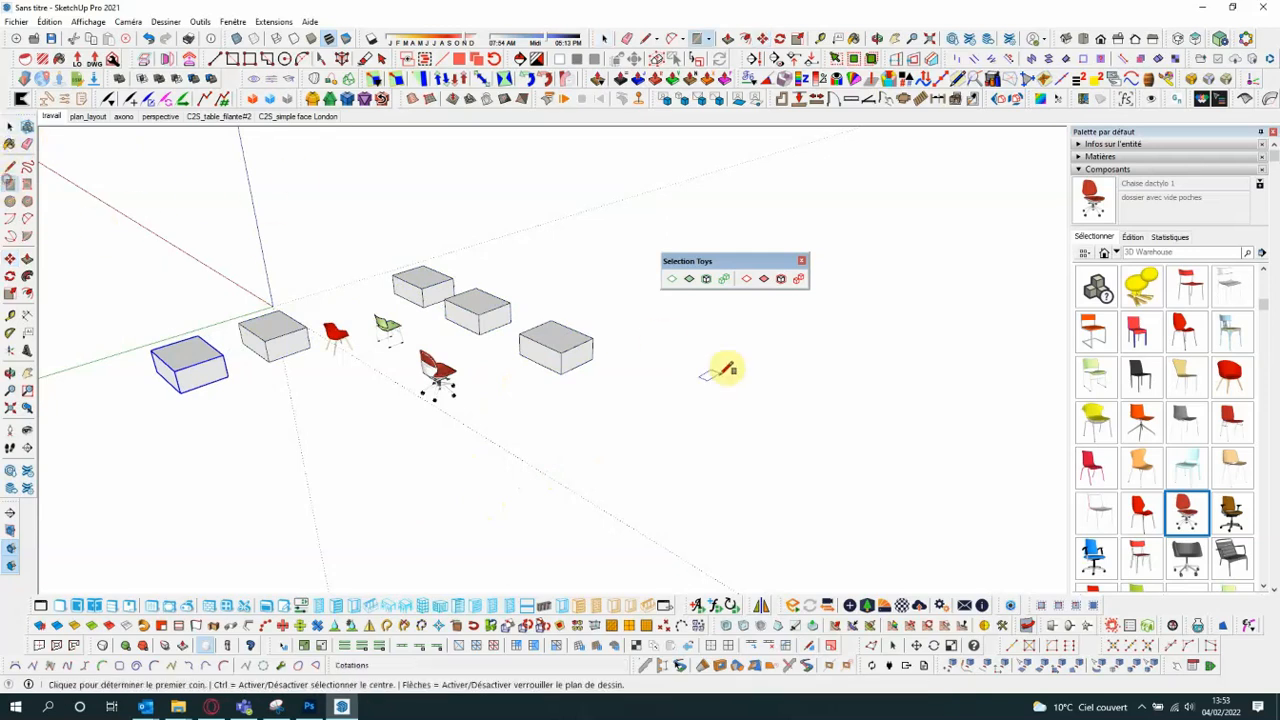
click(560, 432)
click(640, 420)
click(274, 458)
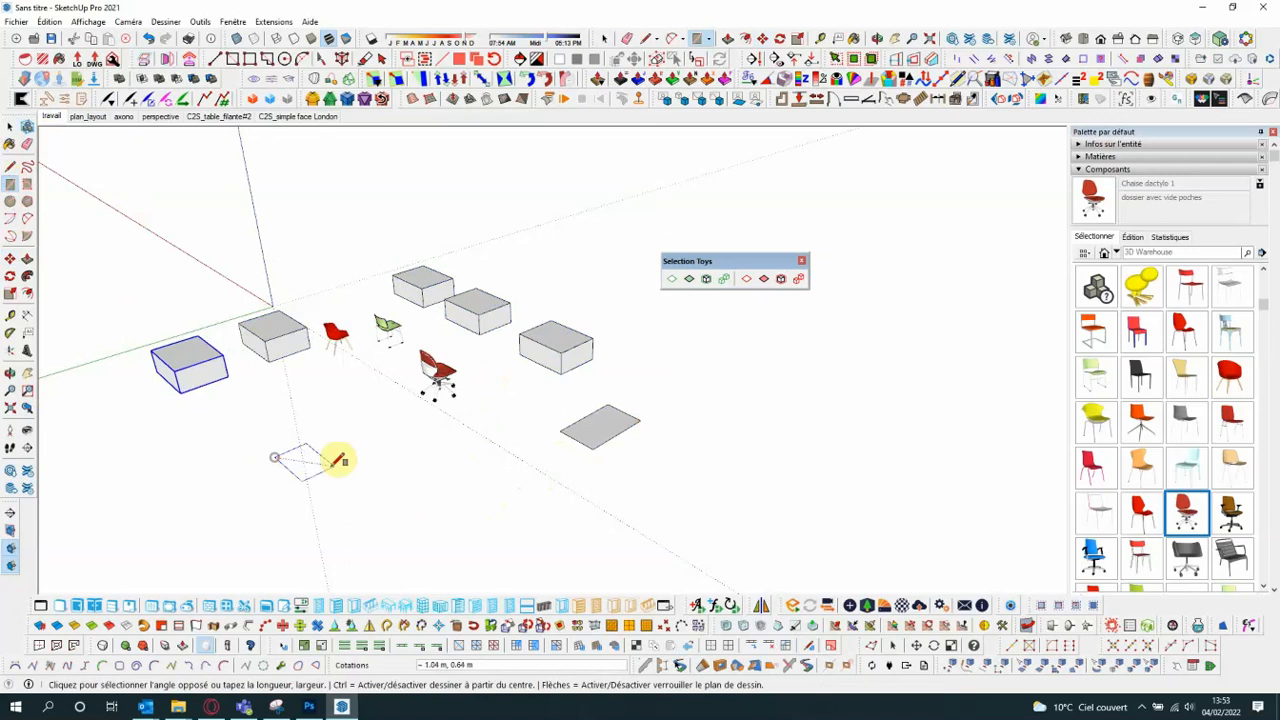
click(352, 441)
click(299, 263)
click(376, 257)
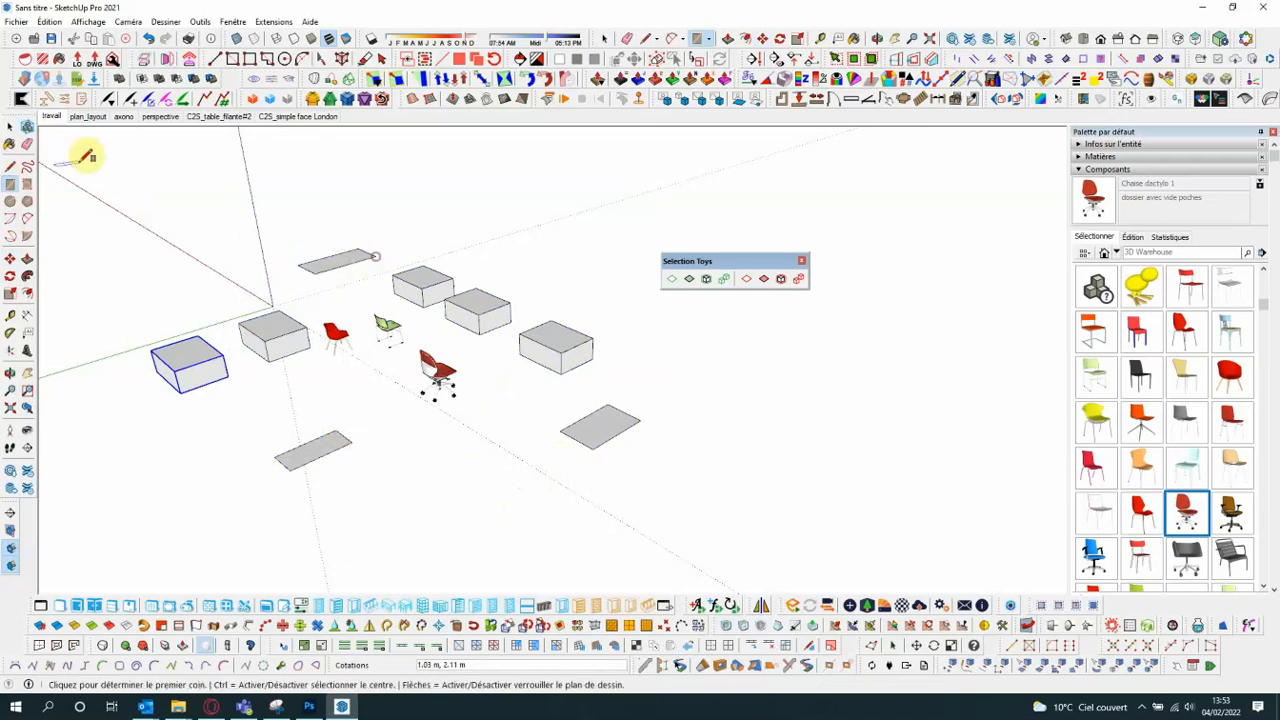
click(11, 127)
click(836, 408)
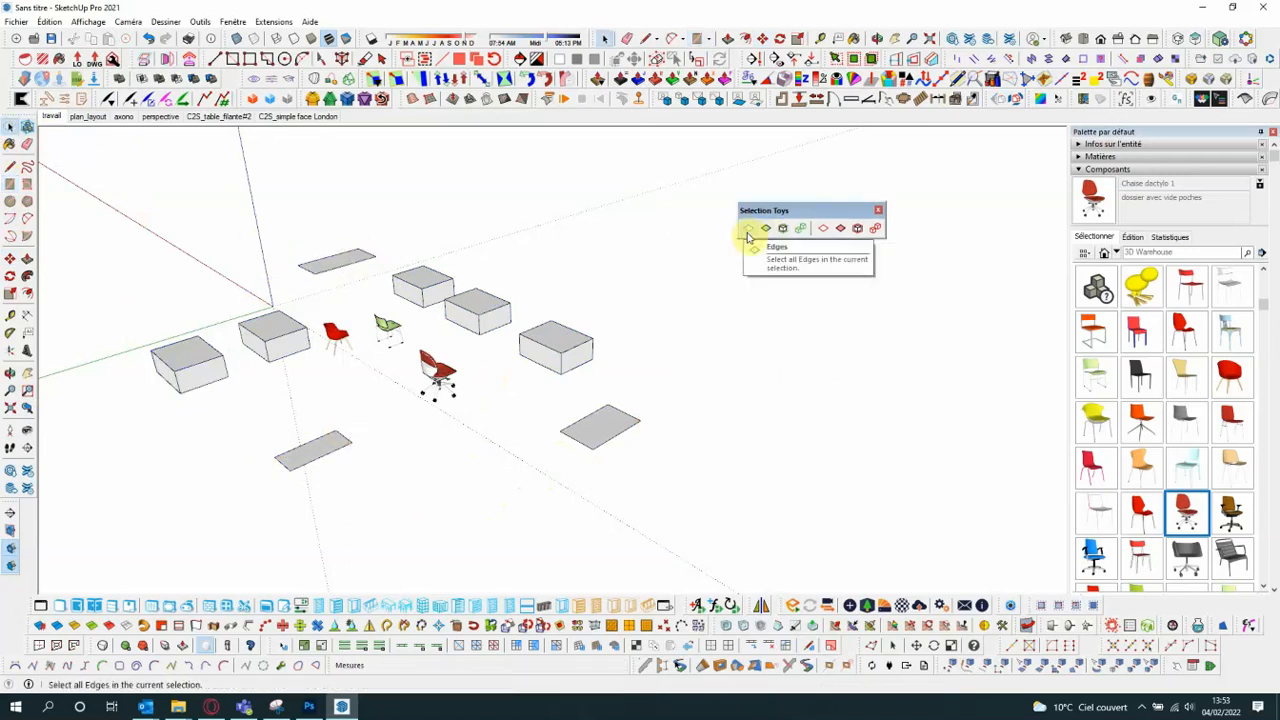
- Draw a single loose edge on the ground in front of the chairs, beside the front rectangle
click(10, 167)
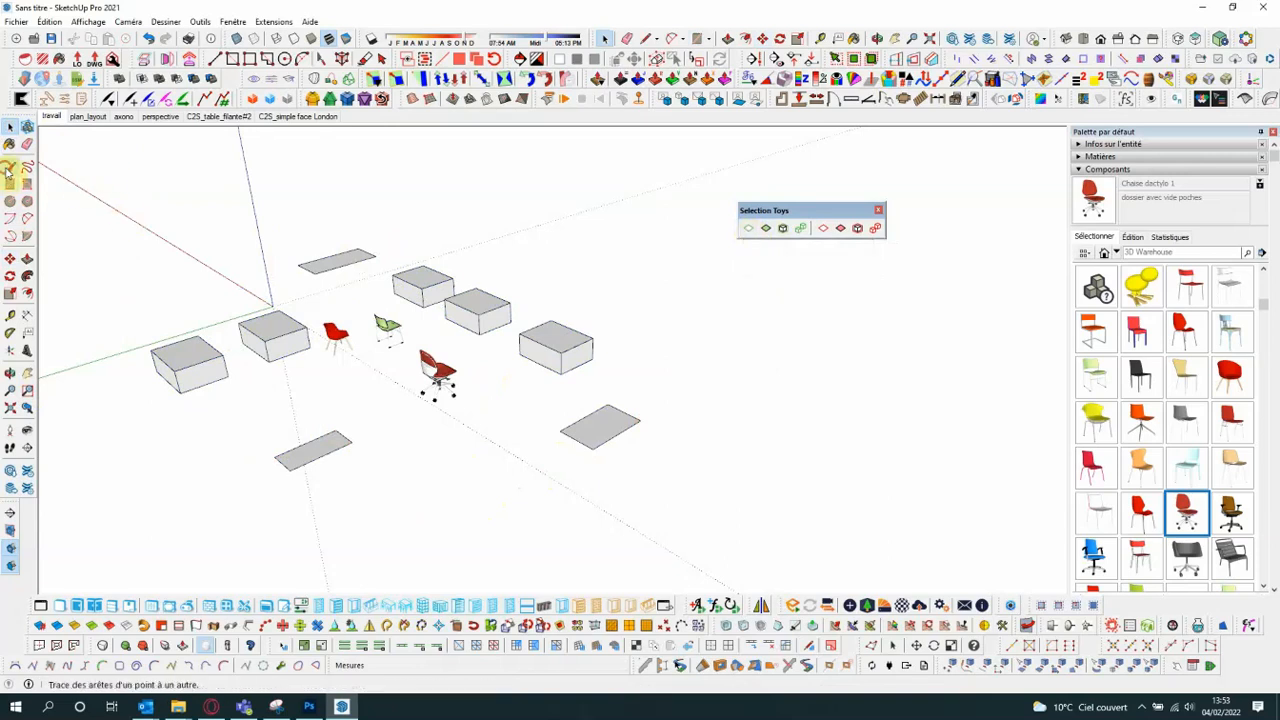
click(366, 503)
click(424, 473)
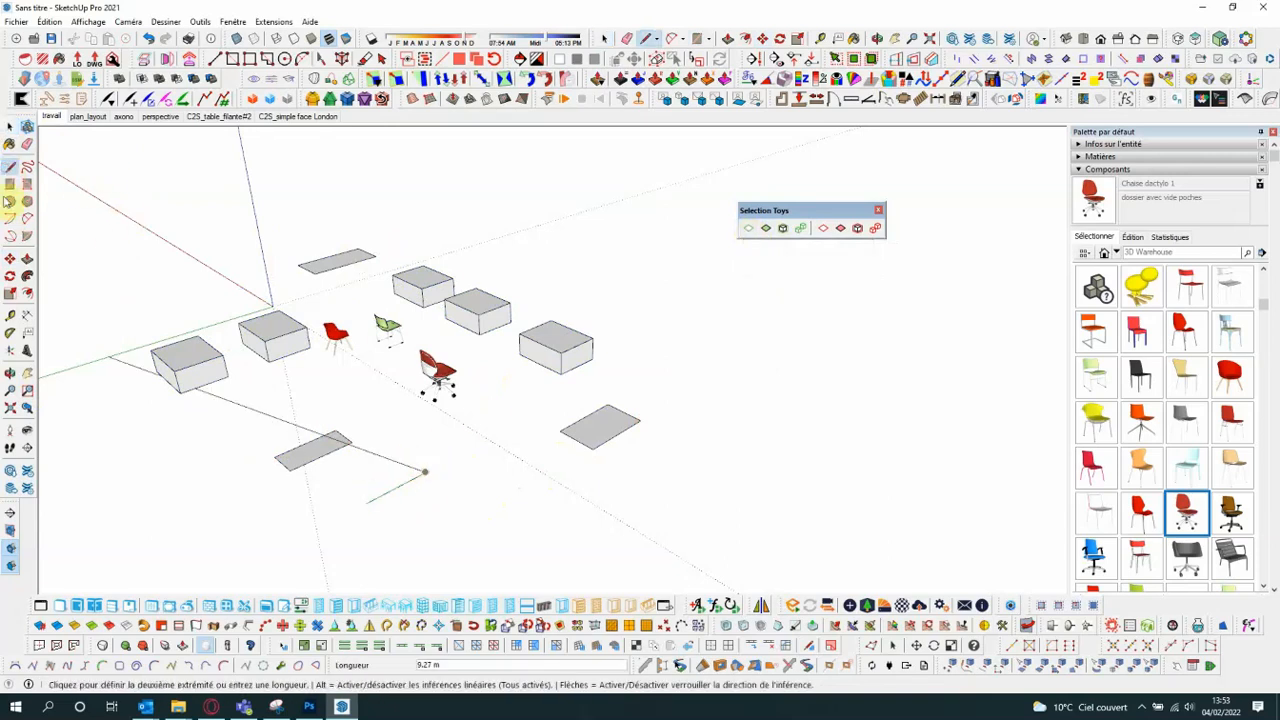
key(space)
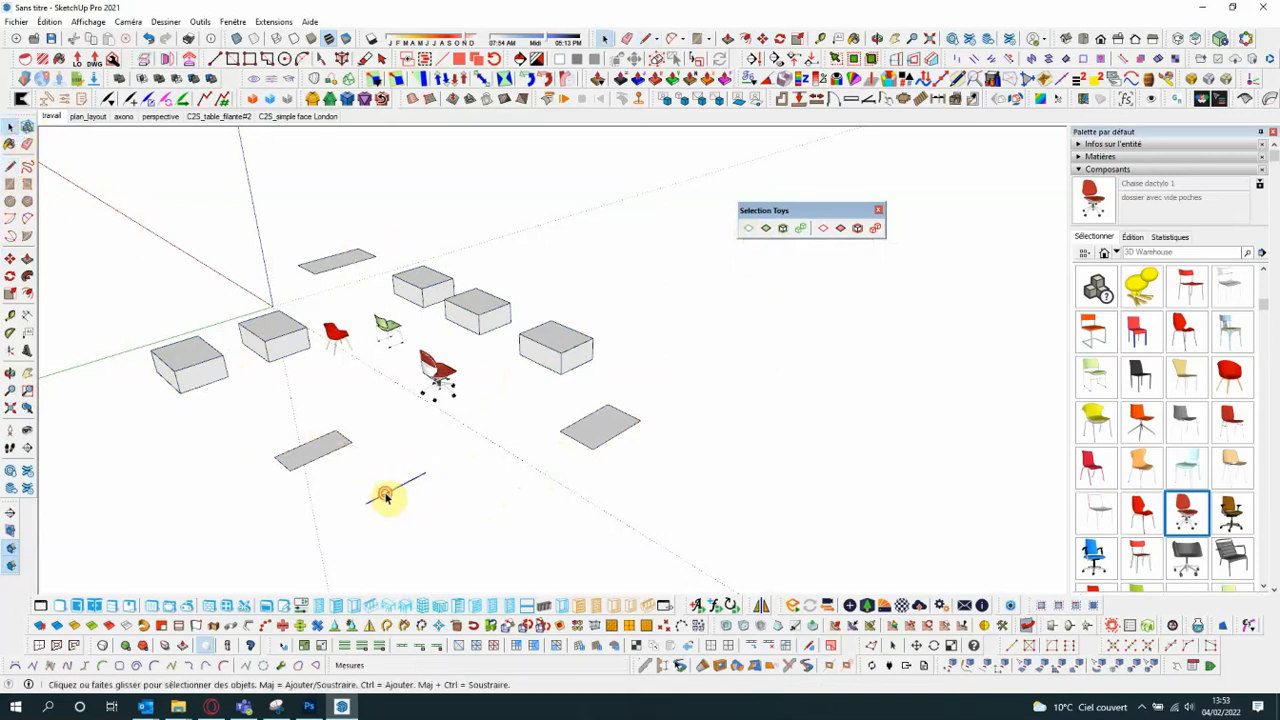
- Make three copies of the loose edge along the far side of the boxes, spaced out towards the back
click(10, 259)
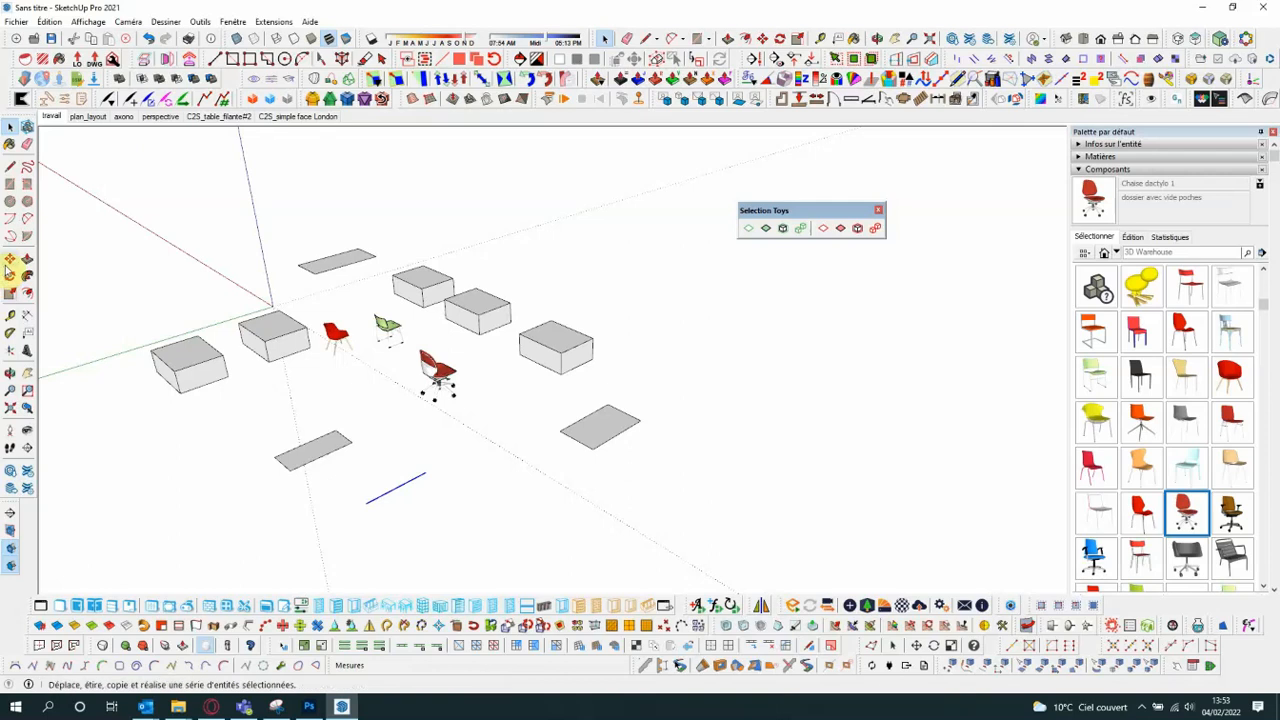
key(ctrl)
click(464, 512)
click(708, 362)
click(744, 370)
key(ctrl)
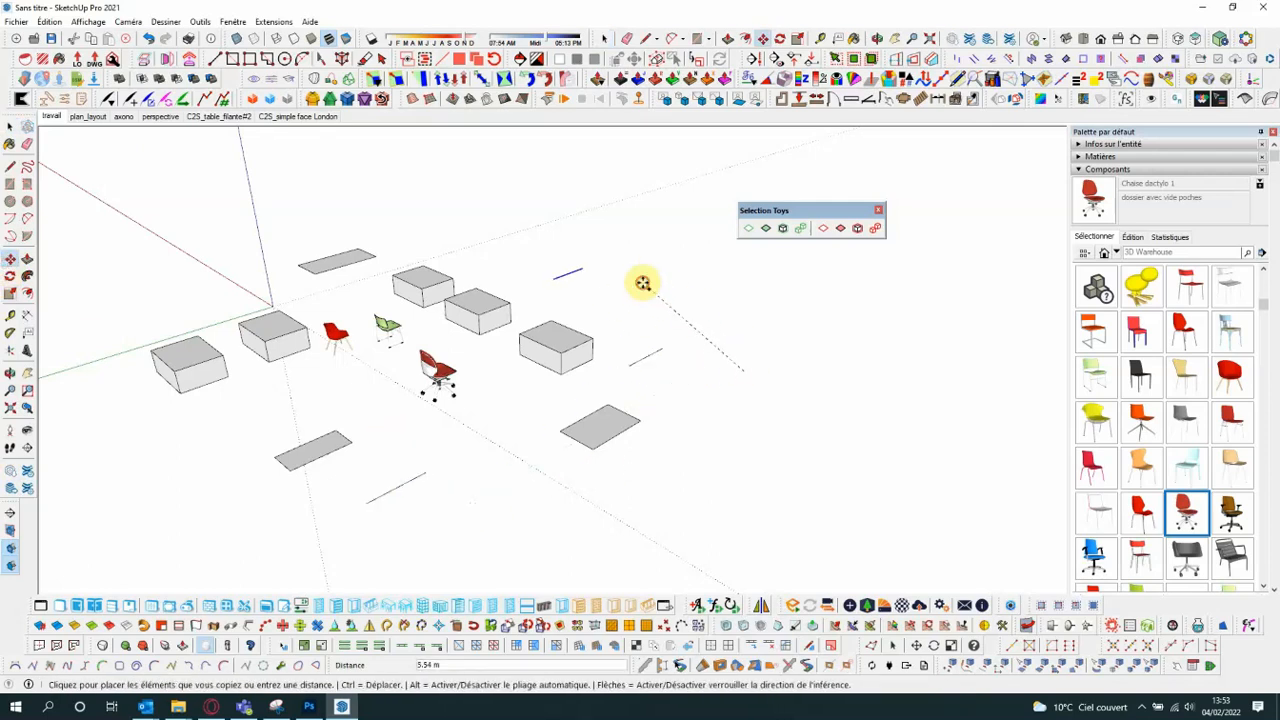
click(637, 272)
click(626, 255)
click(500, 214)
key(space)
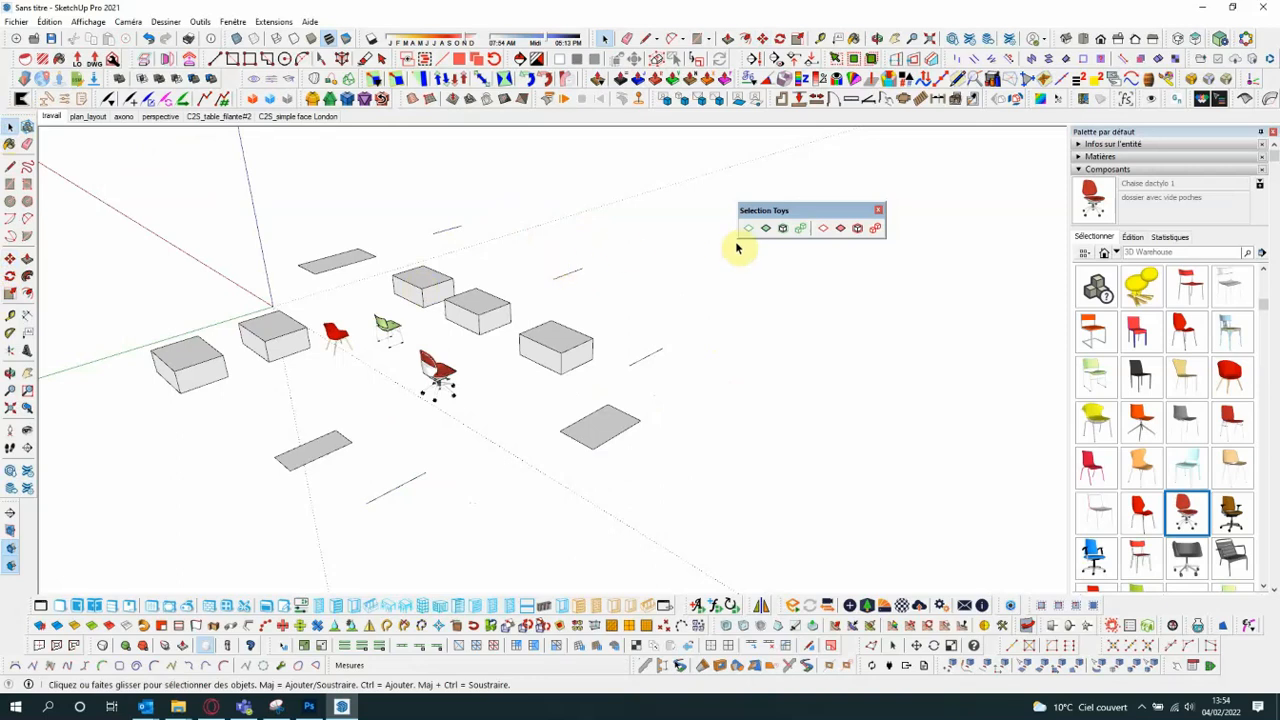
- Select all objects and filter the selection to edges with Selection Toys, and repeat on a full selection for faces
drag(118, 190, 698, 545)
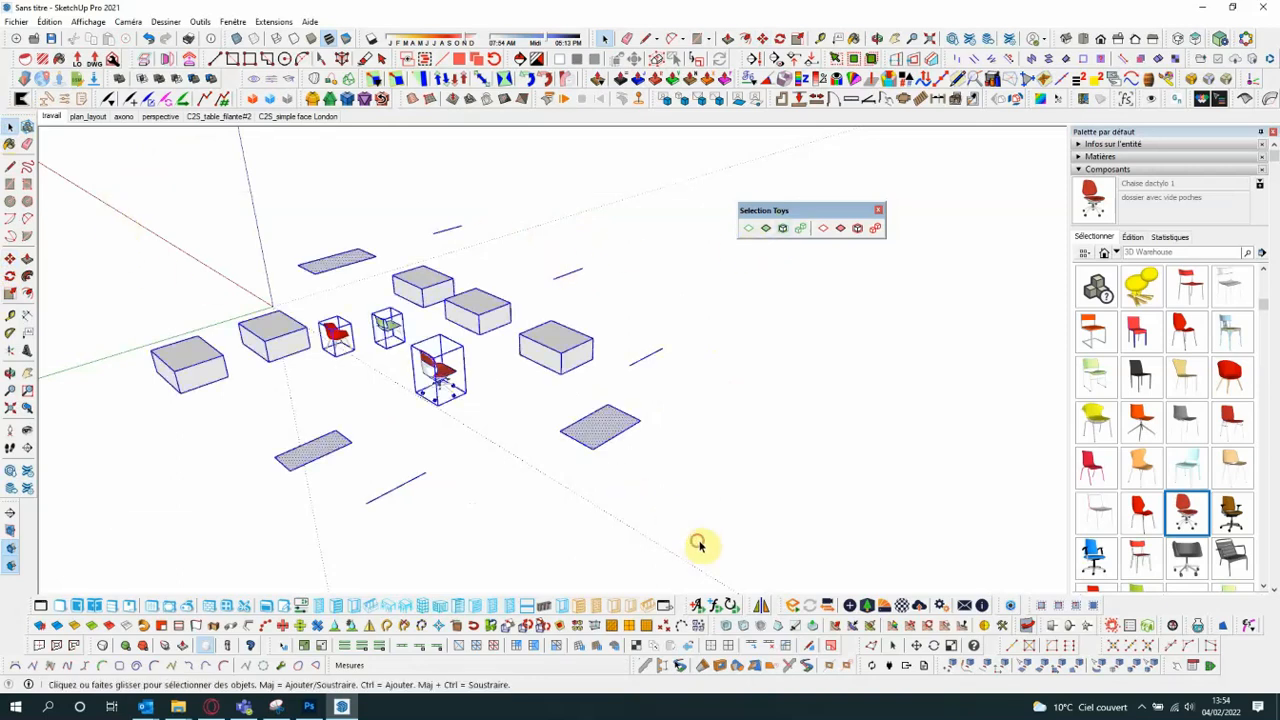
click(748, 230)
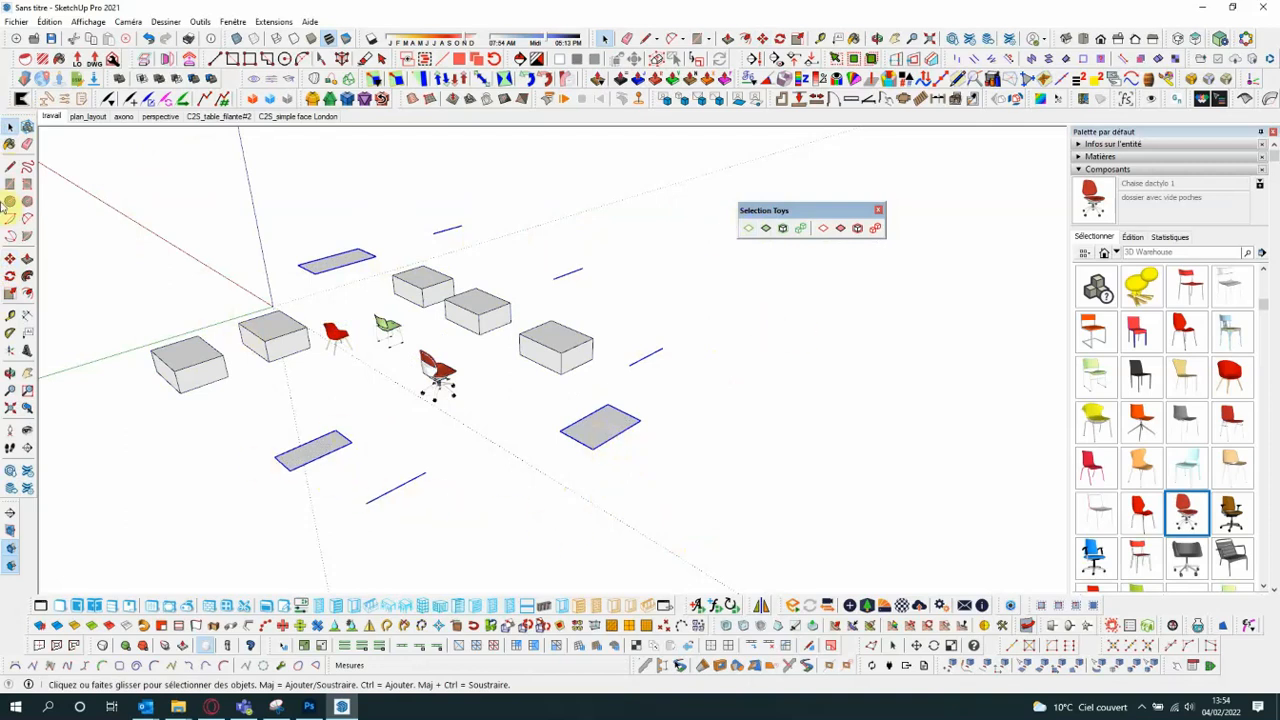
drag(88, 154, 678, 540)
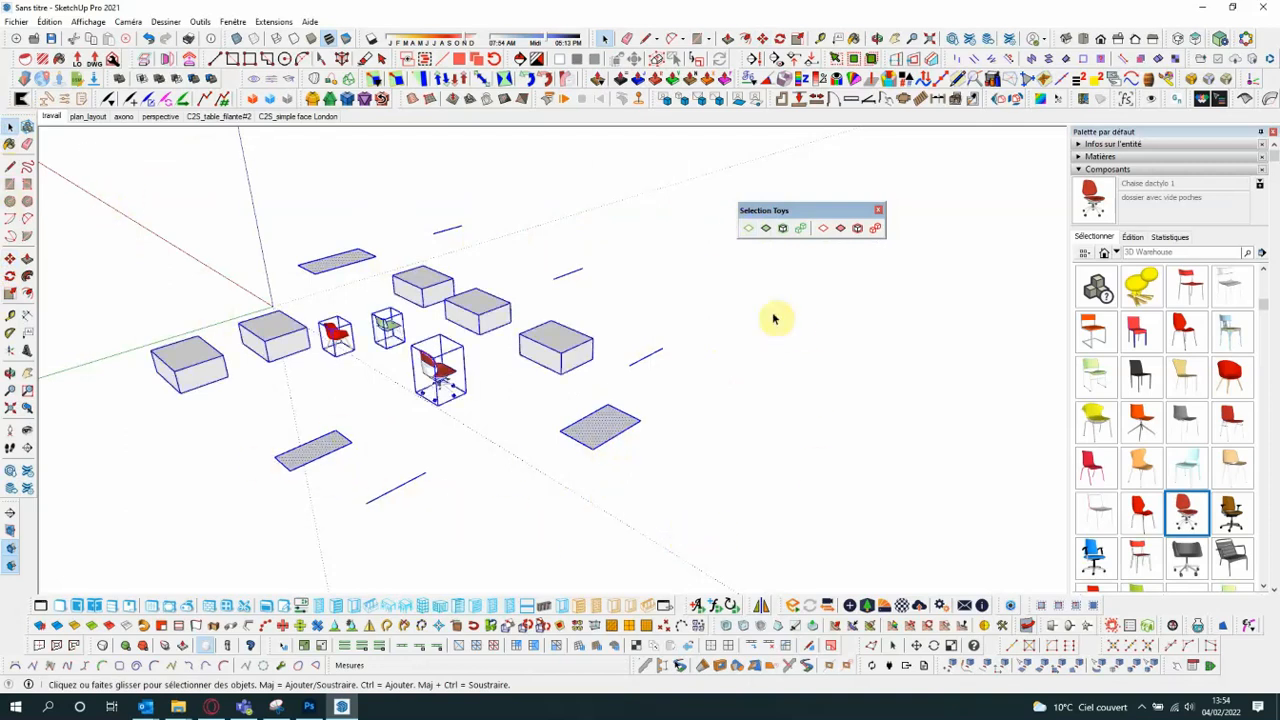
click(766, 231)
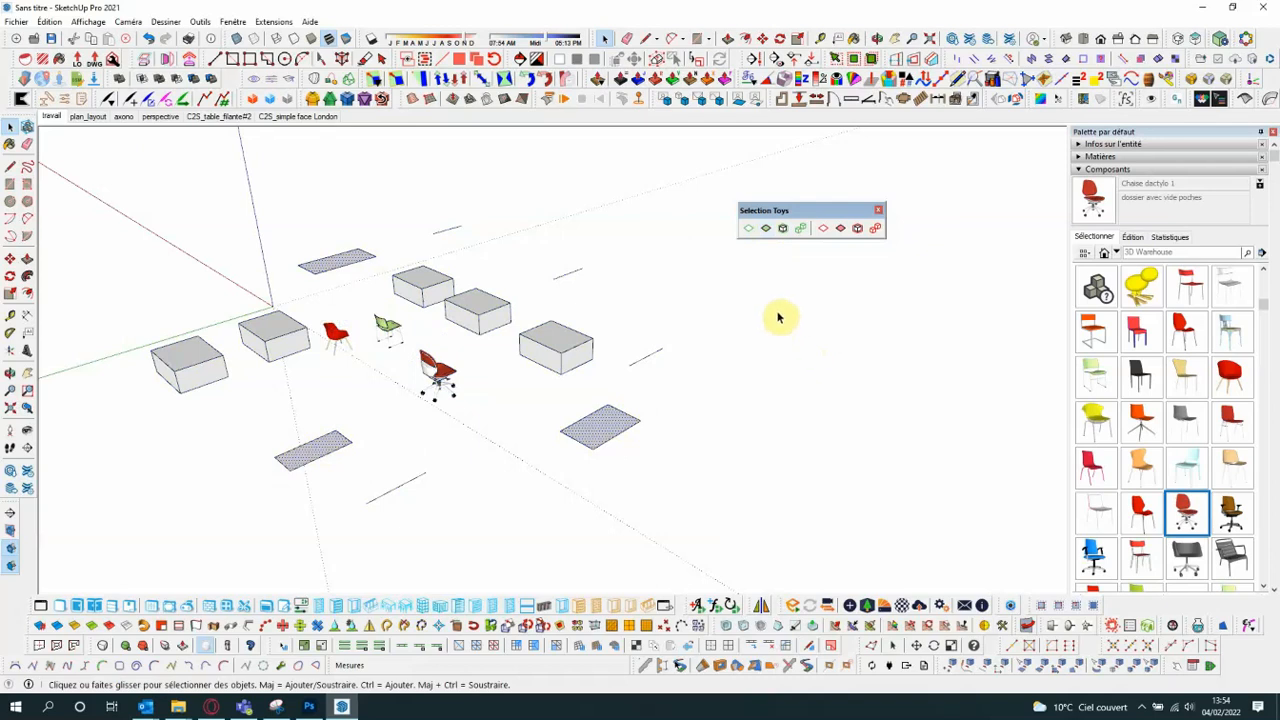
- Filter a full selection of the scene to groups only, and another full selection to components only
drag(114, 192, 691, 532)
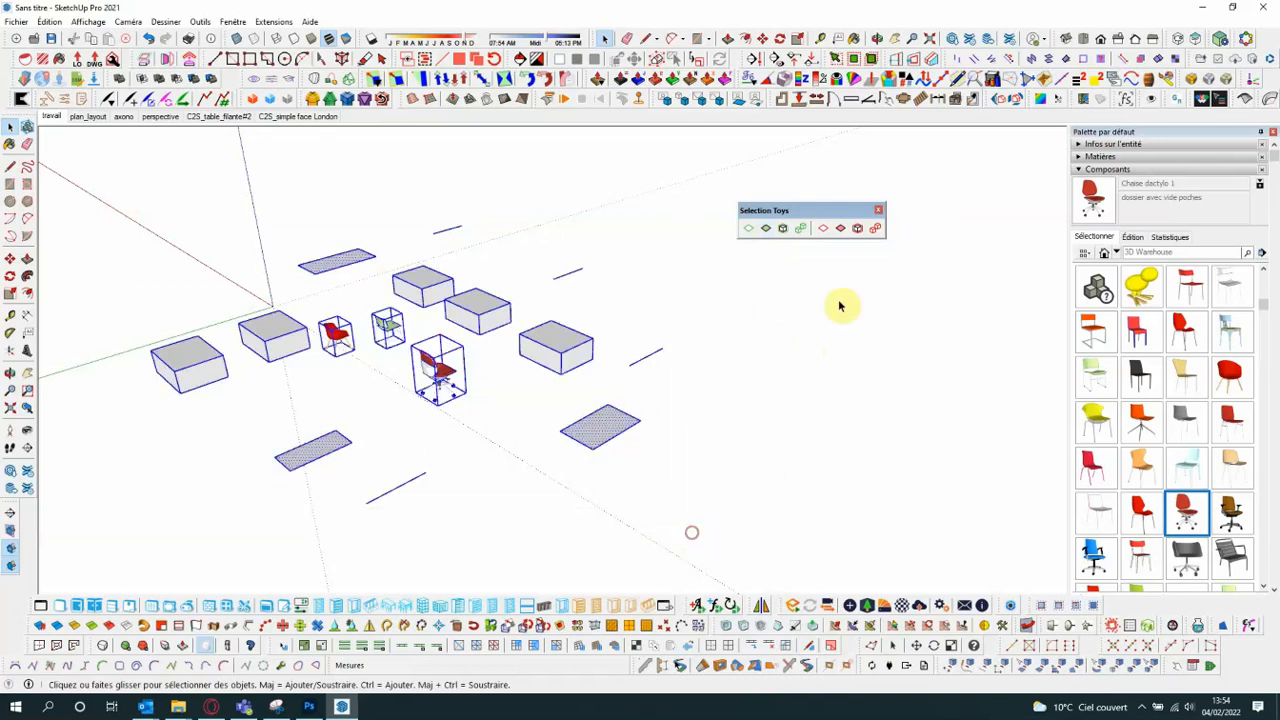
click(784, 231)
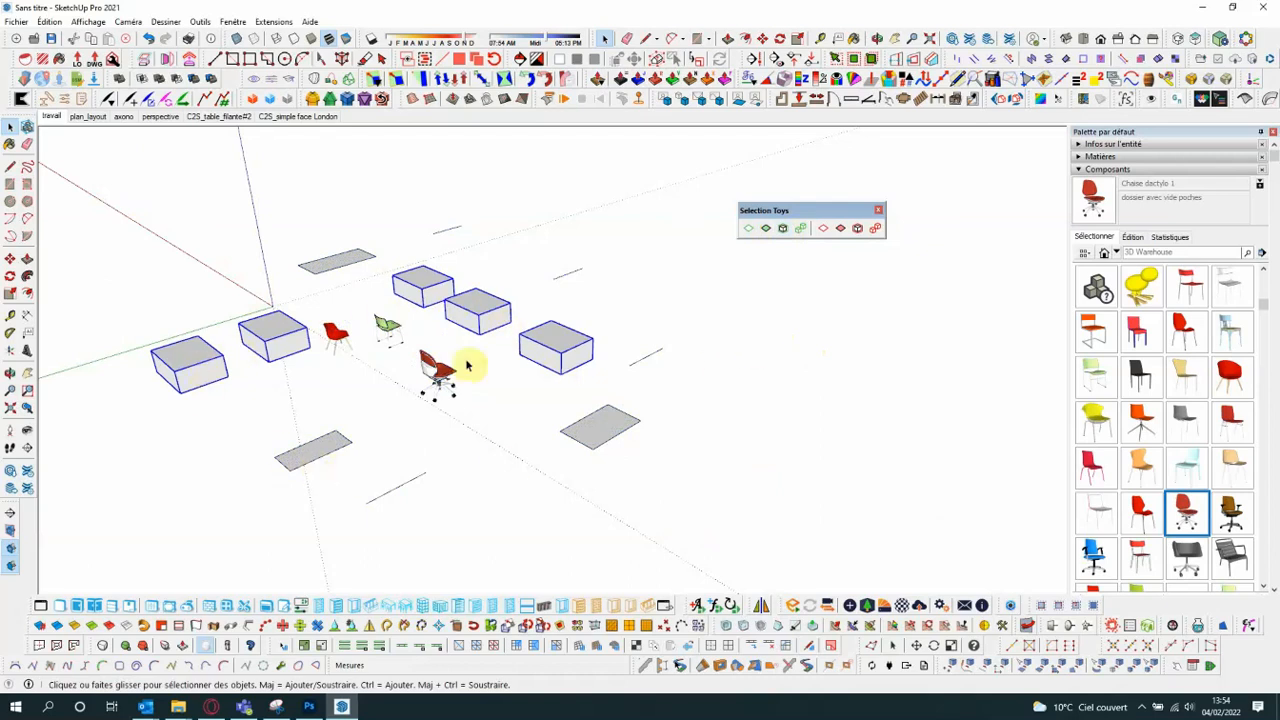
drag(94, 186, 724, 574)
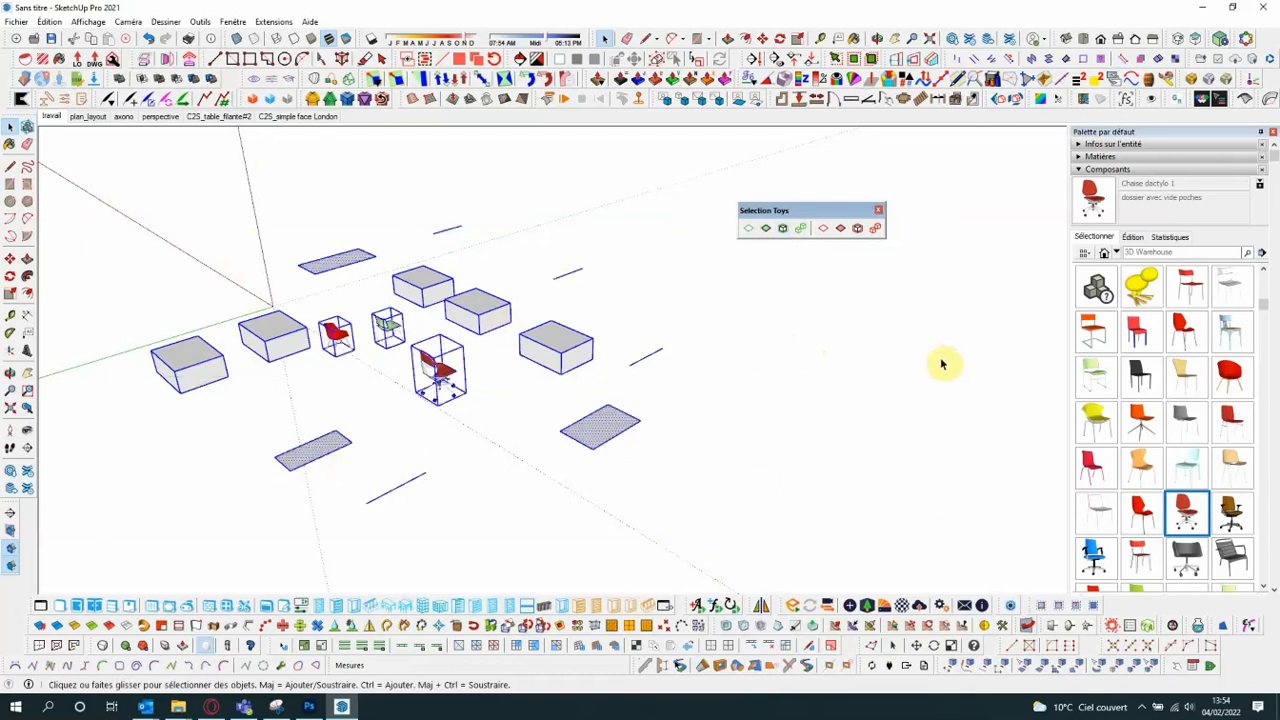
click(803, 232)
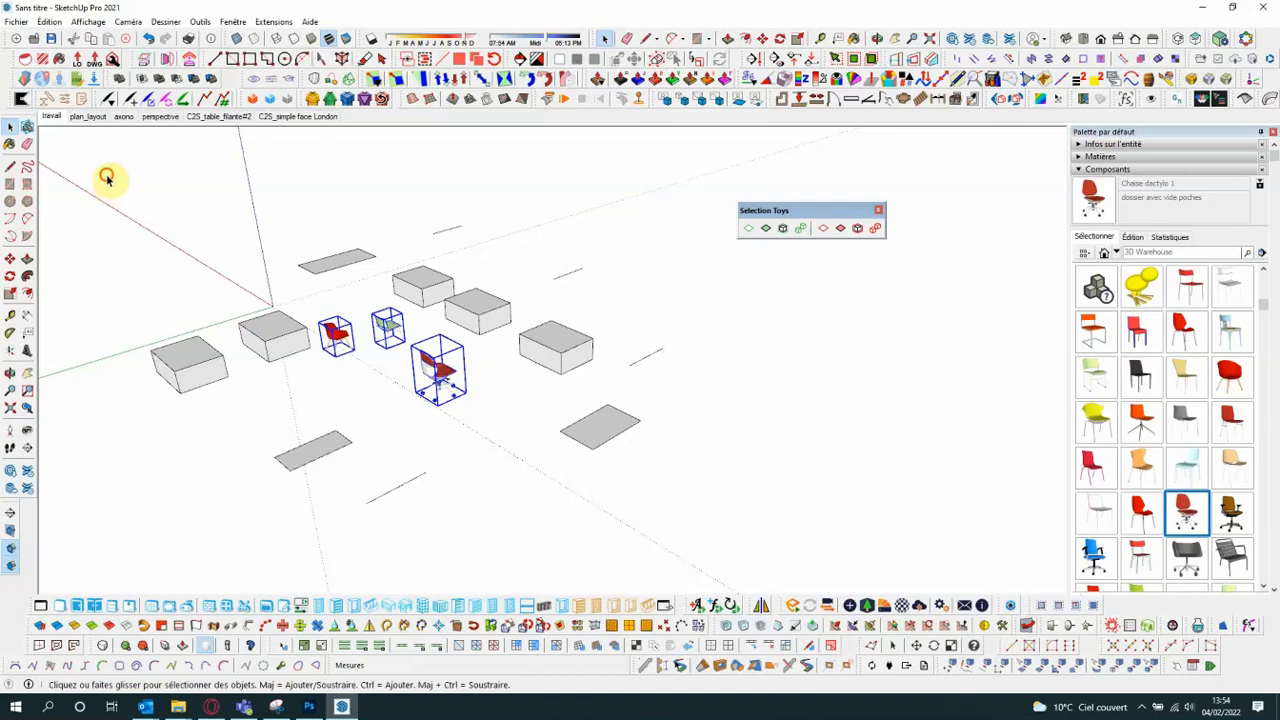
- Deselect groups, components and faces from a full selection, delete the remaining edges, and undo that deletion
drag(106, 177, 691, 541)
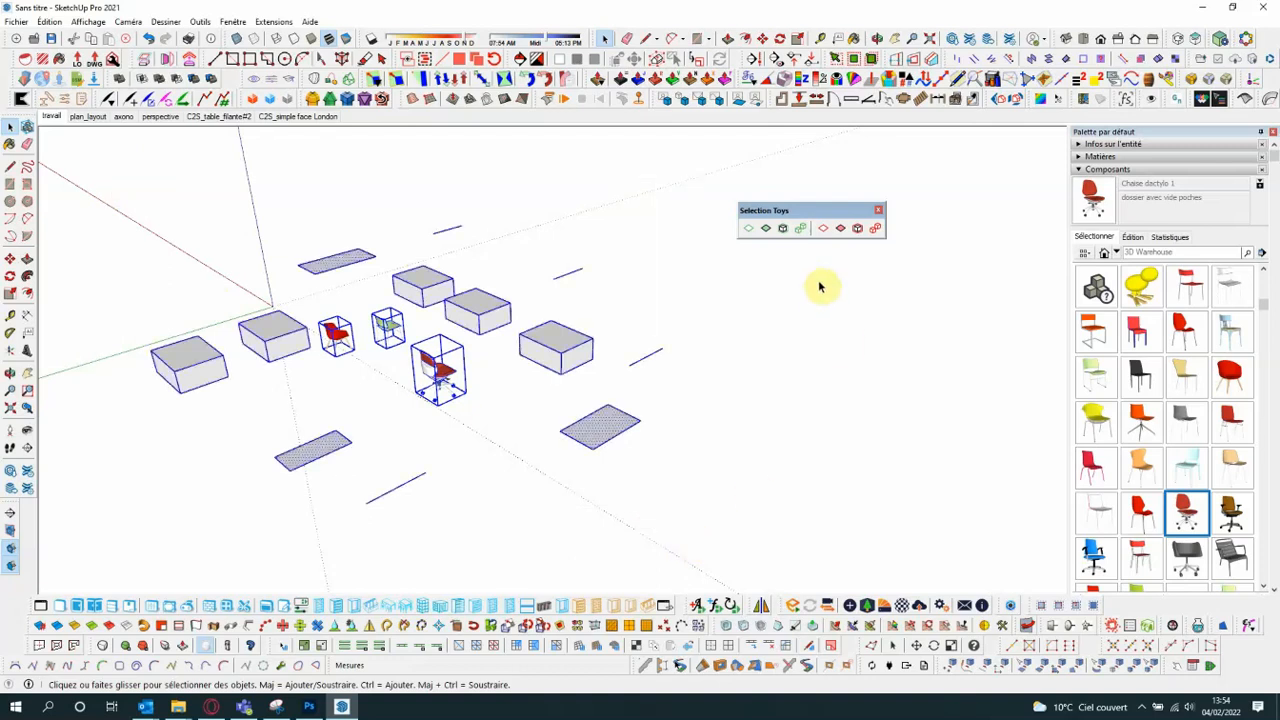
click(858, 230)
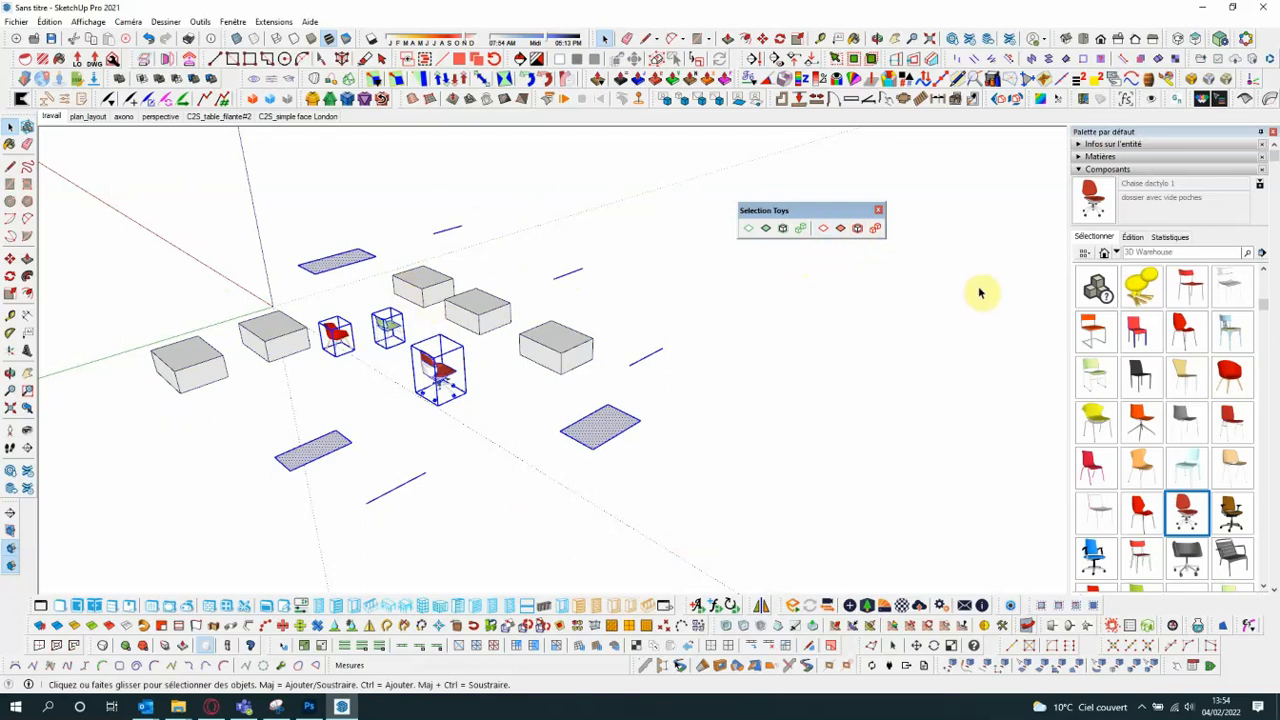
click(876, 230)
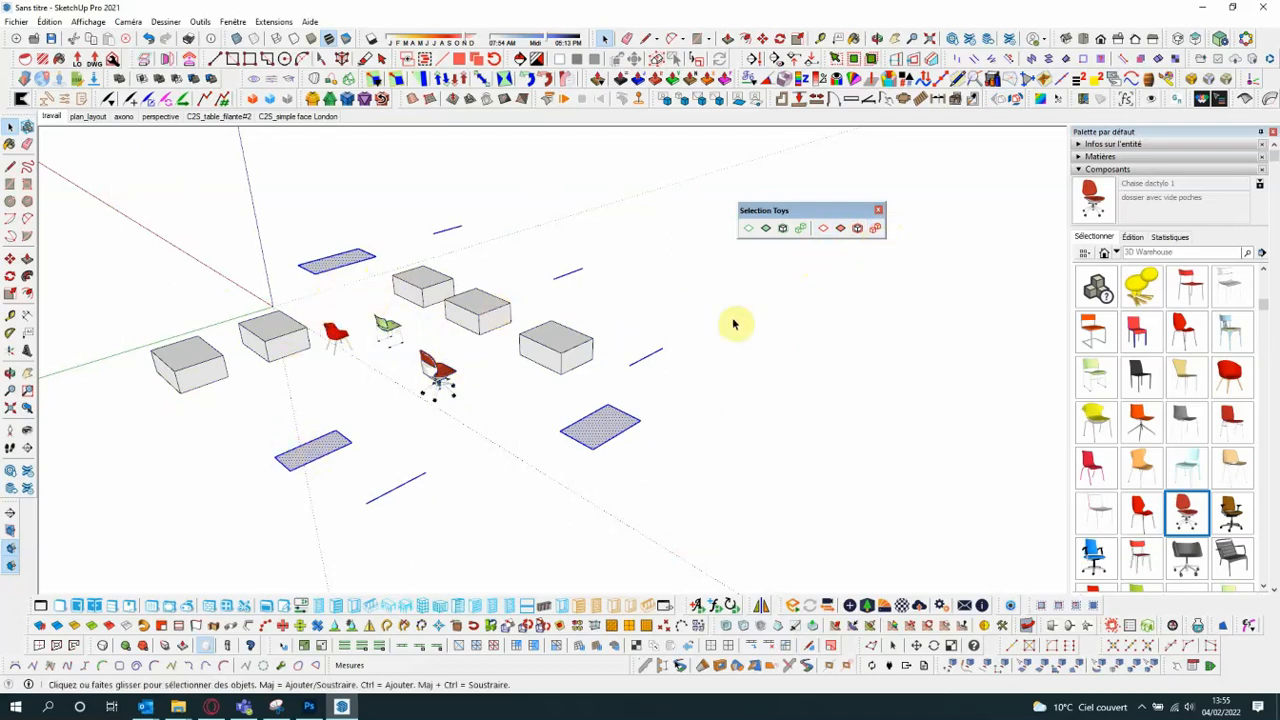
click(840, 230)
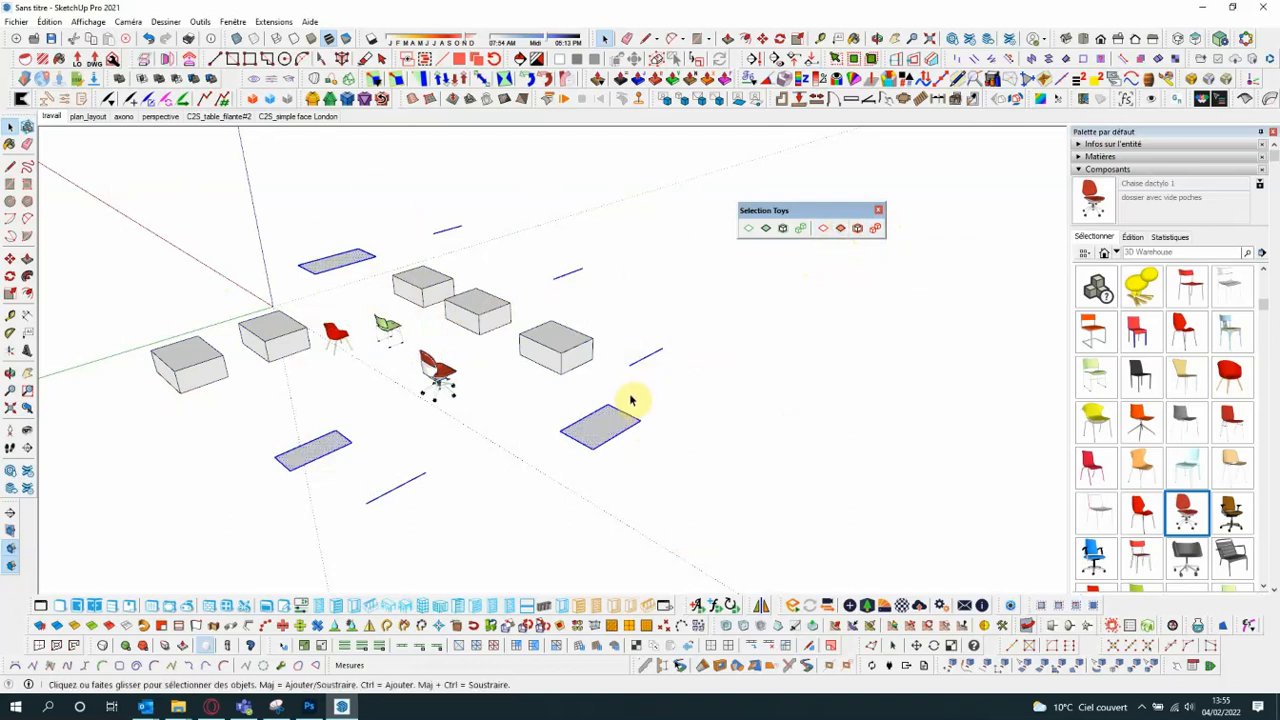
key(Delete)
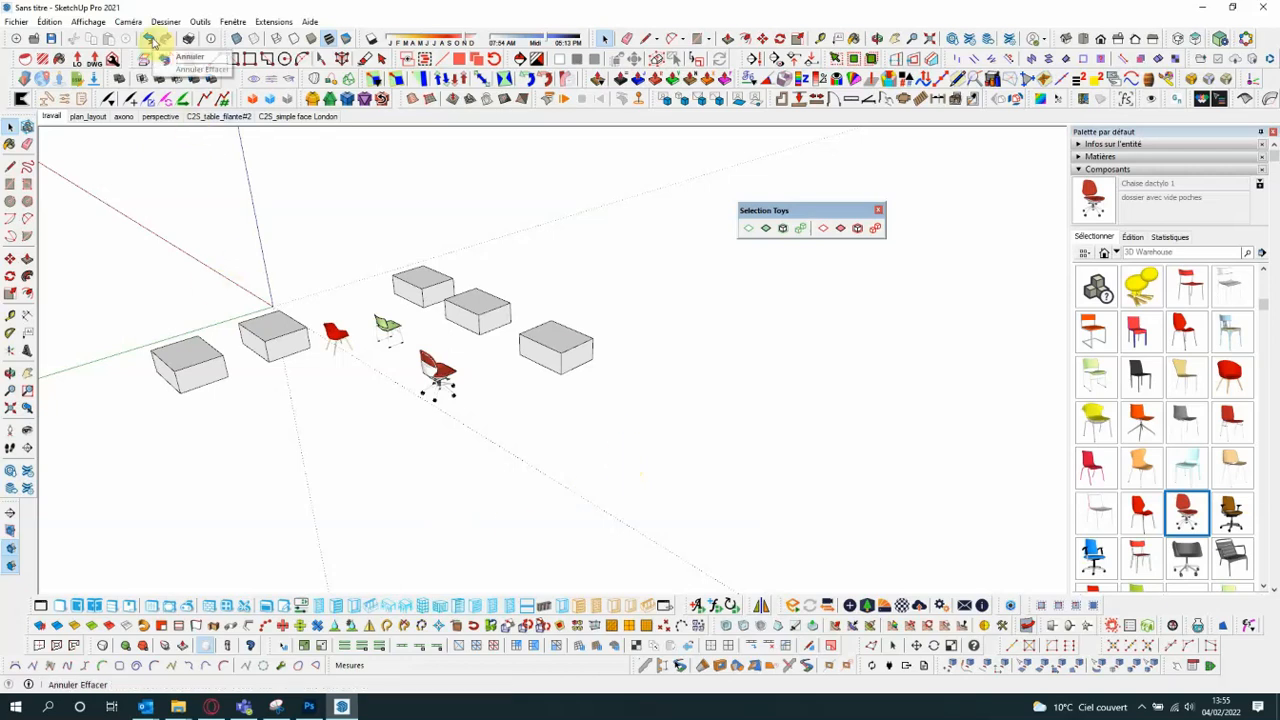
click(150, 40)
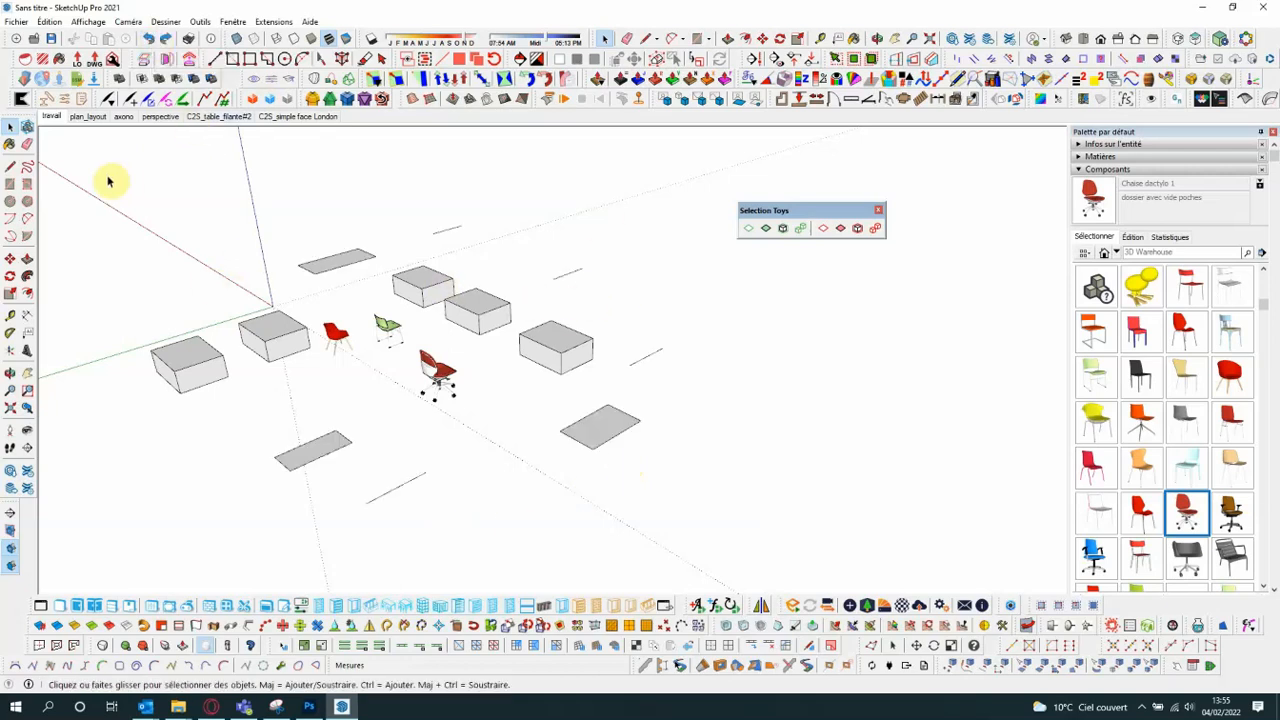
- Select everything, deselect edges, groups and components with Selection Toys, and delete the remaining rectangle faces
drag(110, 166, 700, 548)
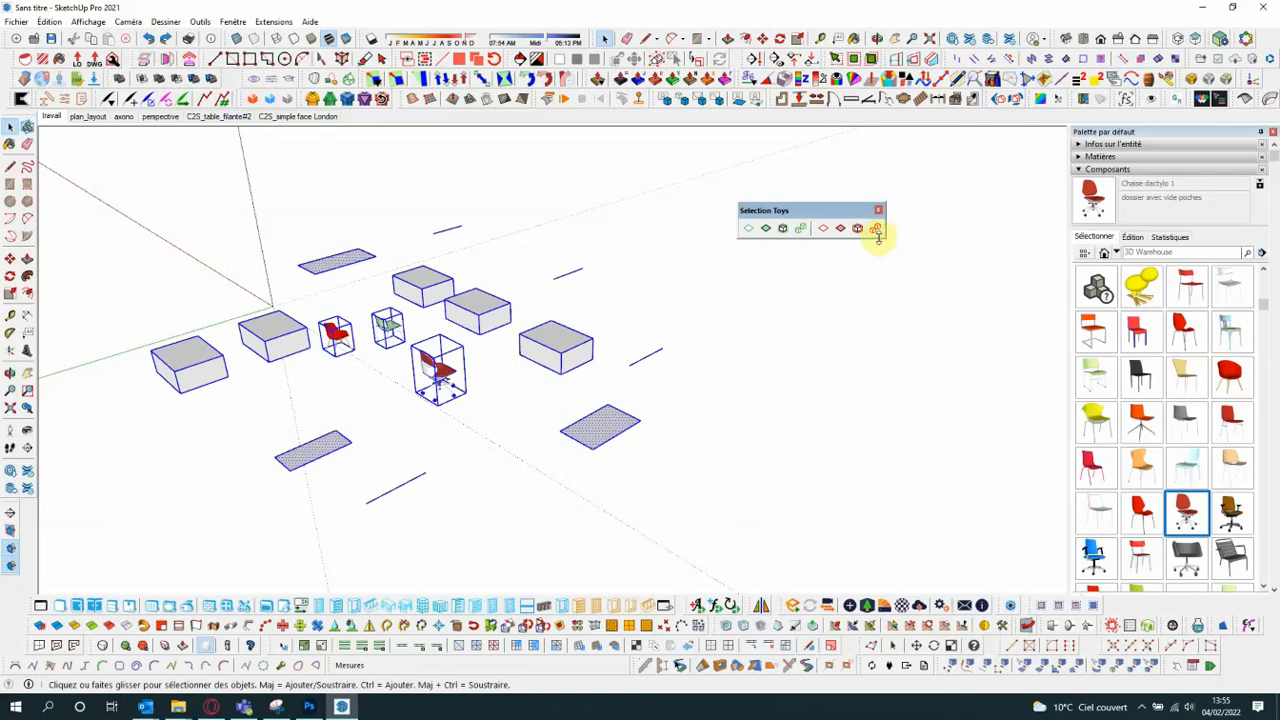
click(822, 232)
click(861, 233)
click(876, 232)
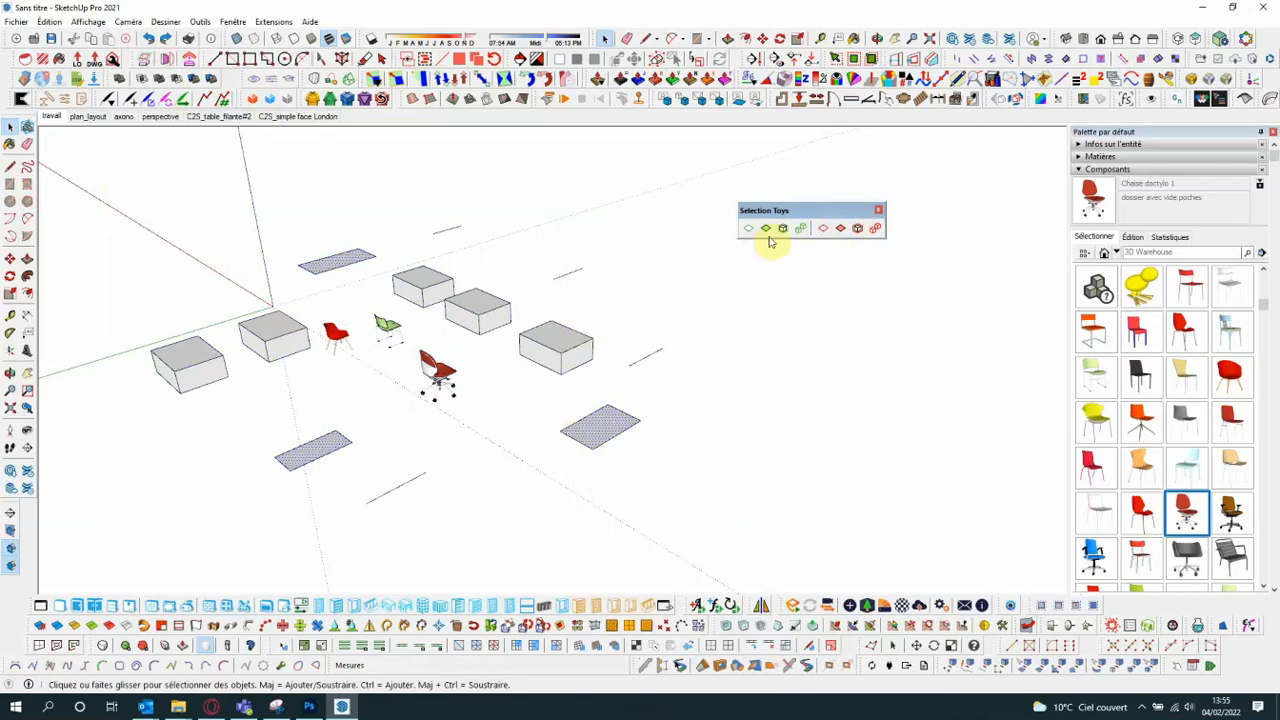
drag(86, 185, 714, 568)
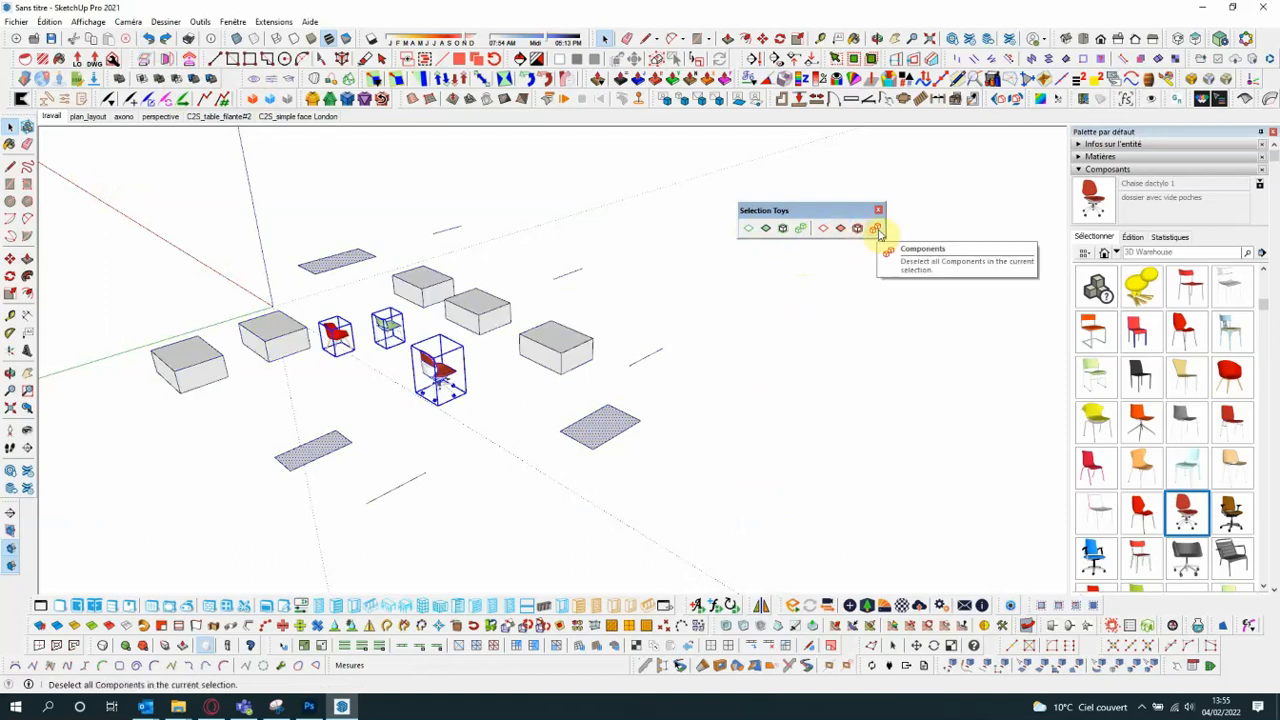
click(878, 232)
click(506, 390)
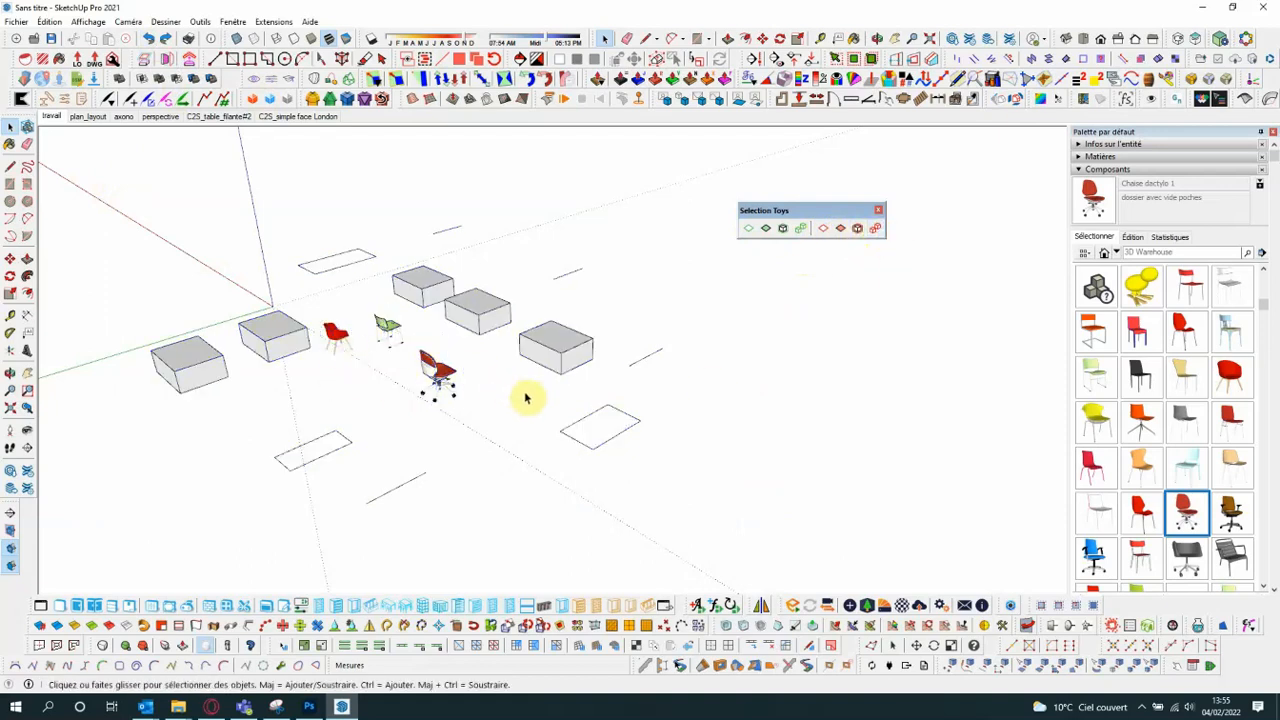
scroll(590, 428, up, 2)
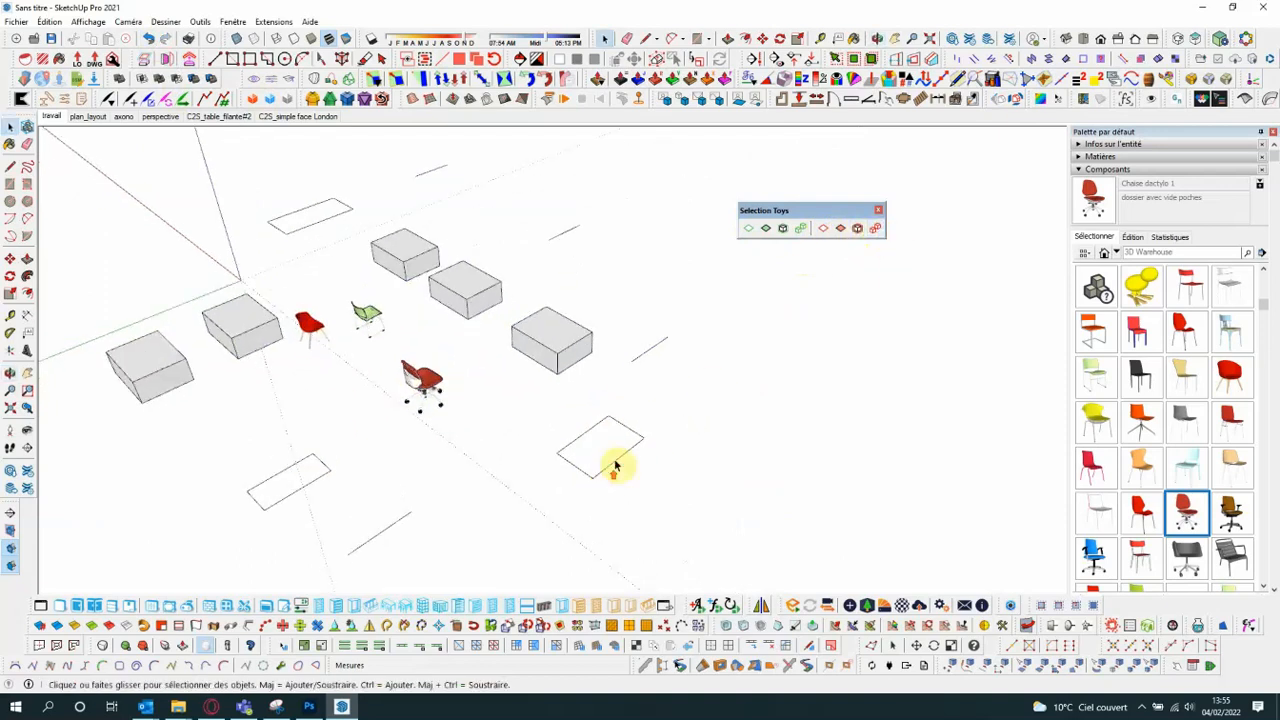
- Dock the floating Selection Toys toolbar at the end of the first plugin toolbar row beneath the model view
click(590, 428)
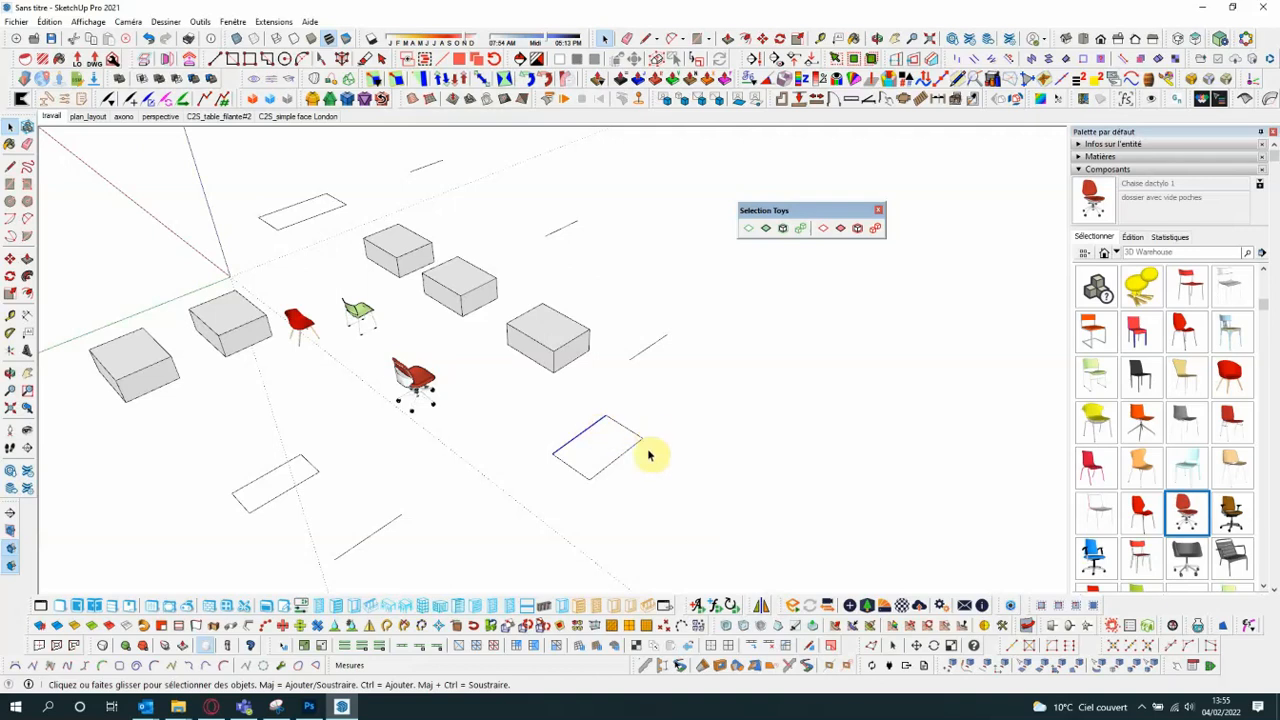
scroll(535, 408, down, 2)
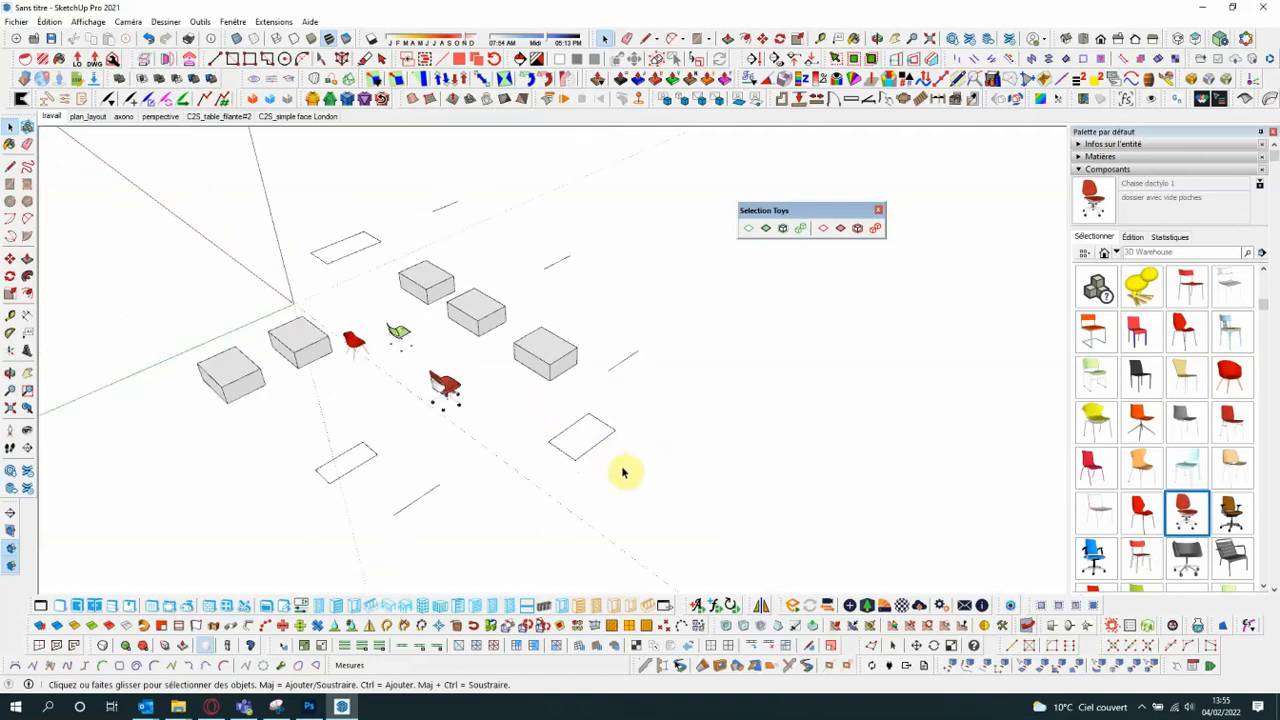
middle_drag(620, 468, 720, 483)
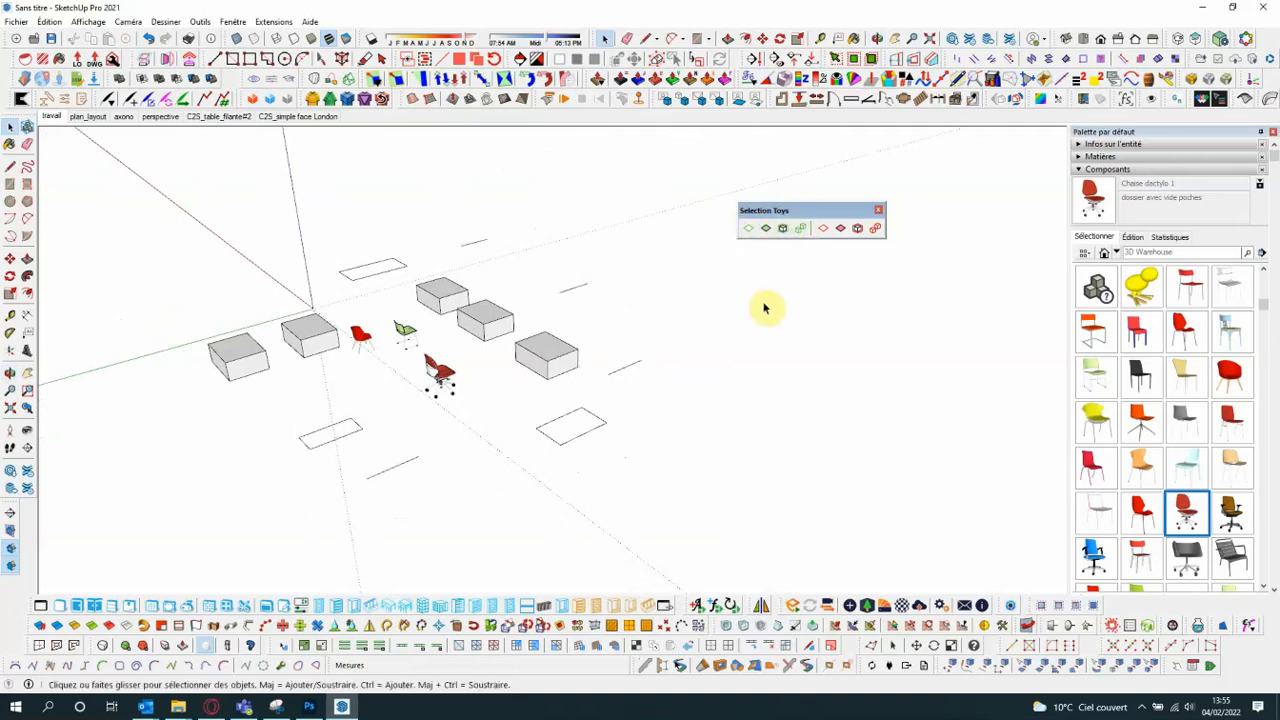
drag(800, 212, 1165, 605)
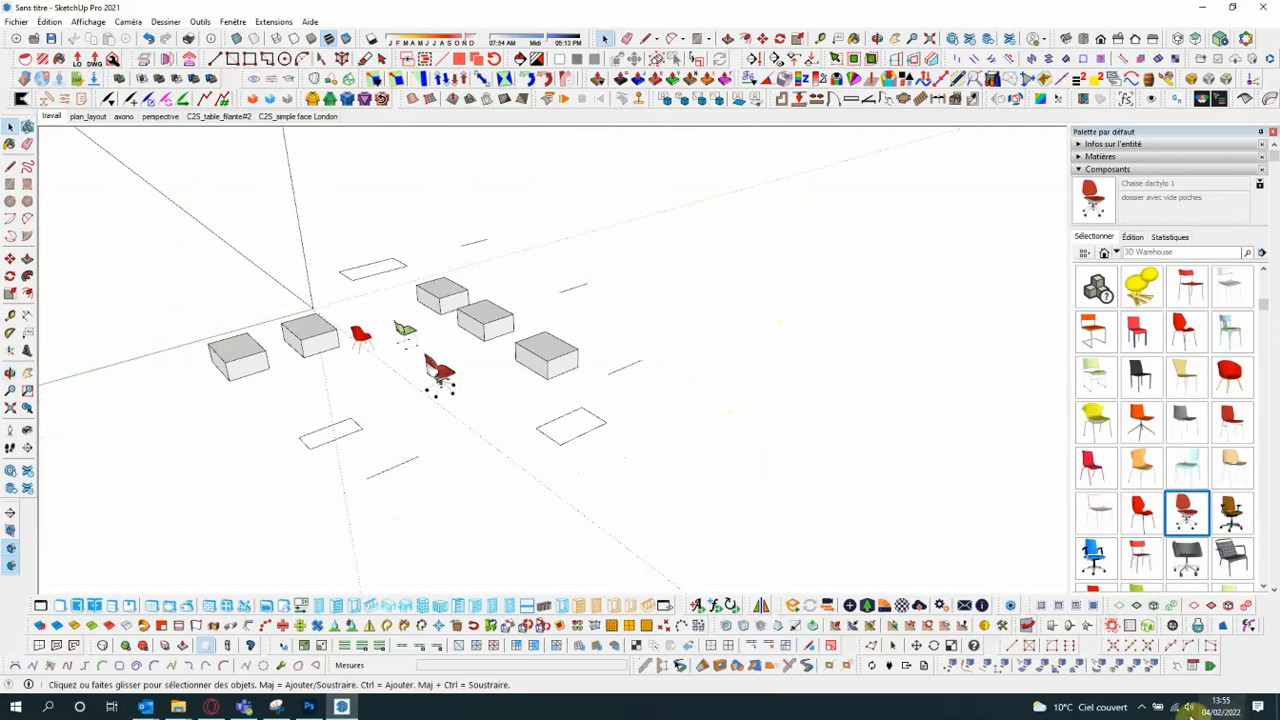
click(1142, 707)
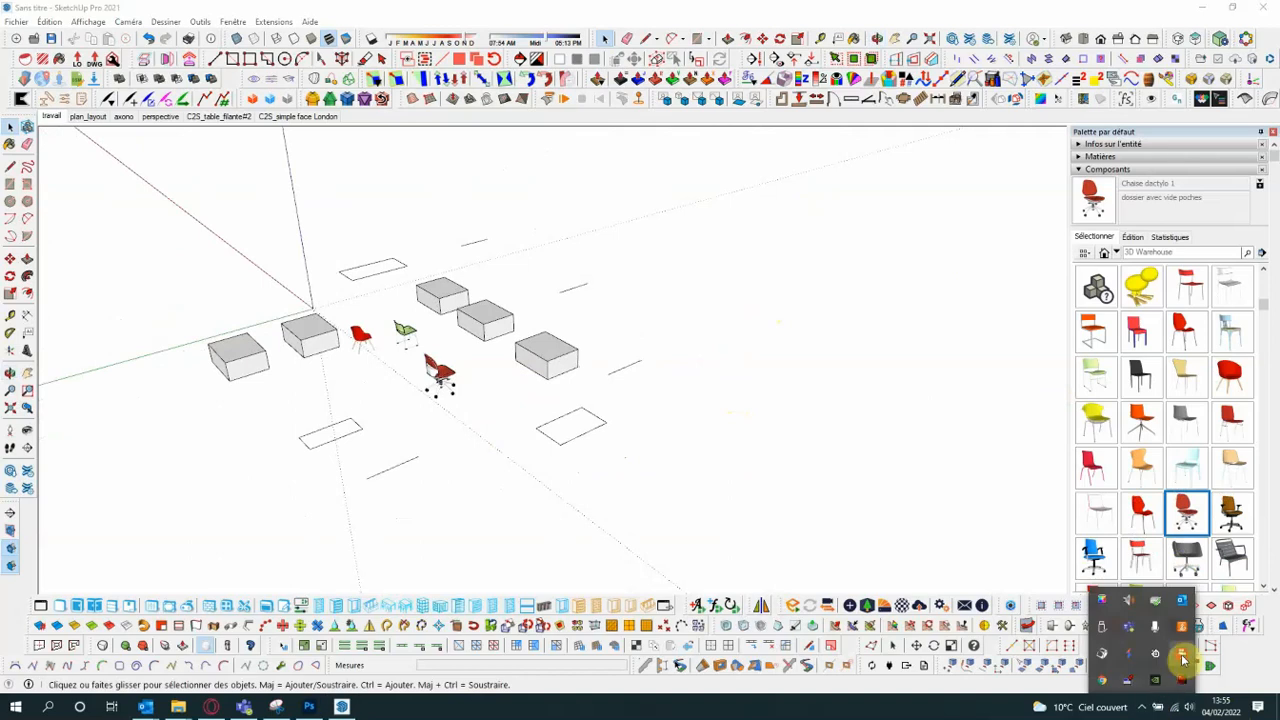
click(1183, 657)
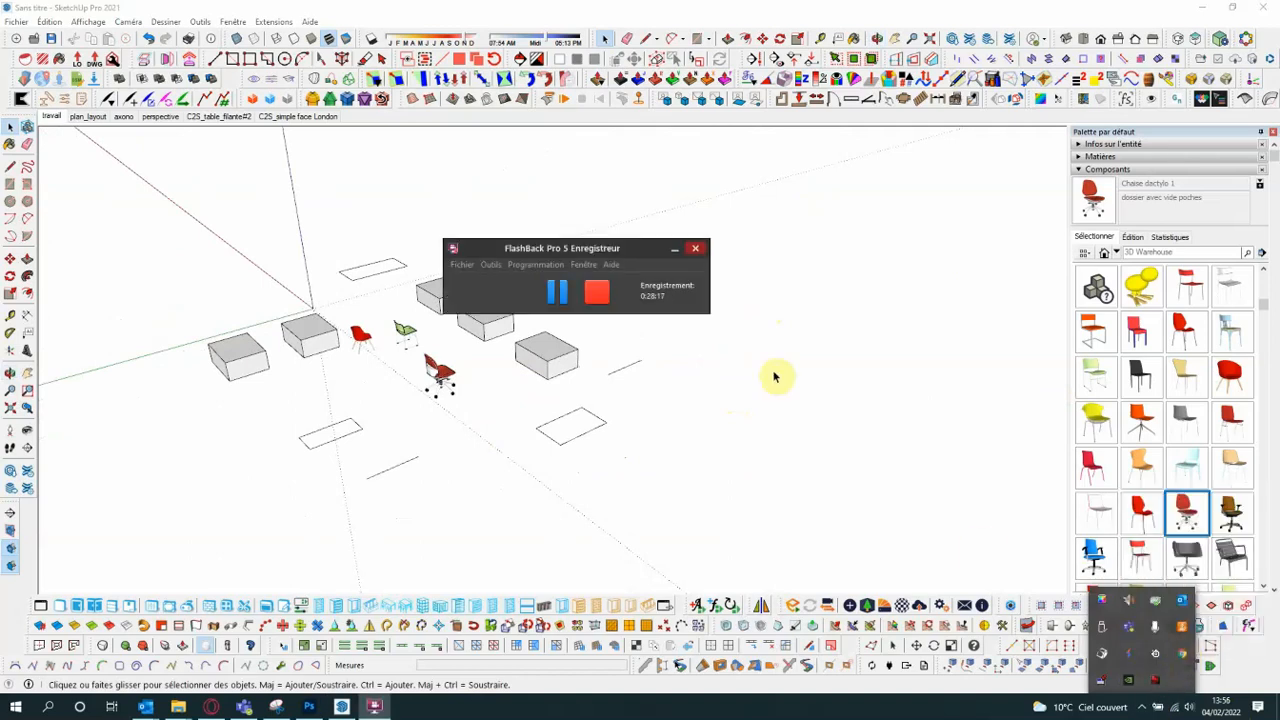